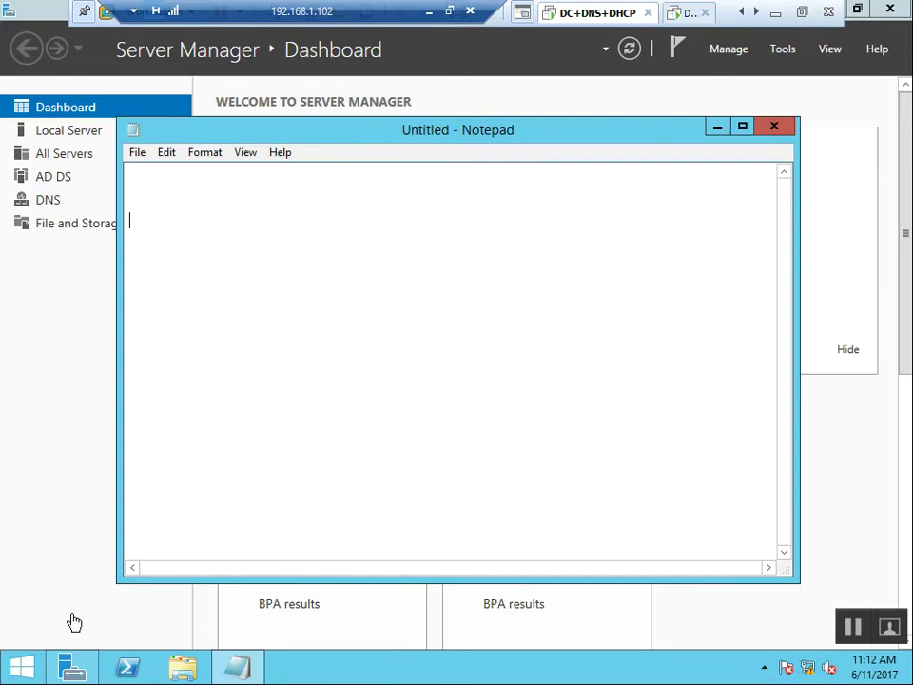
Type the heading 'CONFIGURE A DHCP SERVER' into the untitled Notepad note.
{"action": "type", "text": "CONFIGURE A DH"}
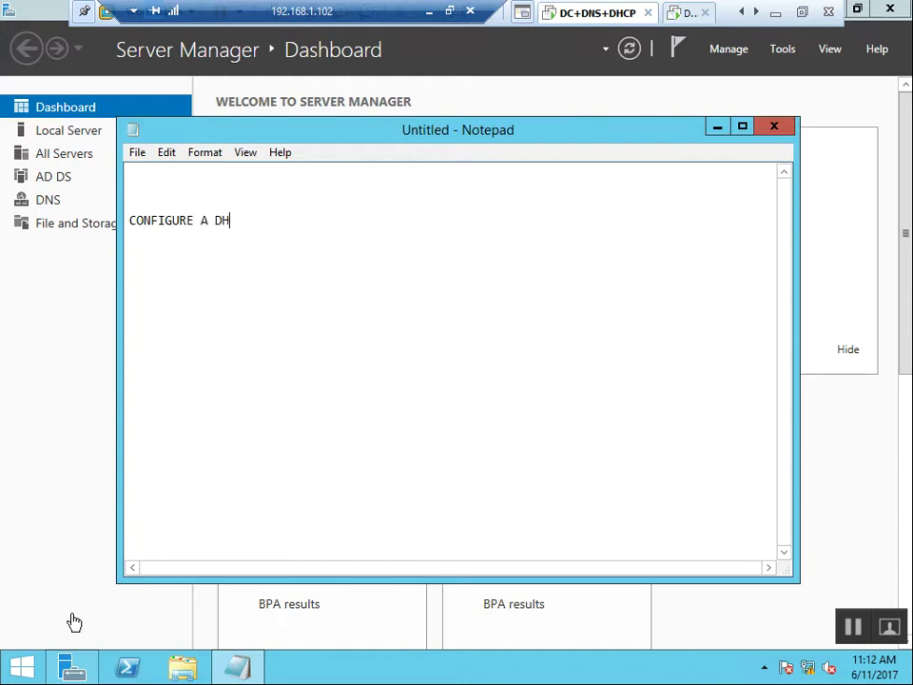
{"action": "type", "text": "CP SERVER"}
Start the Add Roles and Features Wizard for a role-based installation on dns1.india.com.
{"action": "left_click", "coordinate": [716, 126]}
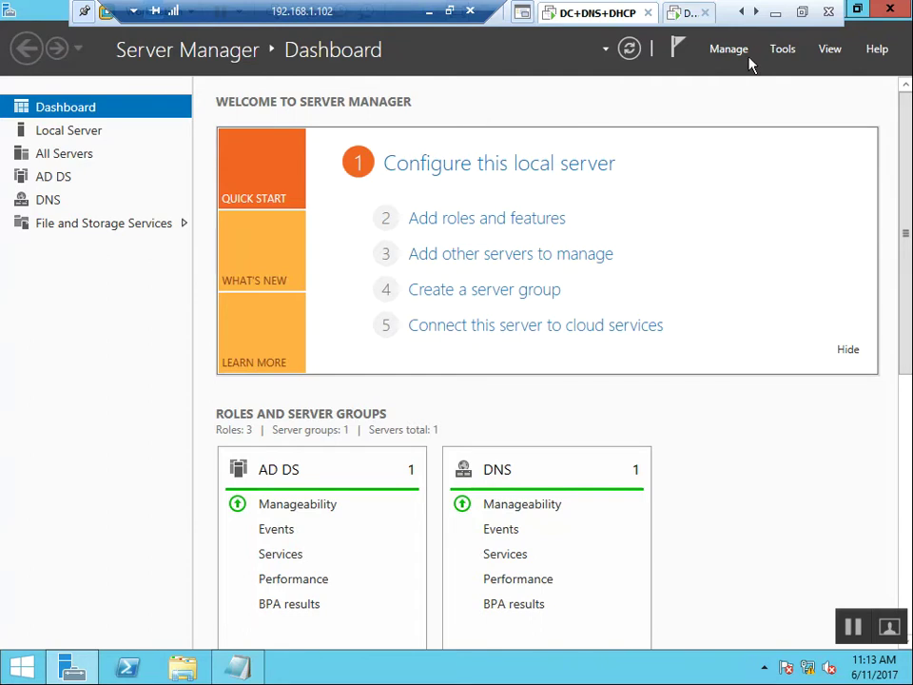
{"action": "left_click", "coordinate": [449, 220]}
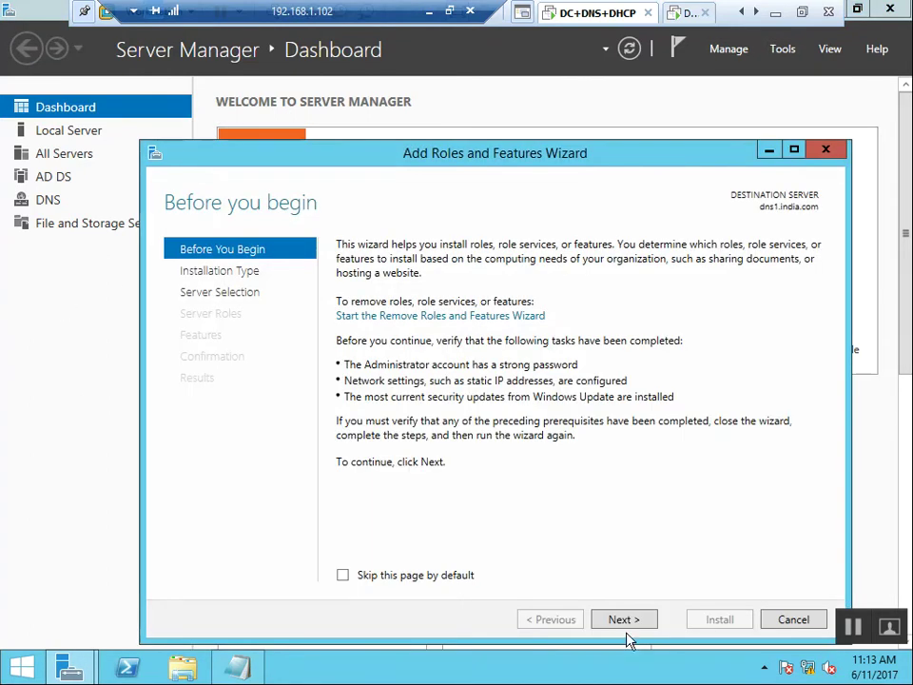
{"action": "left_click", "coordinate": [629, 622]}
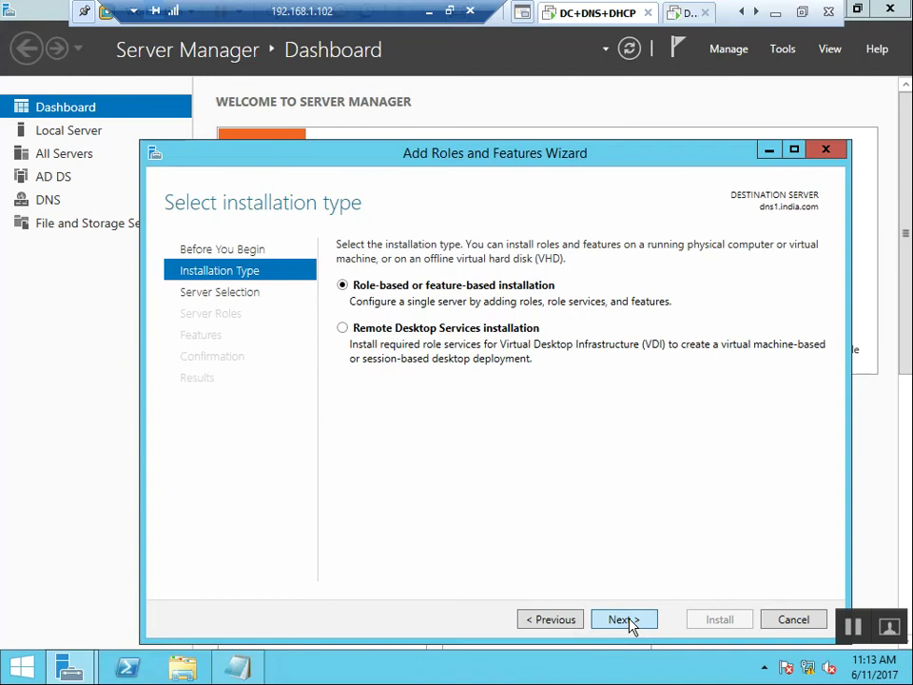
{"action": "left_click", "coordinate": [629, 622]}
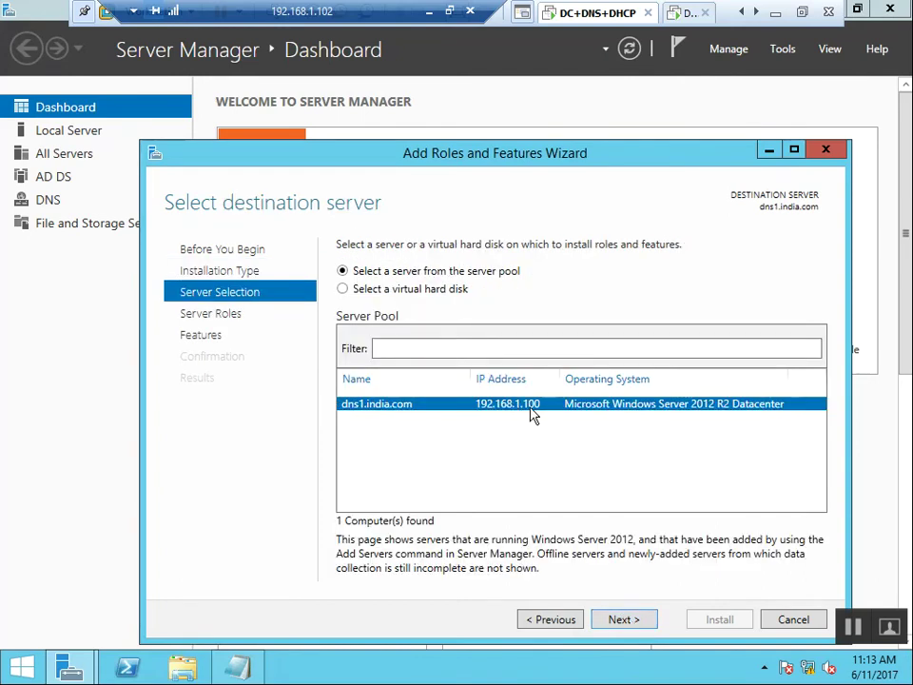
{"action": "left_click", "coordinate": [624, 621]}
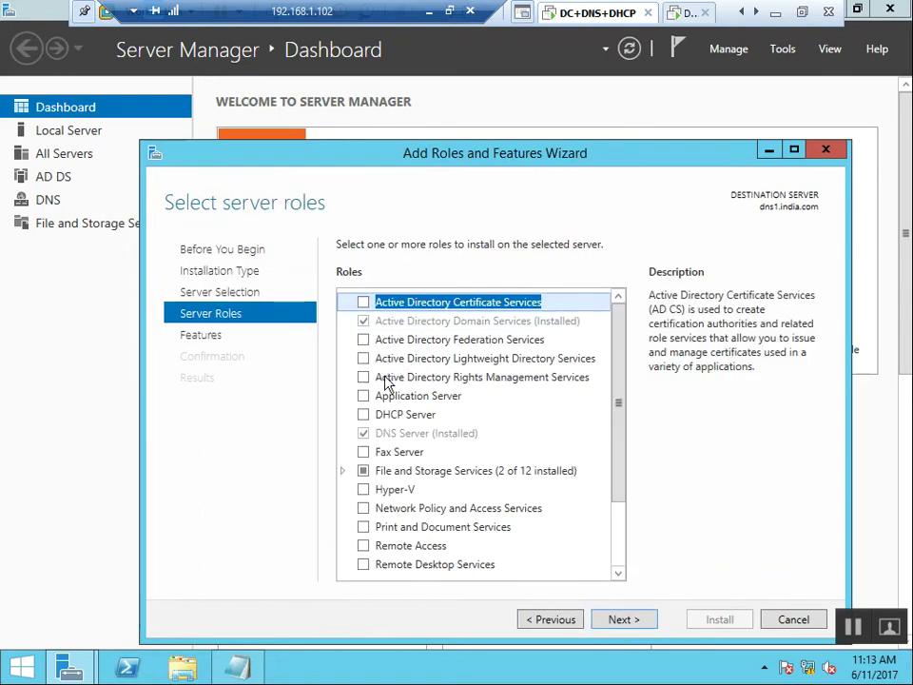
Tick DHCP Server with its DHCP Server Tools and advance to the confirmation page.
{"action": "left_click", "coordinate": [364, 415]}
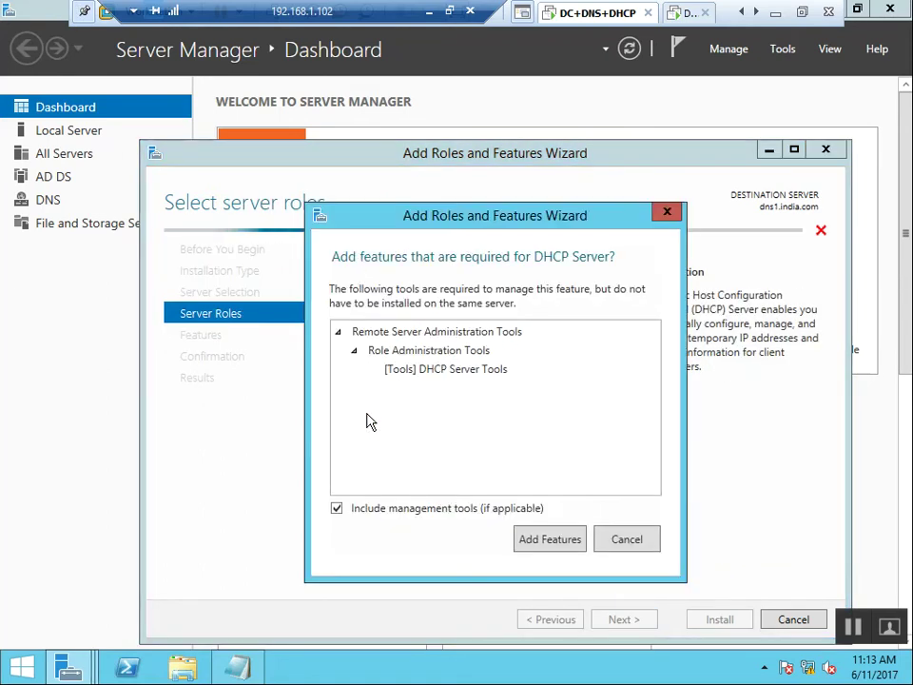
{"action": "left_click", "coordinate": [550, 540]}
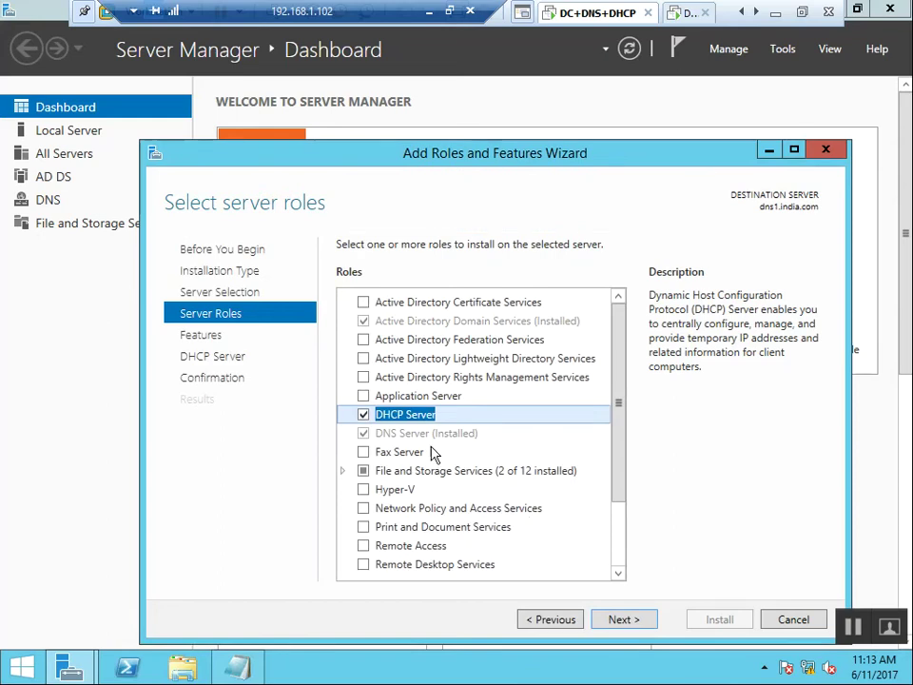
{"action": "left_click", "coordinate": [619, 625]}
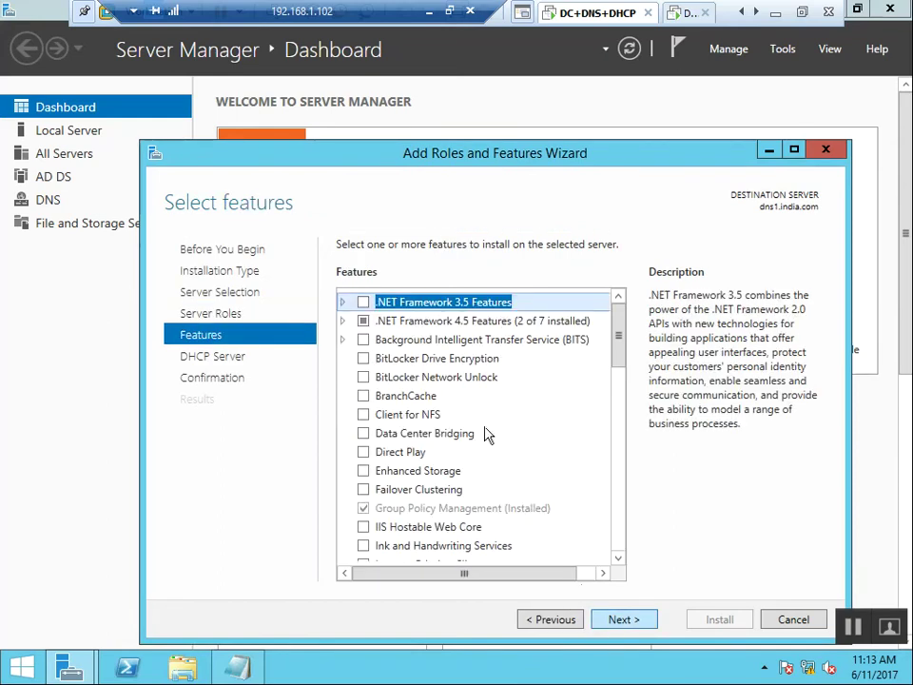
{"action": "left_click", "coordinate": [621, 619]}
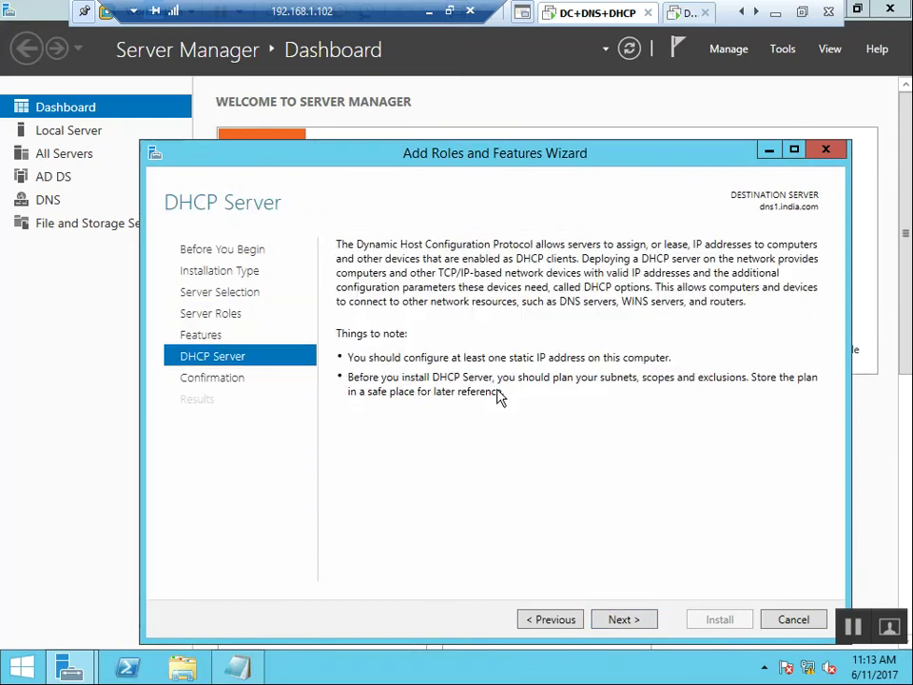
{"action": "left_click", "coordinate": [623, 620]}
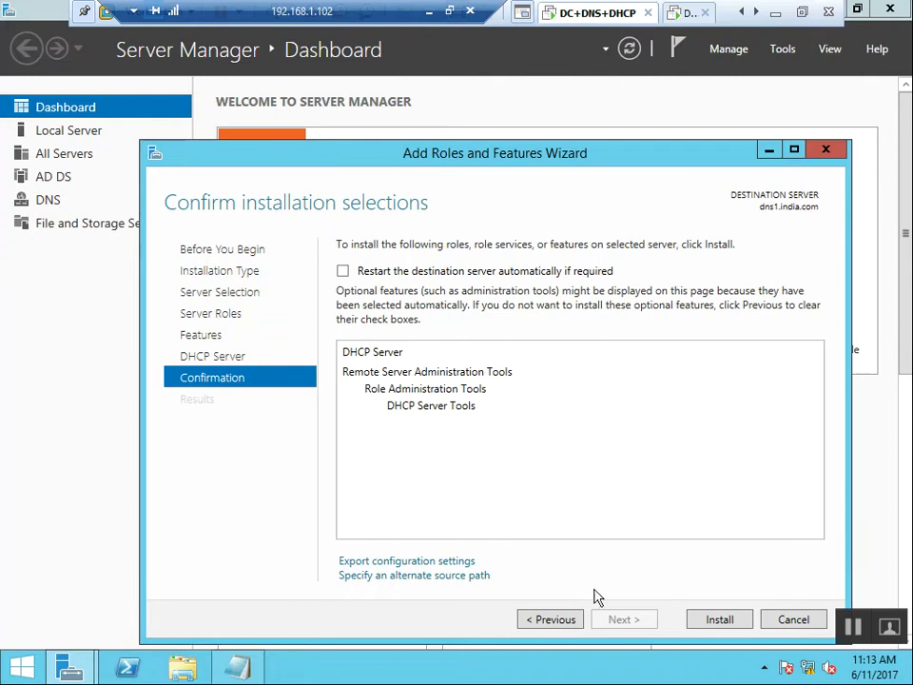
Install the DHCP Server role, glancing at the DHCP2 and Client sessions before returning.
{"action": "left_click", "coordinate": [730, 622]}
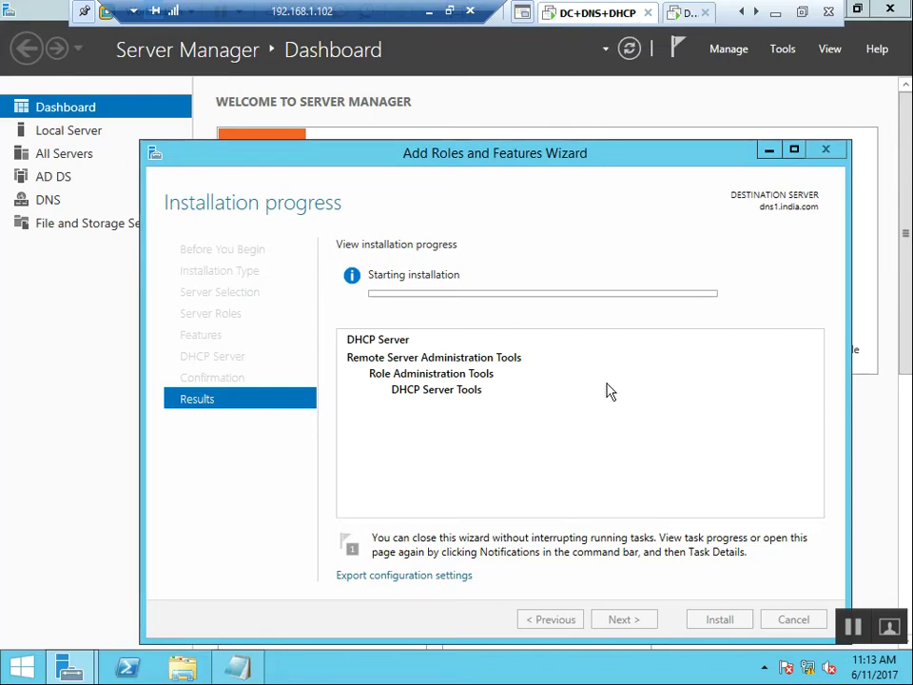
{"action": "left_click", "coordinate": [683, 21]}
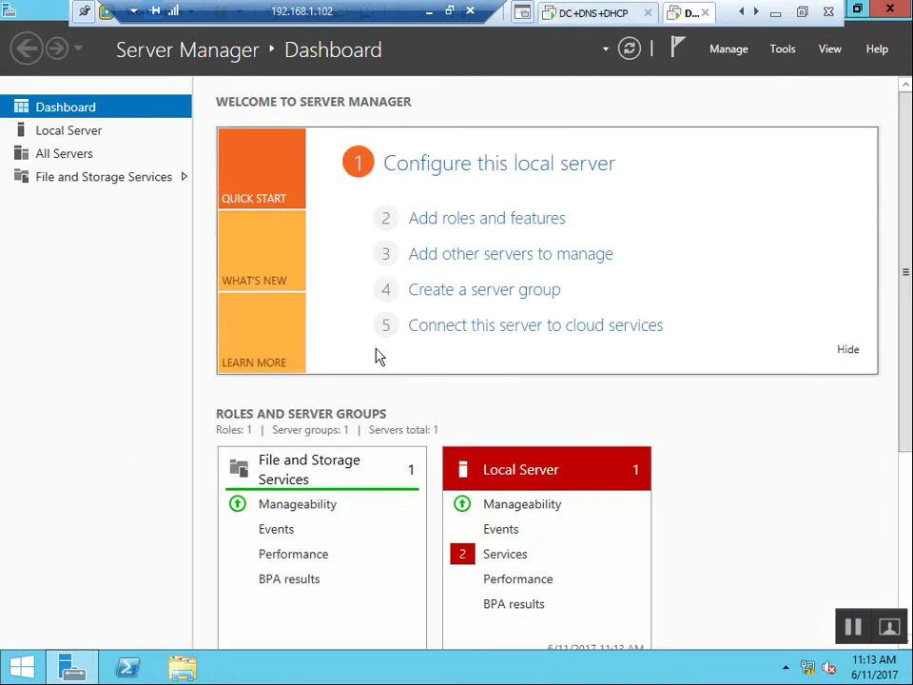
{"action": "left_click", "coordinate": [757, 12]}
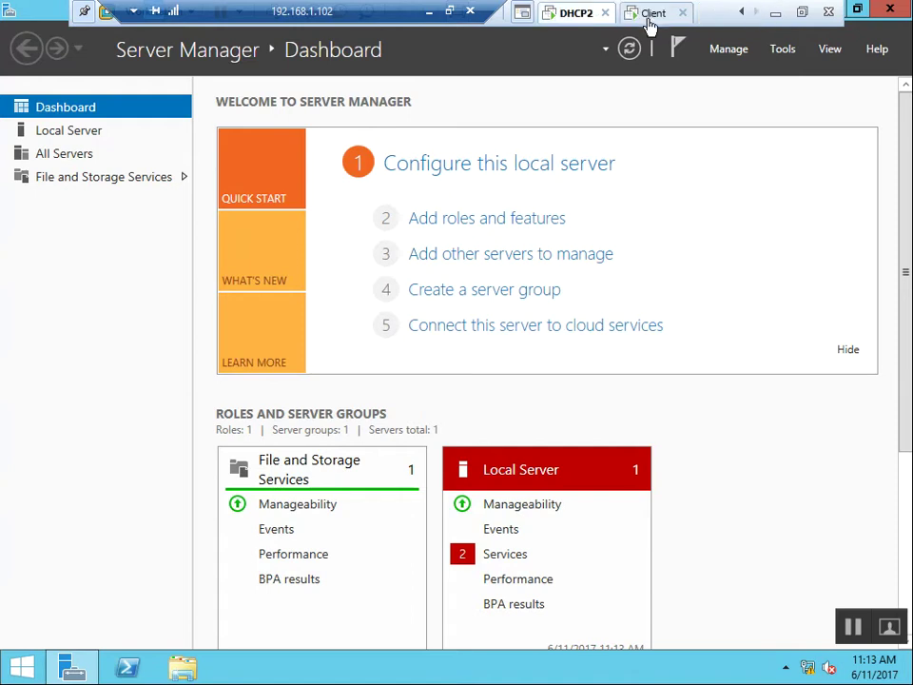
{"action": "left_click", "coordinate": [649, 15]}
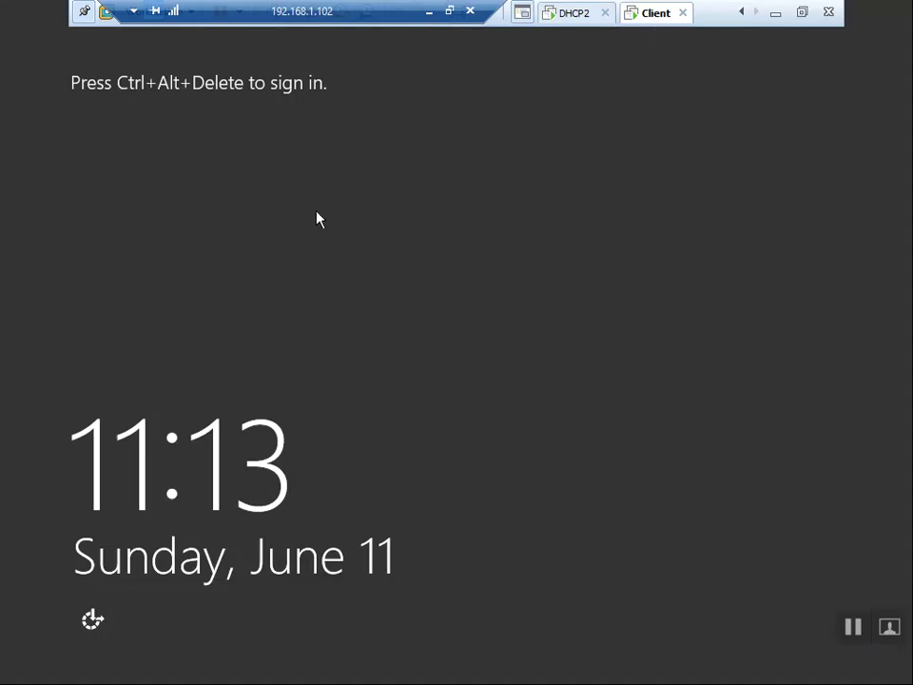
{"action": "left_click", "coordinate": [571, 15]}
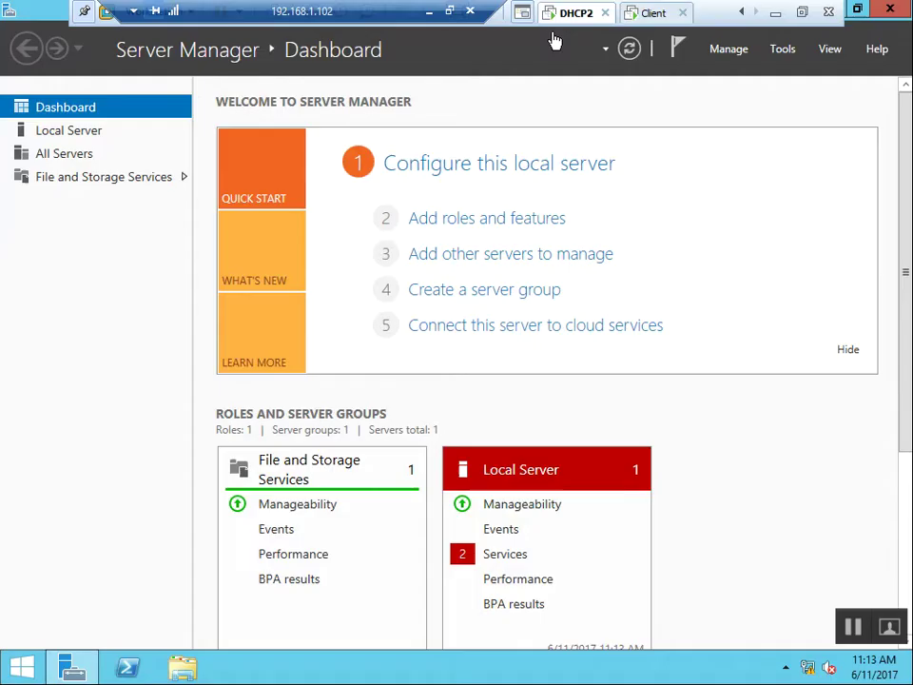
{"action": "left_click", "coordinate": [738, 14]}
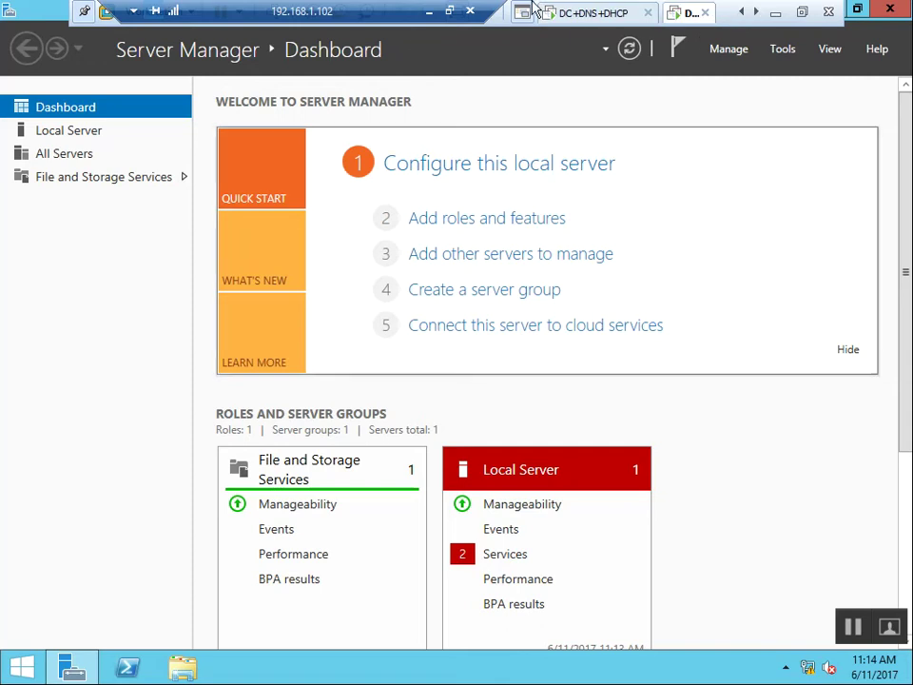
{"action": "left_click", "coordinate": [581, 19]}
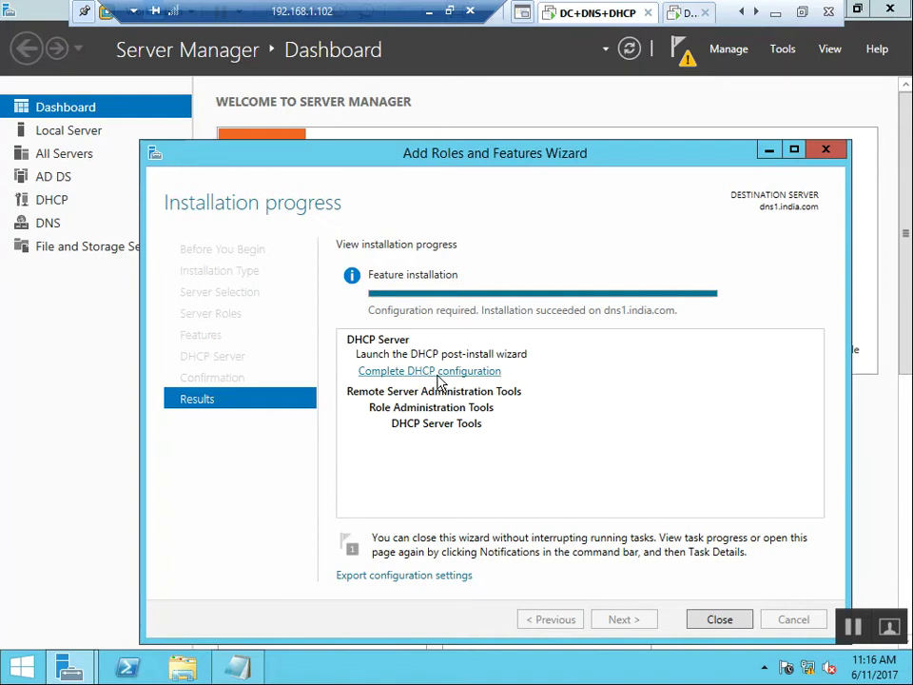
Follow the Complete DHCP configuration link to start the post-install wizard.
{"action": "left_click", "coordinate": [439, 380]}
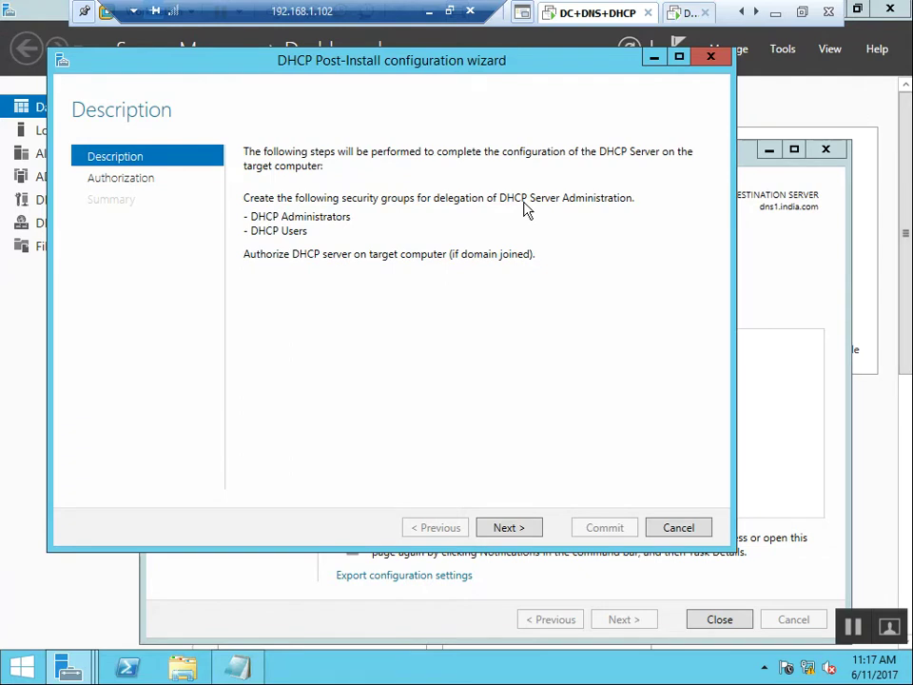
Commit the DHCP Administrators and DHCP Users groups and AD DS authorization using current credentials.
{"action": "key", "text": "Return"}
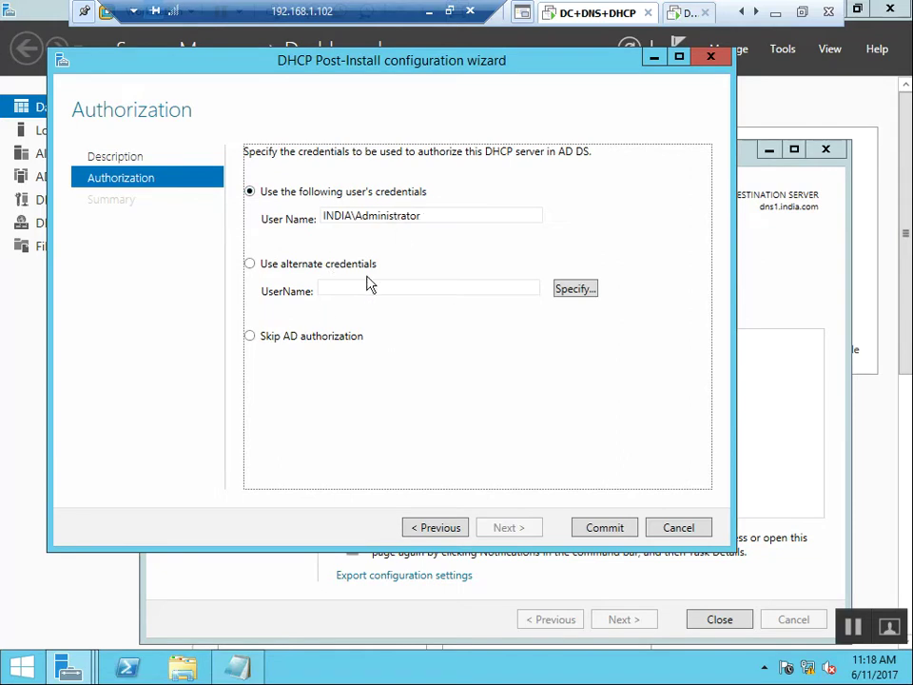
{"action": "left_click", "coordinate": [614, 529]}
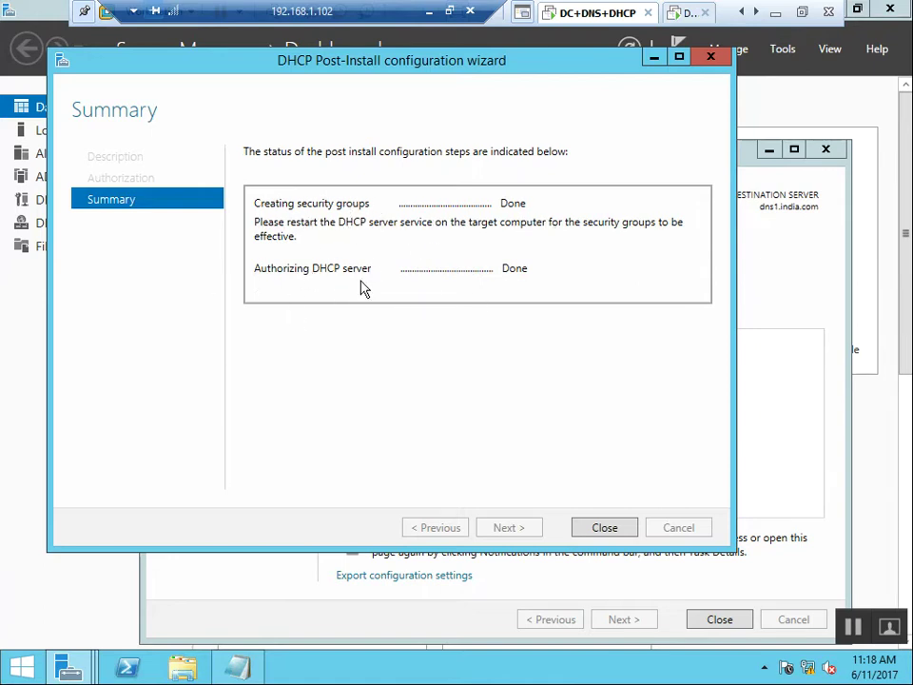
Close both the DHCP post-install wizard and the finished Add Roles and Features Wizard.
{"action": "left_click", "coordinate": [605, 529]}
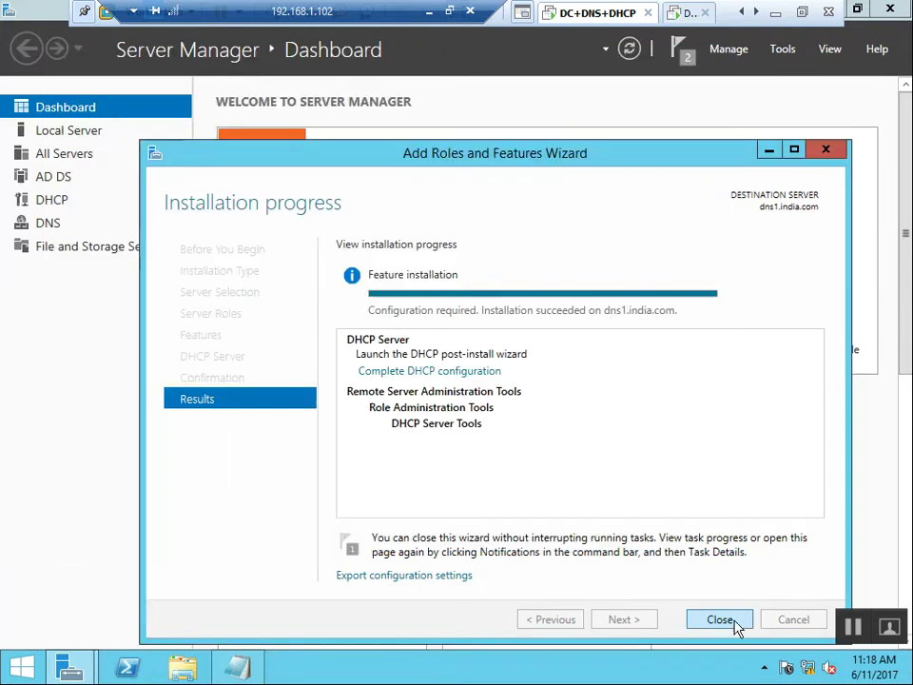
{"action": "left_click", "coordinate": [735, 623]}
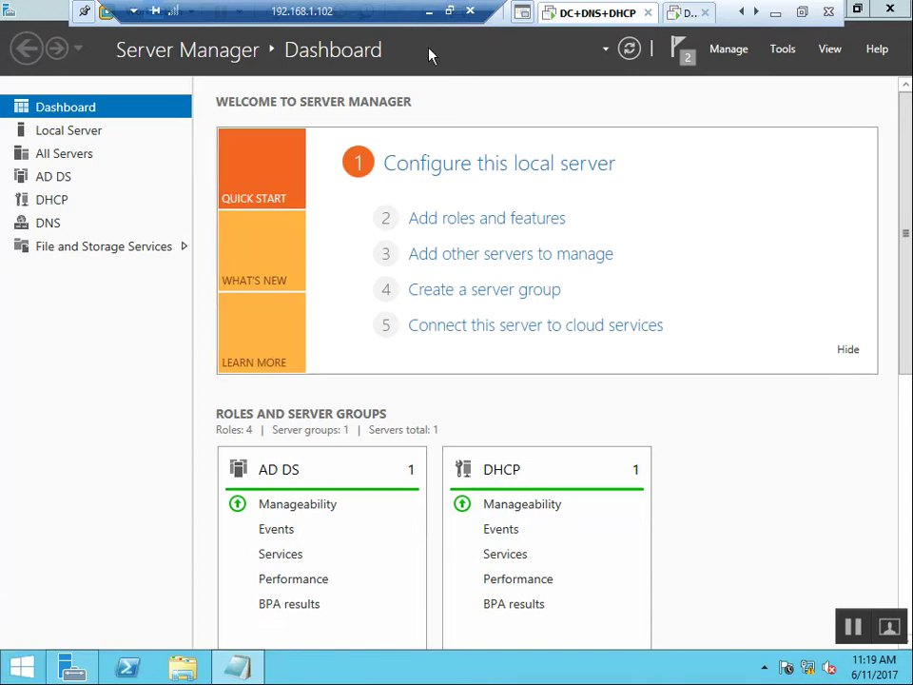
Launch the DHCP console from Server Manager's Tools menu.
{"action": "left_click", "coordinate": [730, 52]}
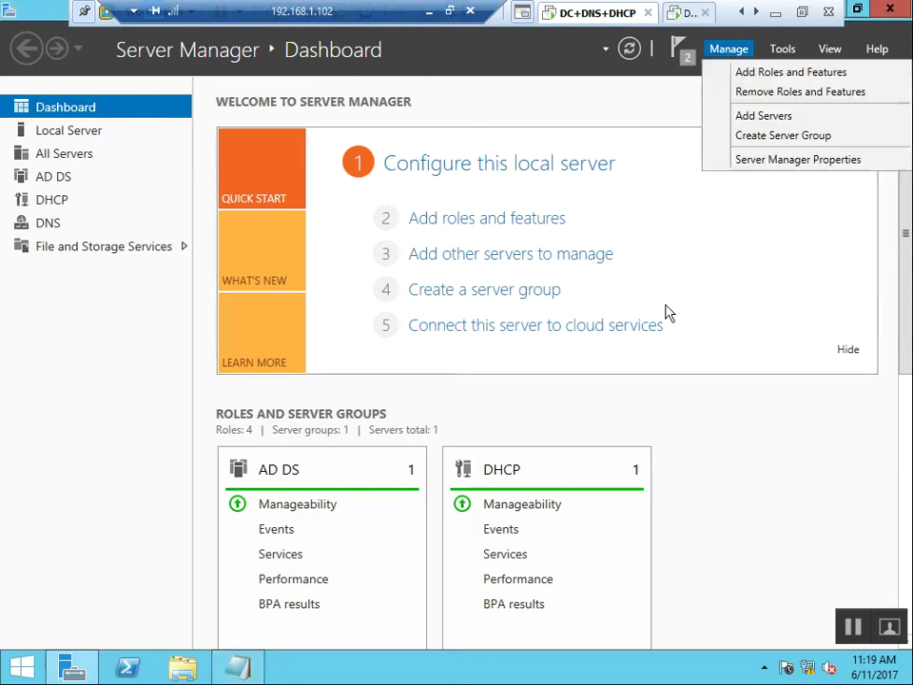
{"action": "left_click", "coordinate": [783, 51]}
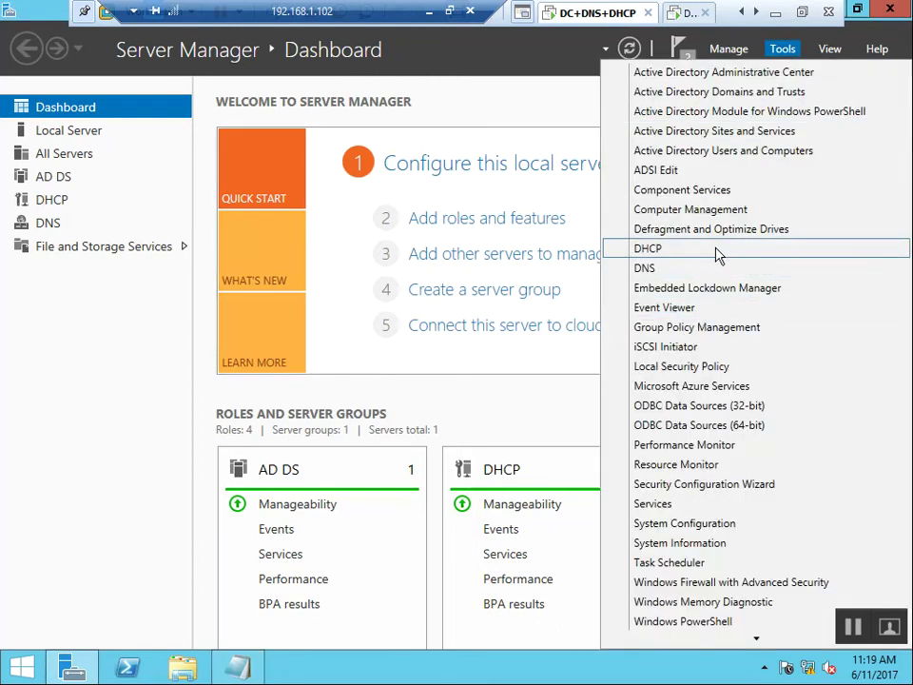
{"action": "left_click", "coordinate": [715, 251]}
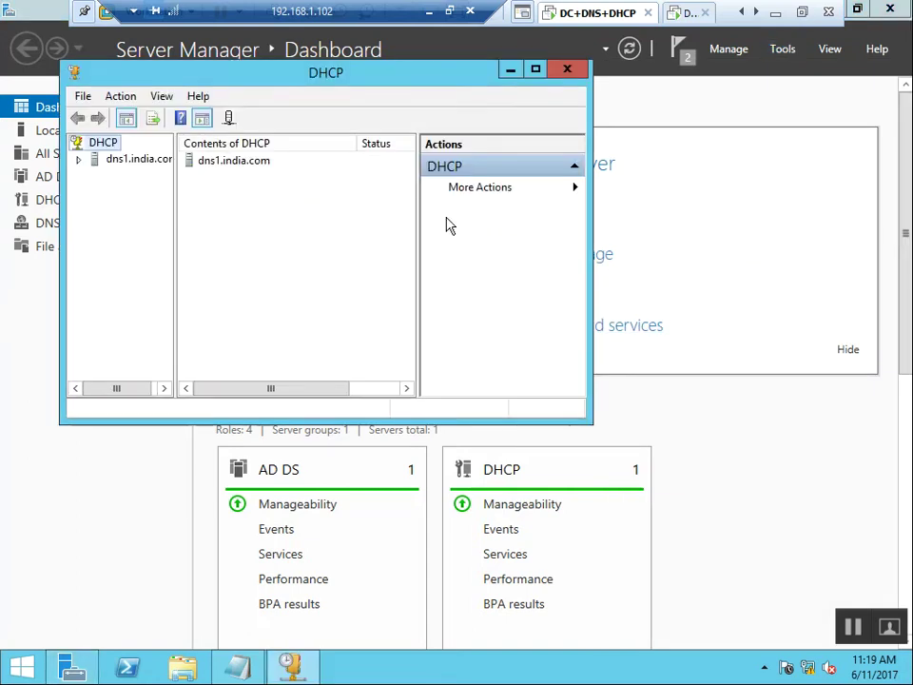
Maximize the DHCP console, widen the tree pane, and expand dns1.india.com's IPv4 node.
{"action": "double_click", "coordinate": [368, 80]}
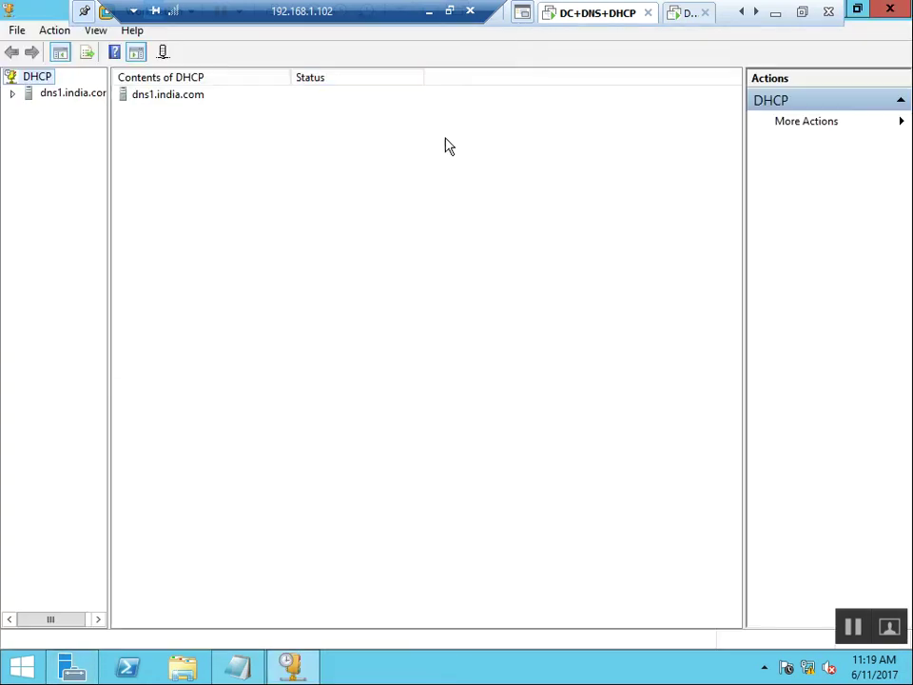
{"action": "left_click", "coordinate": [12, 93]}
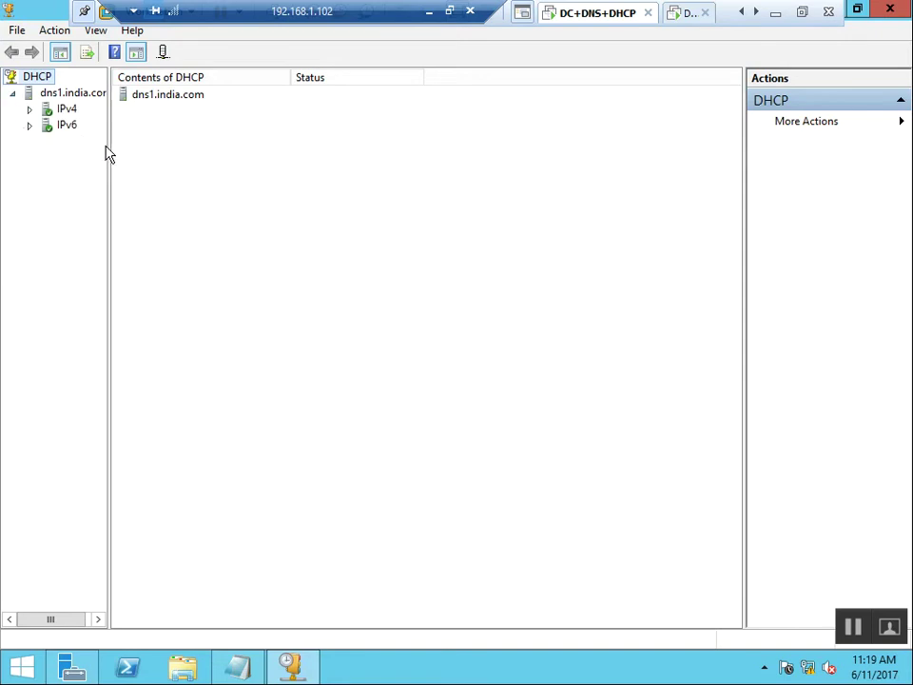
{"action": "left_click_drag", "start_coordinate": [109, 148], "coordinate": [206, 285]}
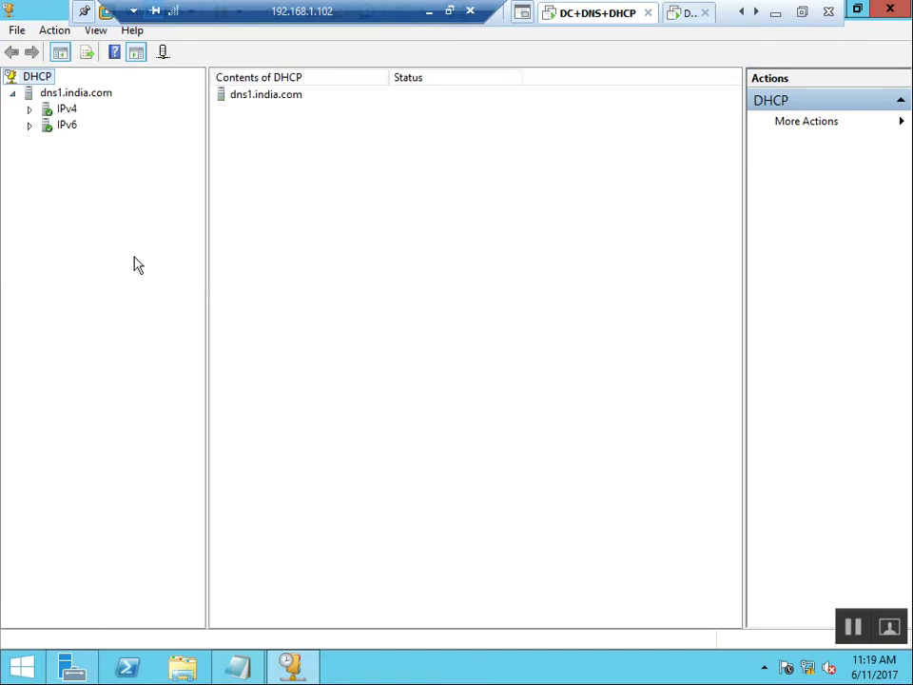
{"action": "left_click", "coordinate": [30, 109]}
{"action": "left_click", "coordinate": [67, 110]}
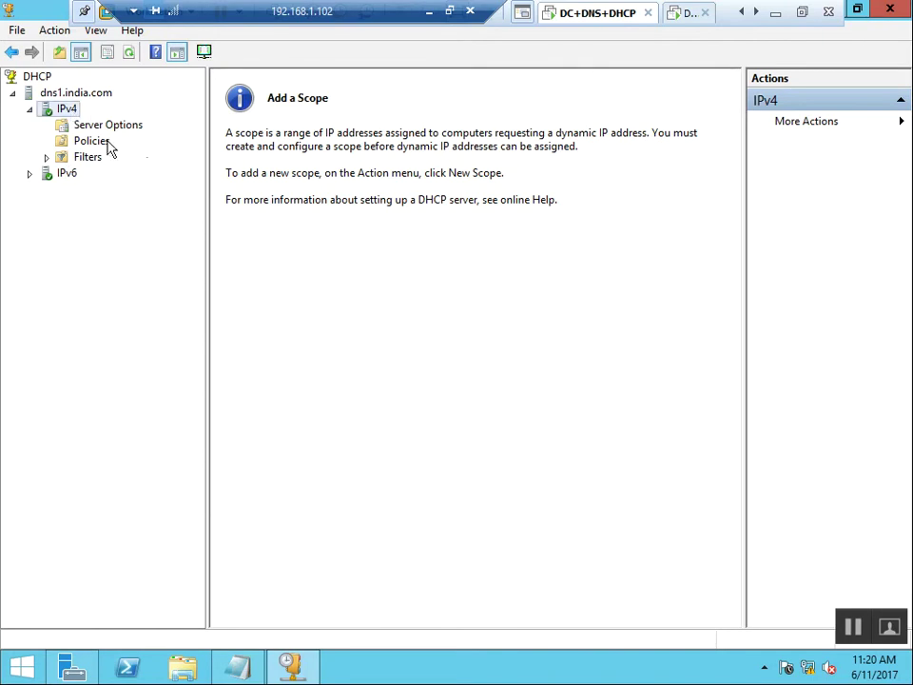
{"action": "left_click", "coordinate": [59, 92]}
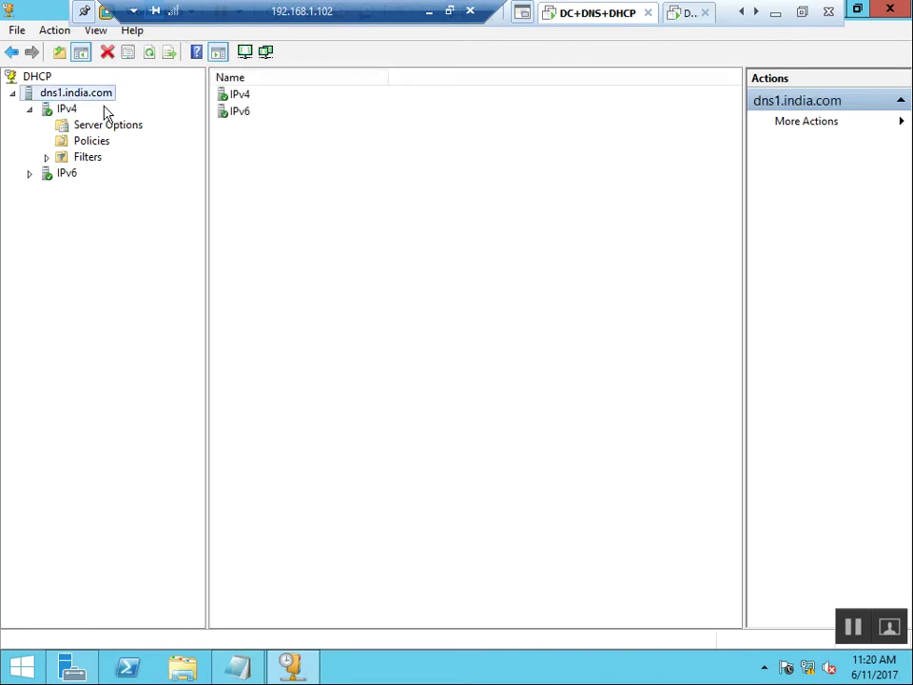
{"action": "left_click", "coordinate": [69, 111]}
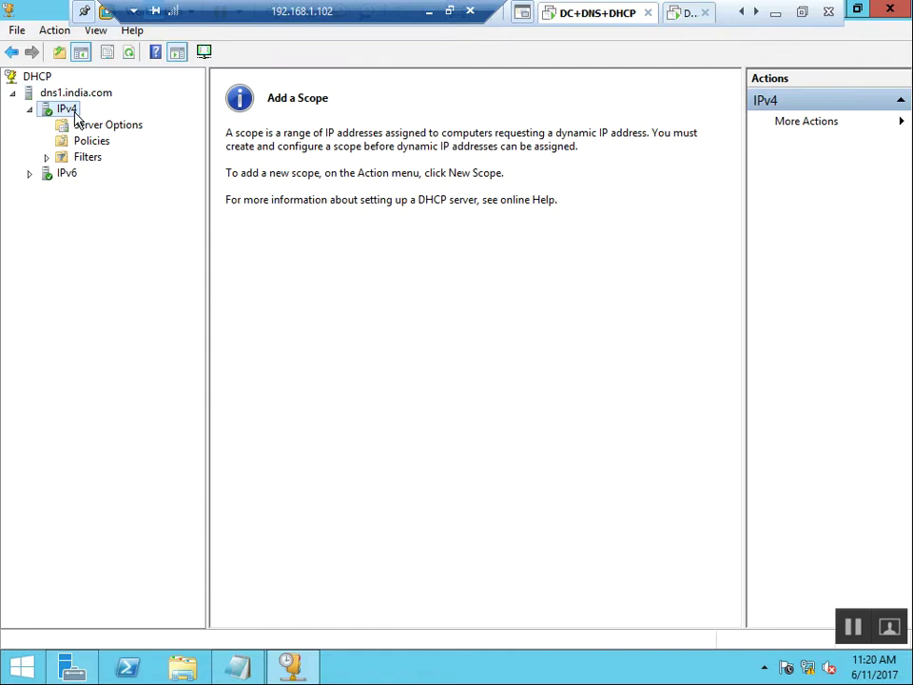
{"action": "right_click", "coordinate": [69, 113]}
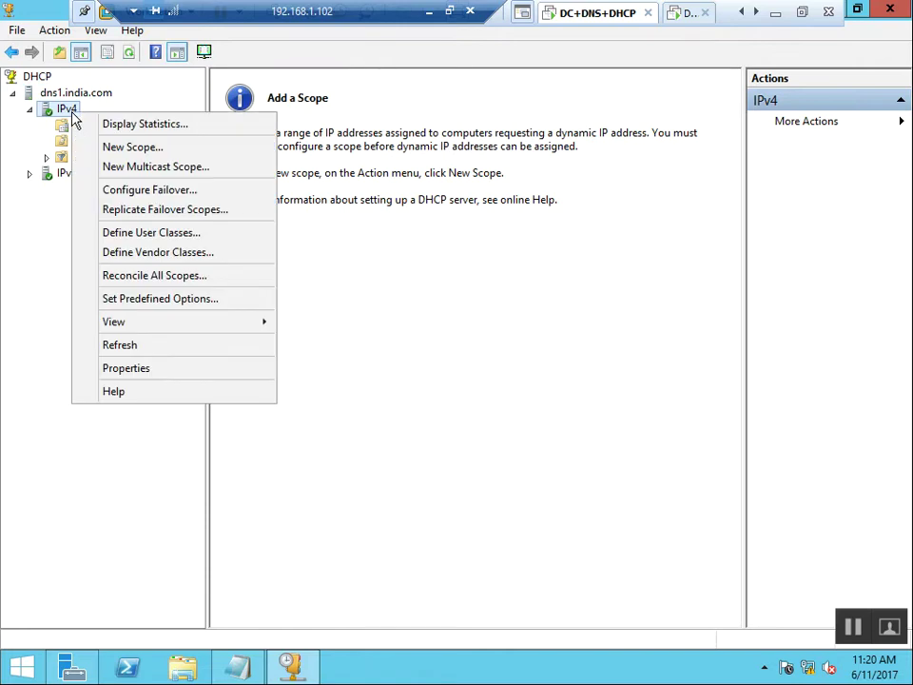
Start a new IPv4 scope named 'MY SCOPE' described as 'scope for Sales Users'.
{"action": "left_click", "coordinate": [232, 157]}
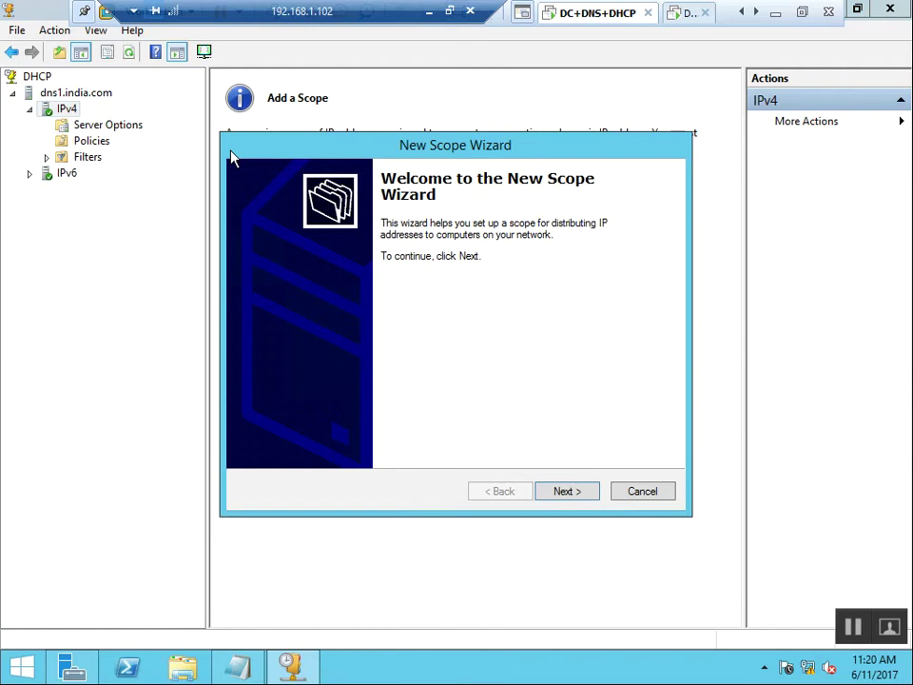
{"action": "left_click", "coordinate": [580, 494]}
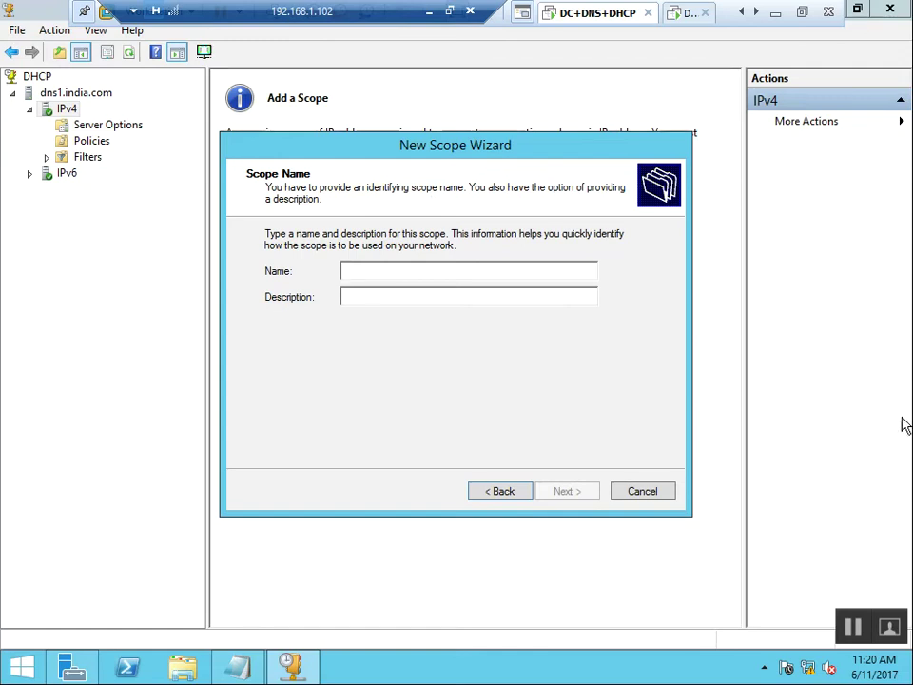
{"action": "type", "text": "MY SCOPE"}
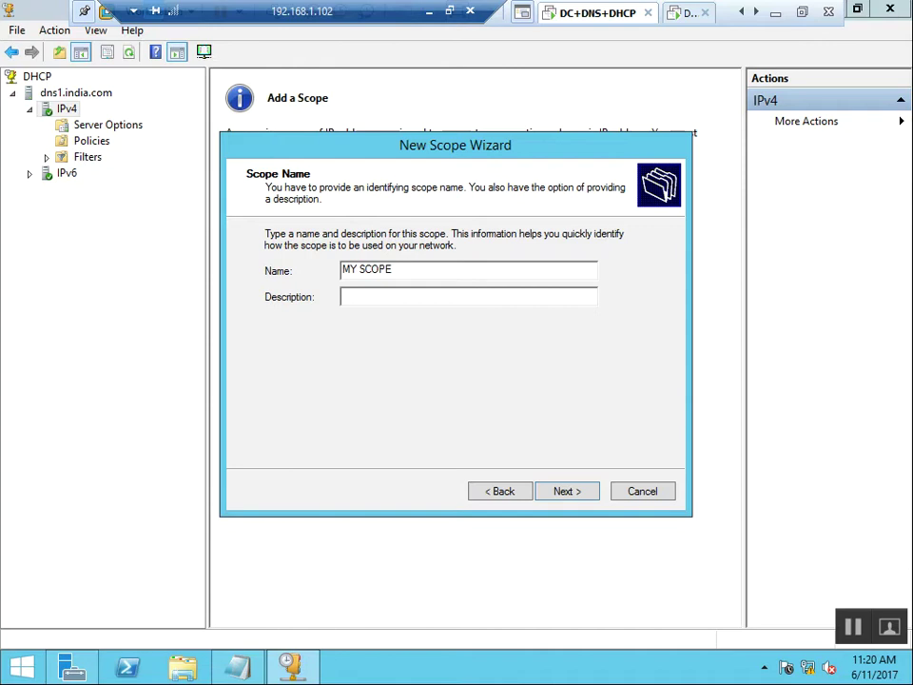
{"action": "type", "text": "scope for Saeles Users"}
Enter the scope range 192.168.1.101 to 192.168.1.200 with prefix length 24.
{"action": "left_click", "coordinate": [571, 493]}
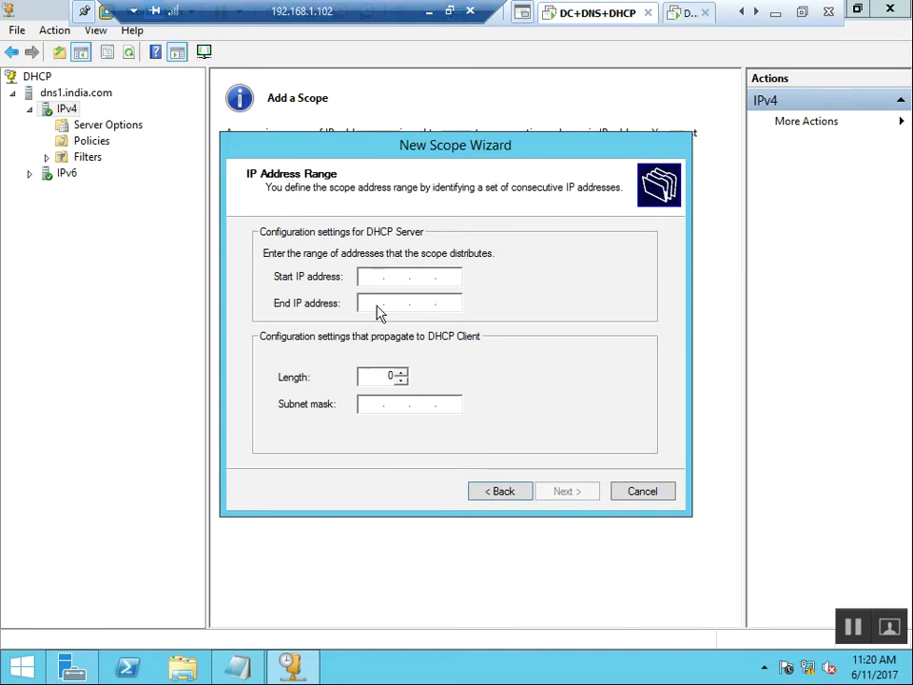
{"action": "type", "text": "192.168."}
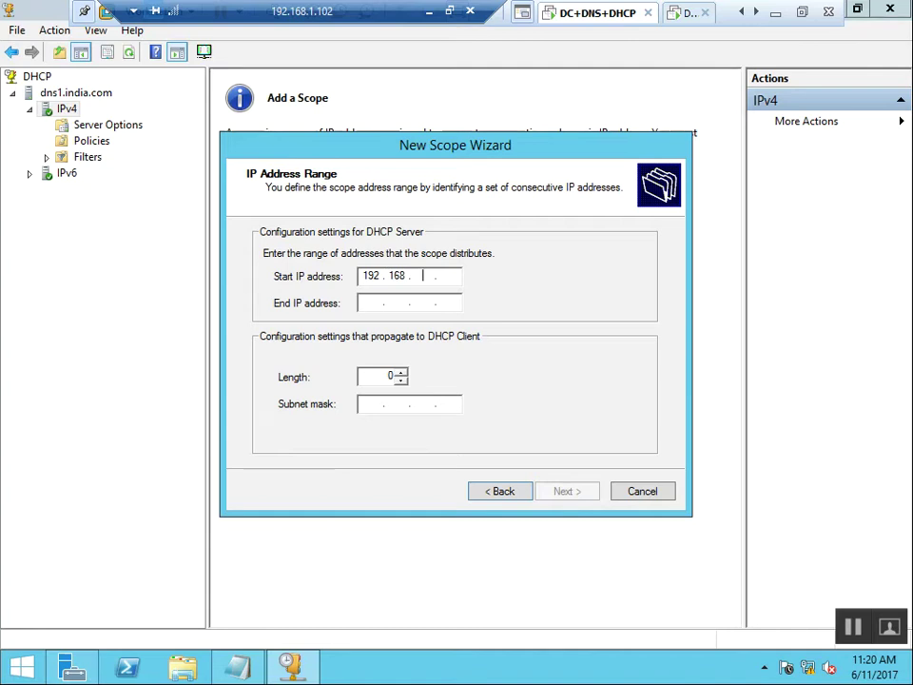
{"action": "type", "text": "1."}
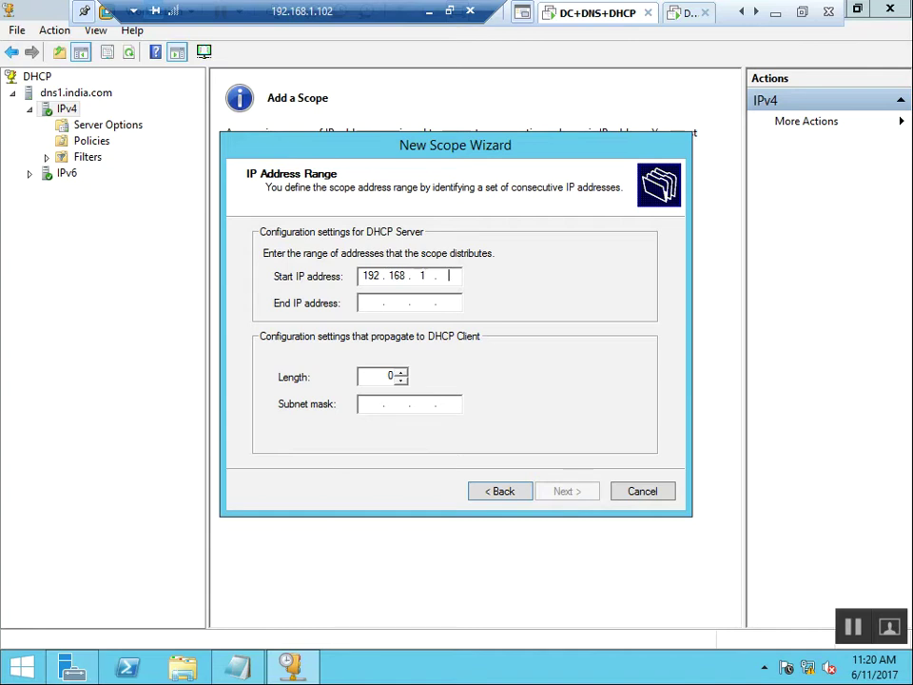
{"action": "type", "text": "101"}
{"action": "key", "text": "Tab"}
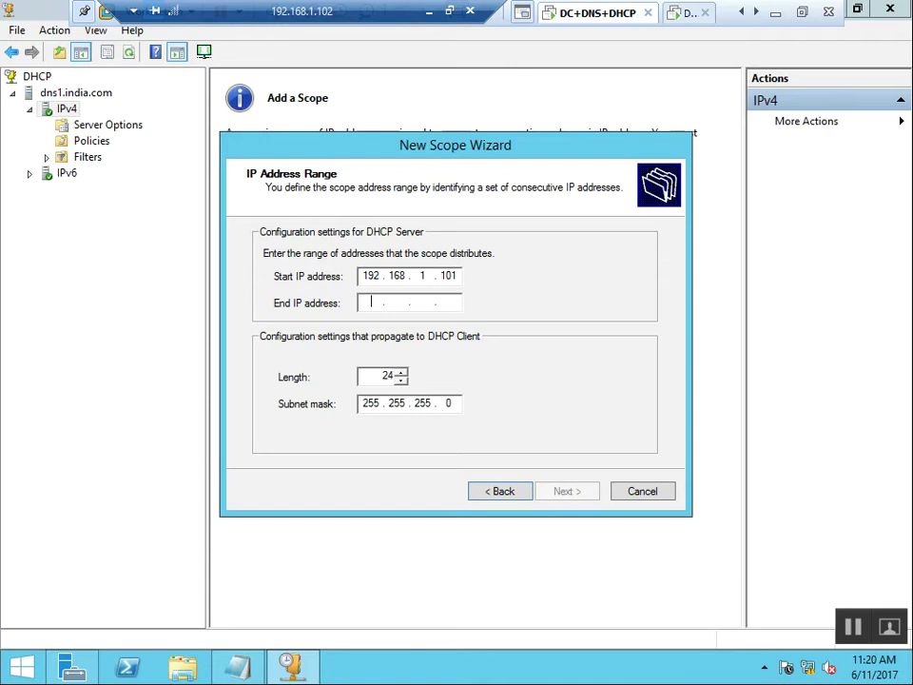
{"action": "type", "text": "192 . 168 . "}
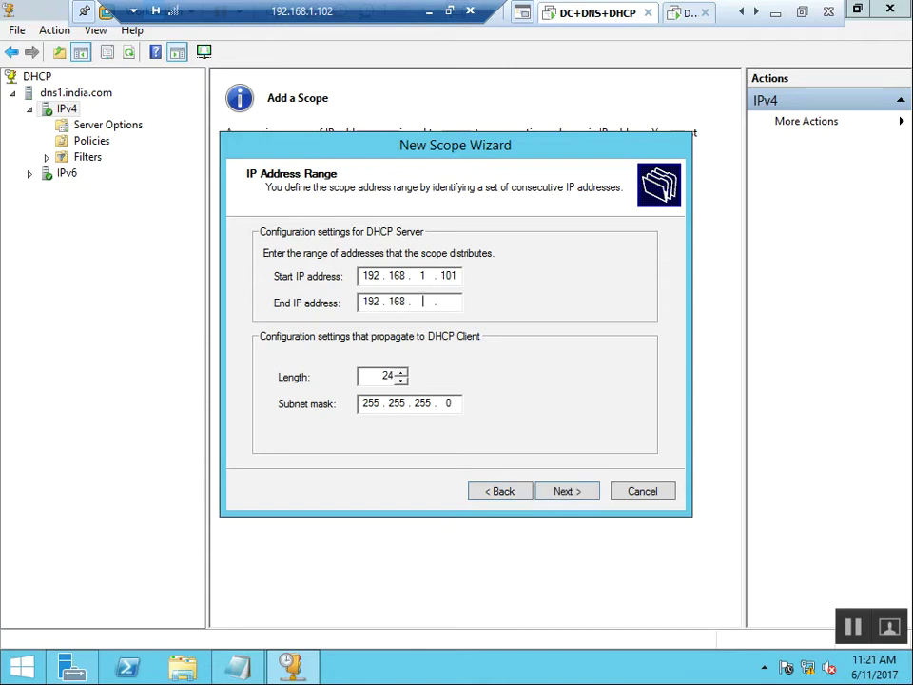
{"action": "type", "text": "1 . 200"}
{"action": "double_click", "coordinate": [448, 275]}
{"action": "double_click", "coordinate": [447, 301]}
{"action": "key", "text": "Tab"}
{"action": "key", "text": "BackSpace"}
{"action": "type", "text": "24"}
{"action": "left_click", "coordinate": [570, 492]}
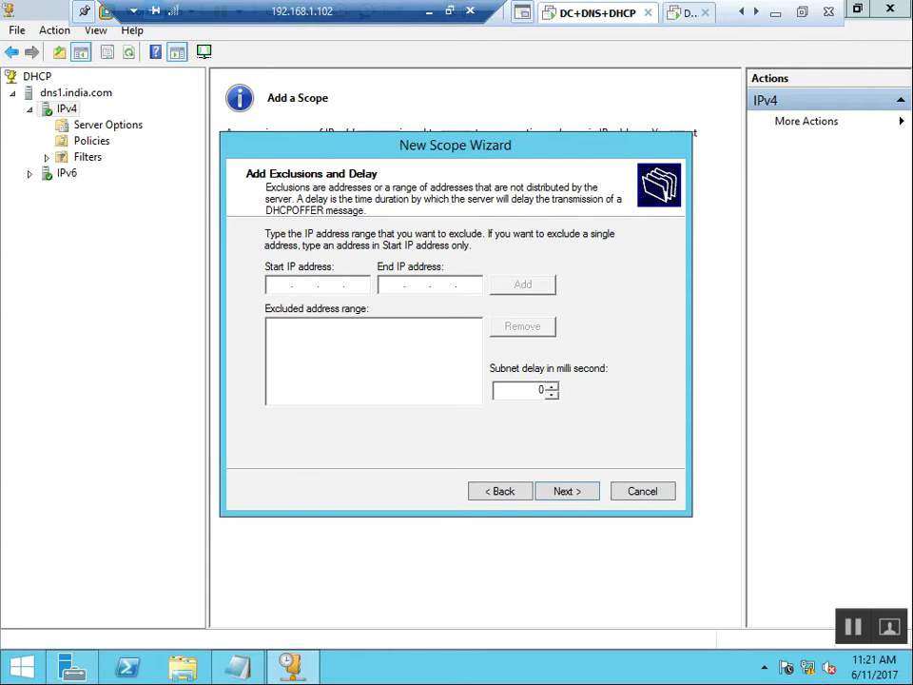
Add an exclusion range 192.168.1.101–192.168.1.110 and set the subnet delay to 1.
{"action": "type", "text": "192 . 168 . 1 . 101"}
{"action": "key", "text": "Tab"}
{"action": "type", "text": "192 . 168 . 1 . 110"}
{"action": "key", "text": "Tab"}
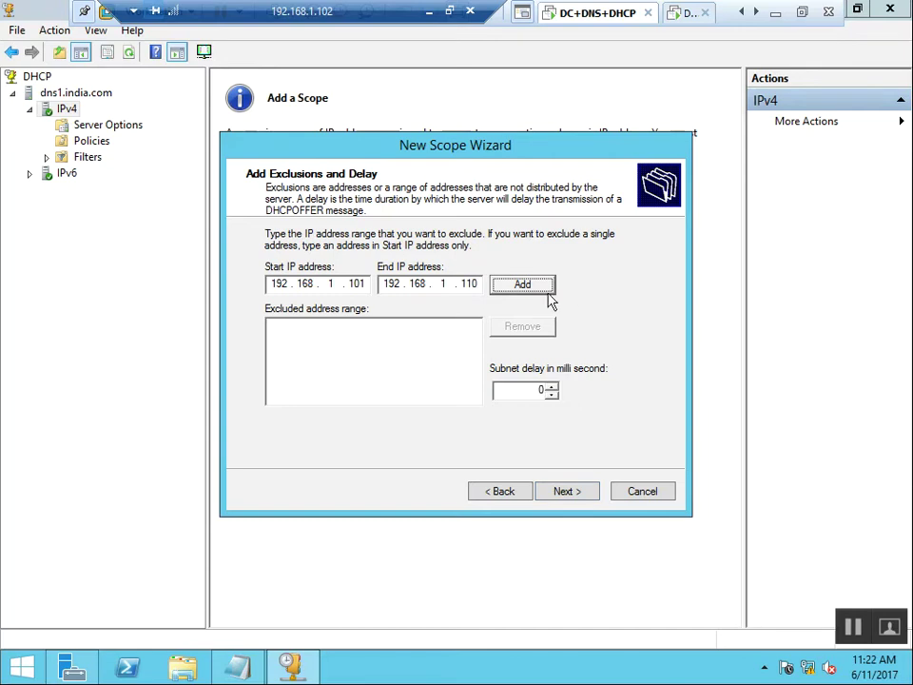
{"action": "left_click", "coordinate": [530, 291]}
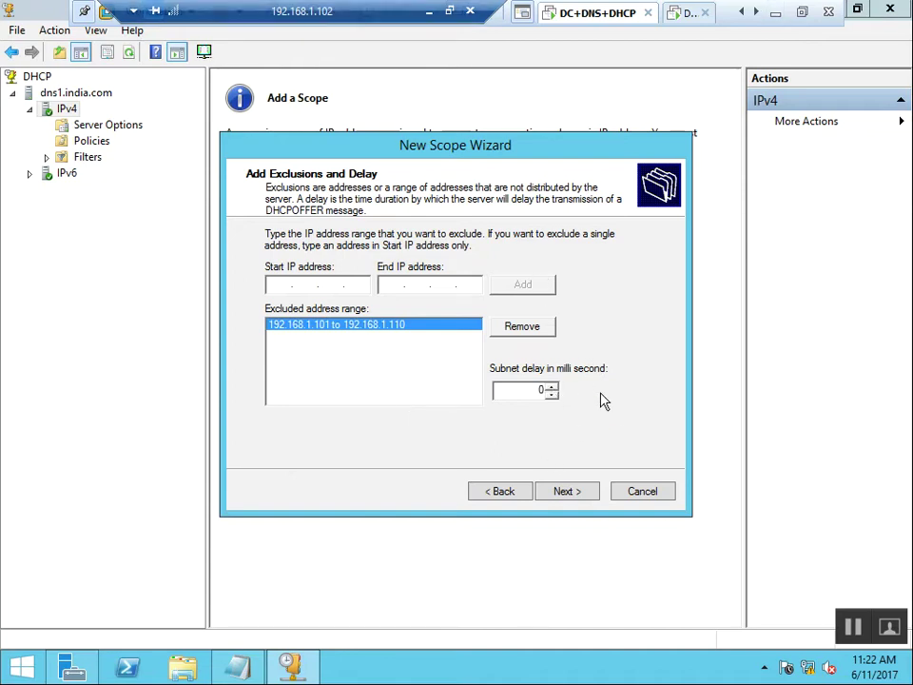
{"action": "double_click", "coordinate": [541, 390]}
{"action": "type", "text": "1"}
Give the new scope a lease duration of 2 days, 2 hours and 10 minutes.
{"action": "left_click", "coordinate": [573, 493]}
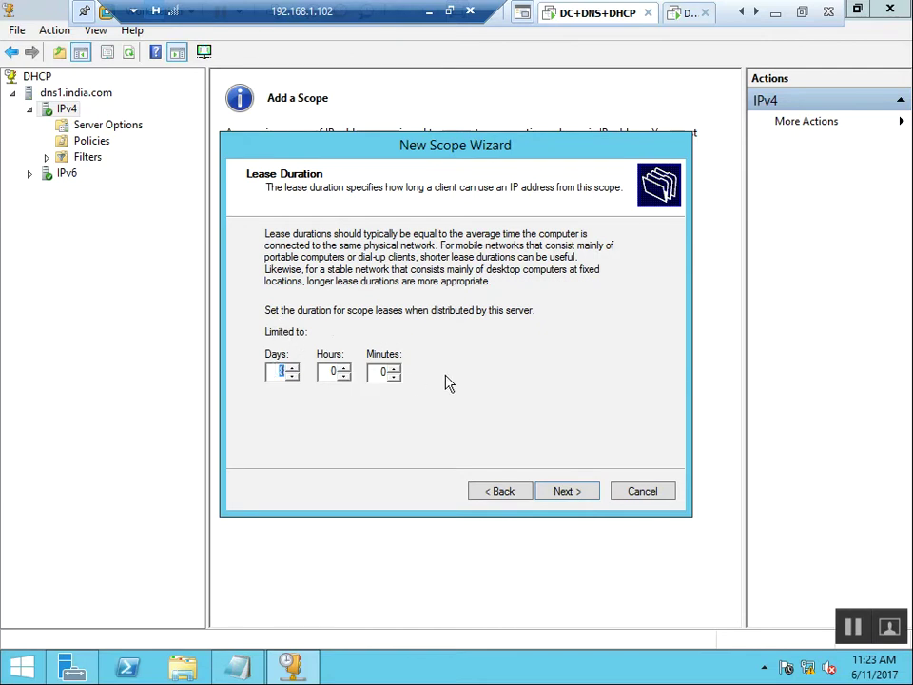
{"action": "key", "text": "BackSpace"}
{"action": "type", "text": "2"}
{"action": "left_click", "coordinate": [572, 496]}
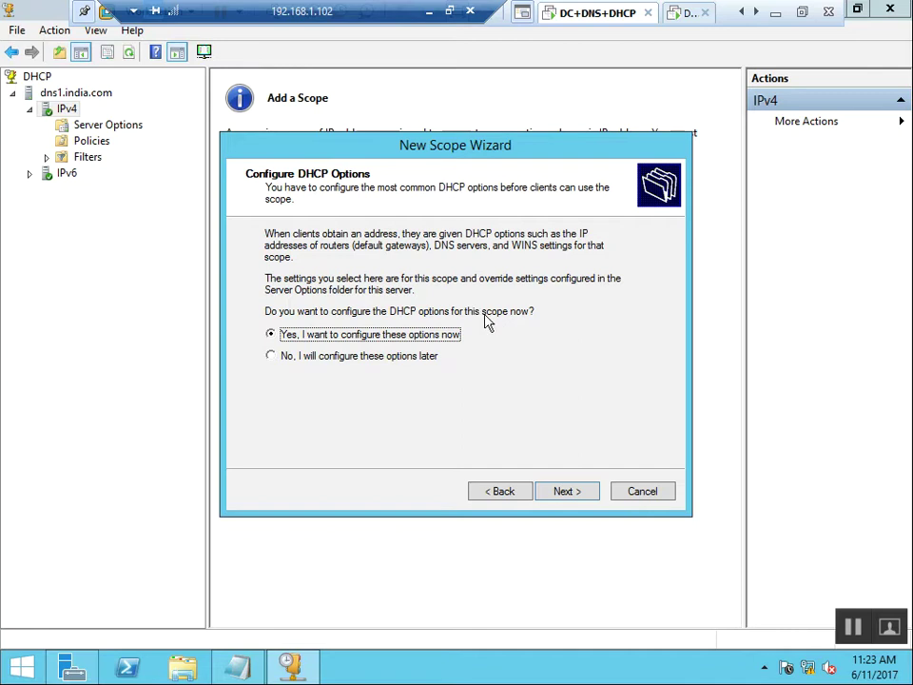
Choose to configure DHCP options now and add 192.168.1.1 as the scope's router.
{"action": "left_click", "coordinate": [560, 494]}
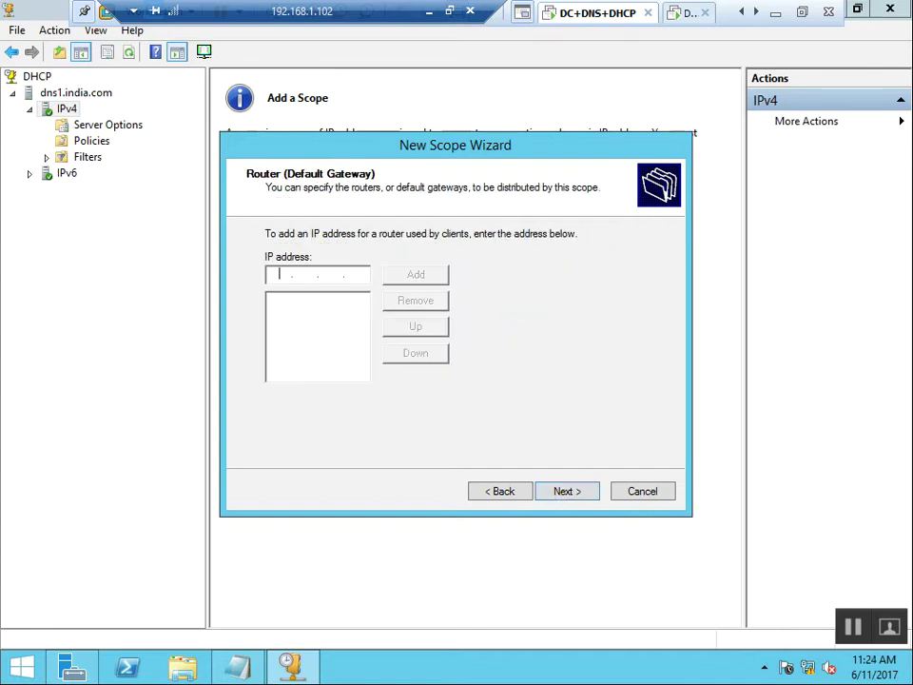
{"action": "type", "text": "192.16"}
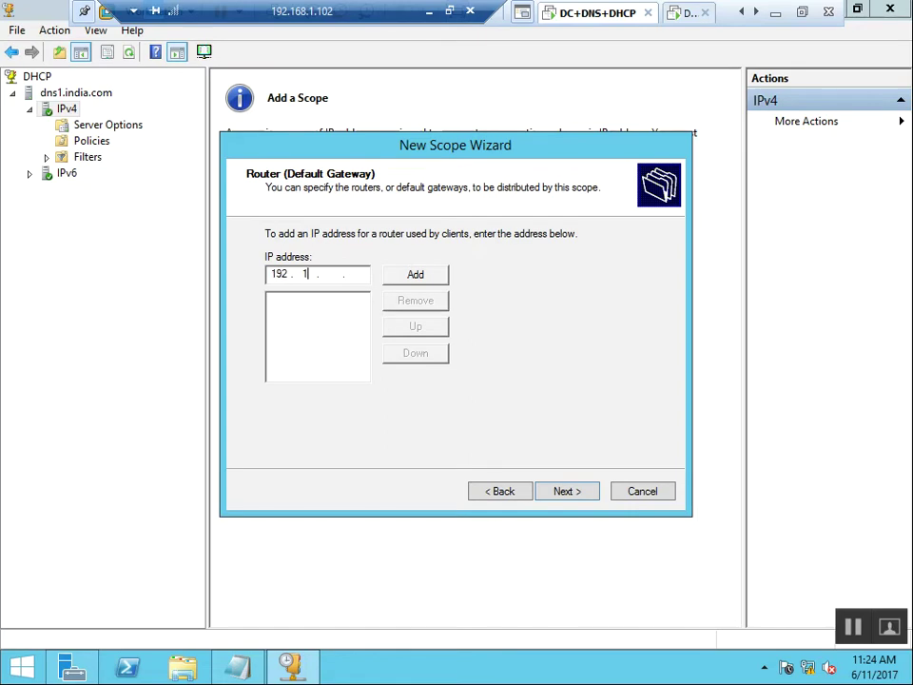
{"action": "type", "text": "8.1.1"}
{"action": "key", "text": "Return"}
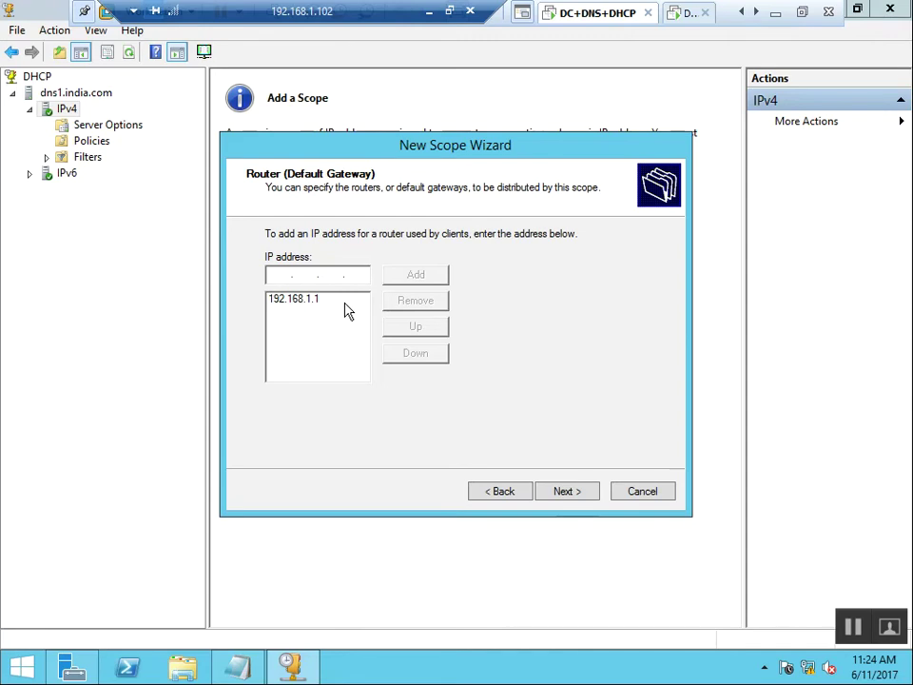
{"action": "left_click", "coordinate": [588, 496]}
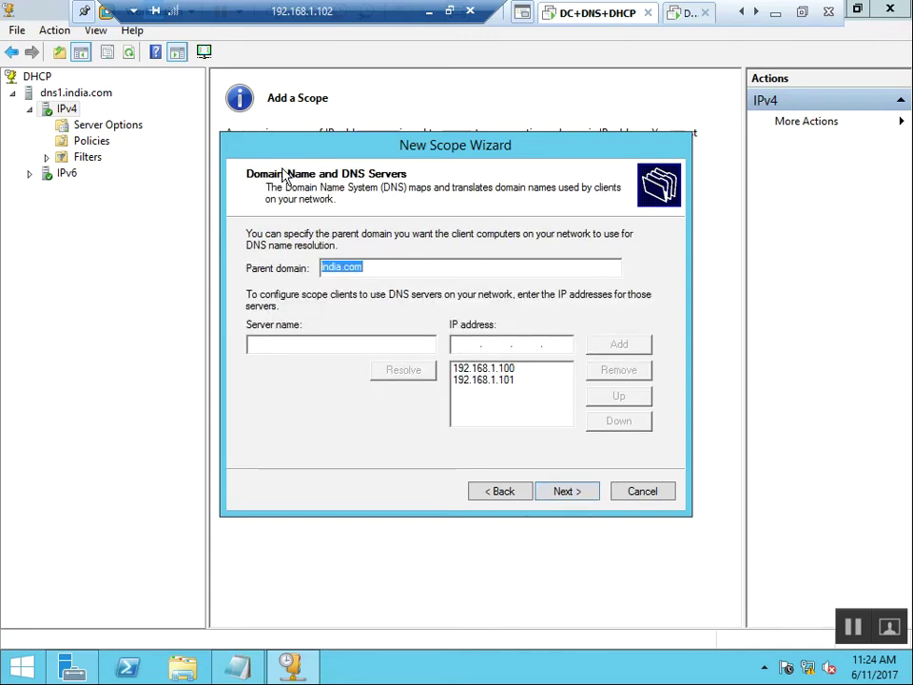
Remove DNS servers 192.168.1.101 and 192.168.1.100, then re-add 192.168.1.100 (dns1) for india.com.
{"action": "left_click", "coordinate": [428, 350]}
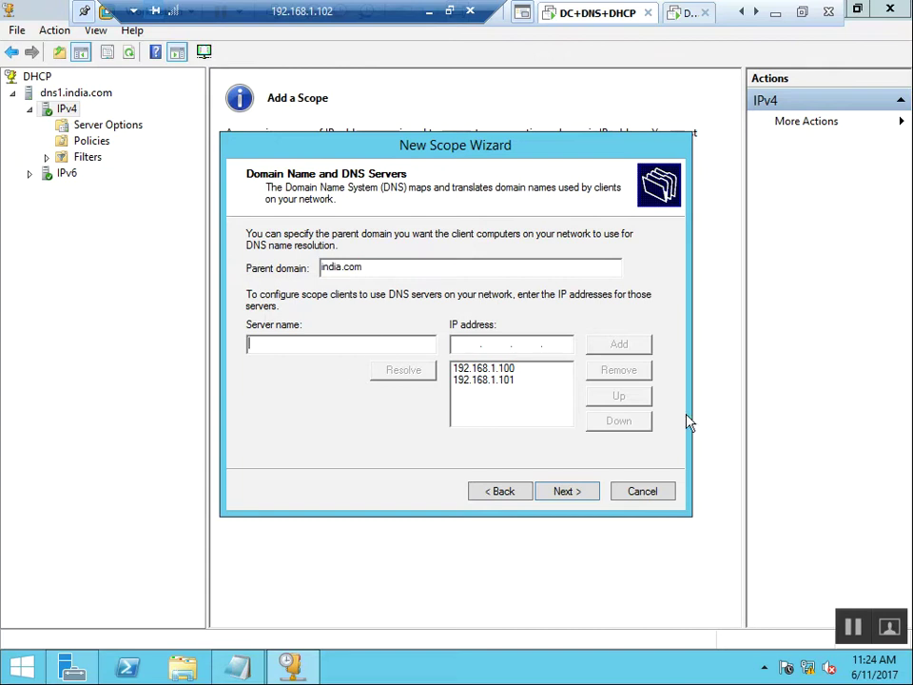
{"action": "type", "text": "dns1"}
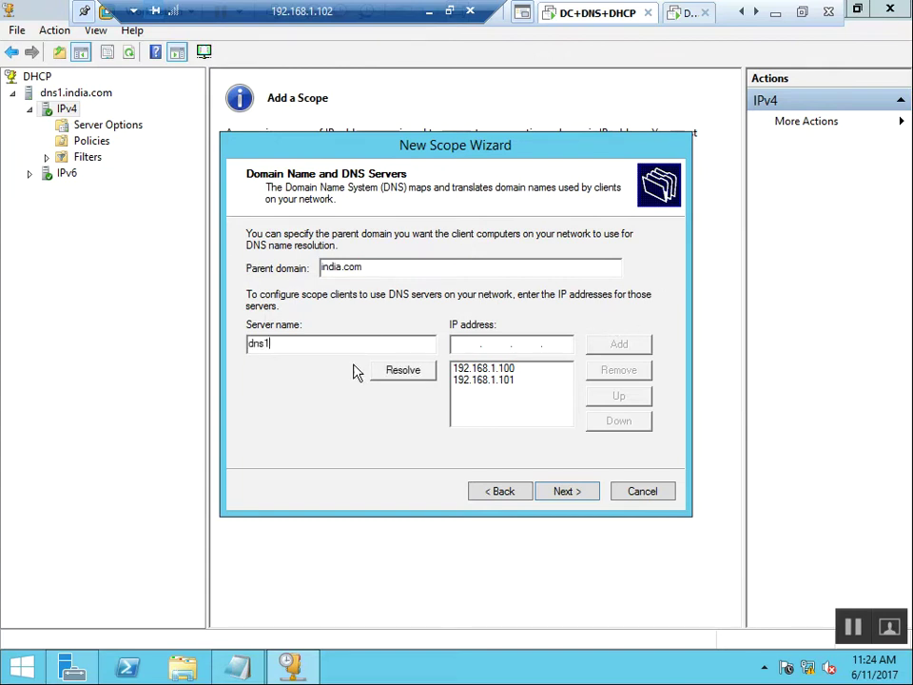
{"action": "left_click", "coordinate": [491, 380]}
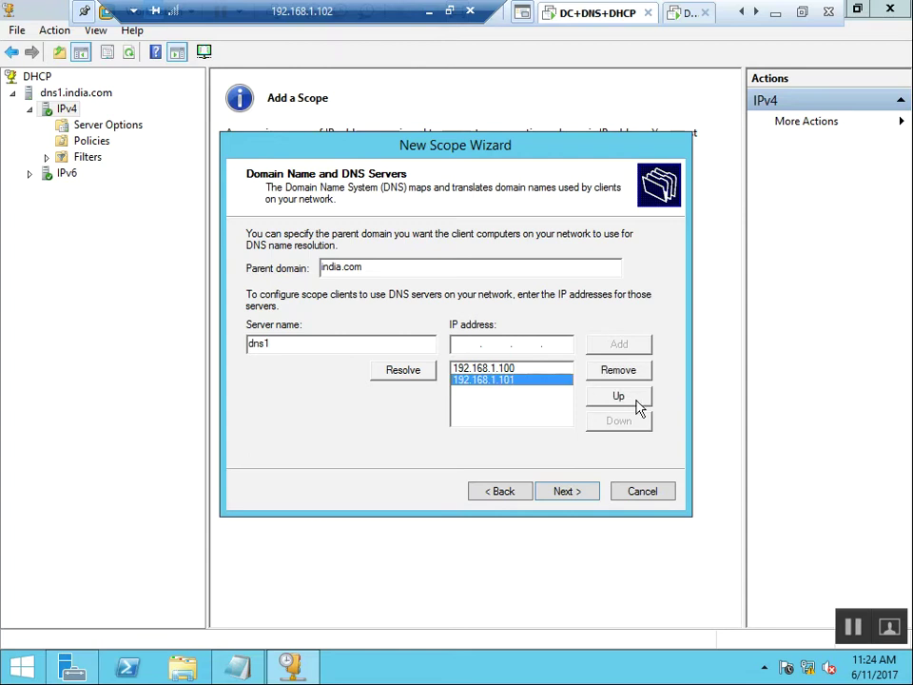
{"action": "left_click", "coordinate": [640, 371]}
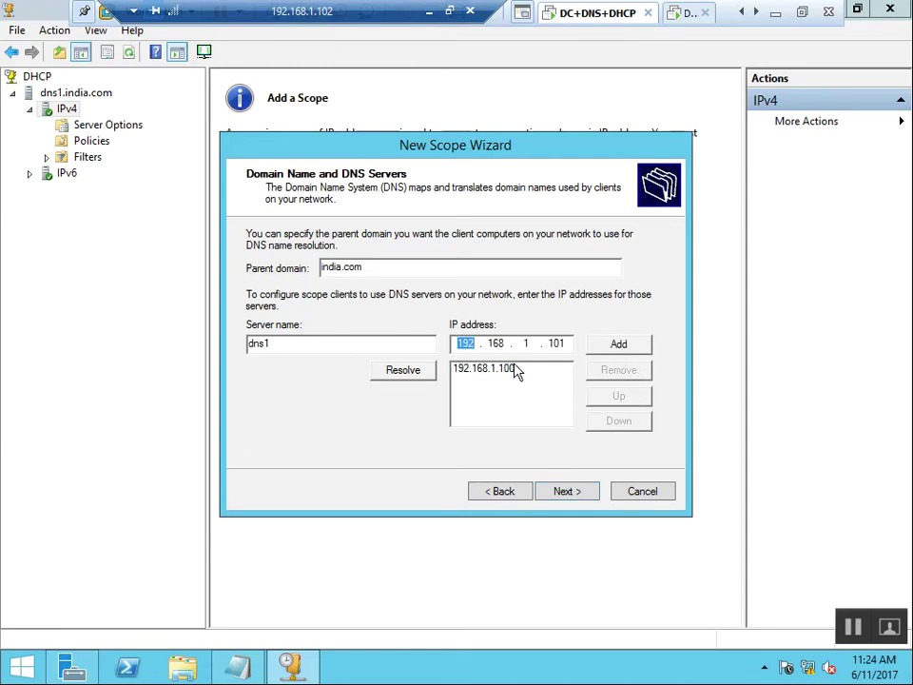
{"action": "left_click", "coordinate": [565, 371]}
{"action": "left_click", "coordinate": [639, 371]}
{"action": "left_click", "coordinate": [407, 379]}
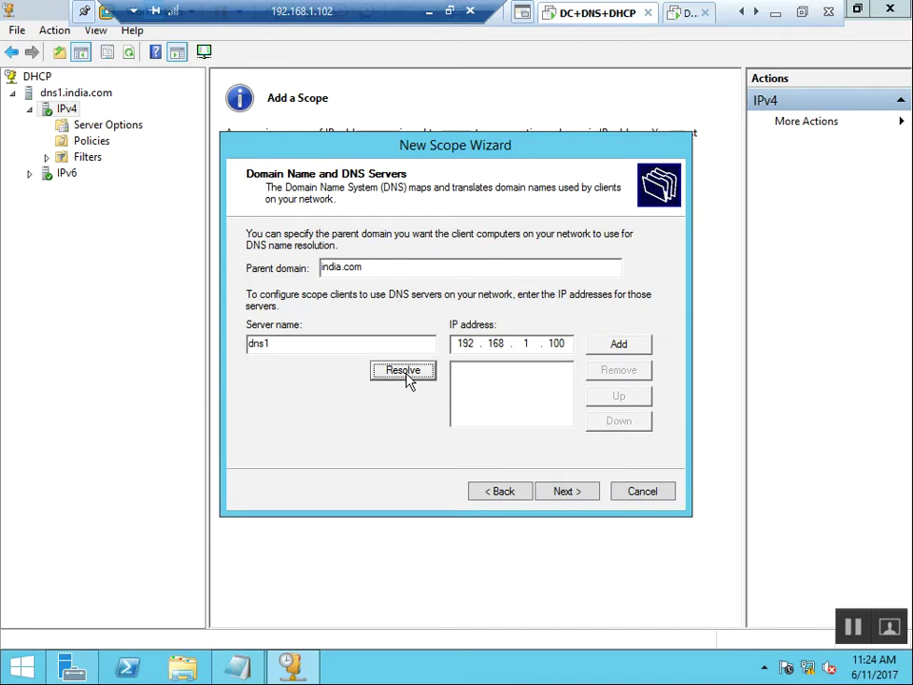
{"action": "left_click", "coordinate": [633, 348]}
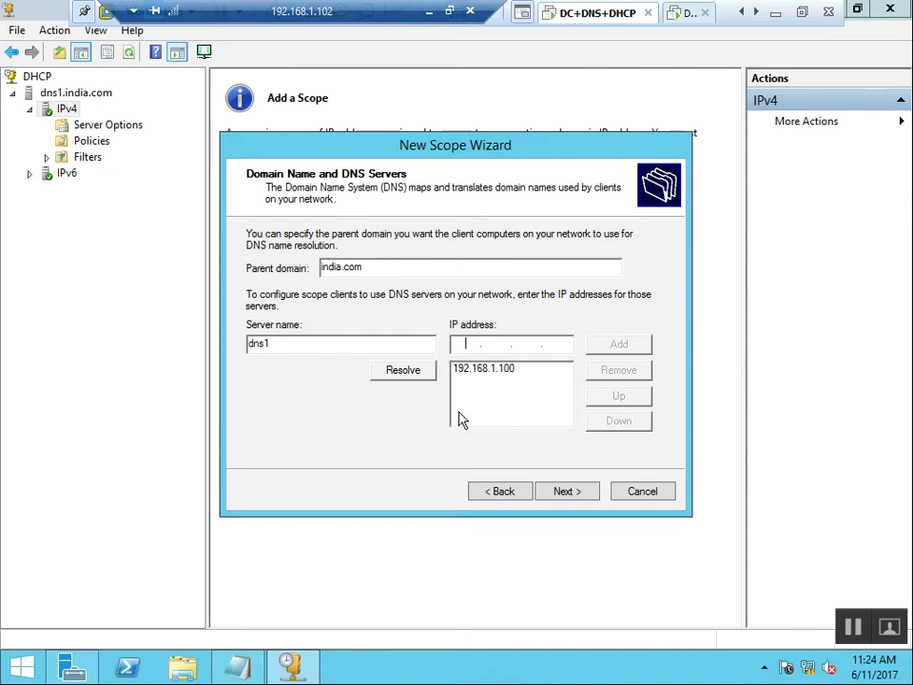
{"action": "left_click", "coordinate": [567, 495]}
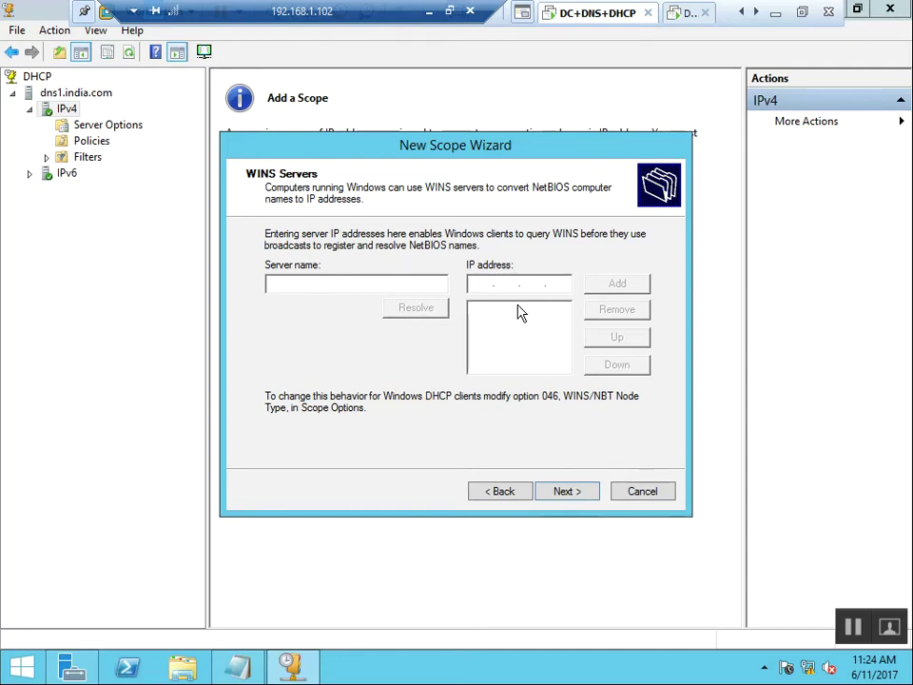
Add WINS server 192.168.1.254, activate MY SCOPE immediately, and finish the wizard.
{"action": "type", "text": "192 . 168 . 1 . "}
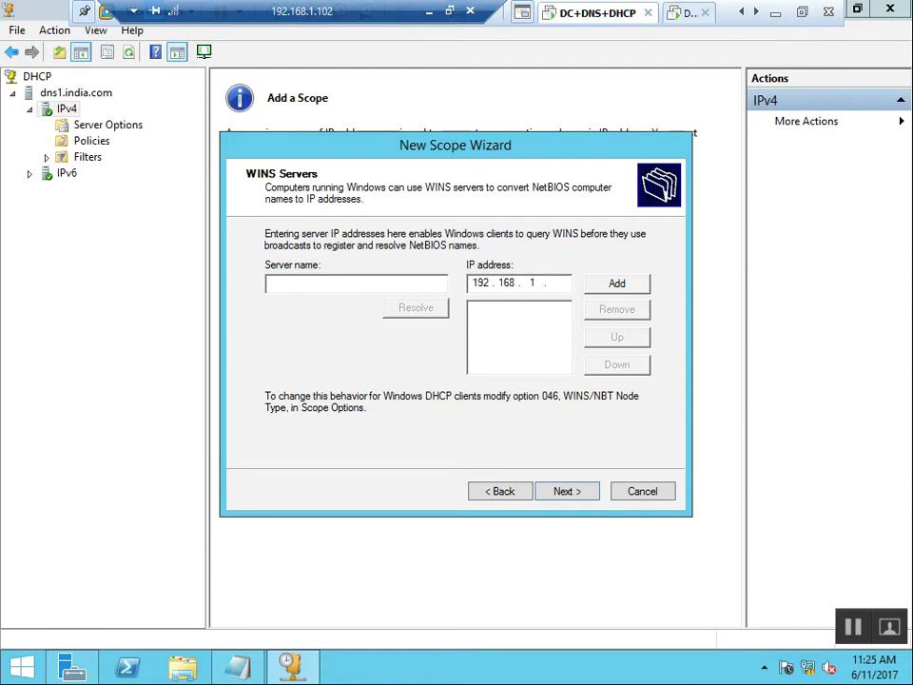
{"action": "type", "text": "254"}
{"action": "left_click", "coordinate": [620, 290]}
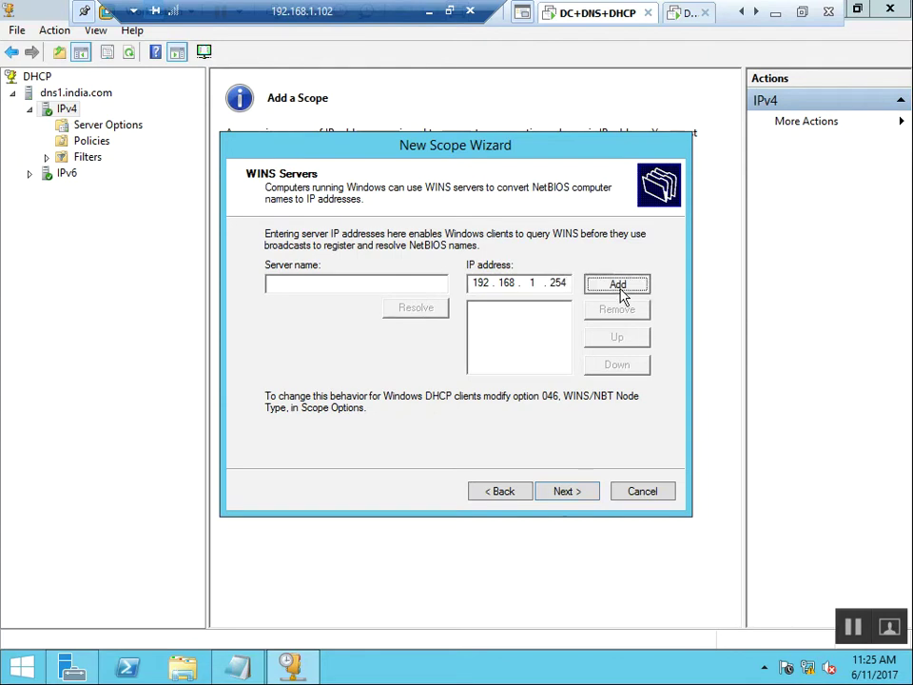
{"action": "left_click", "coordinate": [544, 494]}
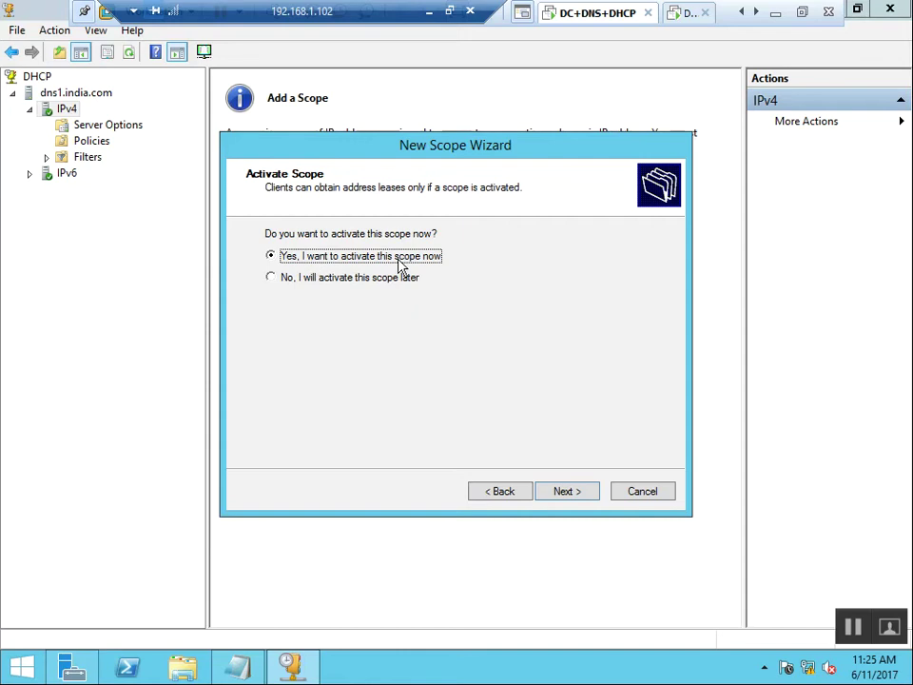
{"action": "left_click", "coordinate": [552, 500]}
{"action": "left_click", "coordinate": [566, 492]}
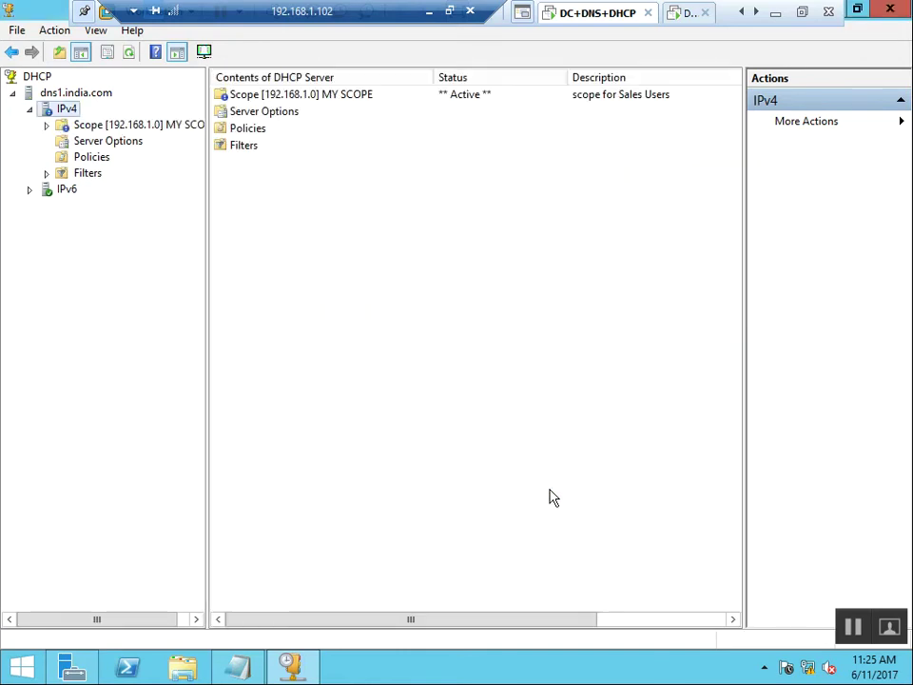
Refresh the console and inspect MY SCOPE's 192.168.1.101–192.168.1.200 address pool and empty lease list.
{"action": "right_click", "coordinate": [426, 292]}
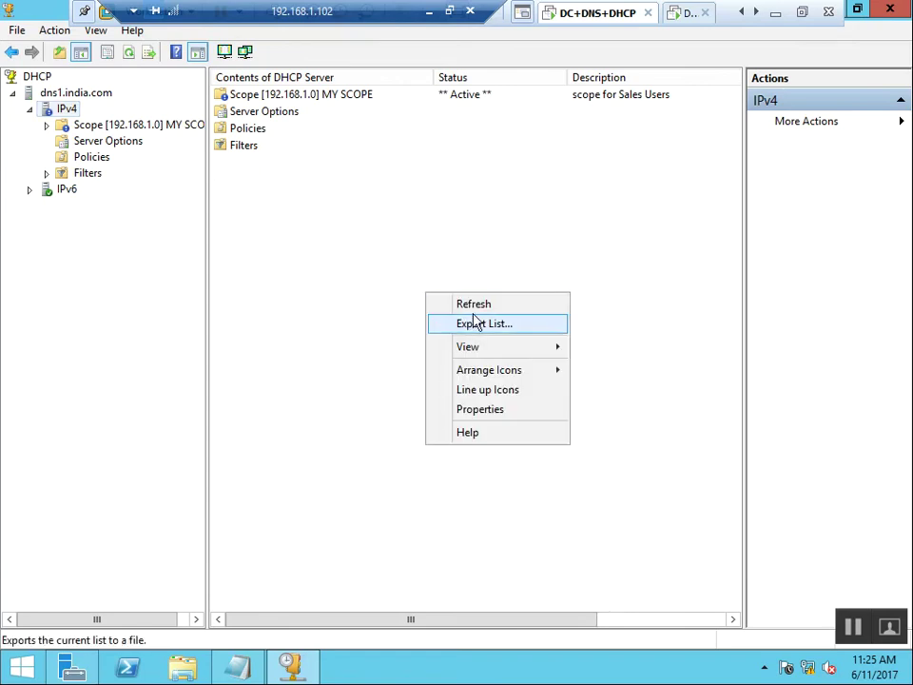
{"action": "left_click", "coordinate": [478, 302]}
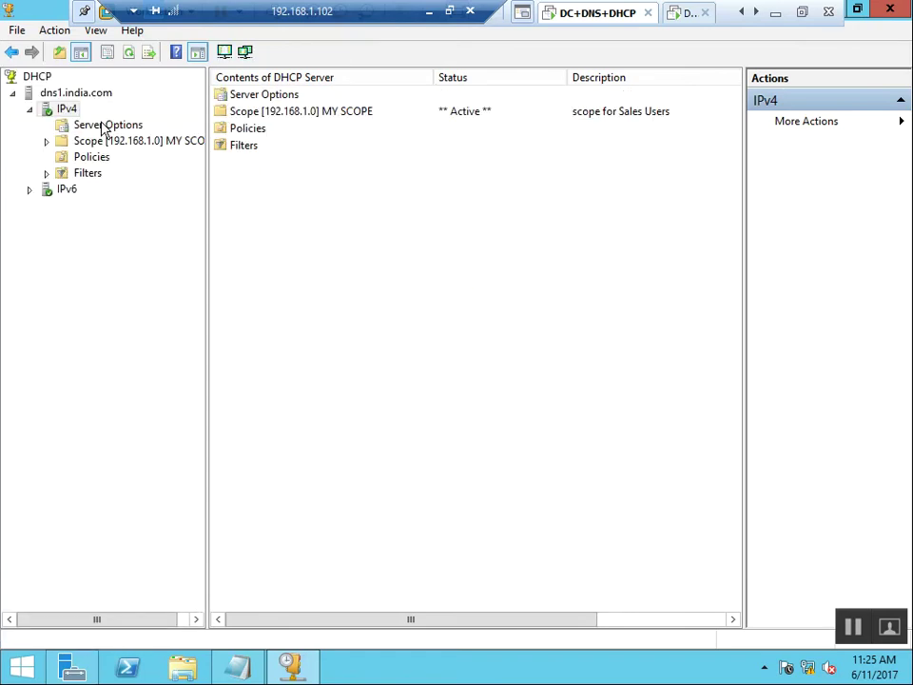
{"action": "left_click", "coordinate": [467, 130]}
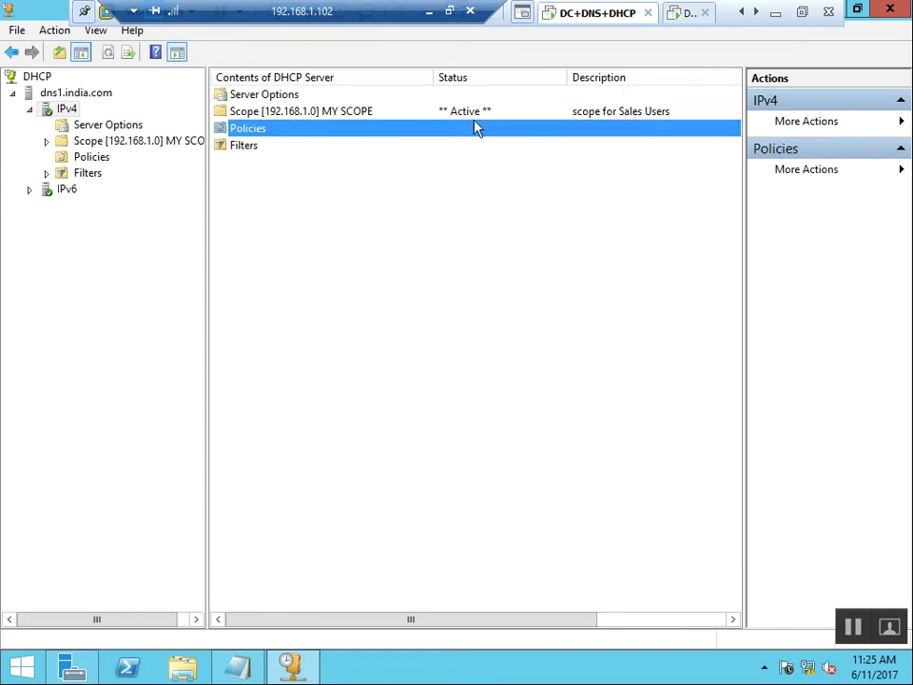
{"action": "left_click", "coordinate": [481, 114]}
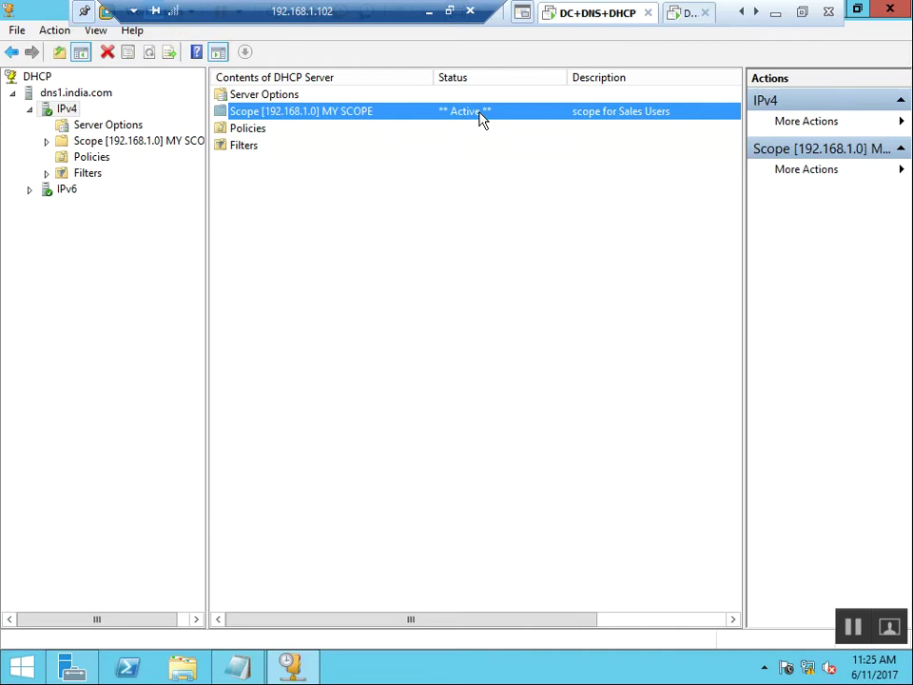
{"action": "left_click", "coordinate": [112, 126]}
{"action": "double_click", "coordinate": [122, 144]}
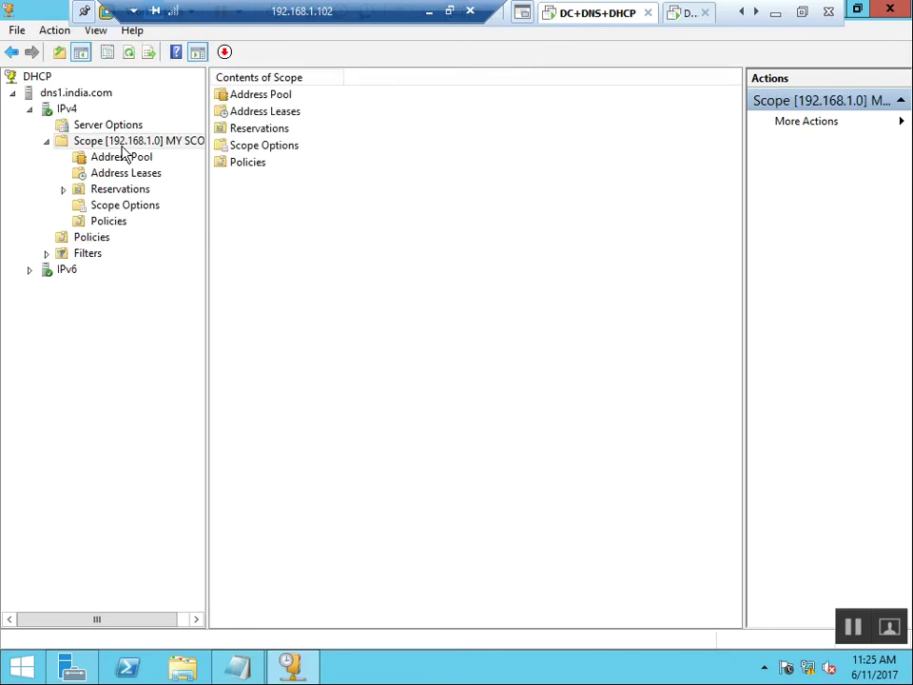
{"action": "left_click", "coordinate": [134, 160]}
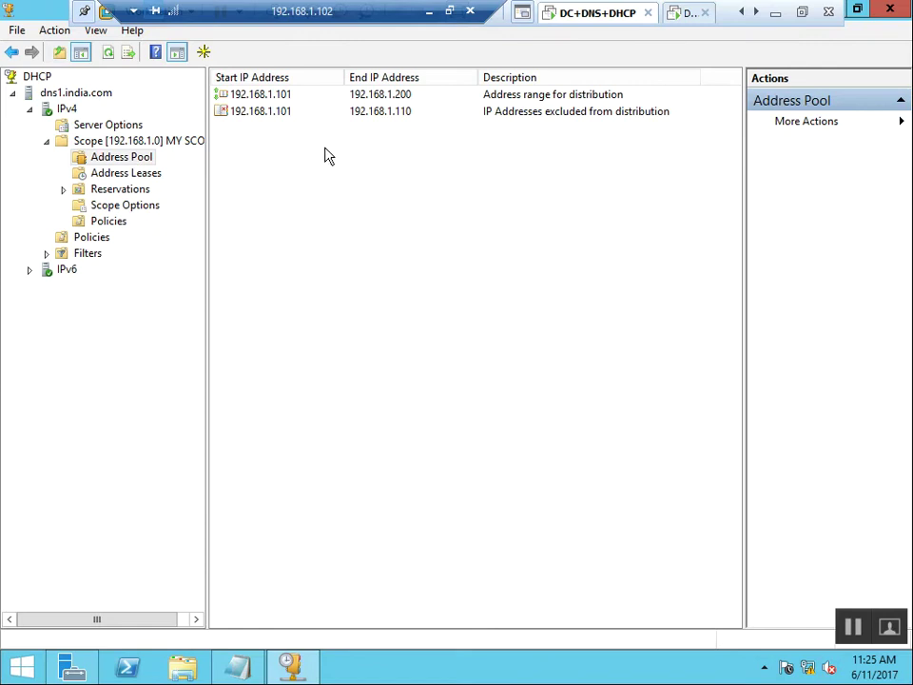
{"action": "left_click", "coordinate": [249, 95]}
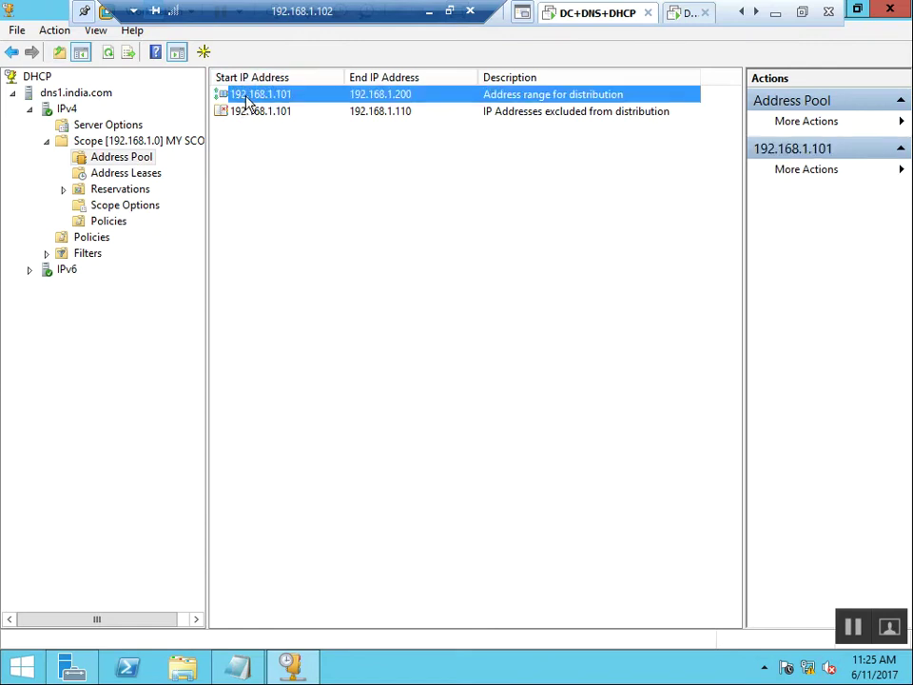
{"action": "left_click", "coordinate": [291, 180]}
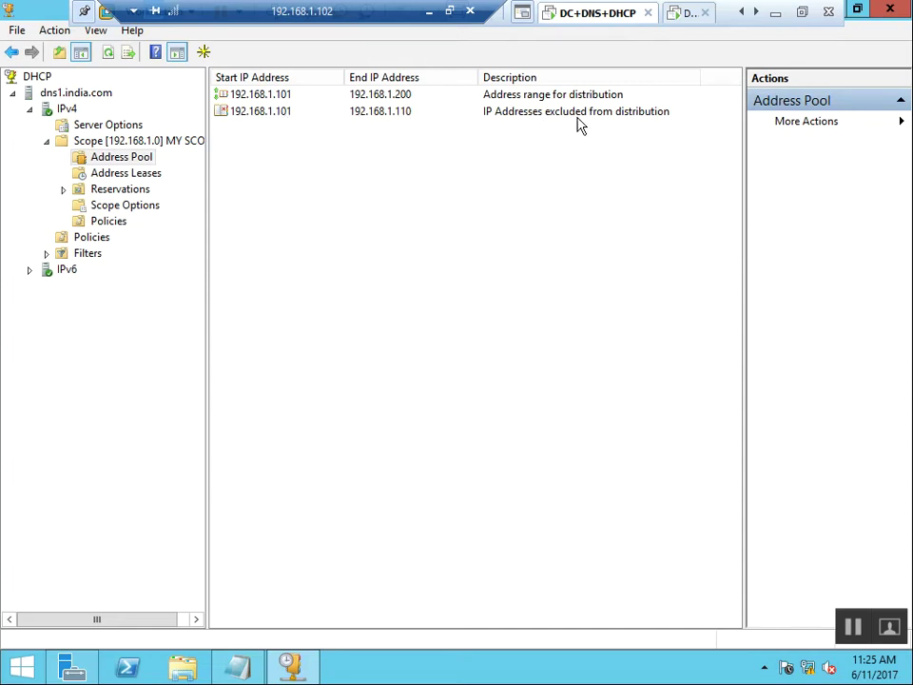
{"action": "left_click", "coordinate": [141, 177]}
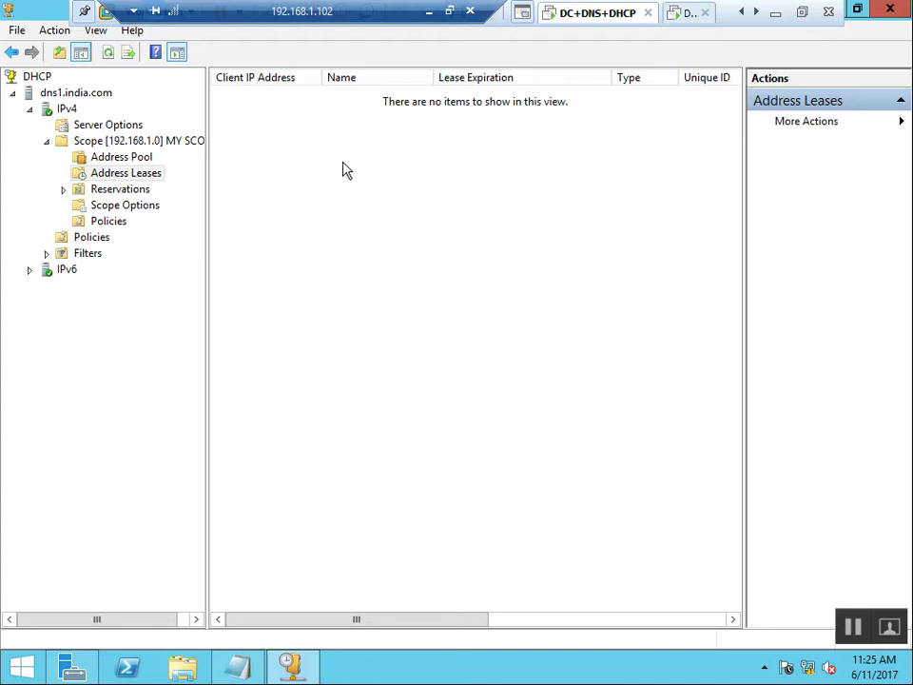
{"action": "left_click", "coordinate": [687, 13]}
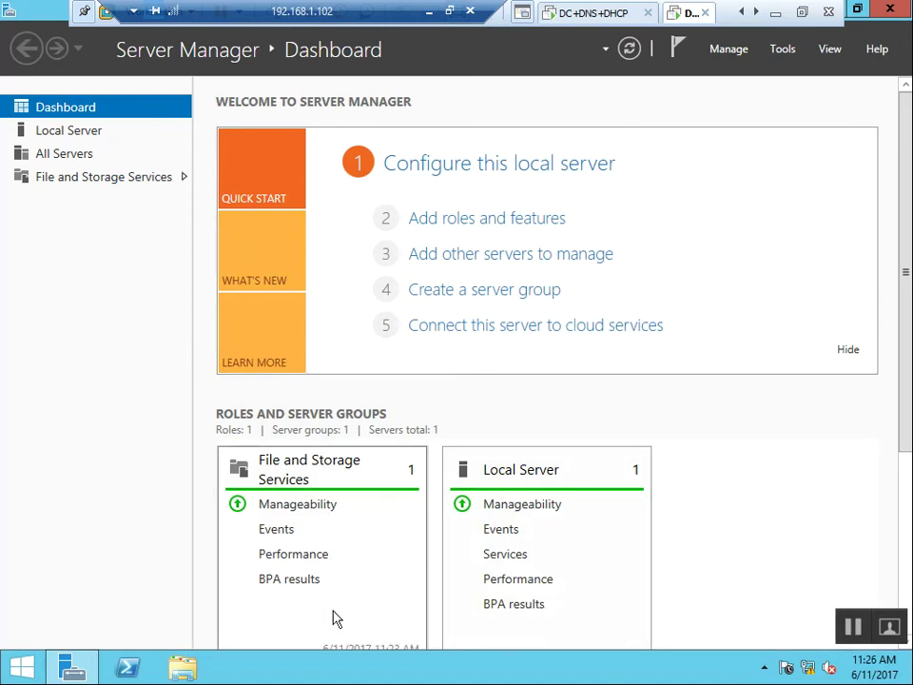
Via ncpa.cpl, confirm DHCP2's Ethernet0 IPv4 obtains IP and DNS addresses automatically, then close everything.
{"action": "key", "text": "super+r"}
{"action": "type", "text": "ncpa."}
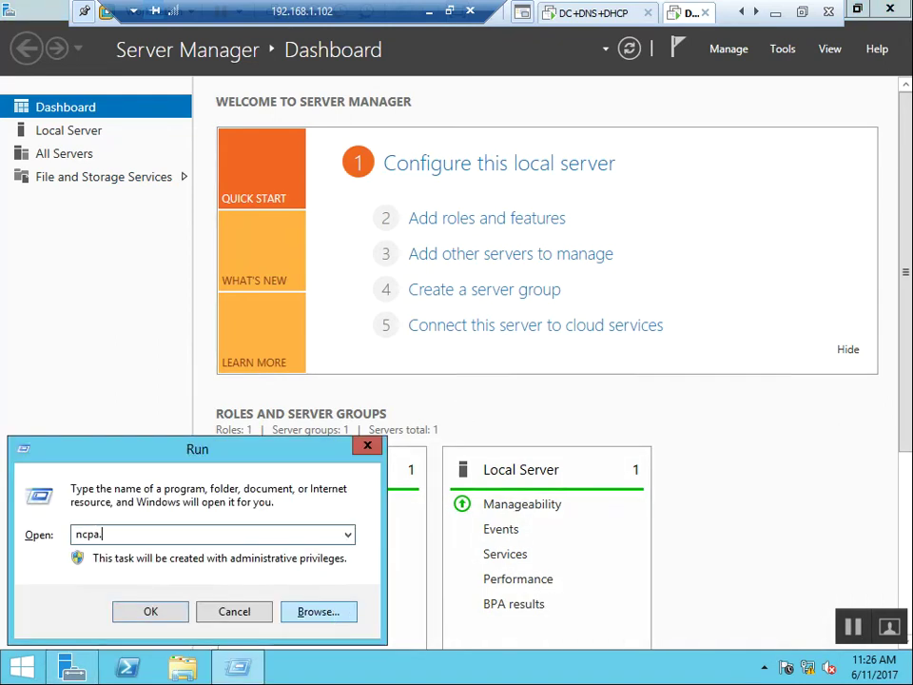
{"action": "key", "text": "Return"}
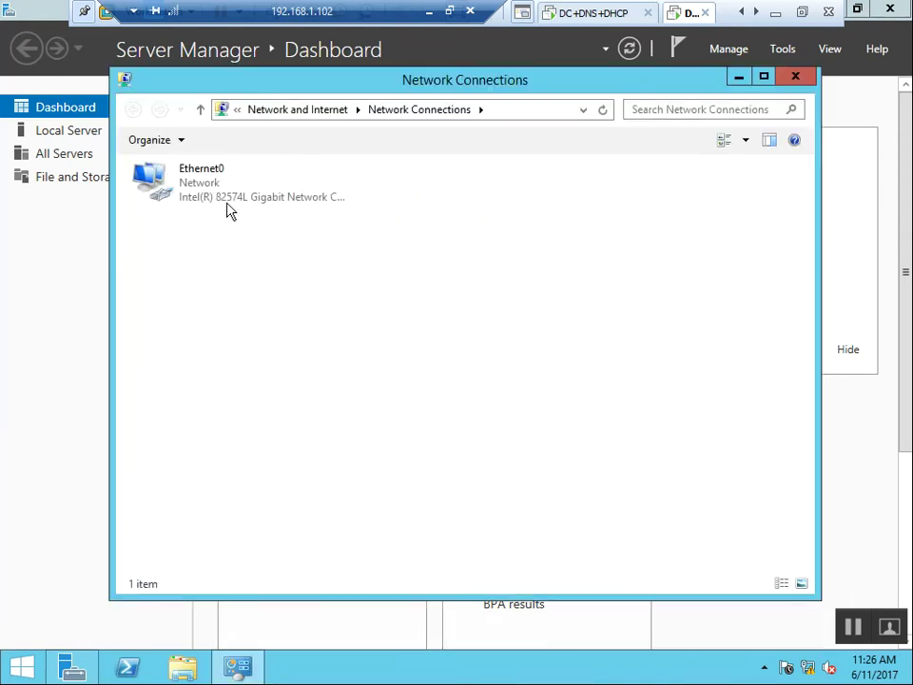
{"action": "left_click", "coordinate": [217, 197]}
{"action": "left_click", "coordinate": [348, 480]}
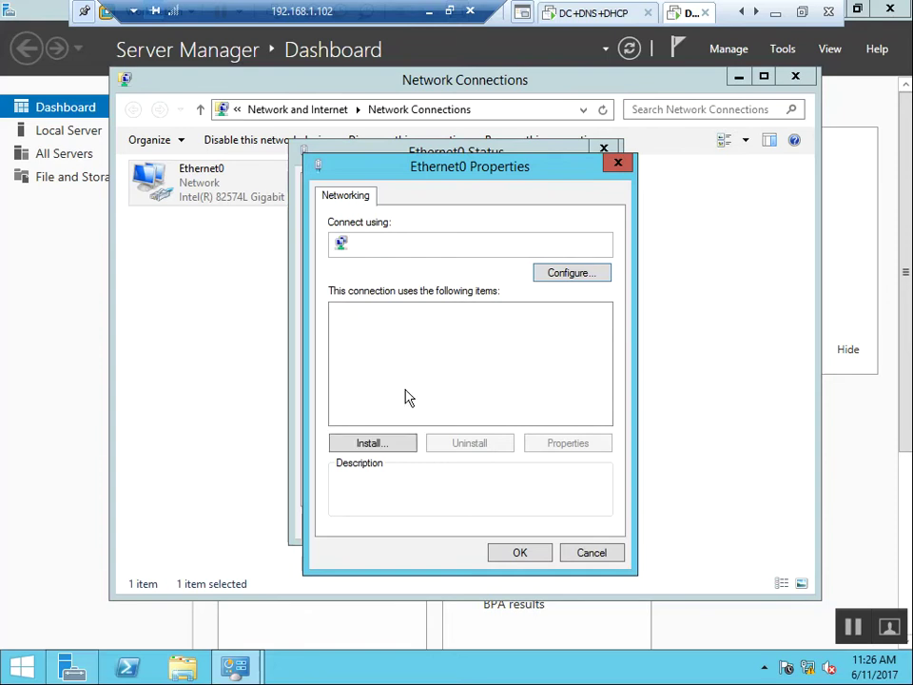
{"action": "double_click", "coordinate": [433, 365]}
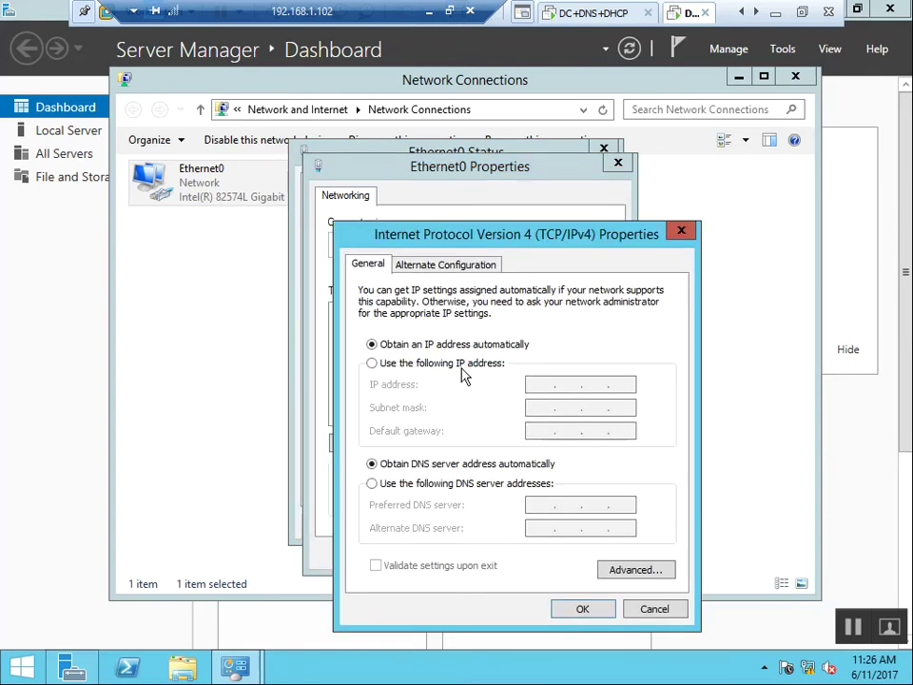
{"action": "left_click", "coordinate": [583, 609]}
{"action": "left_click", "coordinate": [530, 558]}
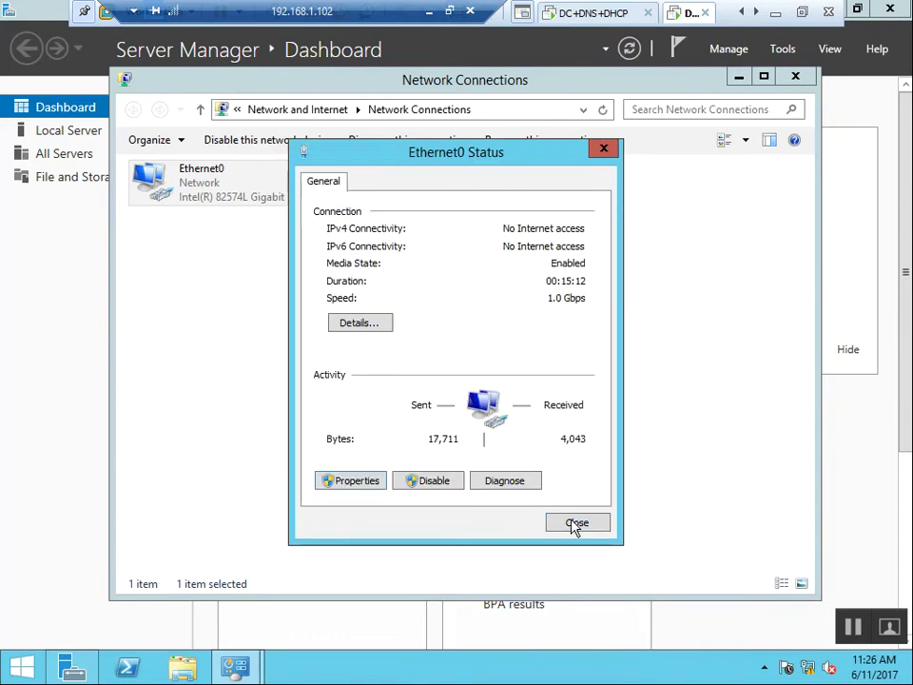
{"action": "left_click", "coordinate": [575, 526]}
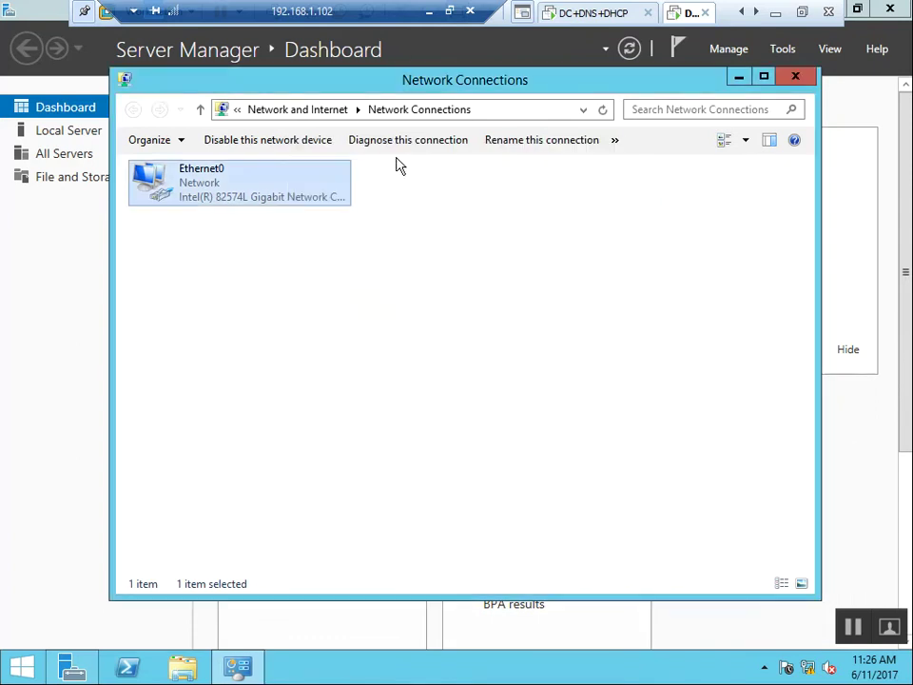
{"action": "left_click", "coordinate": [795, 78]}
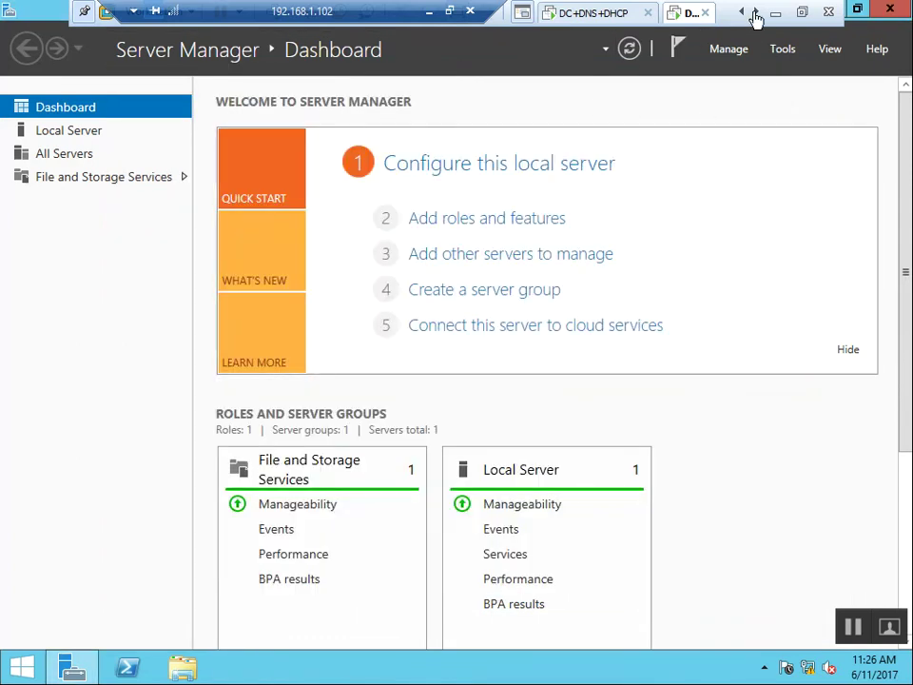
{"action": "left_click", "coordinate": [756, 13]}
{"action": "left_click", "coordinate": [663, 13]}
Send Ctrl+Alt+Del to the Client machine and sign in with the Administrator password.
{"action": "left_click", "coordinate": [522, 13]}
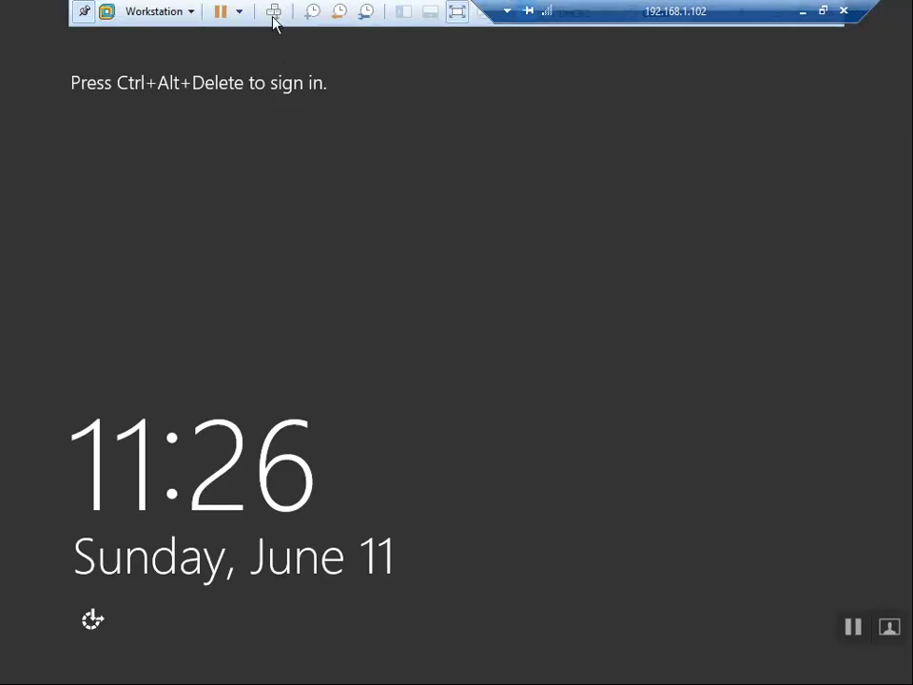
{"action": "left_click", "coordinate": [273, 13]}
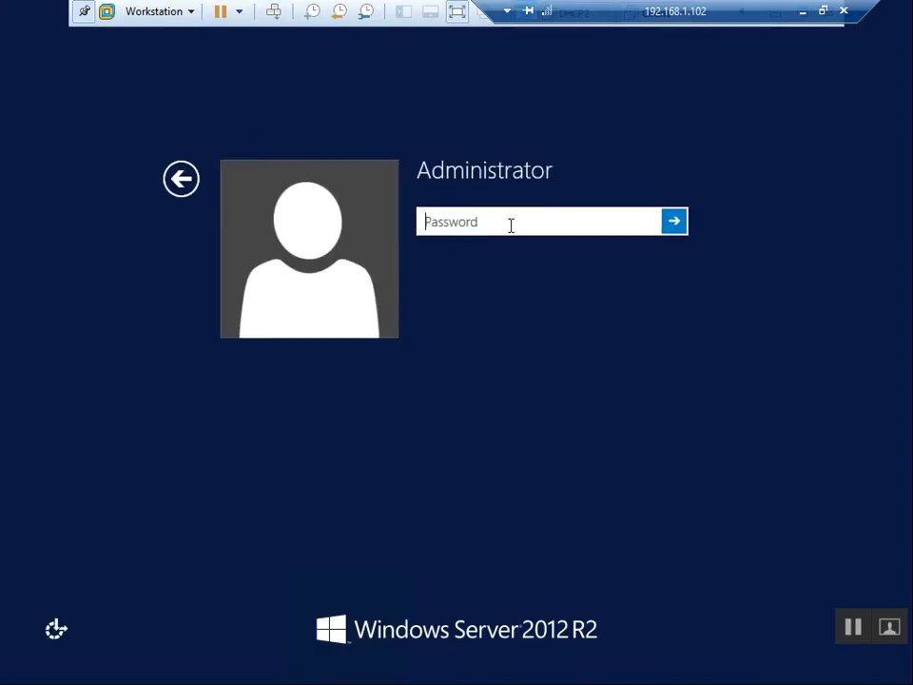
{"action": "type", "text": "Pa"}
{"action": "key", "text": "Return"}
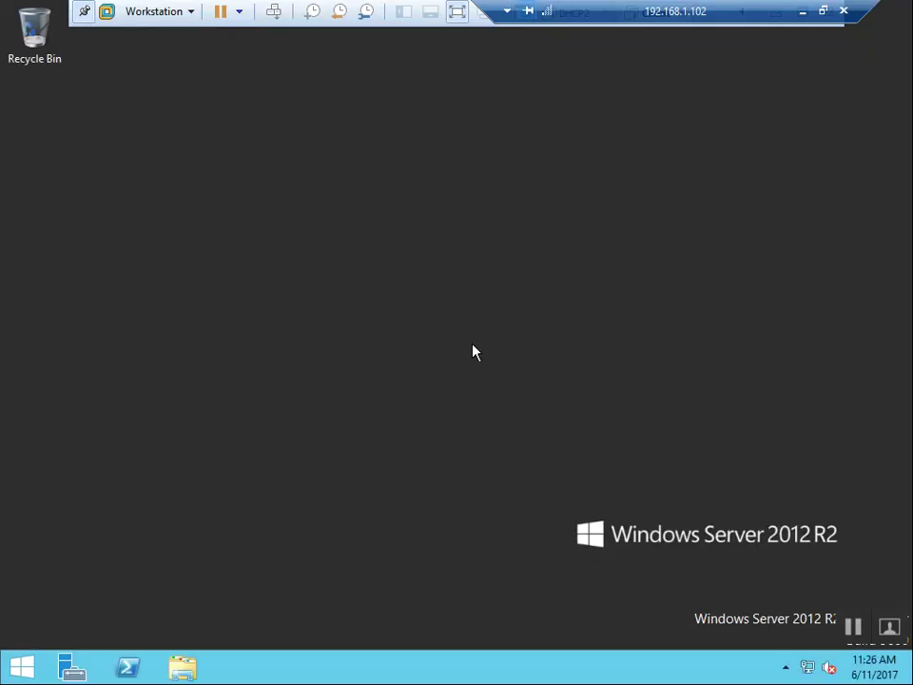
Run ncpa.cpl to open Network Connections.
{"action": "key", "text": "super+r"}
{"action": "type", "text": "ncpa.cpl"}
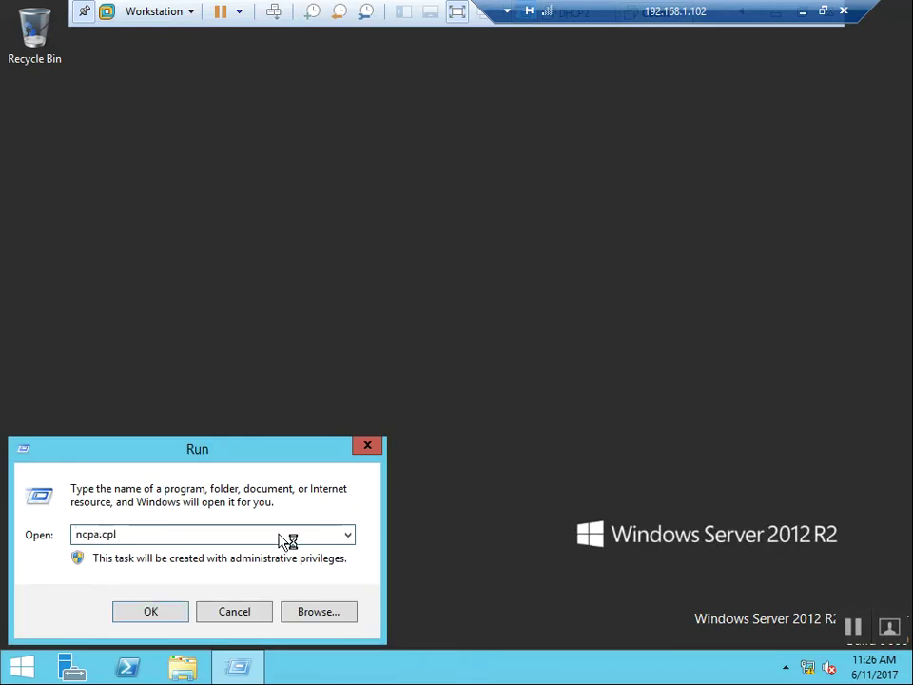
{"action": "left_click", "coordinate": [145, 615]}
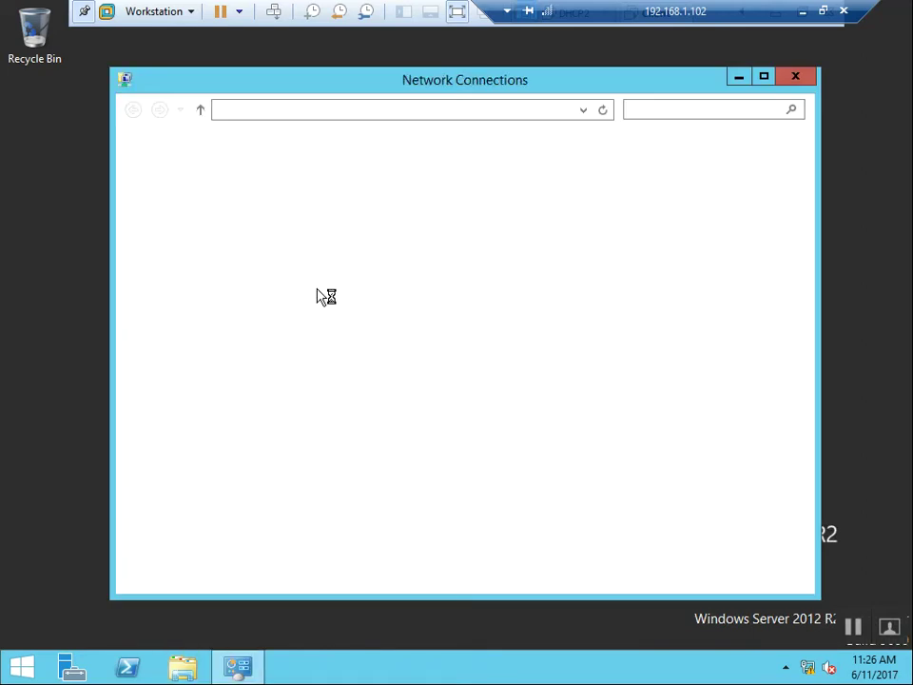
{"action": "double_click", "coordinate": [229, 195]}
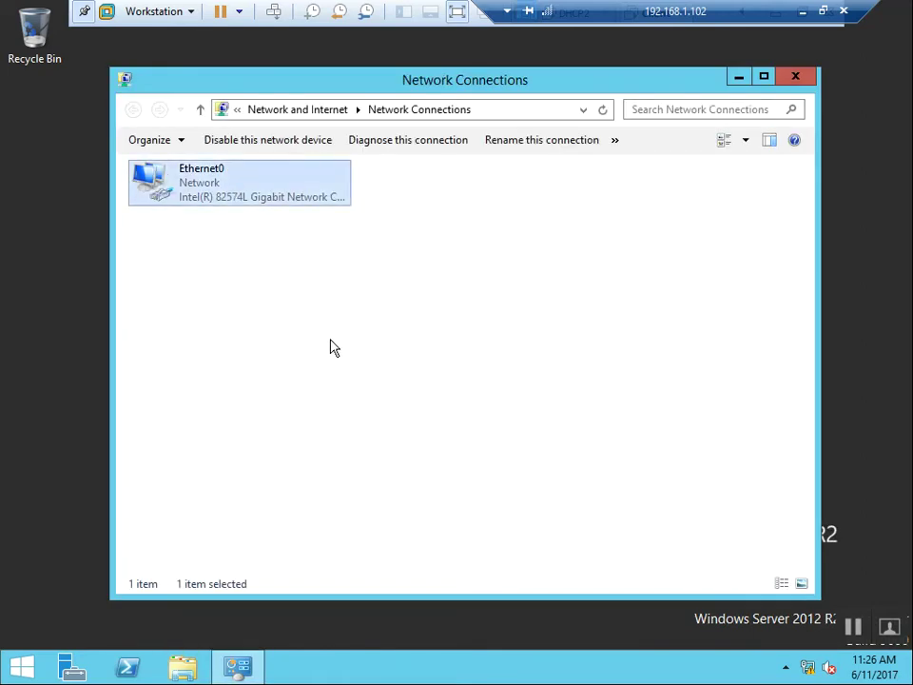
{"action": "left_click", "coordinate": [367, 325]}
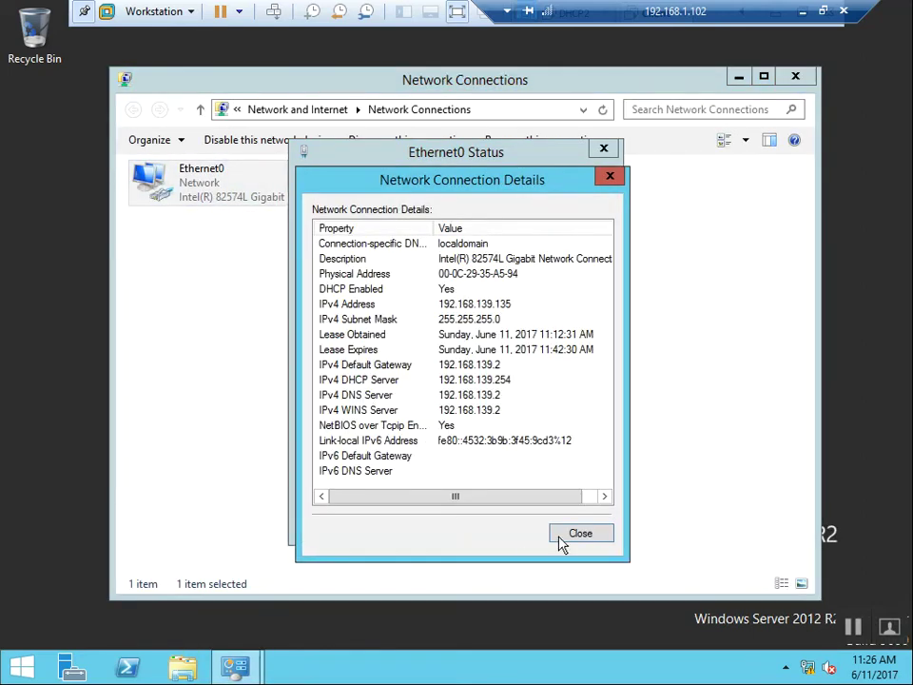
{"action": "left_click", "coordinate": [569, 533]}
{"action": "left_click", "coordinate": [337, 481]}
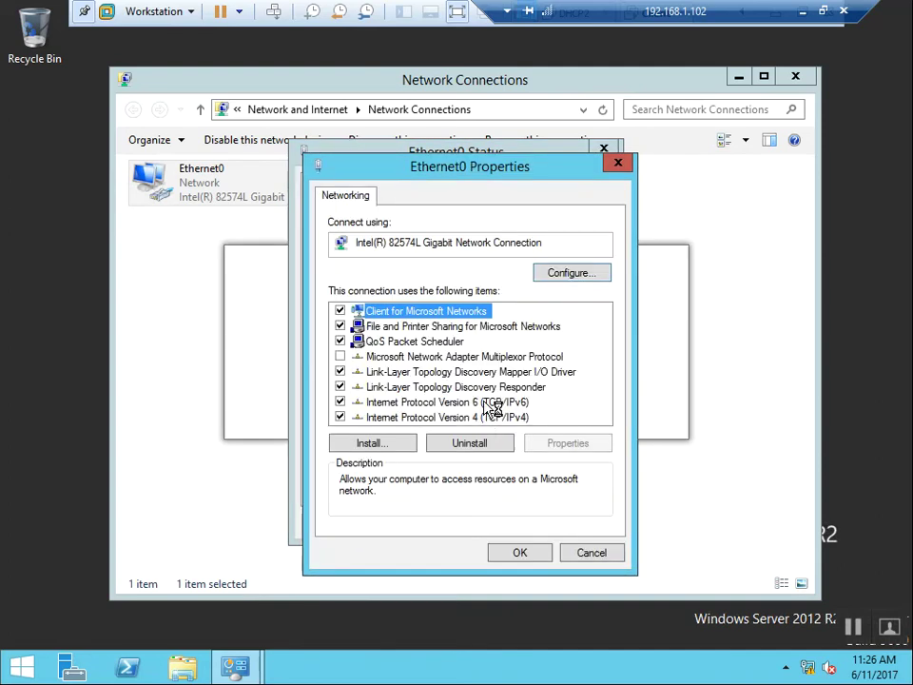
{"action": "double_click", "coordinate": [498, 414]}
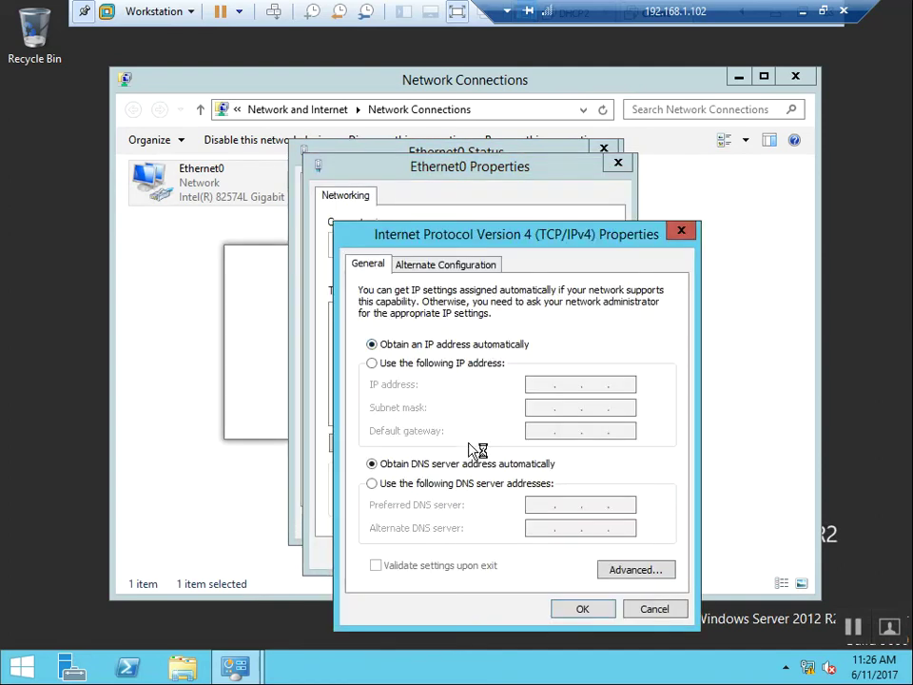
{"action": "left_click", "coordinate": [599, 609]}
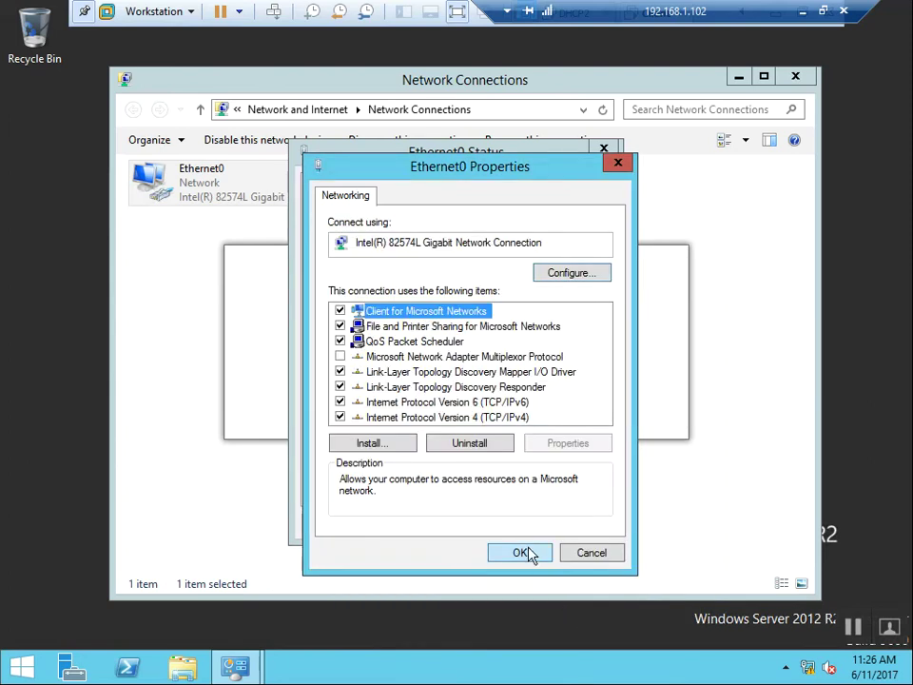
{"action": "left_click", "coordinate": [526, 553]}
{"action": "left_click", "coordinate": [576, 526]}
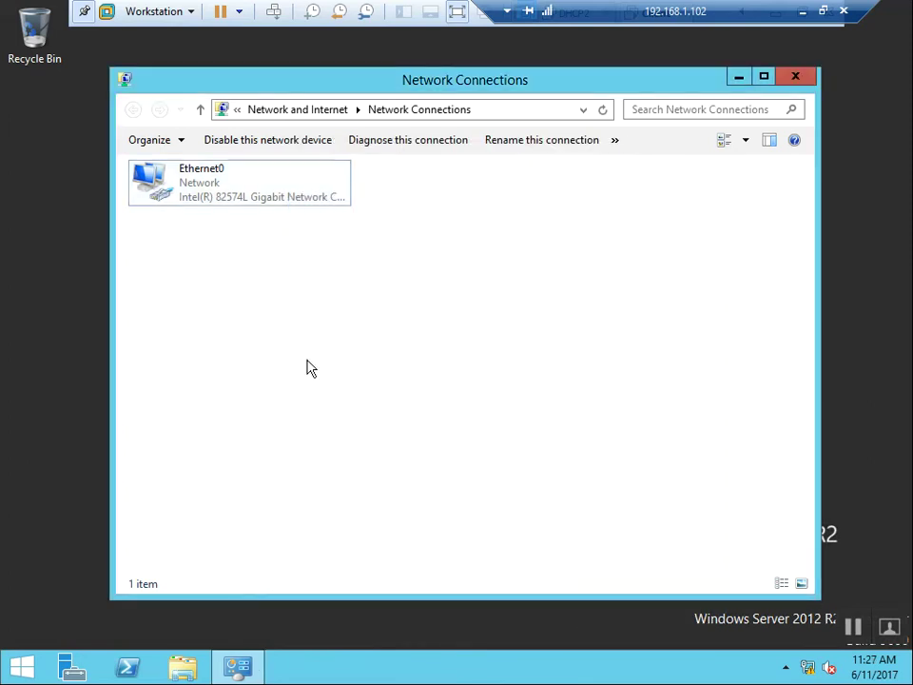
{"action": "left_click", "coordinate": [823, 11]}
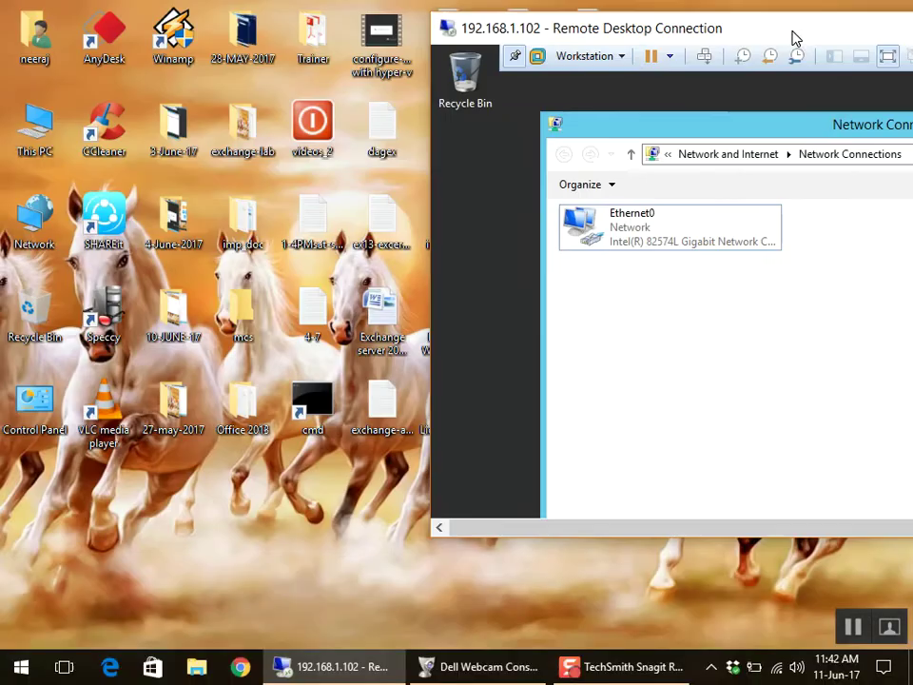
In the Virtual Network Editor, uncheck 'Use local DHCP service' on VMnet8 and save.
{"action": "double_click", "coordinate": [689, 28]}
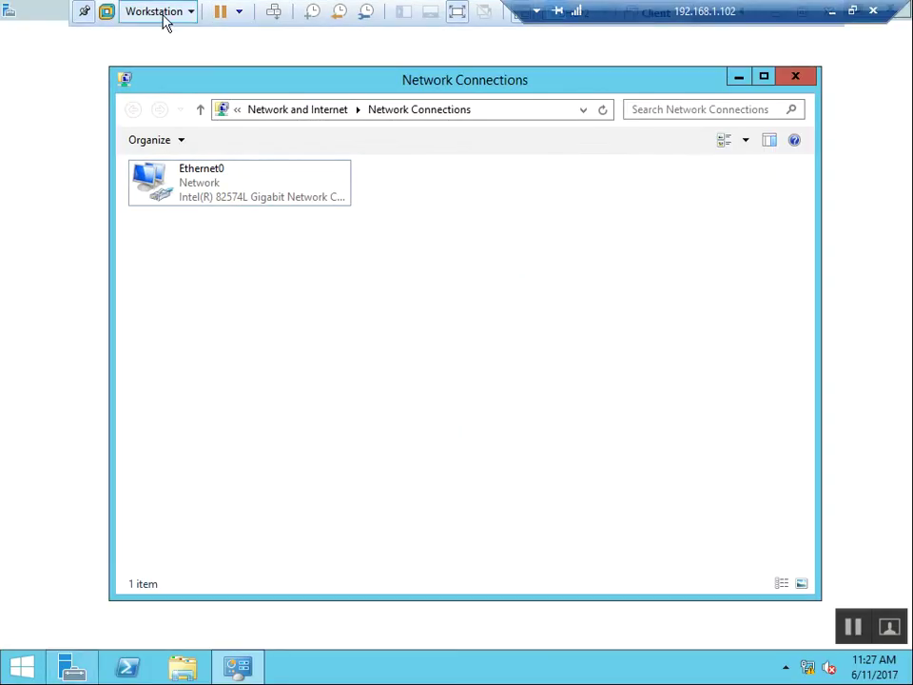
{"action": "left_click", "coordinate": [160, 12]}
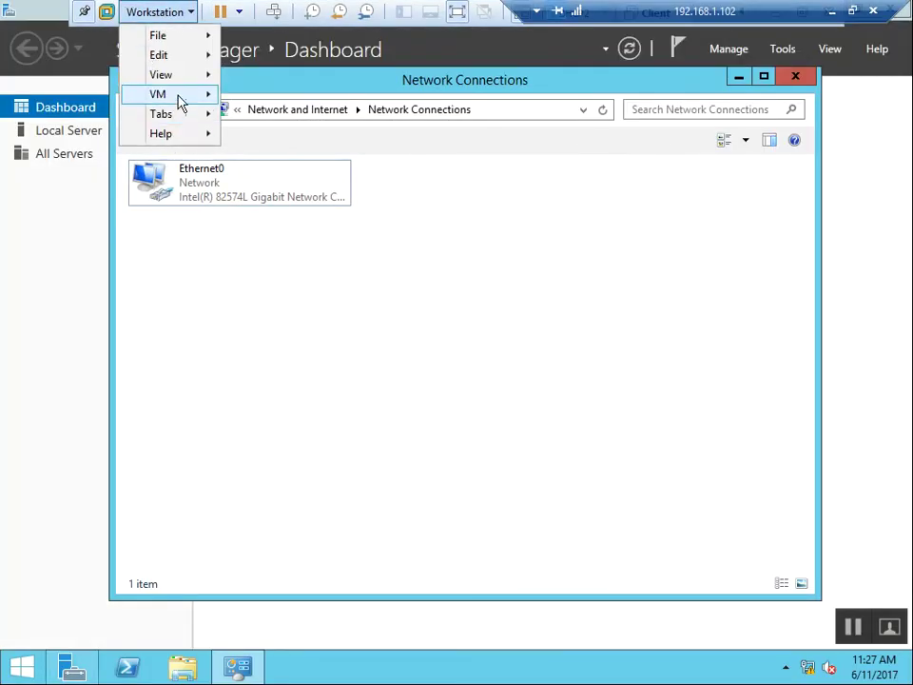
{"action": "mouse_move", "coordinate": [181, 99]}
{"action": "mouse_move", "coordinate": [193, 75]}
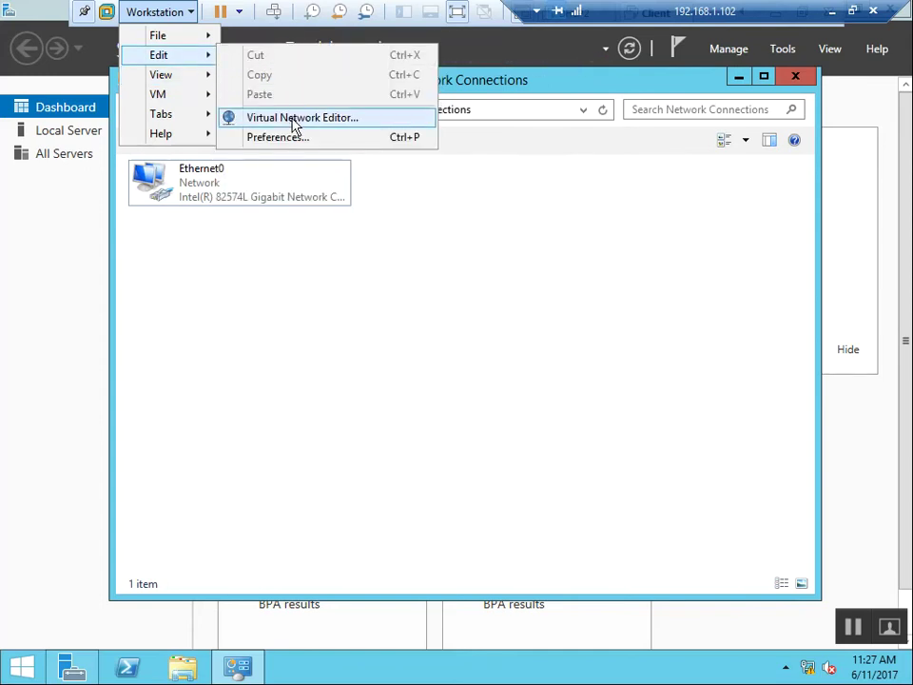
{"action": "left_click", "coordinate": [295, 119]}
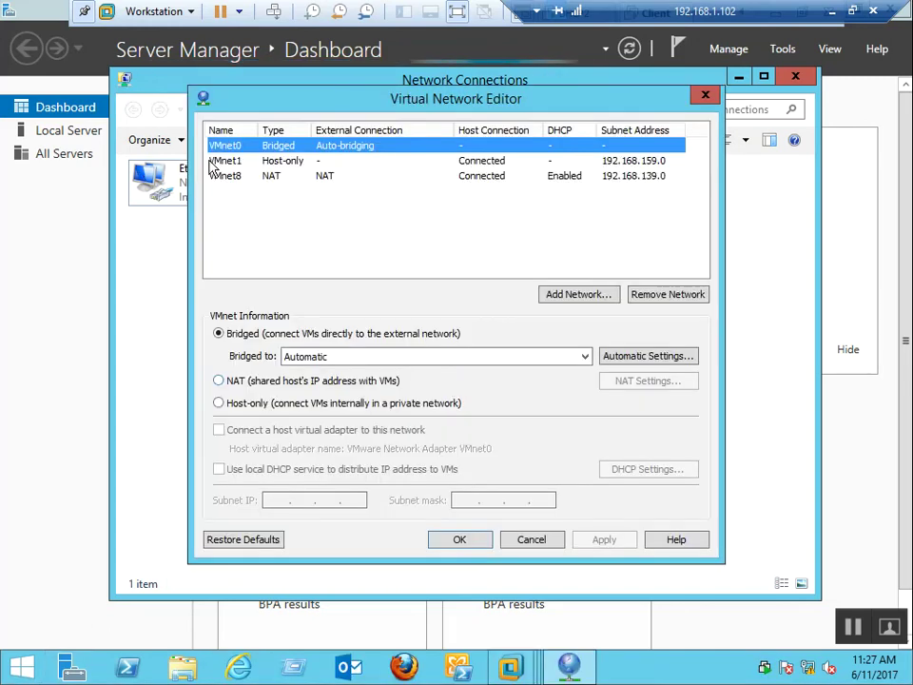
{"action": "left_click", "coordinate": [301, 180]}
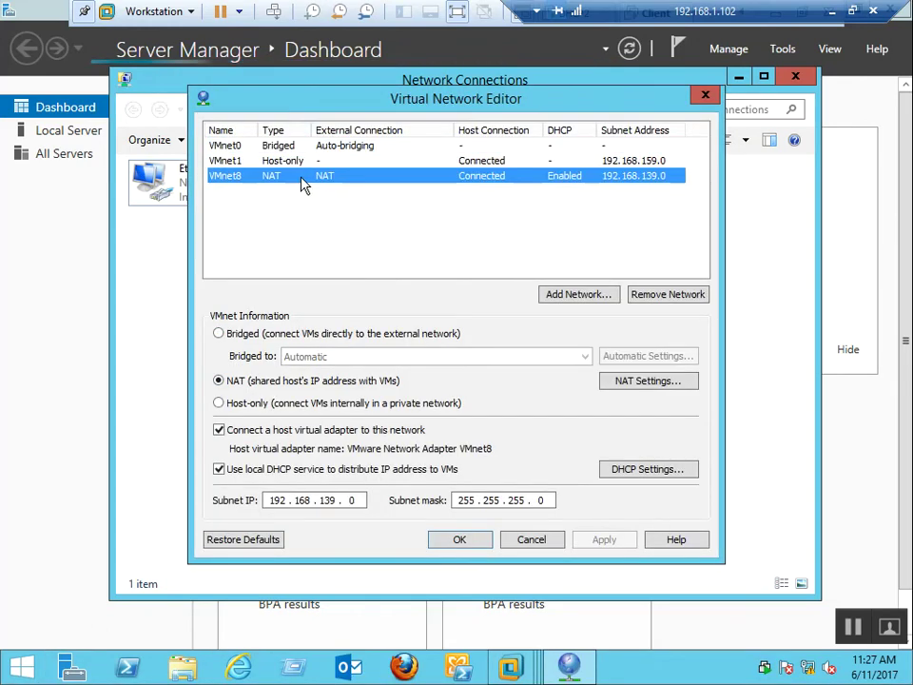
{"action": "left_click", "coordinate": [255, 472]}
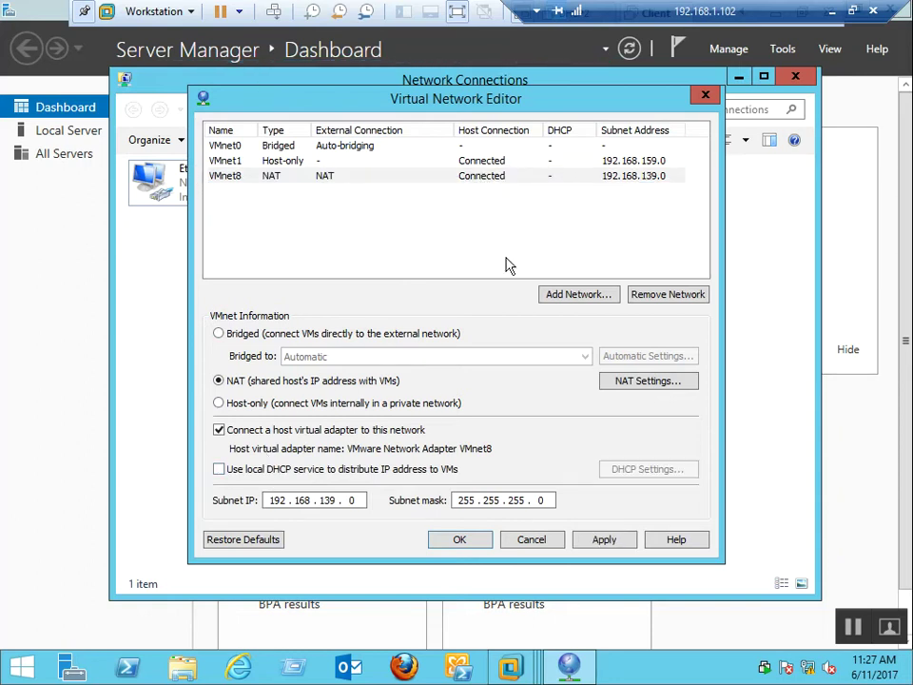
{"action": "left_click", "coordinate": [471, 161]}
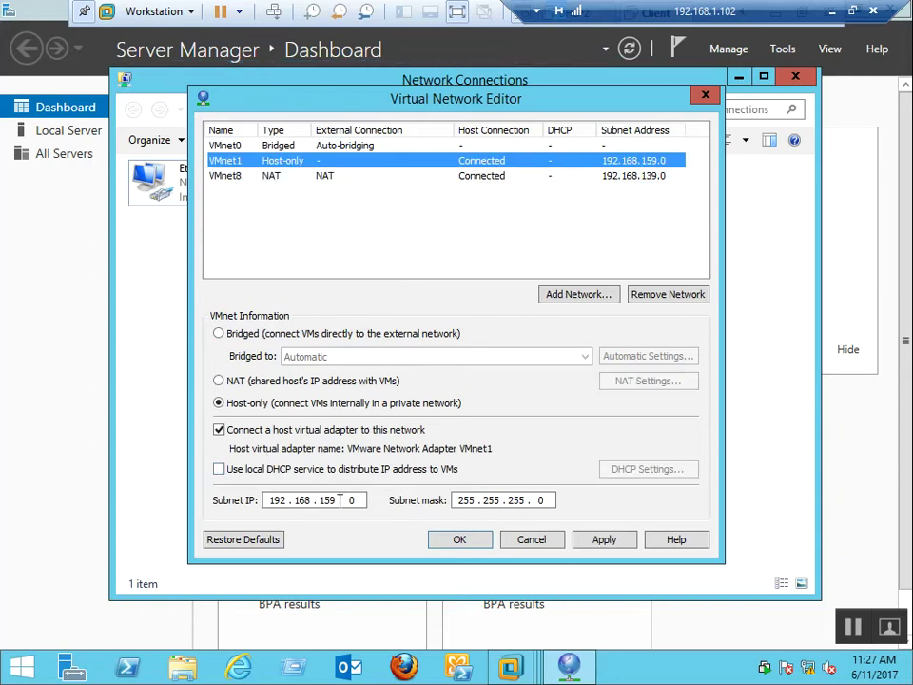
{"action": "left_click", "coordinate": [464, 539]}
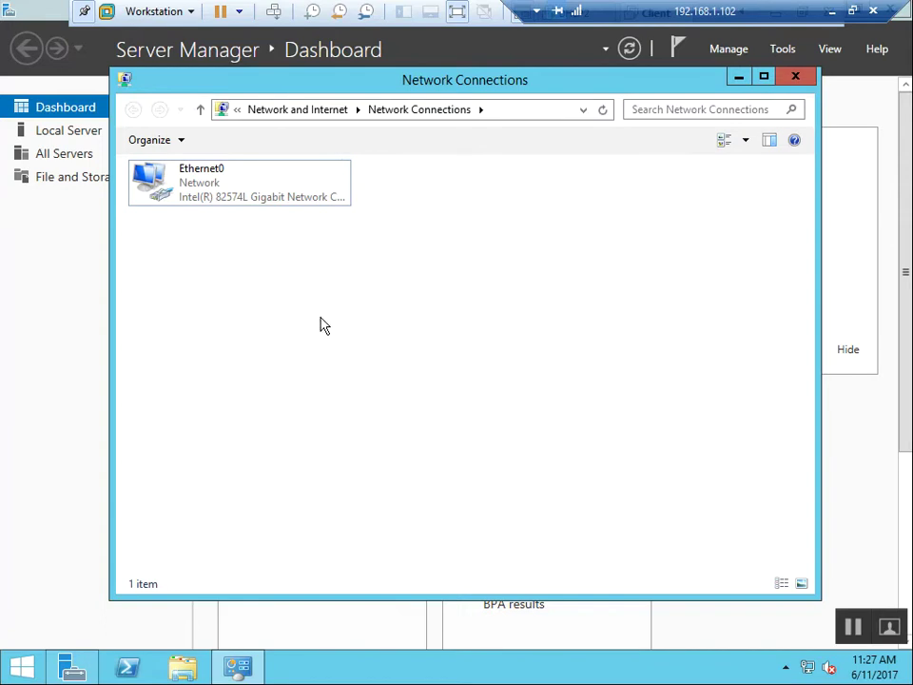
{"action": "right_click", "coordinate": [320, 323]}
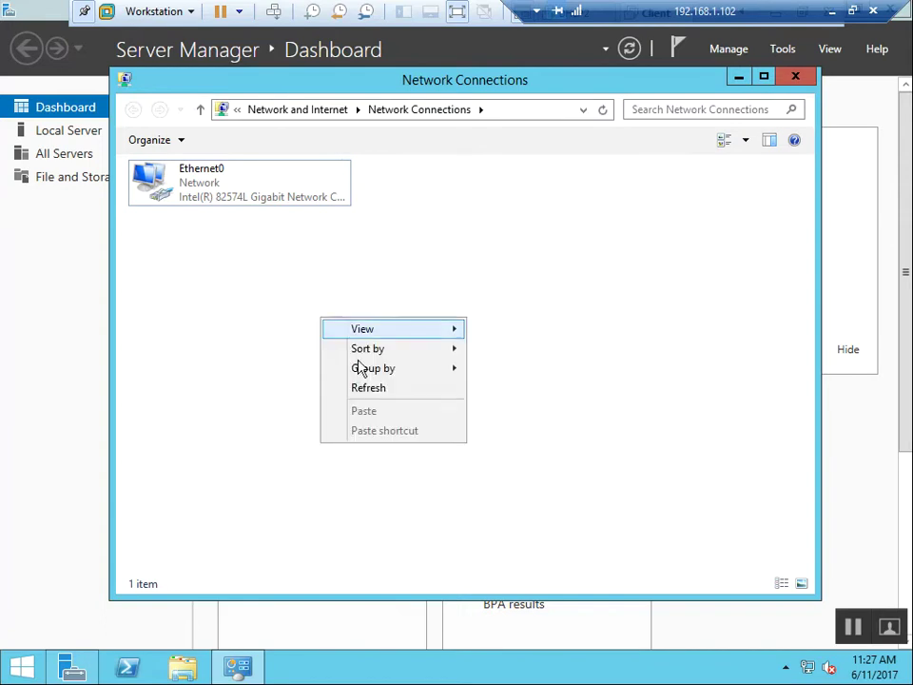
Bring the DC+DNS+DHCP virtual machine's tab into view and switch to it.
{"action": "left_click", "coordinate": [289, 404]}
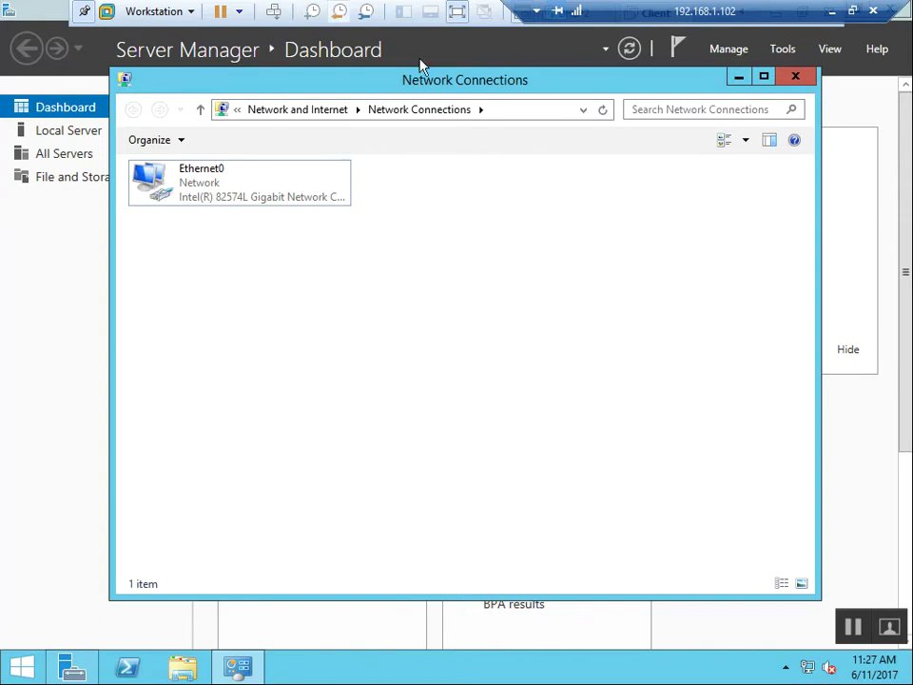
{"action": "left_click_drag", "start_coordinate": [636, 20], "coordinate": [240, 8]}
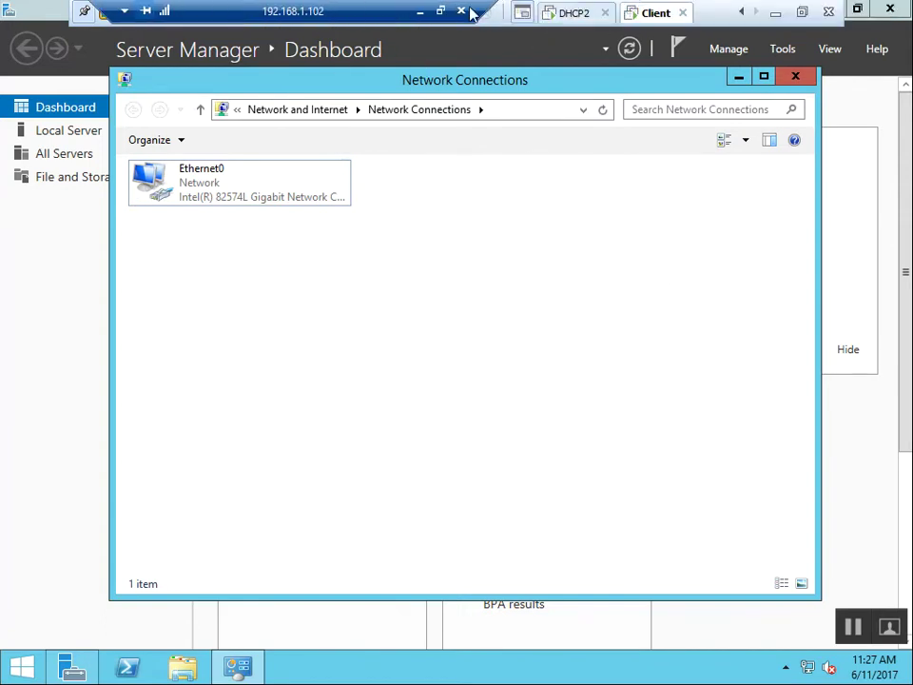
{"action": "left_click", "coordinate": [742, 13]}
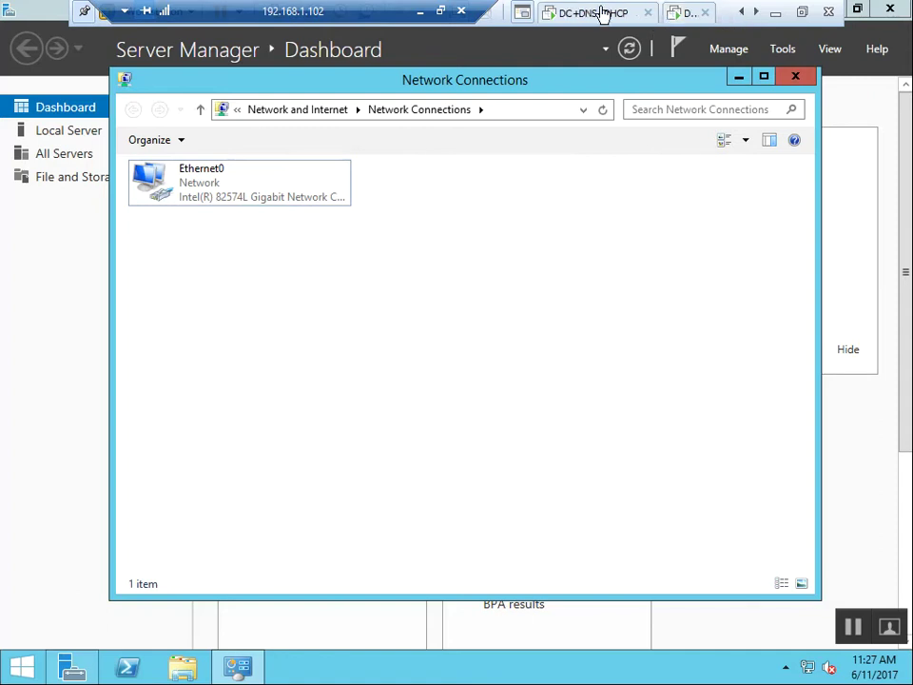
{"action": "left_click", "coordinate": [602, 14]}
Set the DC+DNS+DHCP machine's network adapter to Bridged in its VM settings.
{"action": "right_click", "coordinate": [590, 26]}
{"action": "left_click", "coordinate": [577, 266]}
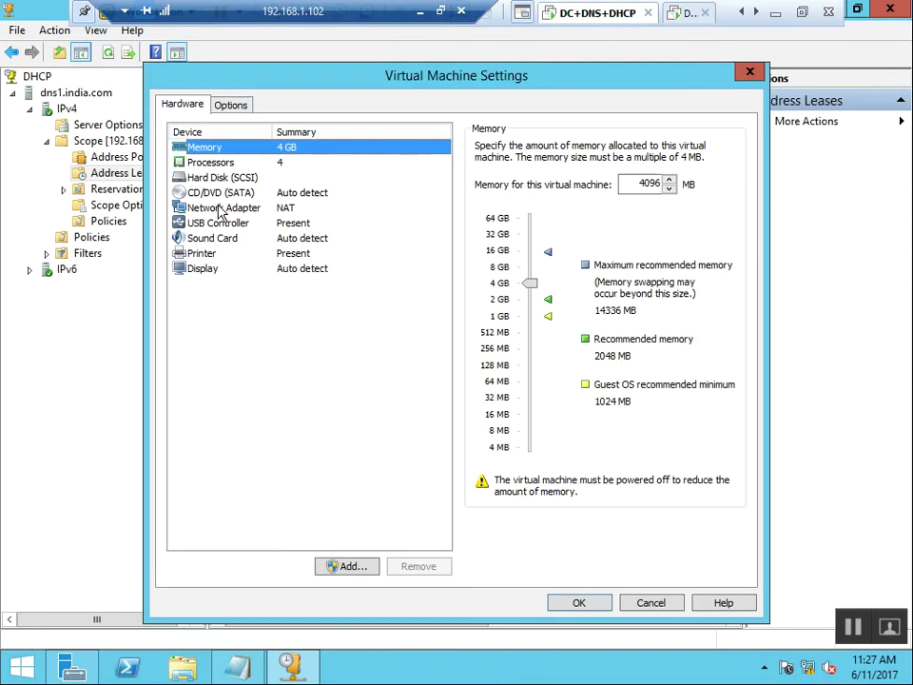
{"action": "left_click", "coordinate": [283, 209]}
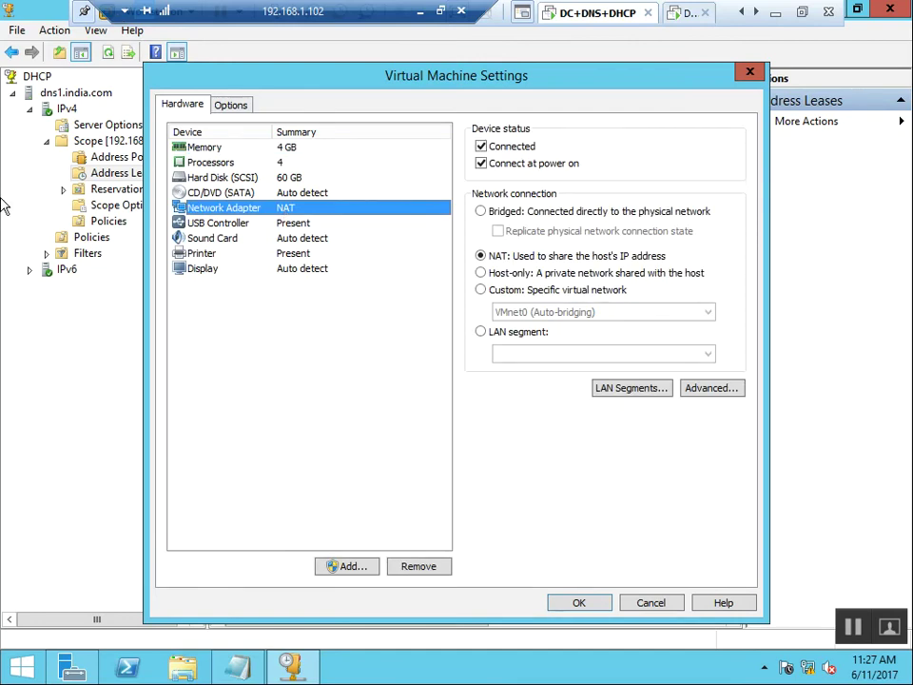
{"action": "left_click", "coordinate": [539, 218]}
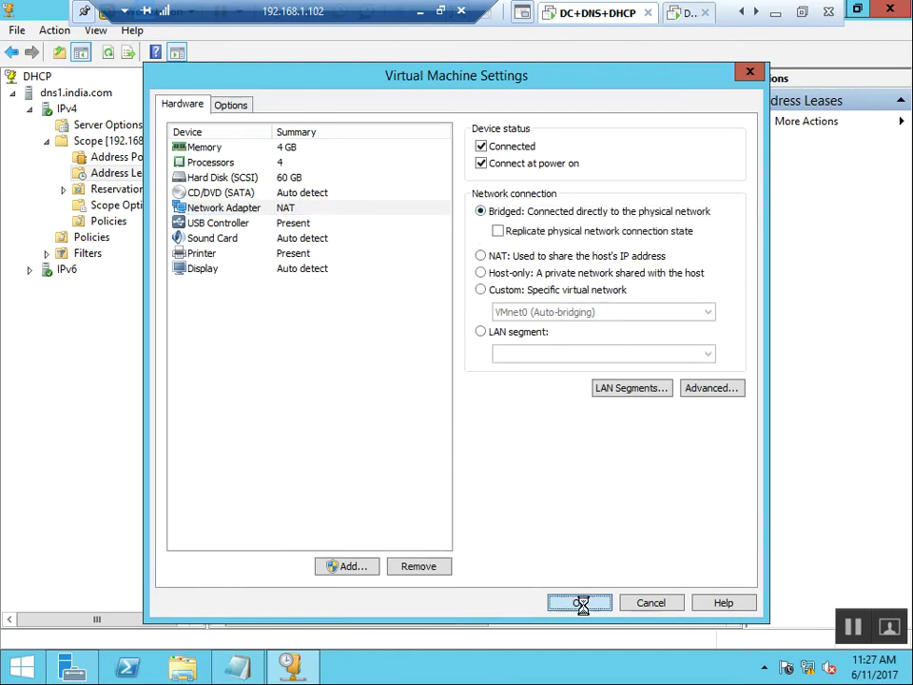
{"action": "left_click", "coordinate": [583, 603]}
{"action": "left_click", "coordinate": [687, 17]}
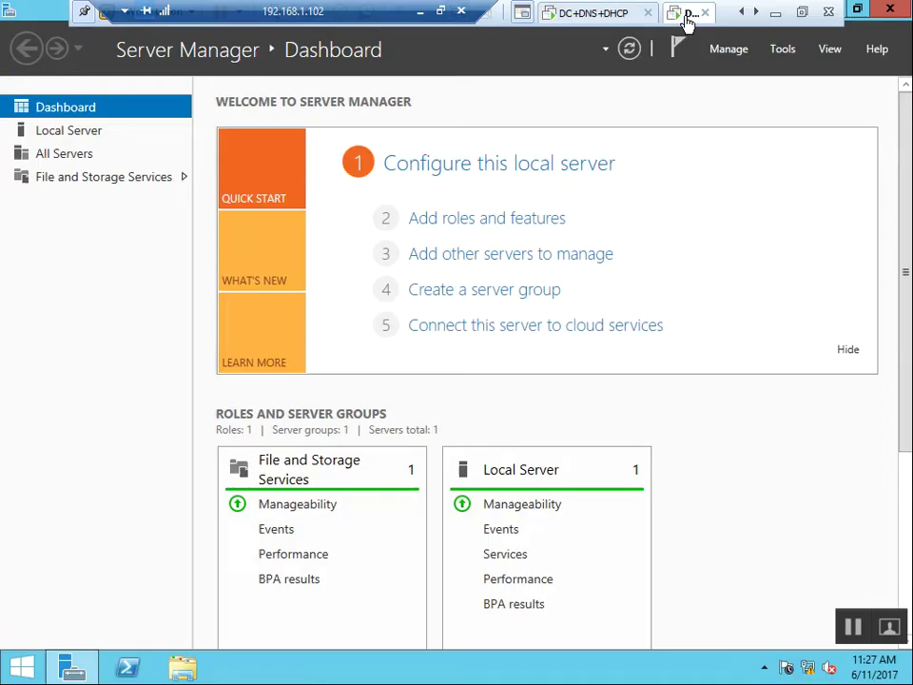
Set the DHCP2 machine's network adapter to Bridged.
{"action": "right_click", "coordinate": [688, 19]}
{"action": "left_click", "coordinate": [740, 245]}
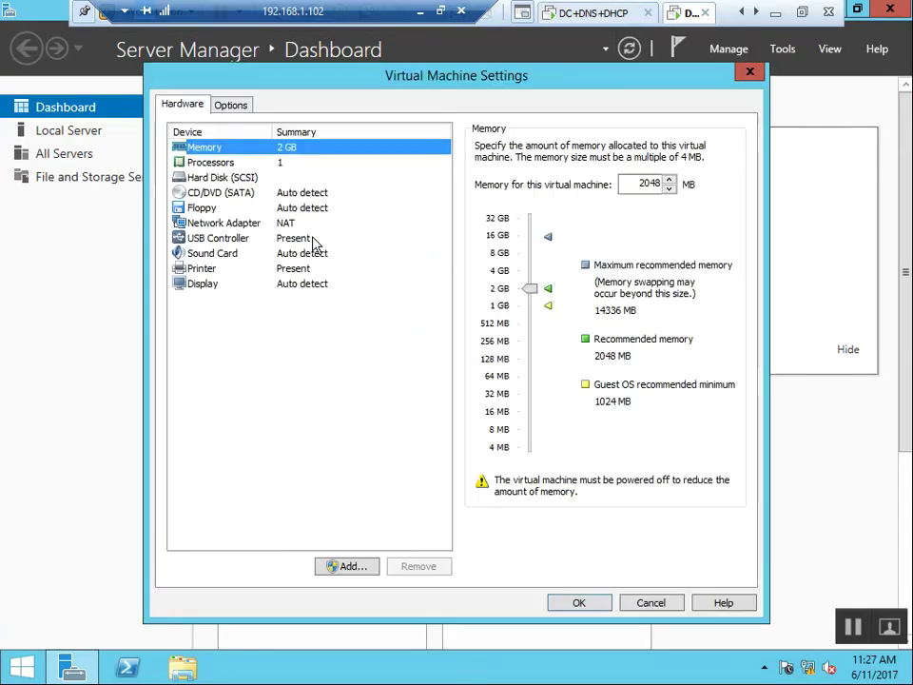
{"action": "left_click", "coordinate": [309, 225]}
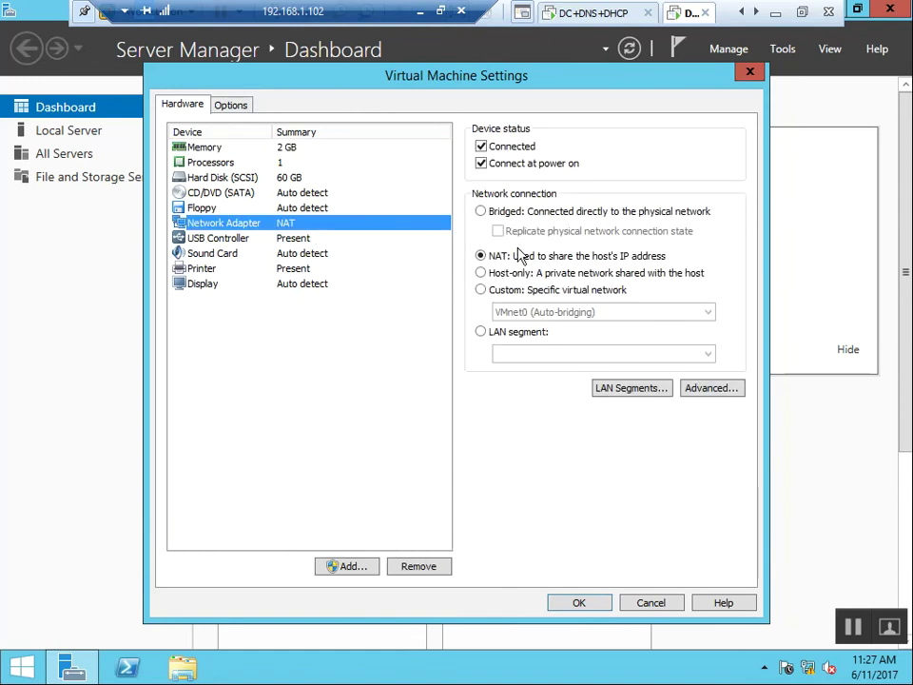
{"action": "left_click", "coordinate": [519, 212]}
{"action": "left_click", "coordinate": [576, 602]}
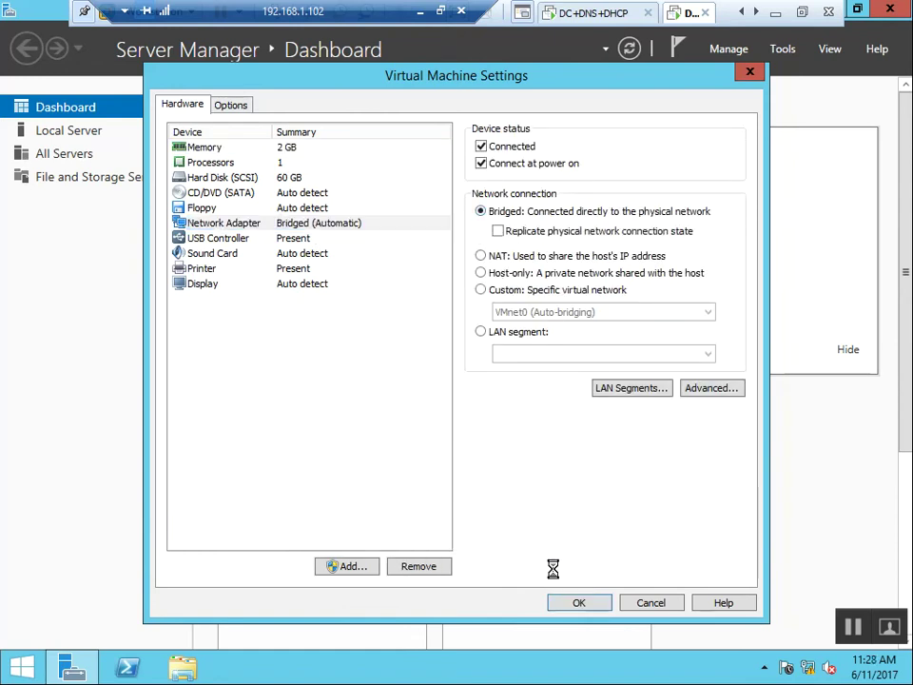
Switch to the Client virtual machine and set its network adapter to Bridged.
{"action": "left_click", "coordinate": [756, 13]}
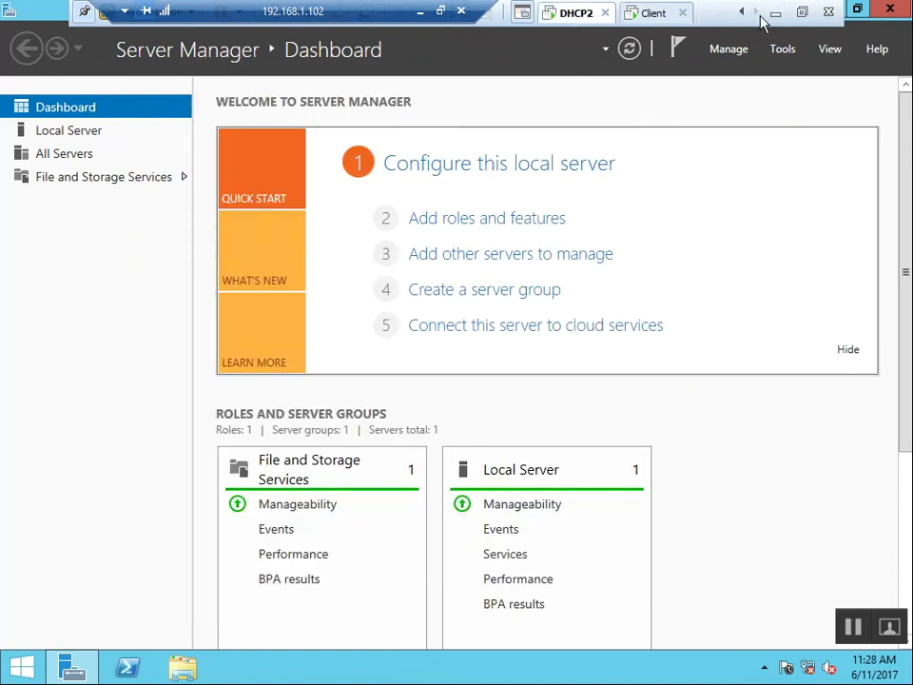
{"action": "left_click", "coordinate": [654, 15]}
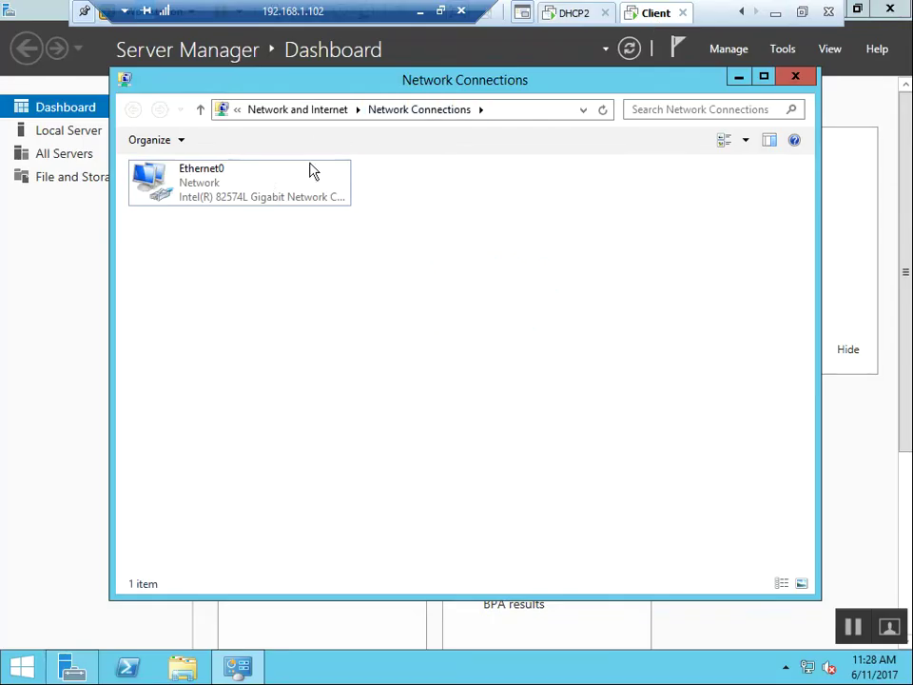
{"action": "right_click", "coordinate": [655, 16]}
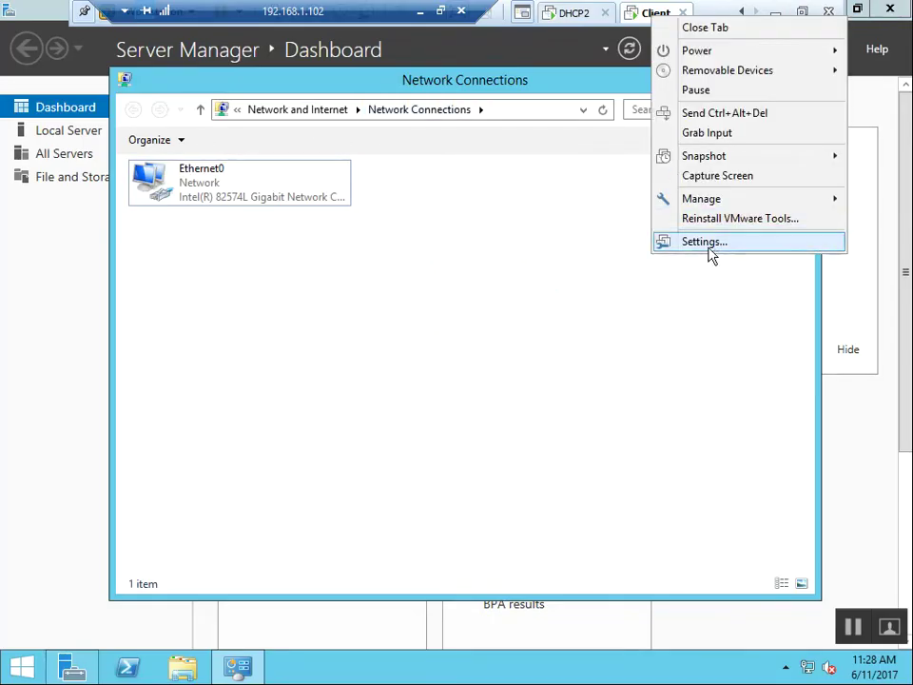
{"action": "left_click", "coordinate": [713, 245]}
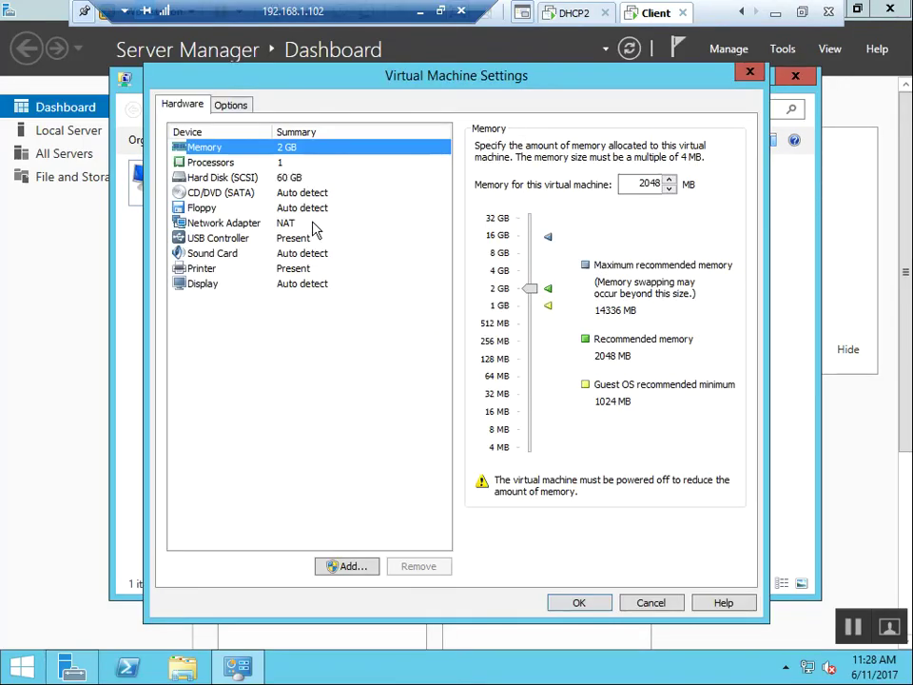
{"action": "left_click", "coordinate": [314, 225]}
{"action": "left_click", "coordinate": [537, 210]}
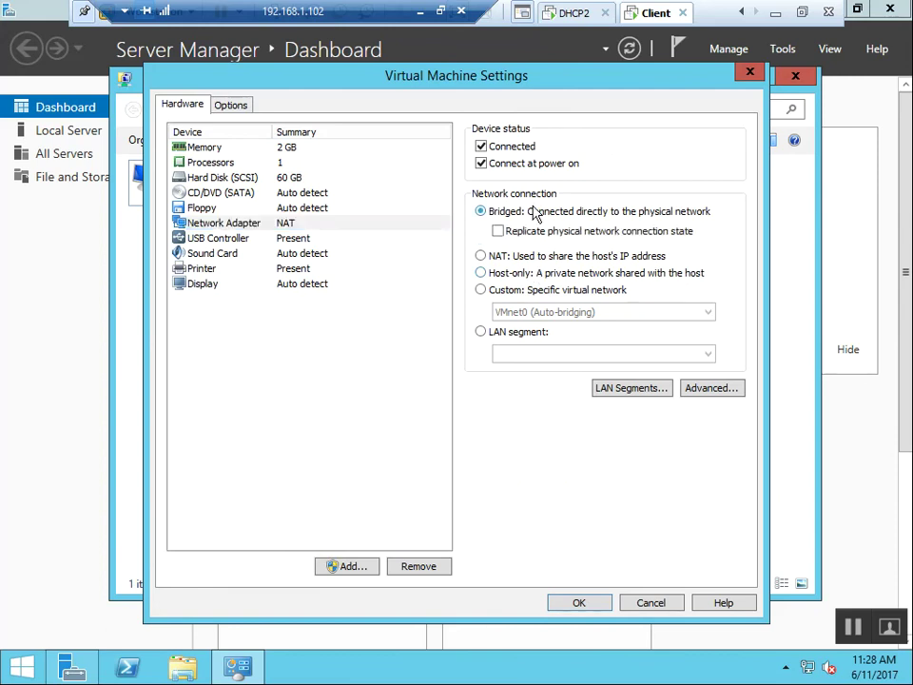
{"action": "left_click", "coordinate": [580, 603]}
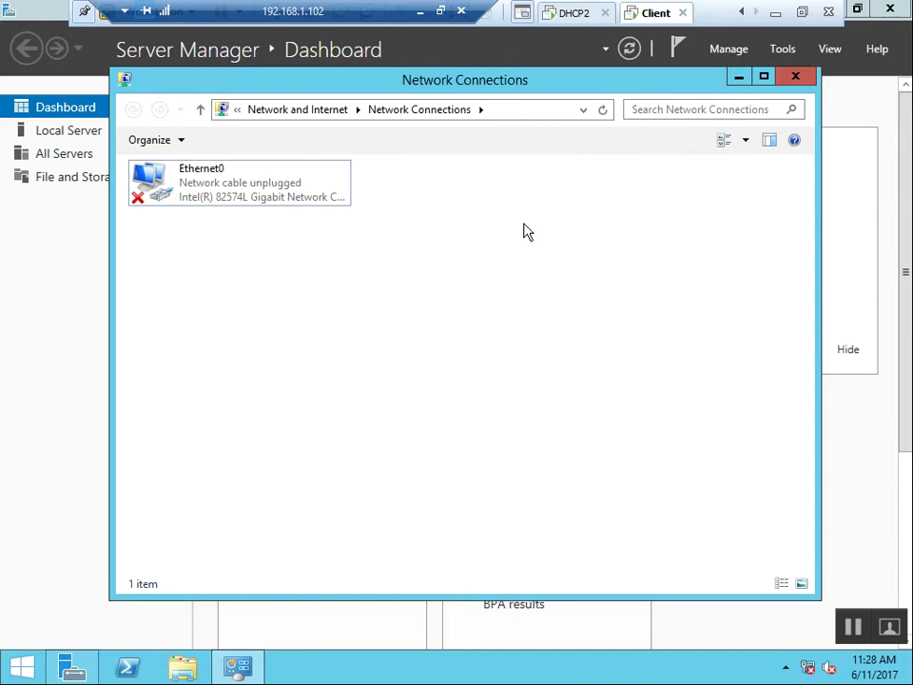
On the Client, allow network discovery on the india.com network.
{"action": "right_click", "coordinate": [477, 224]}
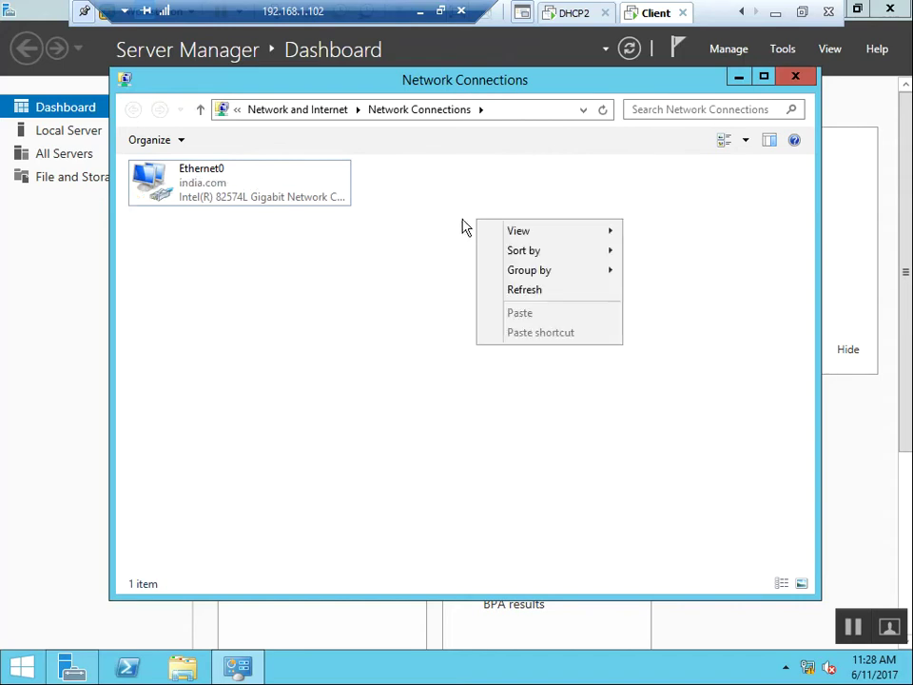
{"action": "left_click", "coordinate": [460, 210]}
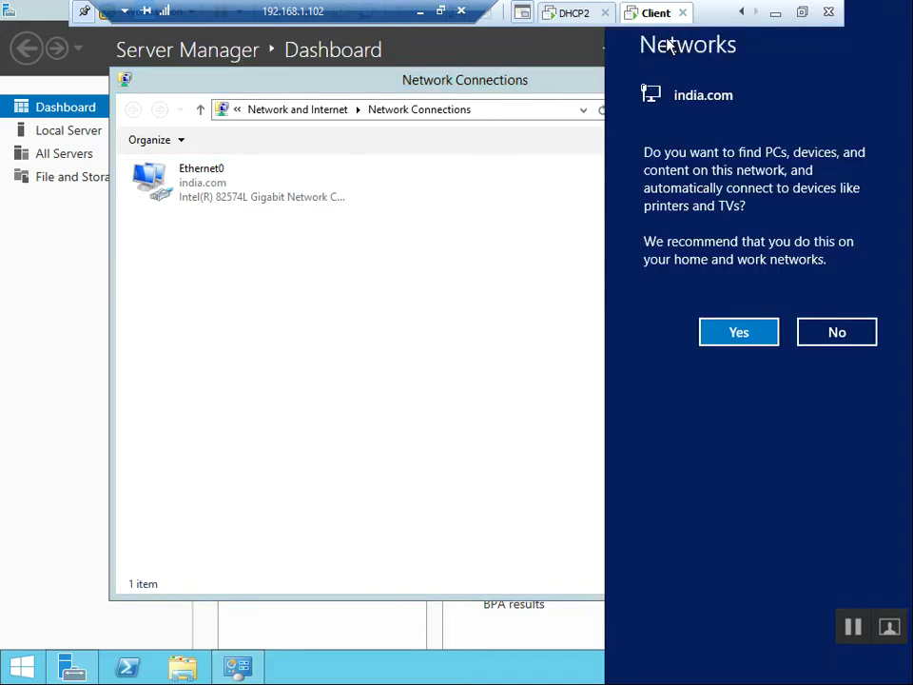
{"action": "left_click", "coordinate": [751, 332]}
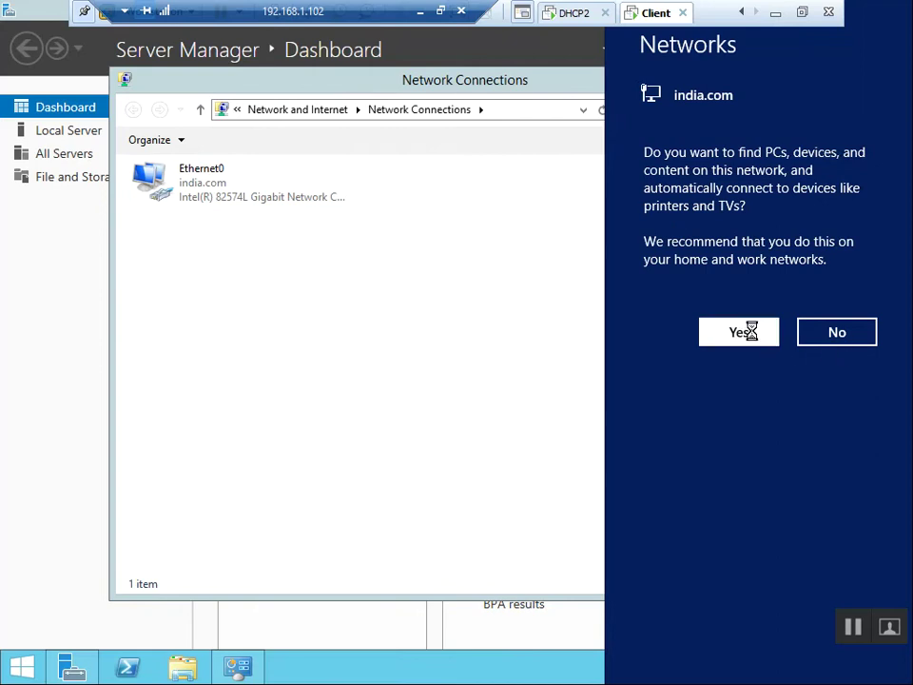
Review Ethernet0's details: leased IPv4 192.168.1.112, subnet mask, lease obtained and expiry times.
{"action": "double_click", "coordinate": [211, 195]}
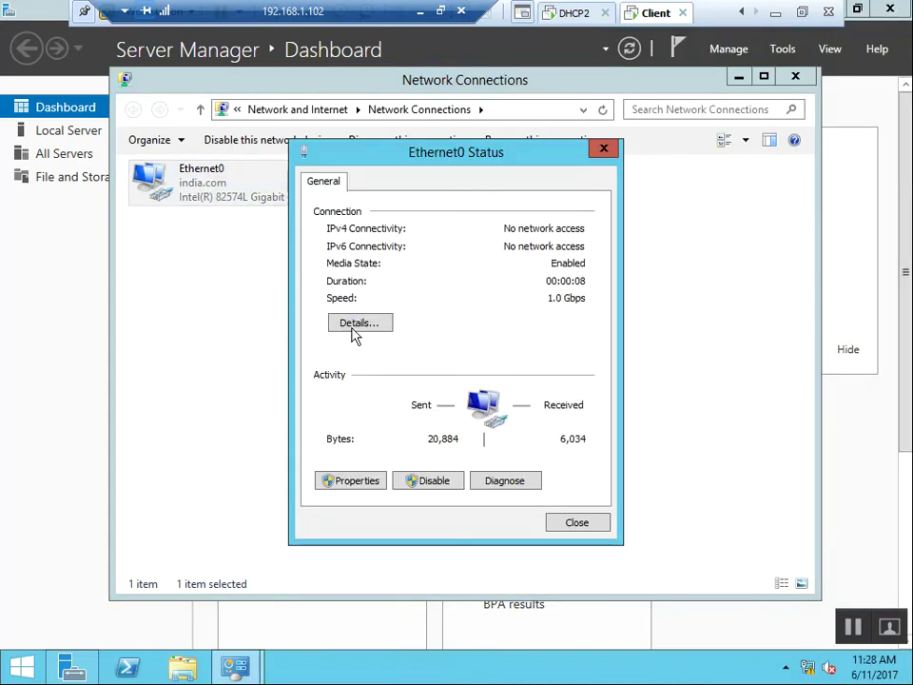
{"action": "left_click", "coordinate": [356, 328]}
{"action": "left_click", "coordinate": [504, 305]}
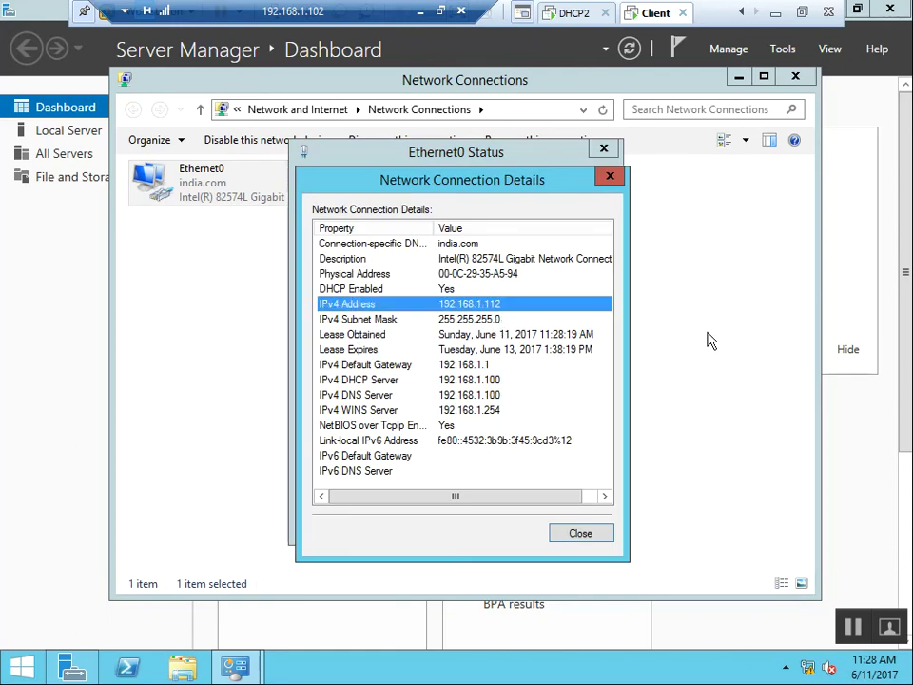
{"action": "left_click", "coordinate": [499, 325]}
{"action": "left_click", "coordinate": [551, 341]}
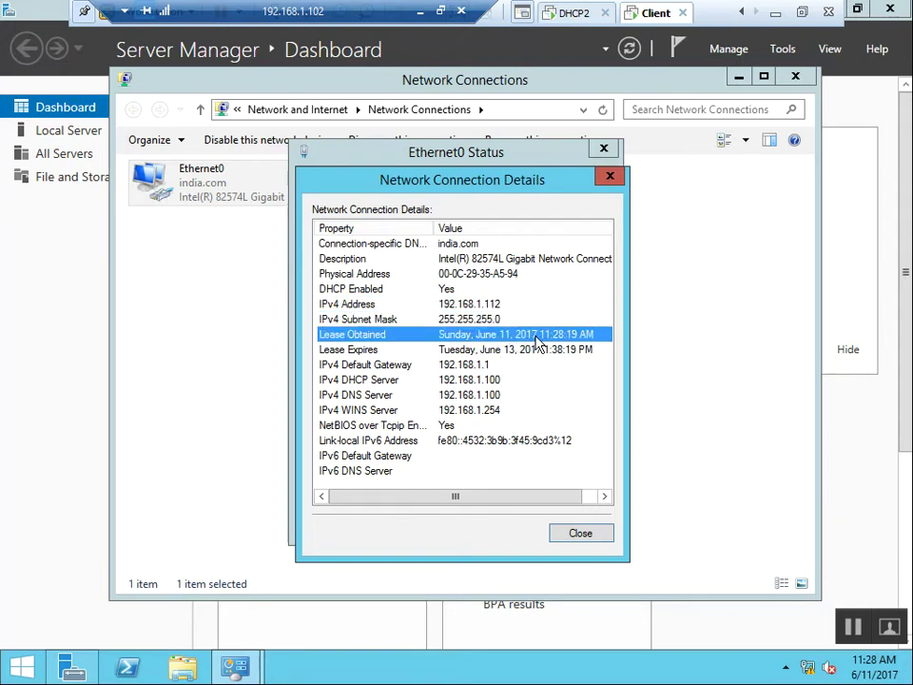
{"action": "left_click", "coordinate": [466, 350]}
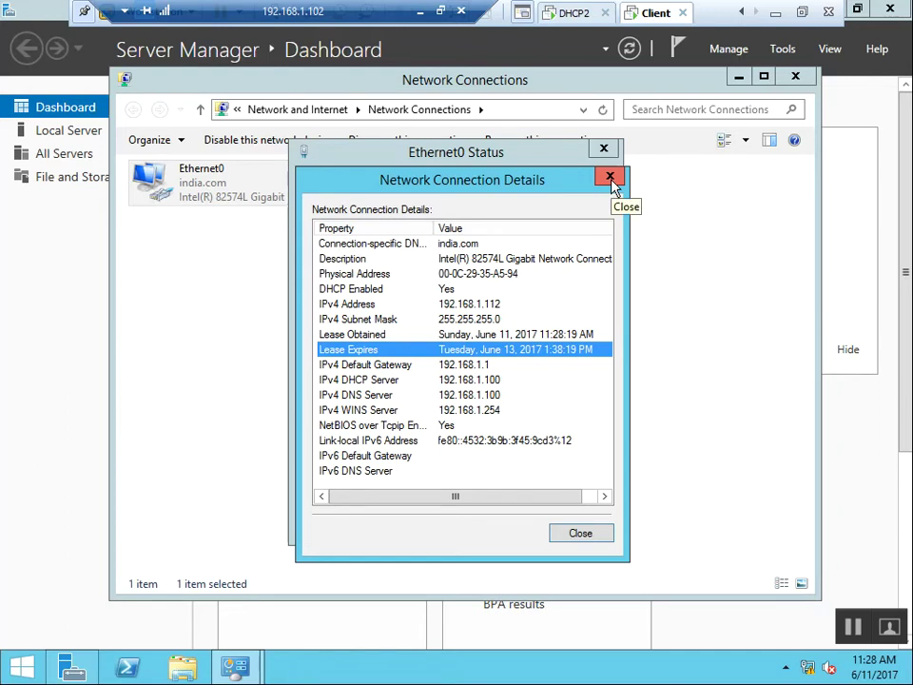
{"action": "left_click", "coordinate": [499, 308]}
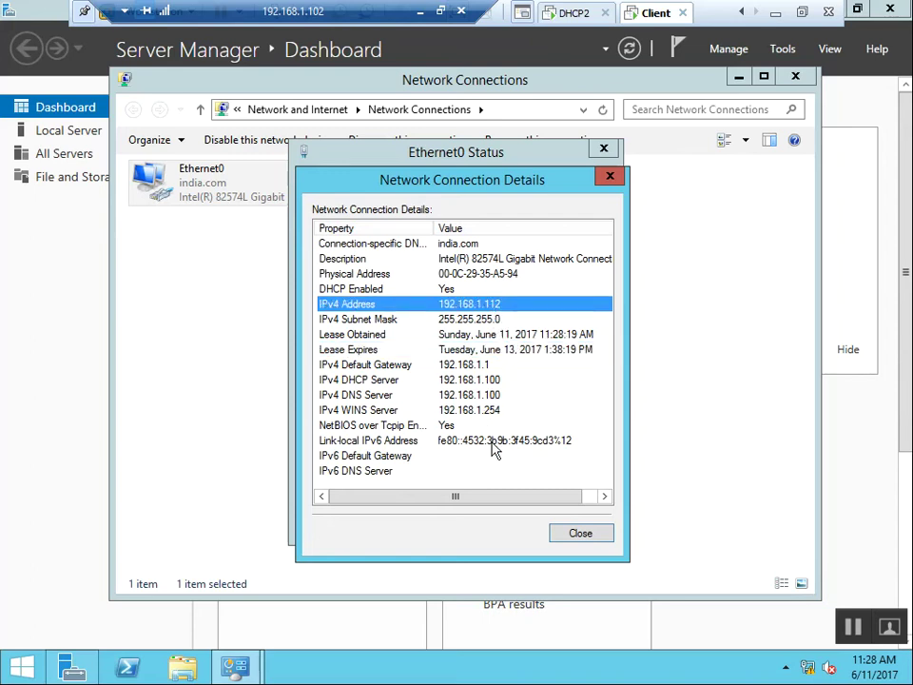
{"action": "left_click", "coordinate": [581, 535]}
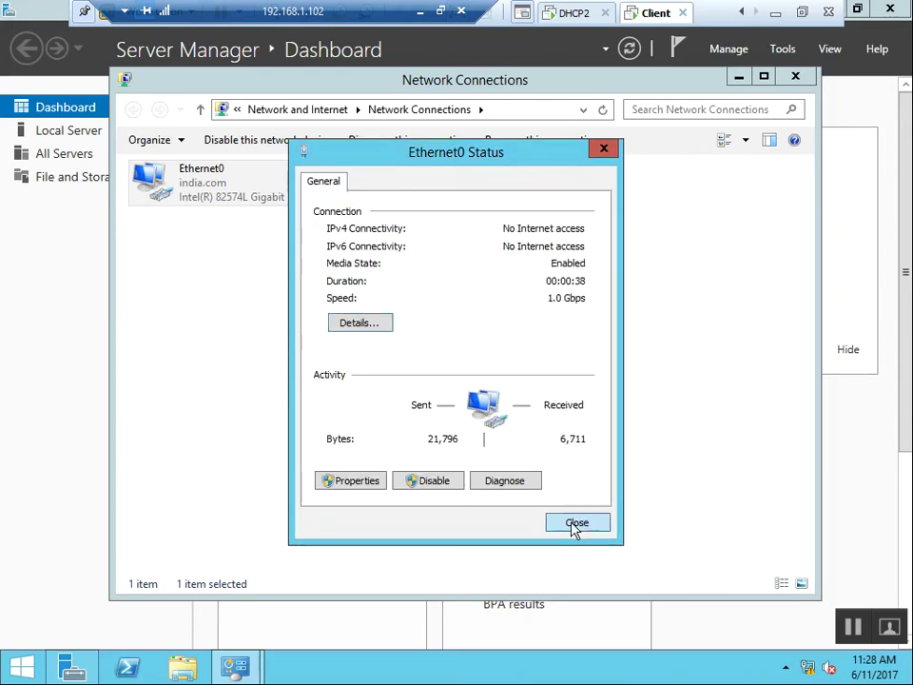
{"action": "left_click", "coordinate": [575, 526]}
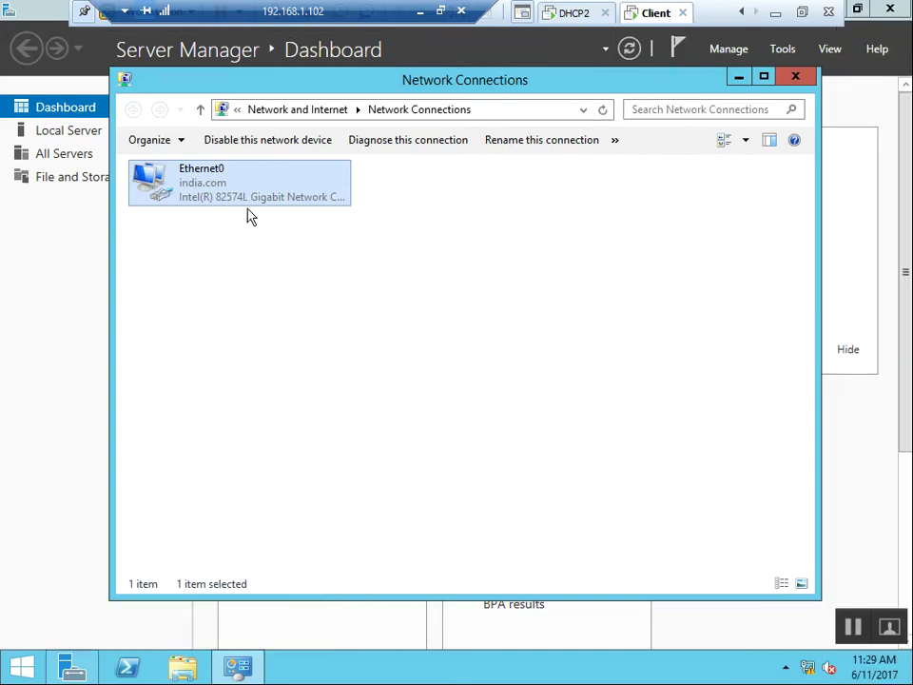
On DHCP2, allow discovery on india.com and open Network Connections with ncpa.cpl.
{"action": "left_click", "coordinate": [575, 20]}
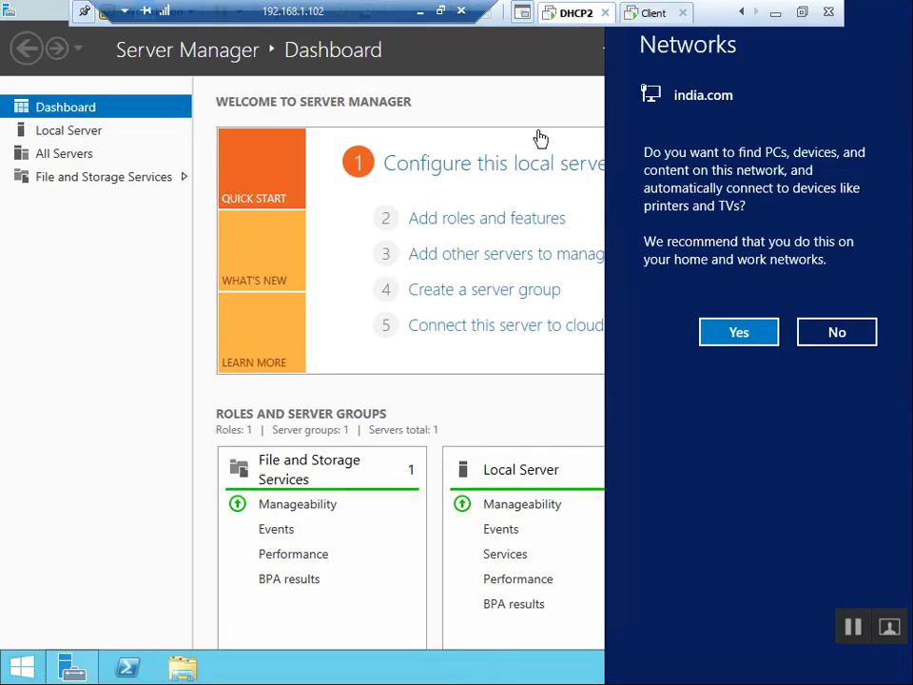
{"action": "left_click", "coordinate": [724, 331]}
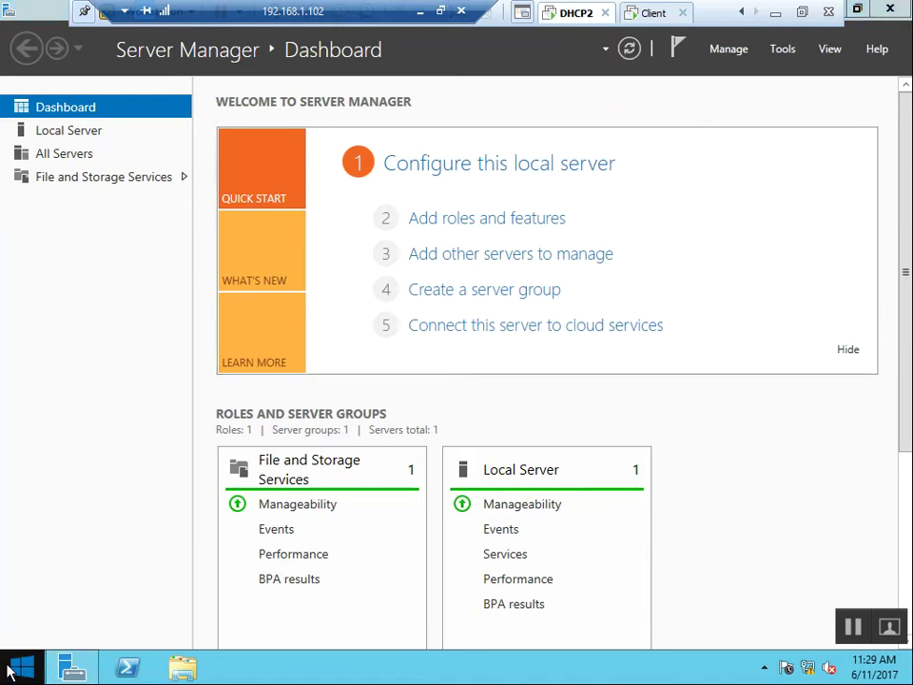
{"action": "right_click", "coordinate": [14, 666]}
{"action": "left_click", "coordinate": [74, 609]}
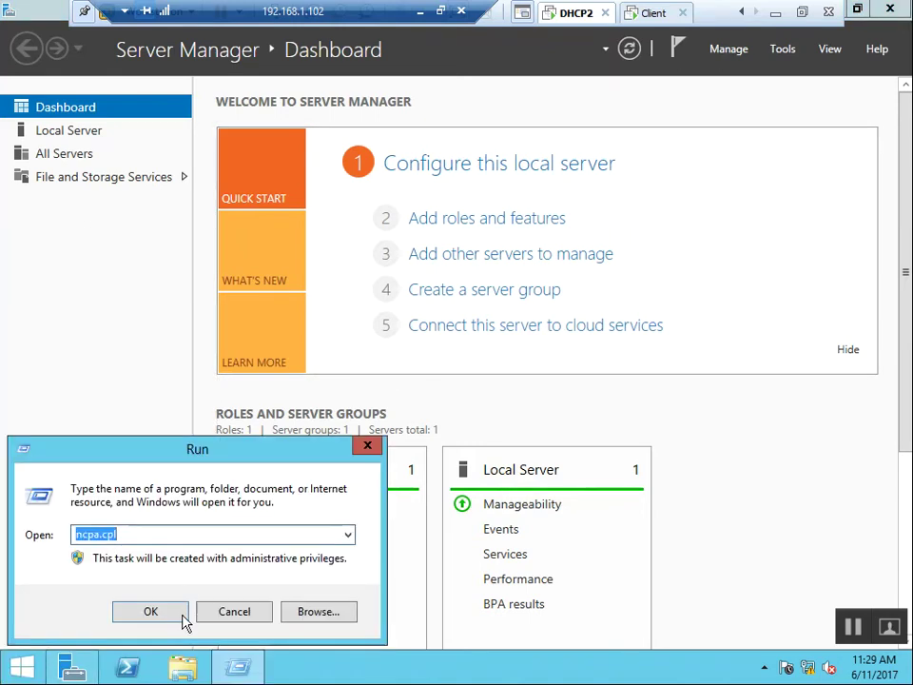
{"action": "left_click", "coordinate": [181, 617]}
Check Ethernet0's connection details showing the leased IPv4 address 192.168.1.111.
{"action": "double_click", "coordinate": [198, 190]}
{"action": "left_click", "coordinate": [362, 324]}
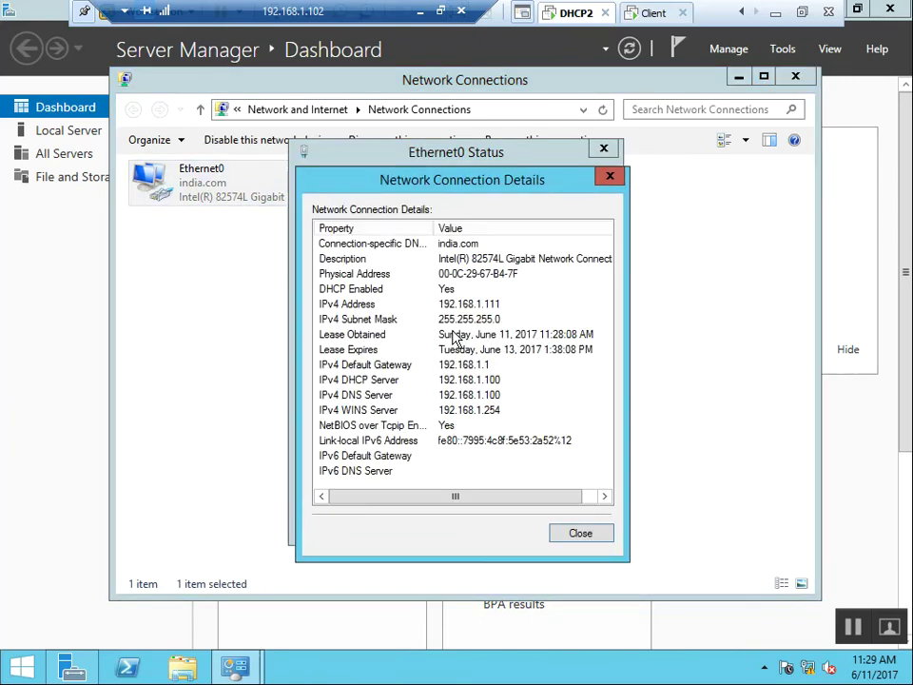
{"action": "left_click", "coordinate": [518, 306]}
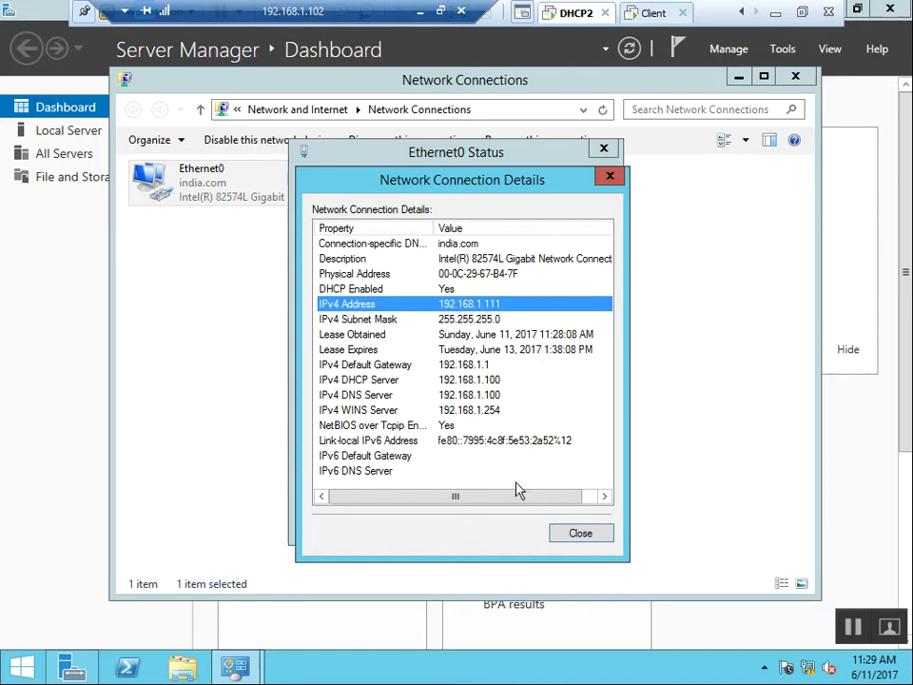
{"action": "left_click", "coordinate": [572, 535]}
{"action": "left_click", "coordinate": [582, 532]}
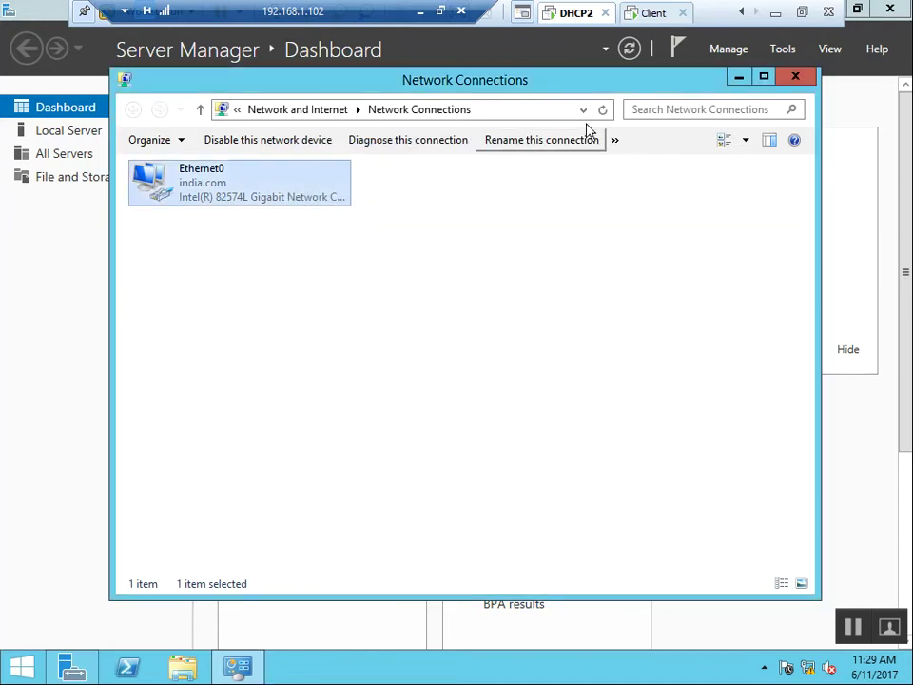
In the DHCP console, refresh Address Leases and select dhcp2's 192.168.1.111 lease.
{"action": "left_click", "coordinate": [742, 13]}
{"action": "left_click", "coordinate": [600, 13]}
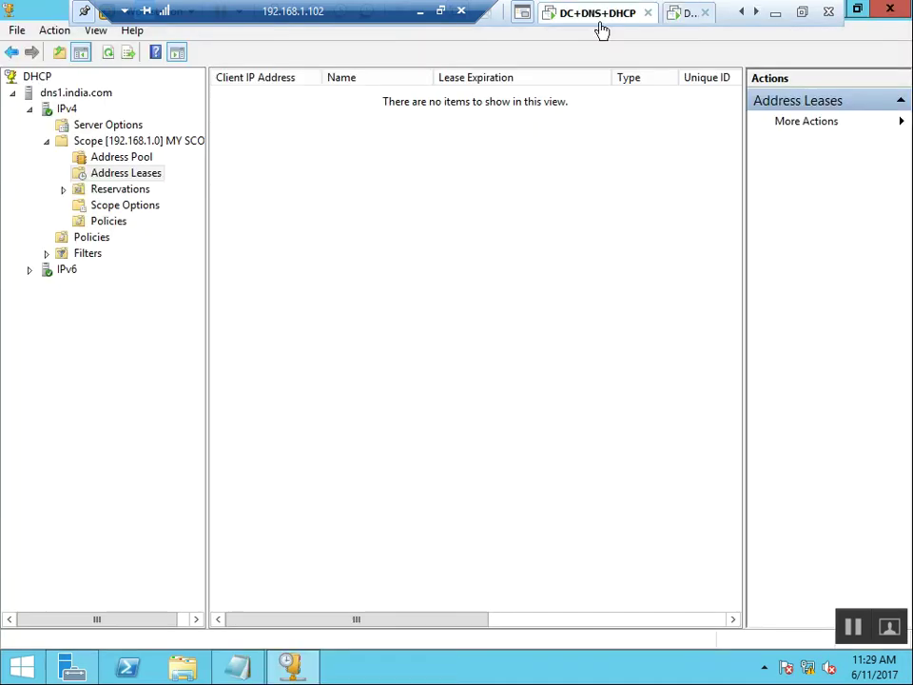
{"action": "right_click", "coordinate": [402, 275]}
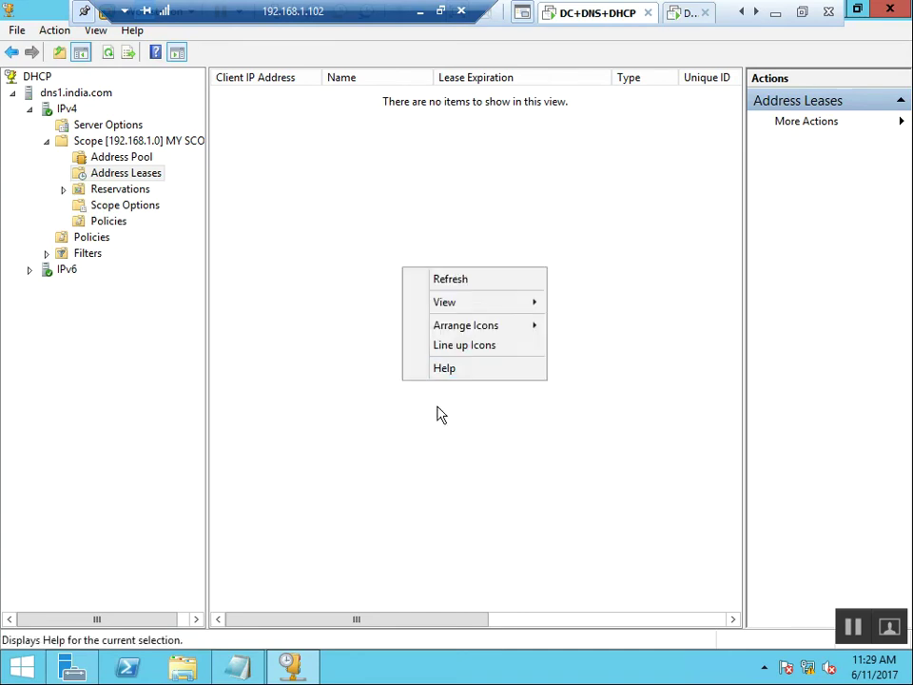
{"action": "left_click", "coordinate": [469, 278]}
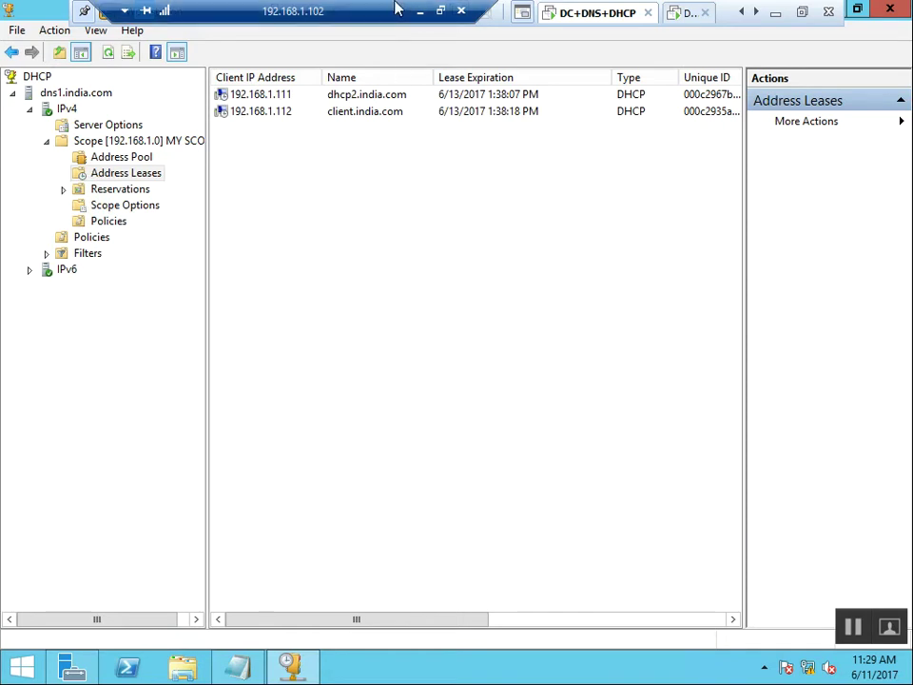
{"action": "left_click", "coordinate": [249, 96]}
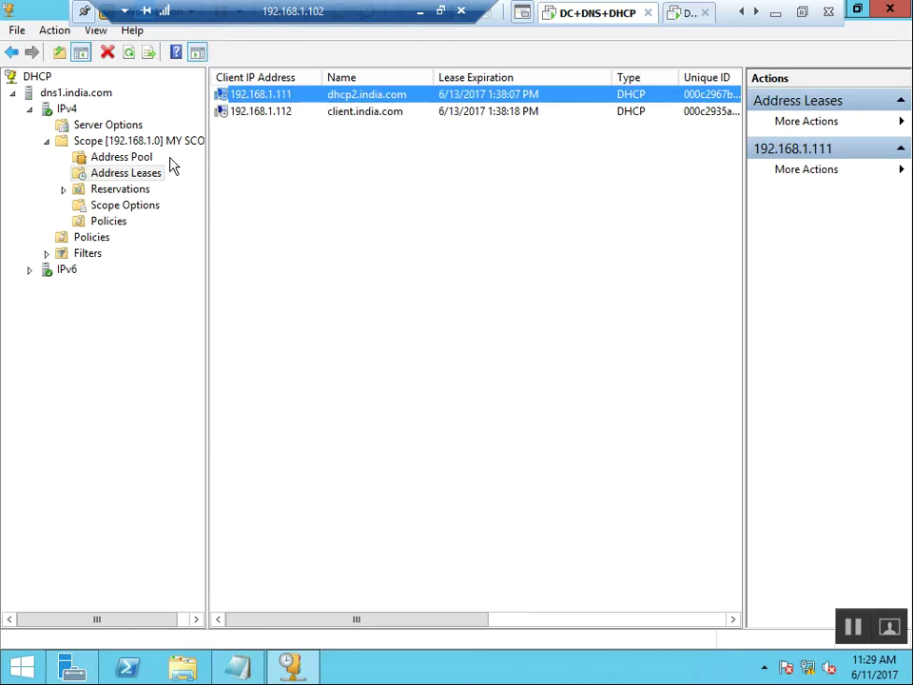
Check the Address Pool's excluded range 192.168.1.101–192.168.1.110, then return to the 192.168.1.111 lease.
{"action": "left_click", "coordinate": [128, 158]}
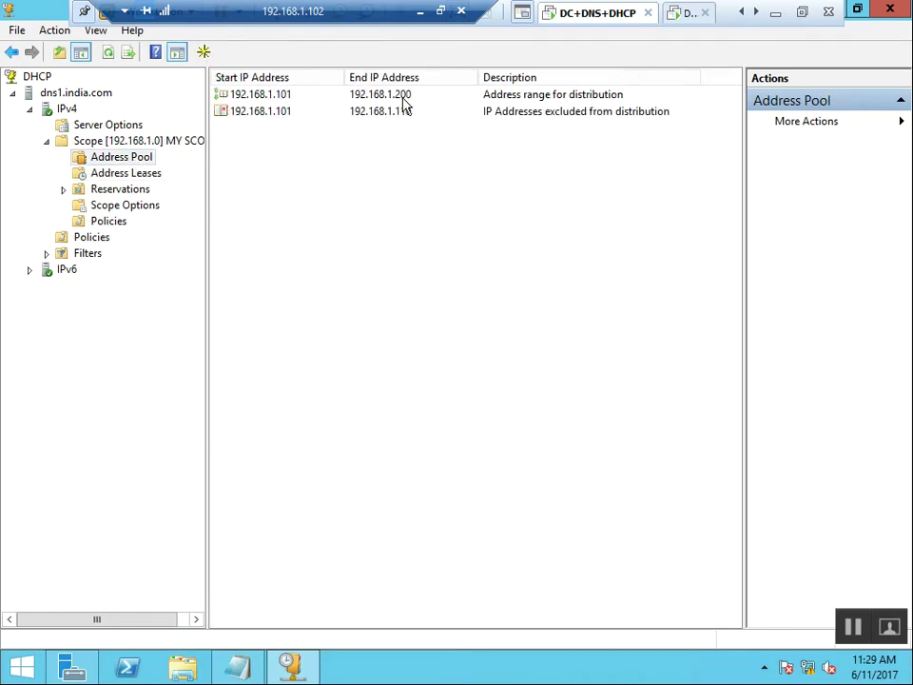
{"action": "left_click", "coordinate": [390, 113]}
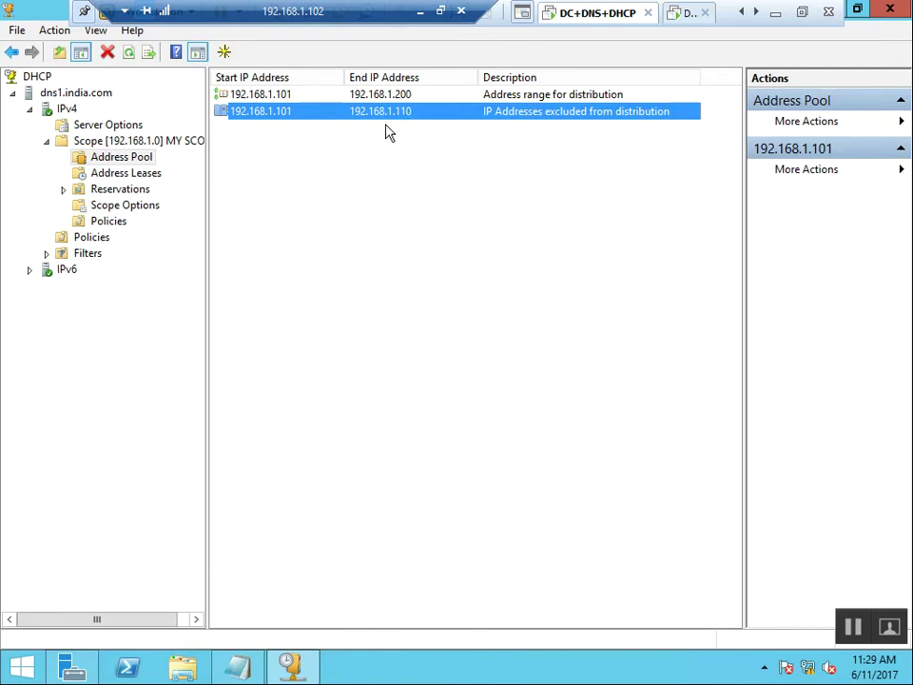
{"action": "left_click", "coordinate": [127, 176]}
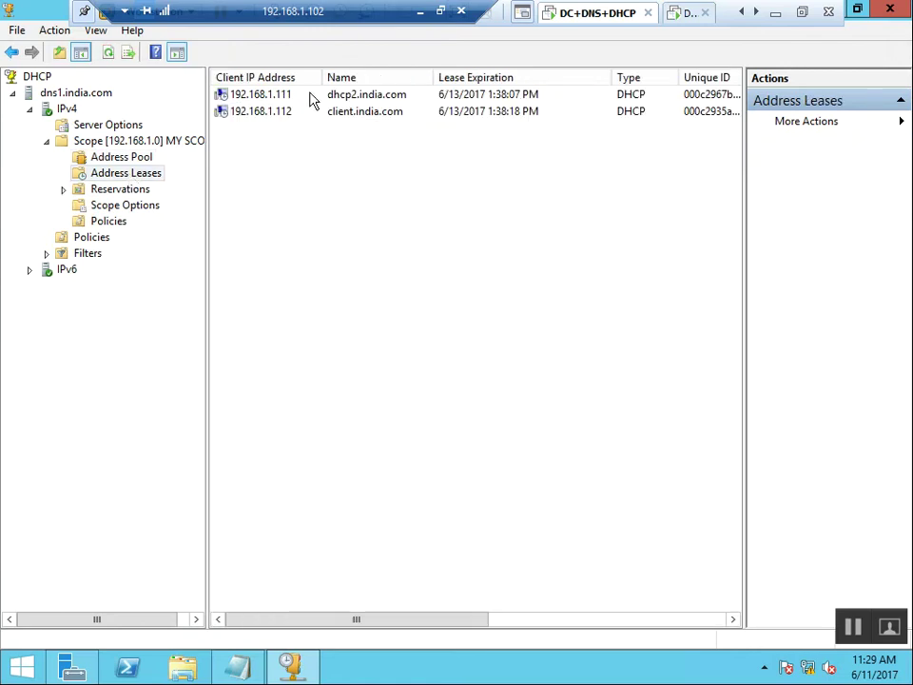
{"action": "left_click", "coordinate": [312, 97]}
{"action": "left_click", "coordinate": [361, 153]}
{"action": "left_click", "coordinate": [683, 15]}
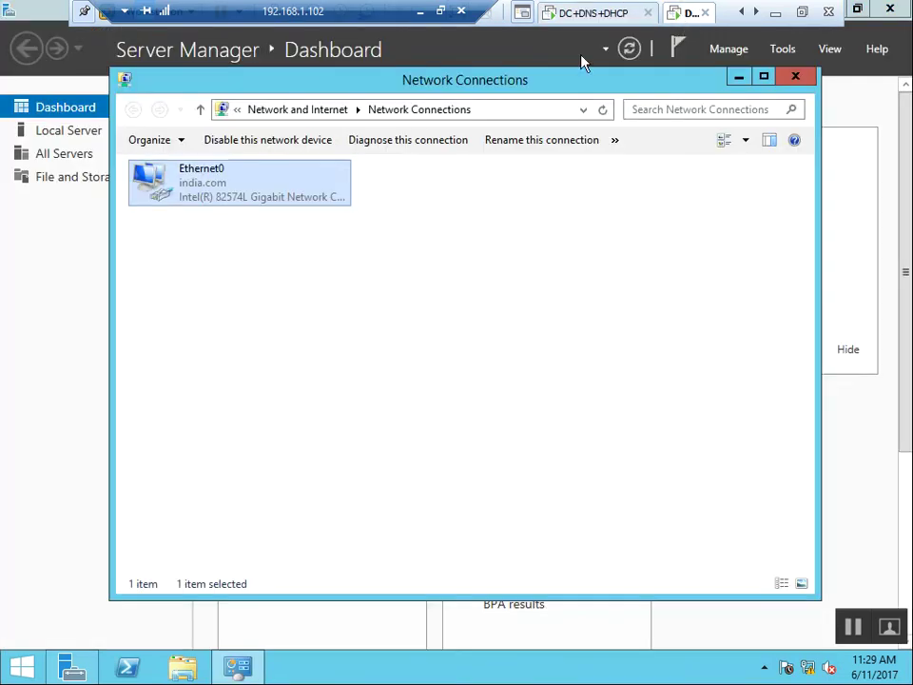
{"action": "left_click", "coordinate": [756, 13]}
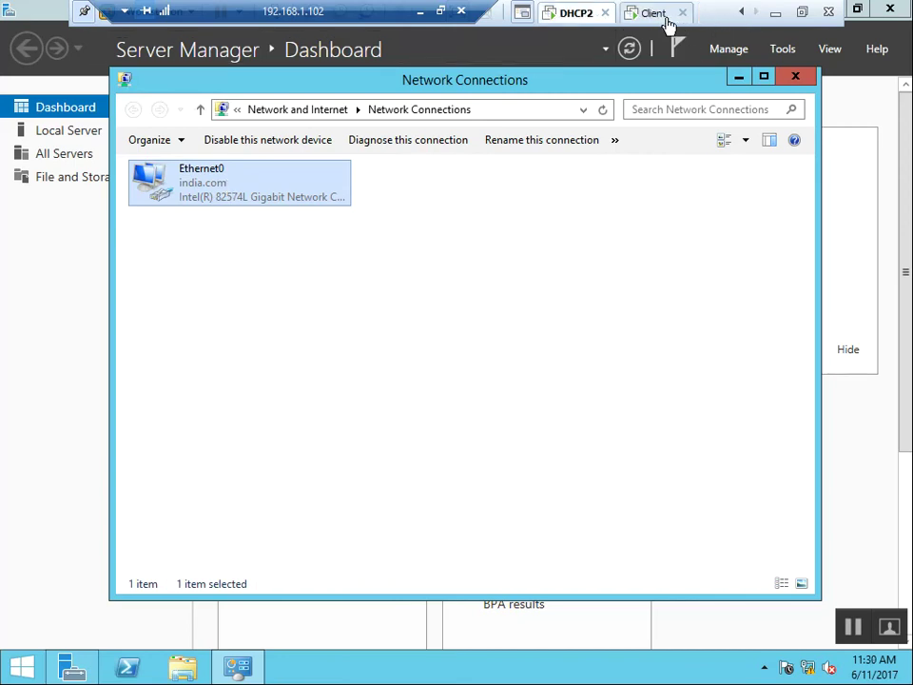
{"action": "double_click", "coordinate": [193, 199]}
{"action": "left_click", "coordinate": [361, 326]}
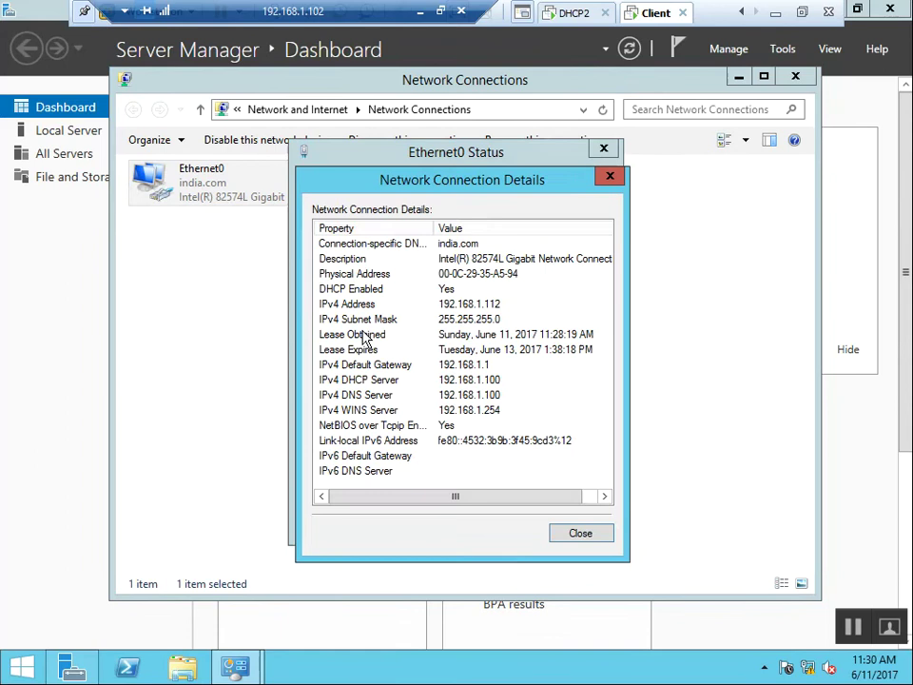
{"action": "left_click", "coordinate": [494, 306]}
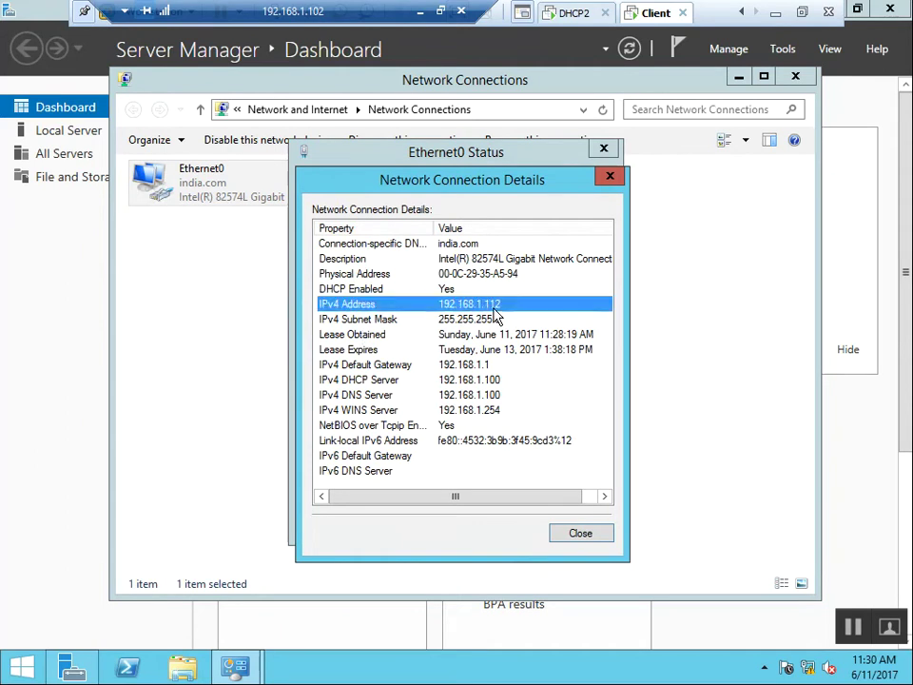
{"action": "left_click", "coordinate": [610, 177]}
{"action": "left_click", "coordinate": [605, 149]}
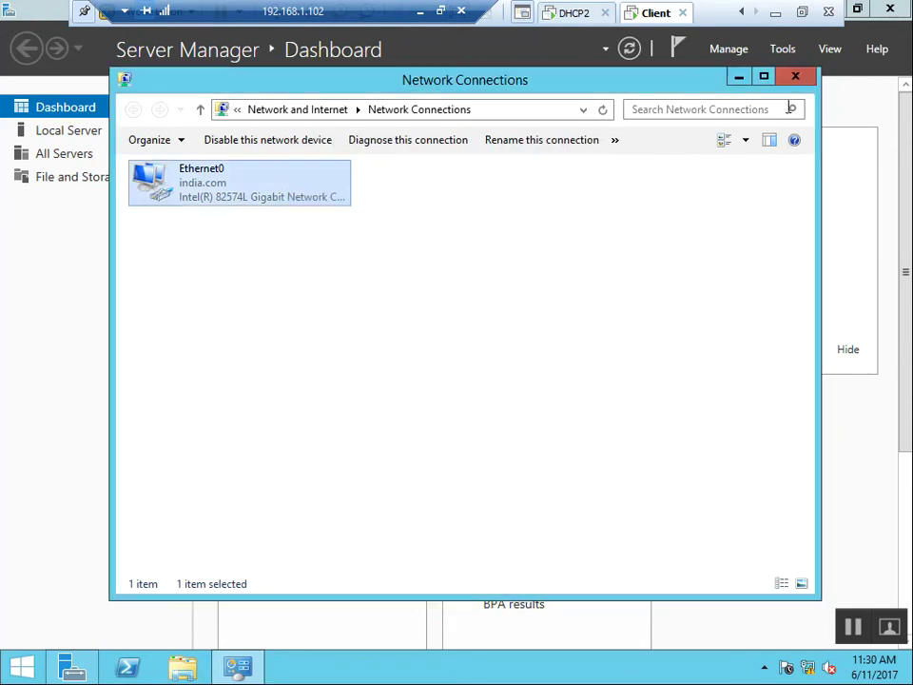
{"action": "left_click", "coordinate": [795, 76]}
{"action": "left_click", "coordinate": [582, 13]}
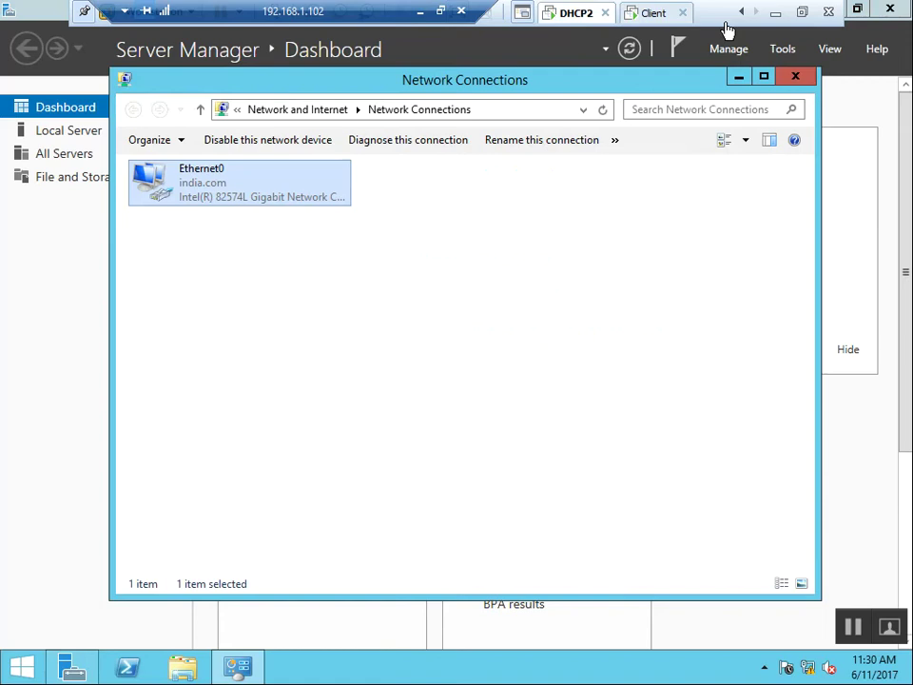
{"action": "left_click", "coordinate": [743, 13]}
{"action": "left_click", "coordinate": [591, 13]}
{"action": "right_click", "coordinate": [373, 243]}
{"action": "left_click", "coordinate": [443, 247]}
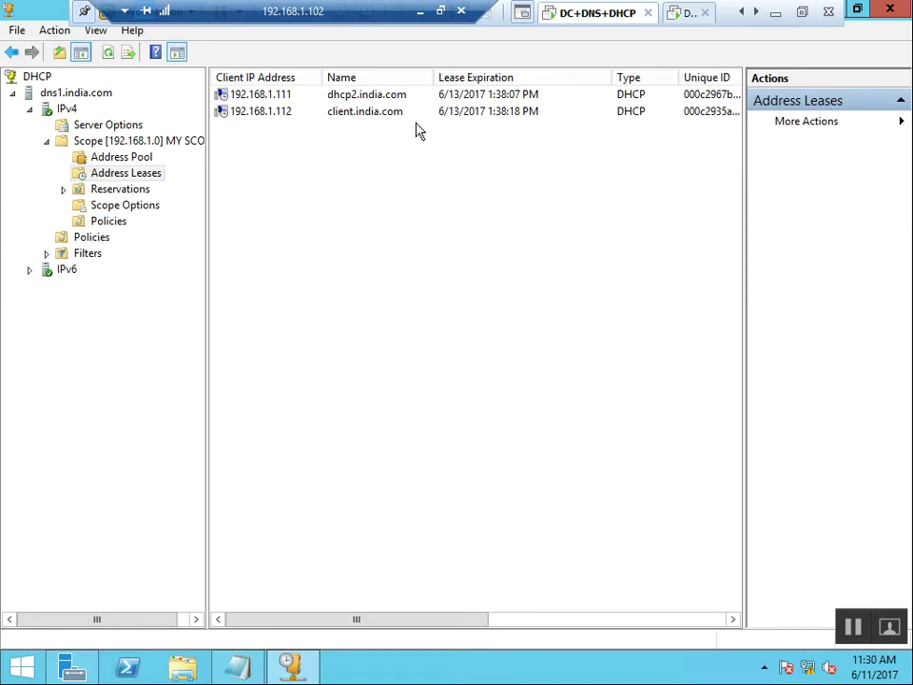
{"action": "left_click", "coordinate": [681, 21]}
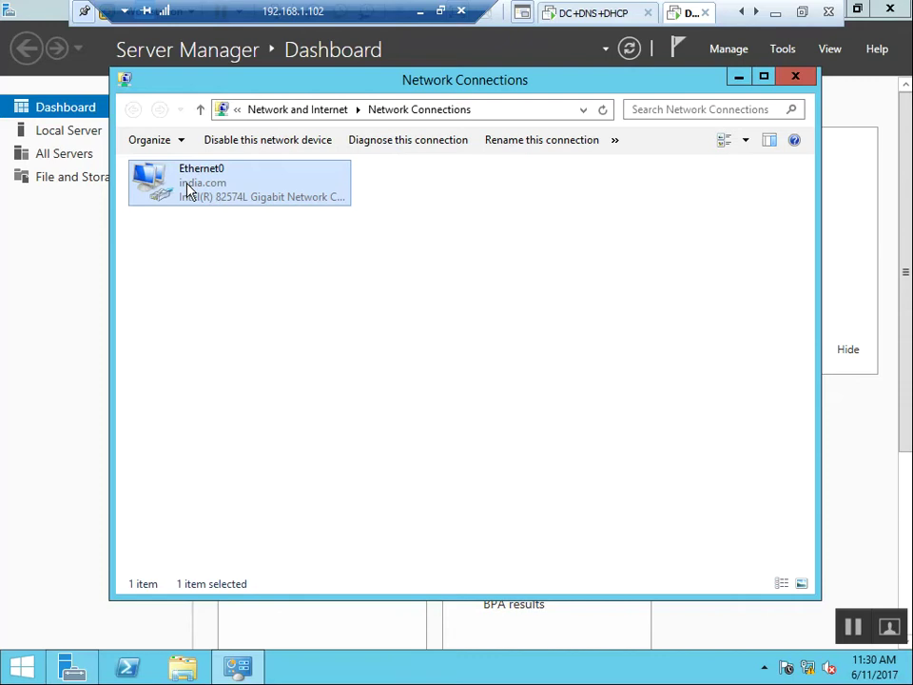
{"action": "left_click", "coordinate": [413, 353]}
Open Command Prompt and run ipconfig /all.
{"action": "key", "text": "super+r"}
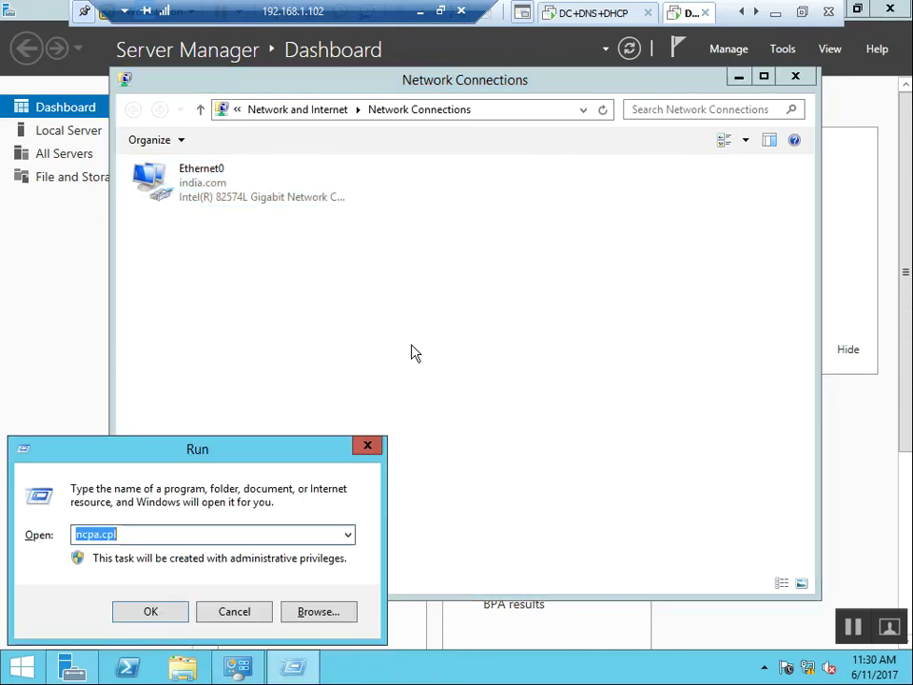
{"action": "type", "text": "cmd"}
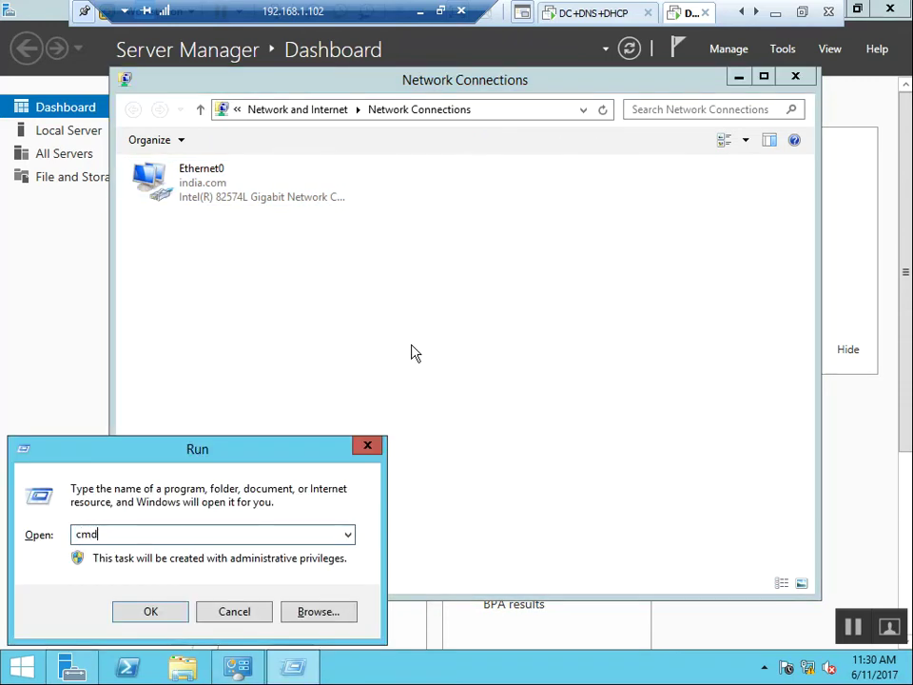
{"action": "key", "text": "Return"}
{"action": "type", "text": "i"}
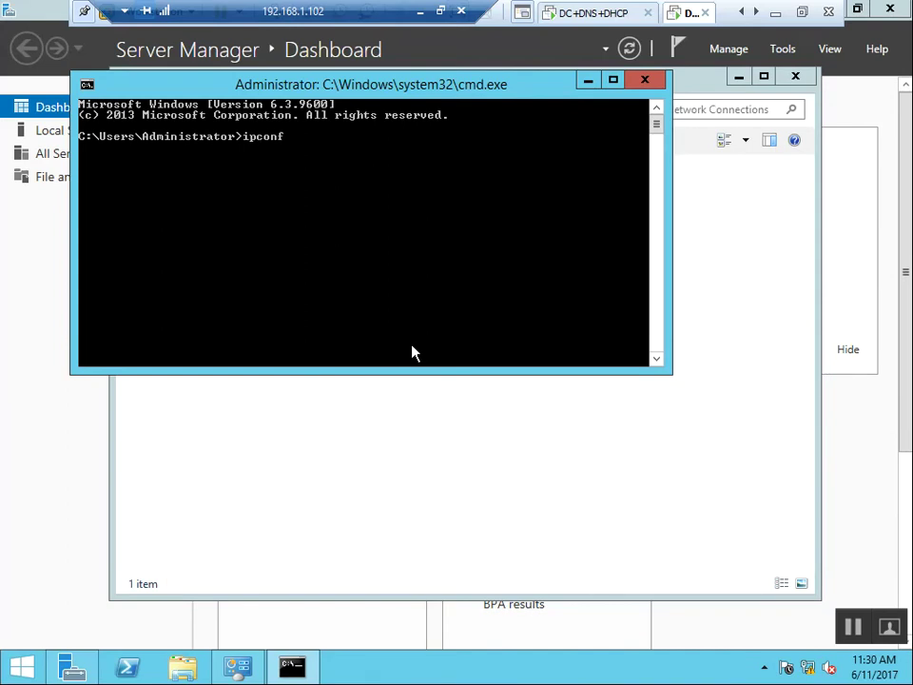
{"action": "type", "text": "pconfig /all"}
{"action": "key", "text": "Return"}
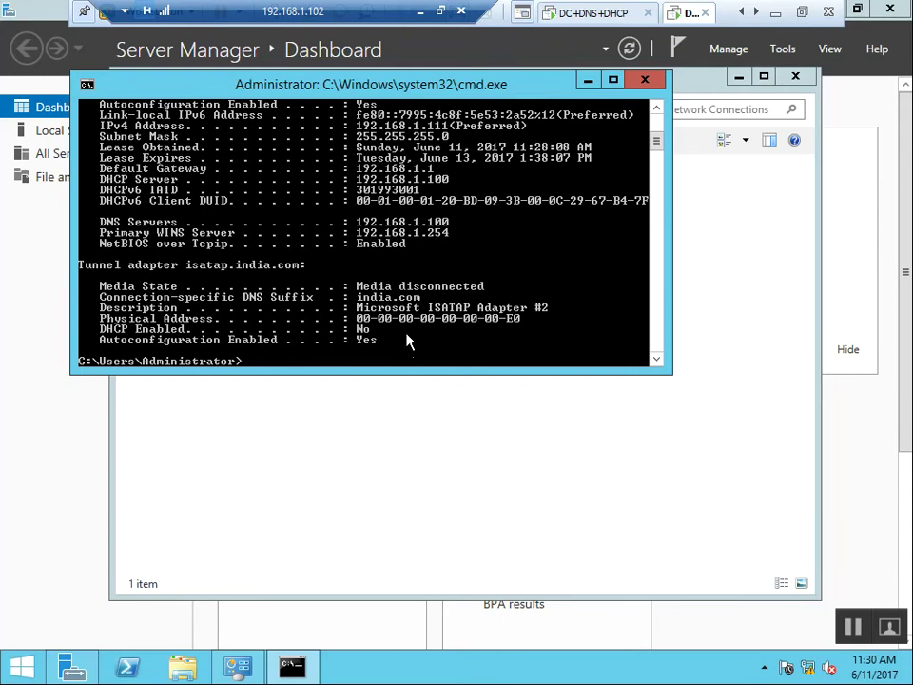
Maximize the console and save the output with ipconfig /all > c:\ipconfig.
{"action": "left_click", "coordinate": [614, 81]}
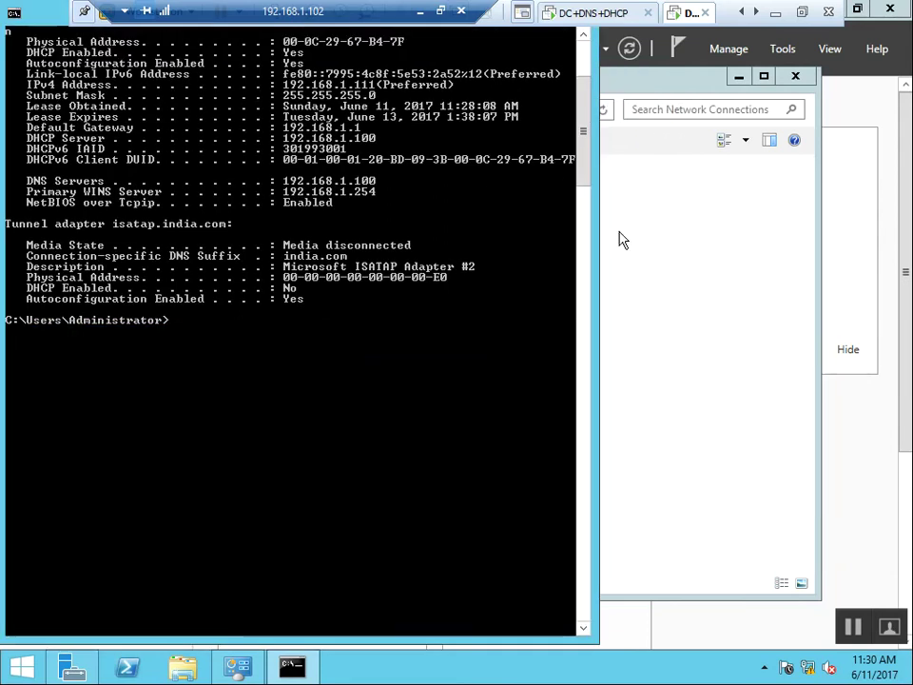
{"action": "mouse_move", "coordinate": [583, 171]}
{"action": "left_mouse_down"}
{"action": "mouse_move", "coordinate": [587, 122]}
{"action": "mouse_move", "coordinate": [582, 214]}
{"action": "mouse_move", "coordinate": [581, 183]}
{"action": "left_mouse_up"}
{"action": "scroll", "coordinate": [580, 182], "scroll_direction": "up", "scroll_amount": 2}
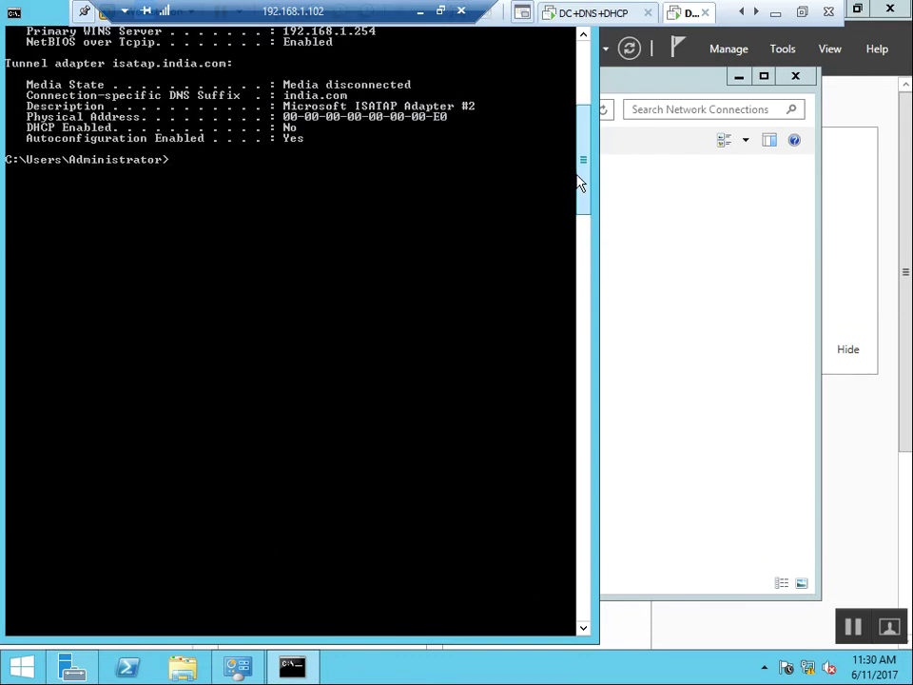
{"action": "key", "text": "Up"}
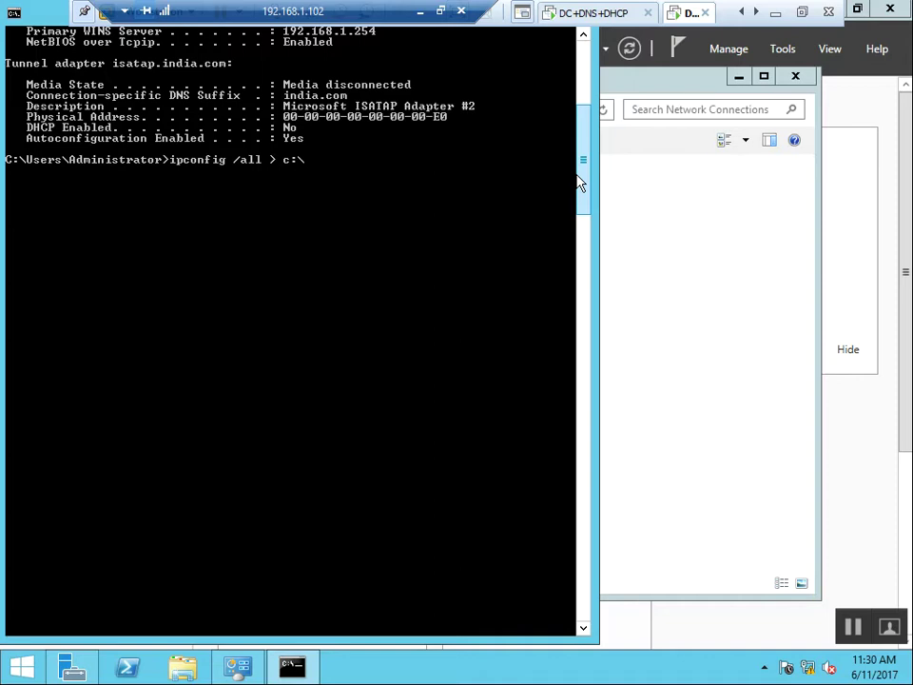
{"action": "type", "text": "> c:\\ipconfig"}
{"action": "key", "text": "Return"}
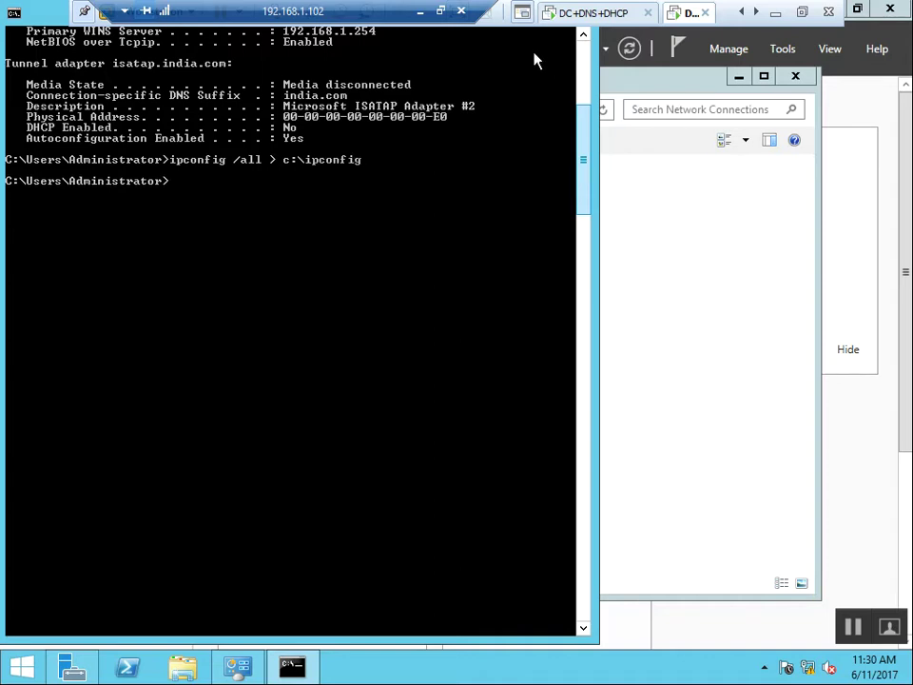
Open the ipconfig file from Local Disk (C:) in Notepad and bring it to the front.
{"action": "left_click", "coordinate": [909, 110]}
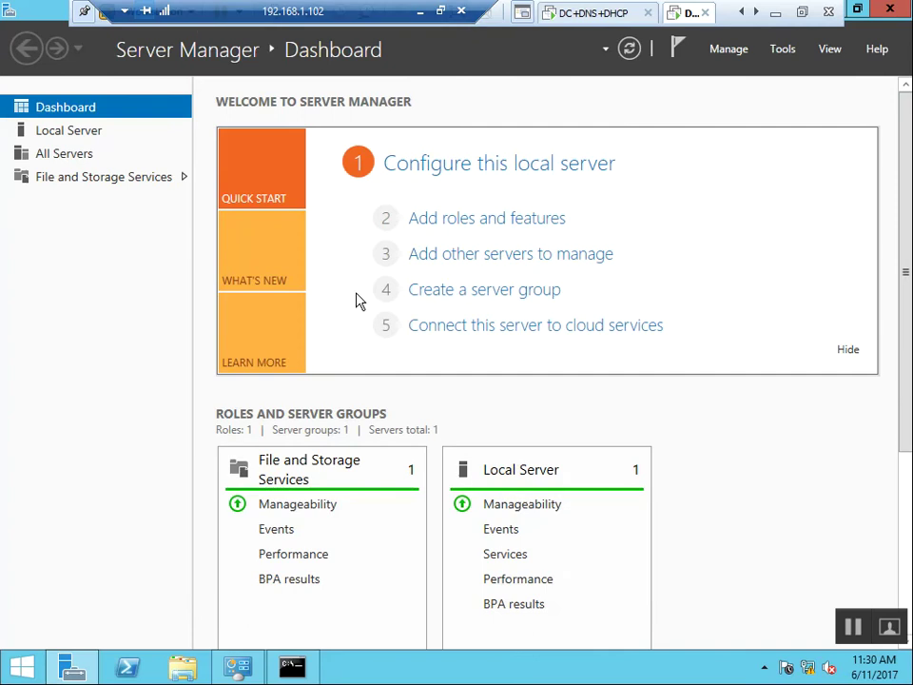
{"action": "key", "text": "super+r"}
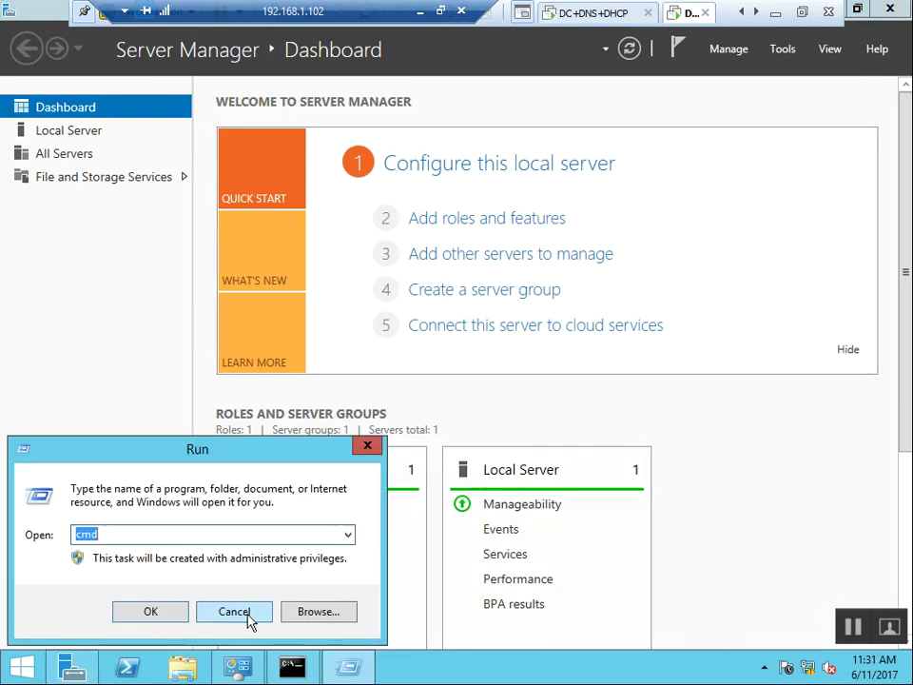
{"action": "left_click", "coordinate": [251, 614]}
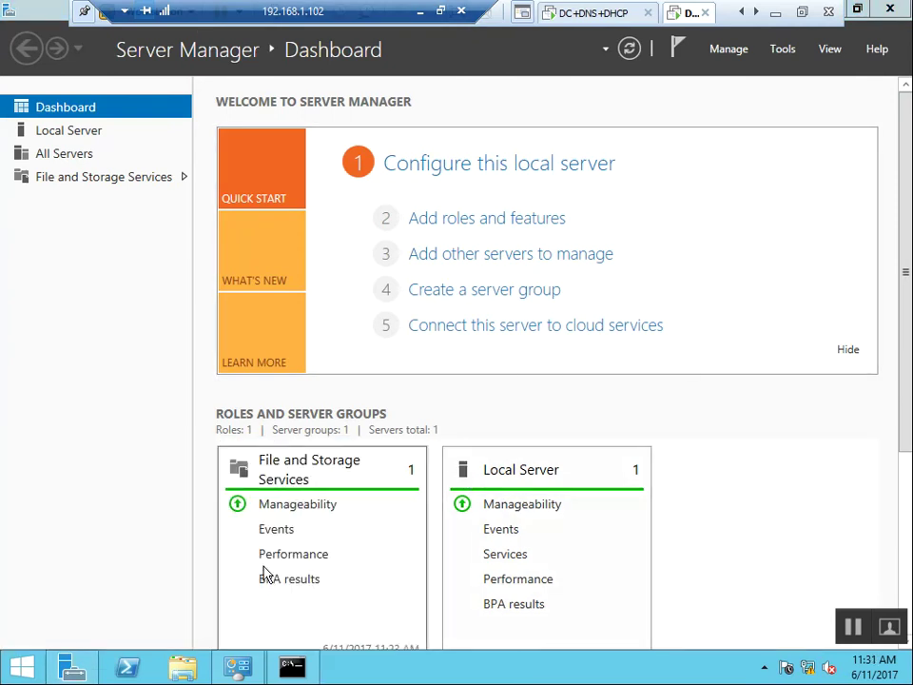
{"action": "key", "text": "super+e"}
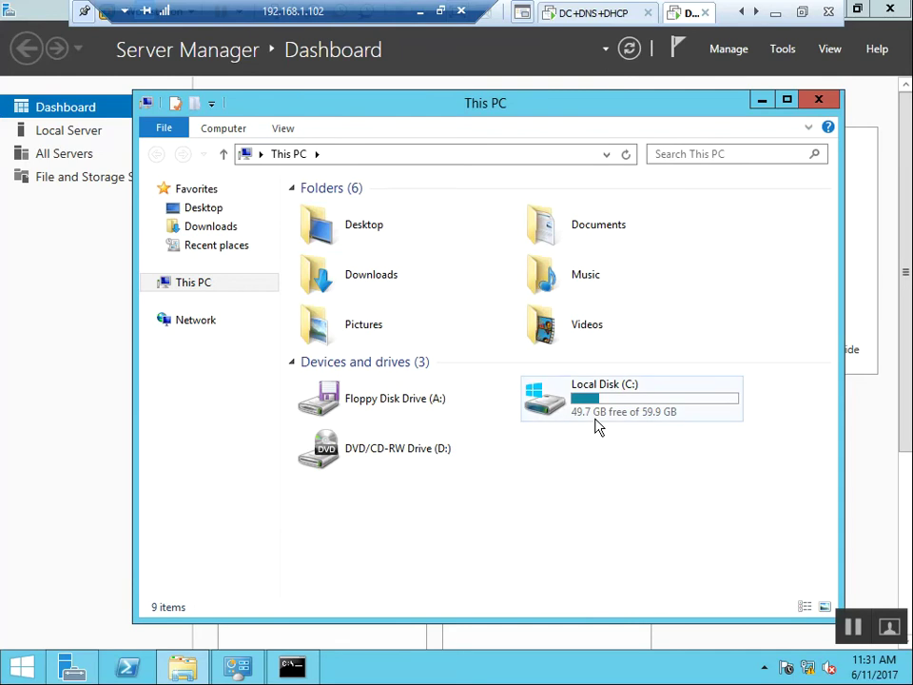
{"action": "double_click", "coordinate": [585, 418]}
{"action": "double_click", "coordinate": [350, 306]}
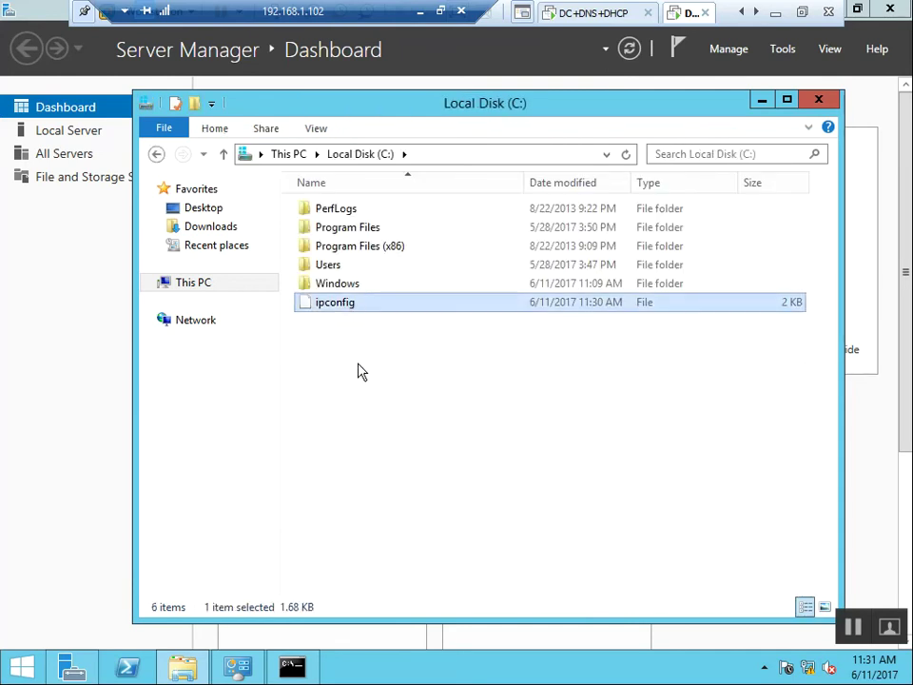
{"action": "left_click", "coordinate": [359, 380]}
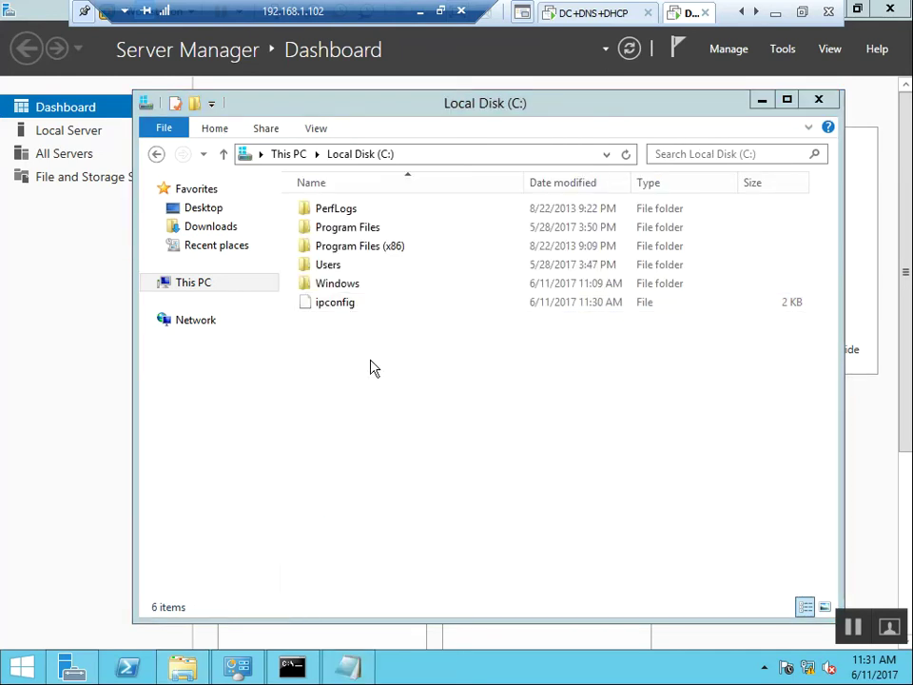
{"action": "left_click", "coordinate": [348, 668]}
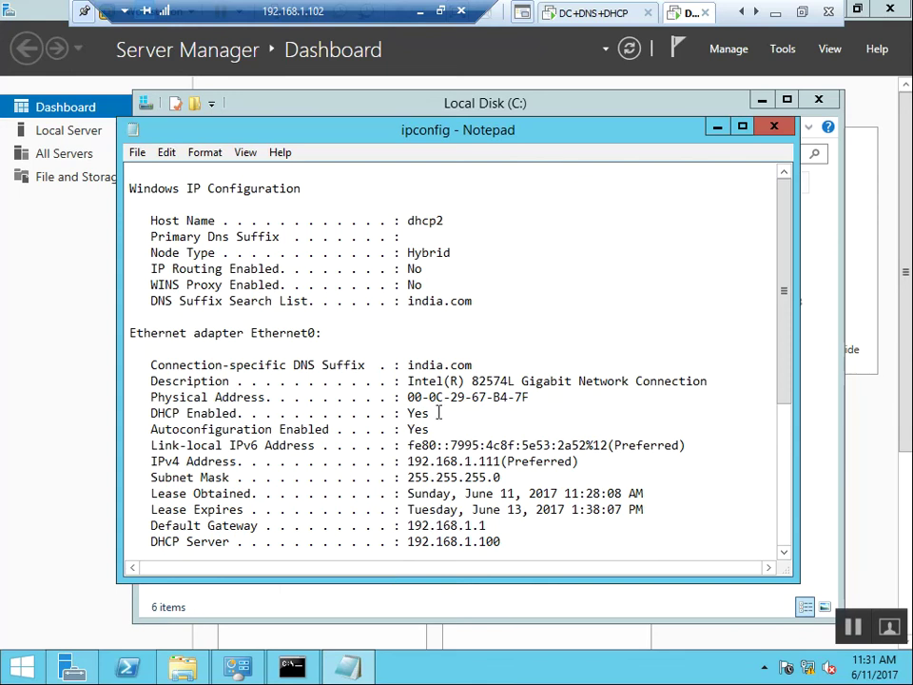
Maximize Notepad and highlight the host name dhcp2 and DNS suffix india.com.
{"action": "double_click", "coordinate": [534, 137]}
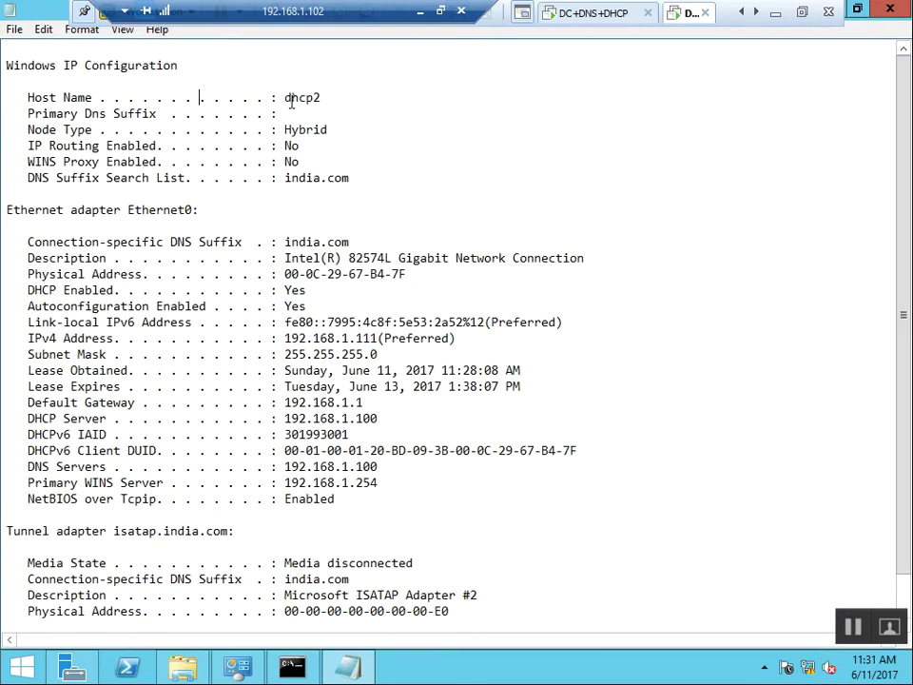
{"action": "left_click_drag", "start_coordinate": [199, 98], "coordinate": [321, 98]}
{"action": "left_click", "coordinate": [360, 160]}
{"action": "left_click_drag", "start_coordinate": [351, 178], "coordinate": [285, 178]}
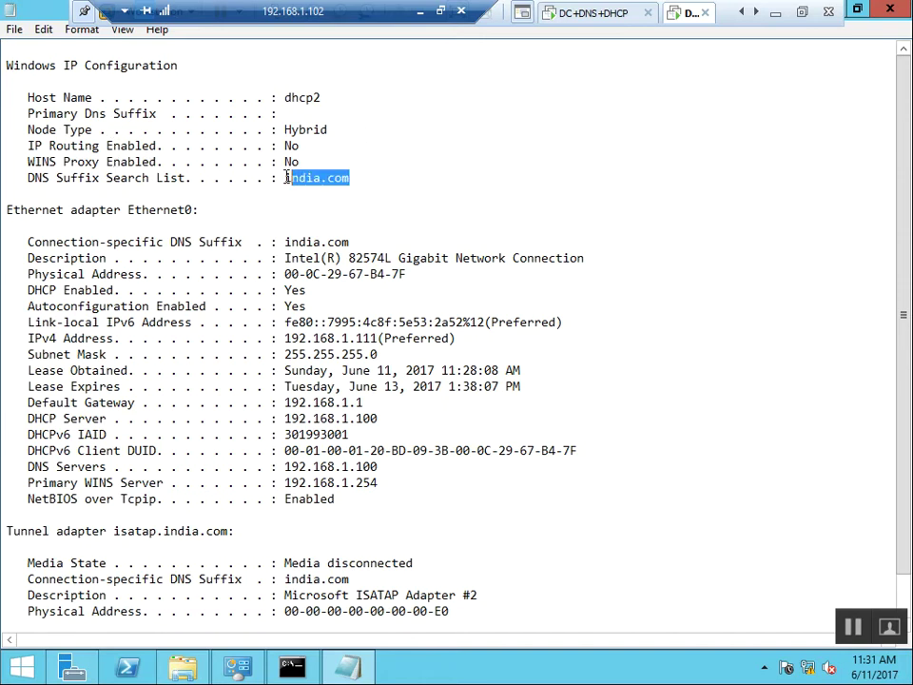
{"action": "left_click", "coordinate": [279, 229]}
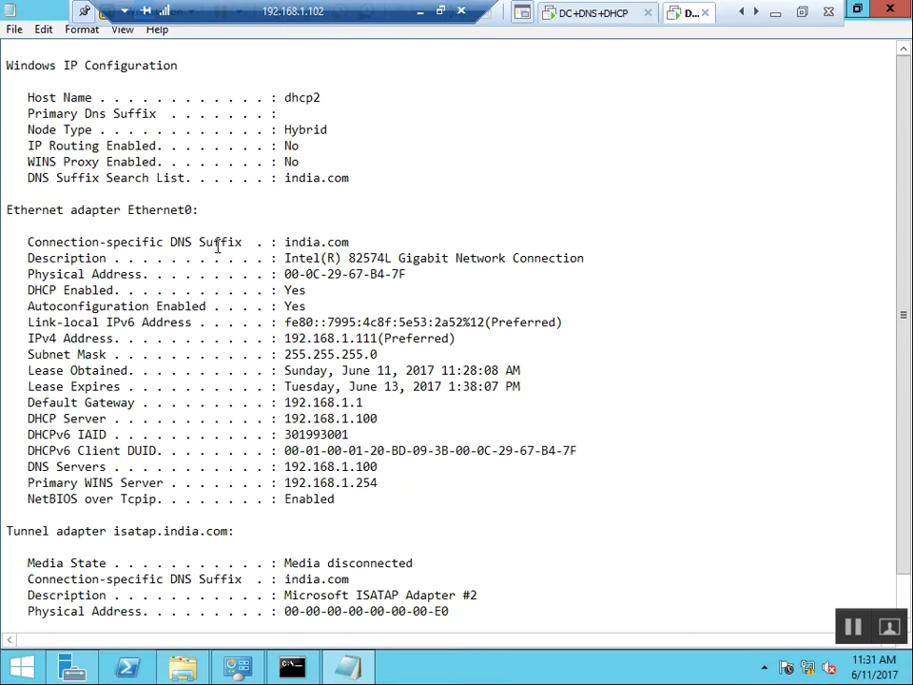
Highlight the MAC address, IPv4 192.168.1.111, subnet mask 255.255.255.0 and lease obtained time.
{"action": "scroll", "coordinate": [324, 314], "scroll_direction": "down", "scroll_amount": 1}
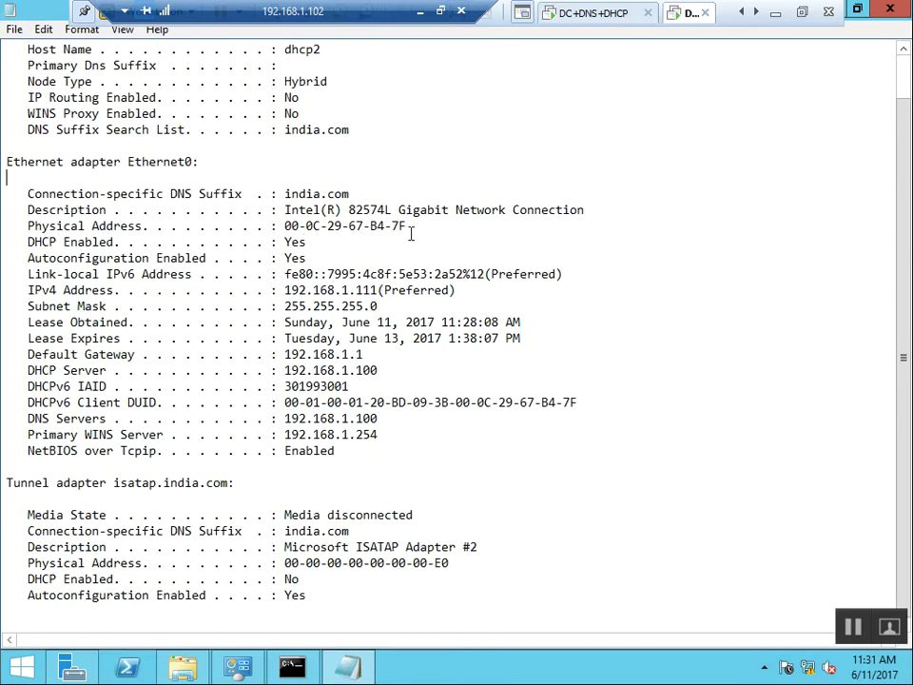
{"action": "left_click_drag", "start_coordinate": [406, 227], "coordinate": [286, 227]}
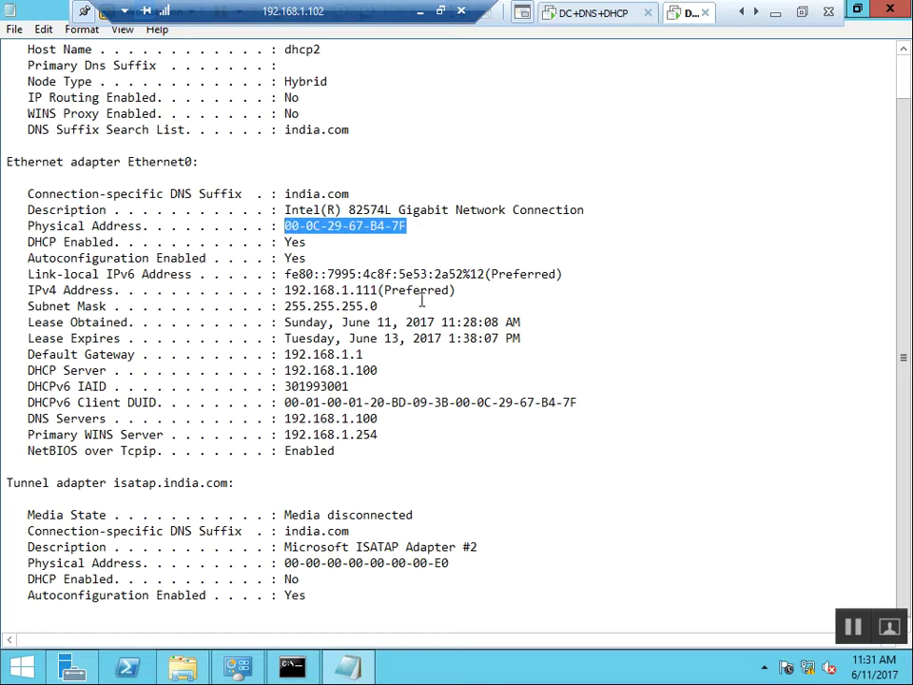
{"action": "left_click_drag", "start_coordinate": [461, 293], "coordinate": [289, 291]}
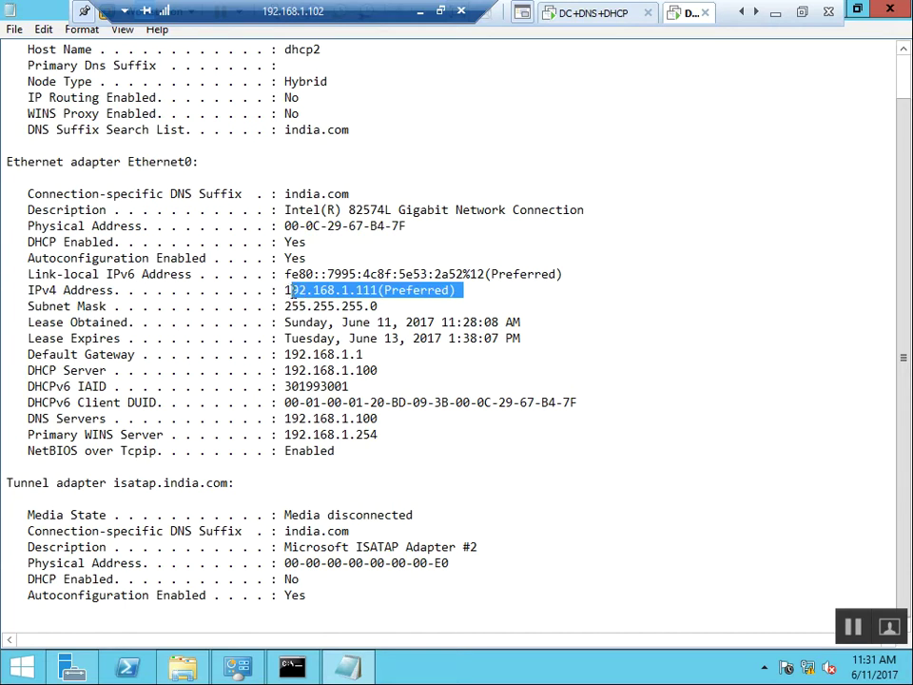
{"action": "left_click_drag", "start_coordinate": [287, 293], "coordinate": [457, 292]}
{"action": "left_click", "coordinate": [462, 299]}
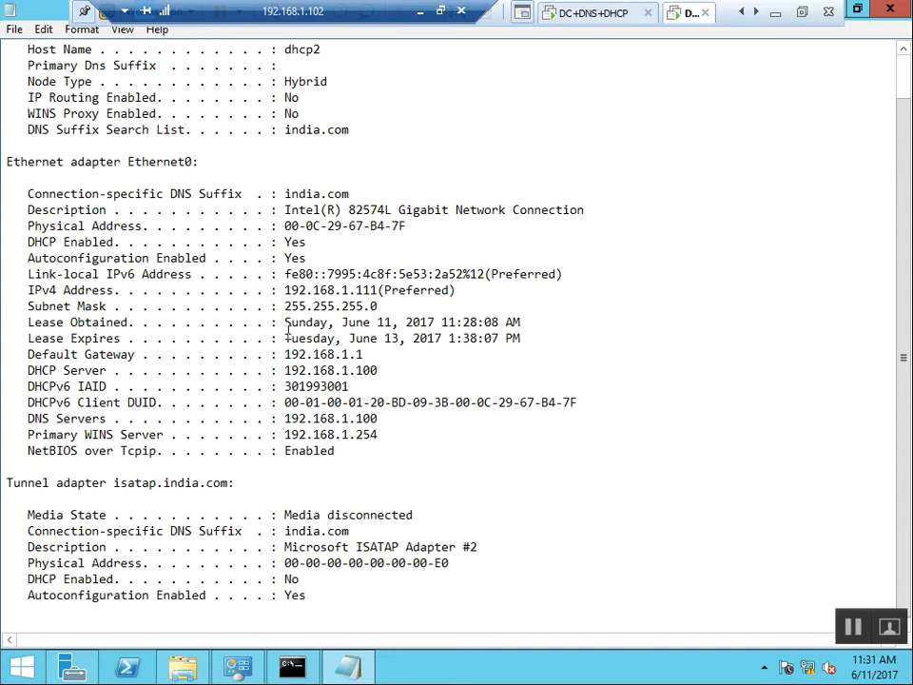
{"action": "left_click_drag", "start_coordinate": [286, 310], "coordinate": [381, 308]}
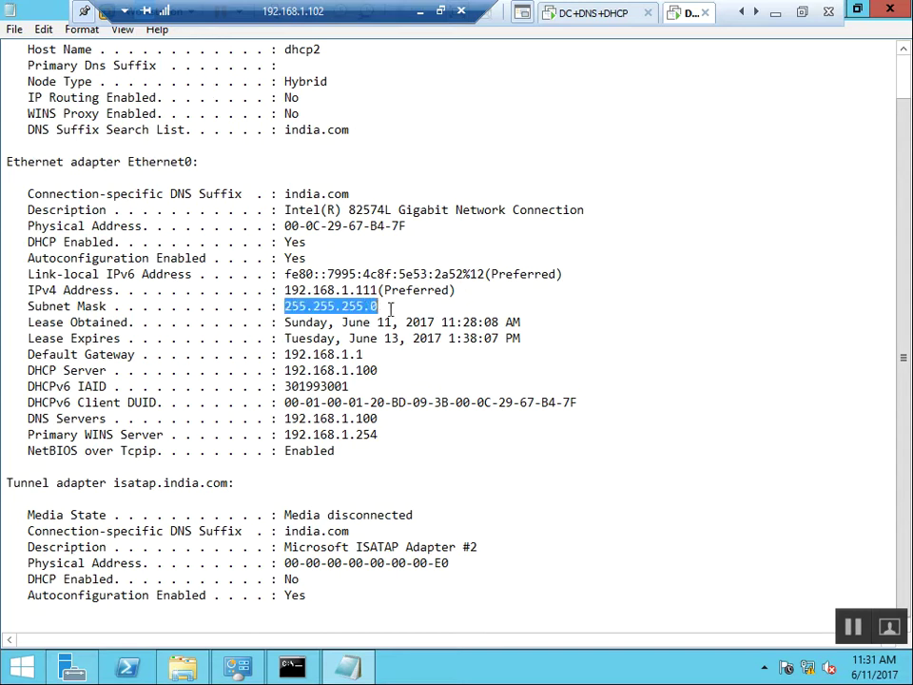
{"action": "left_click_drag", "start_coordinate": [286, 322], "coordinate": [526, 326]}
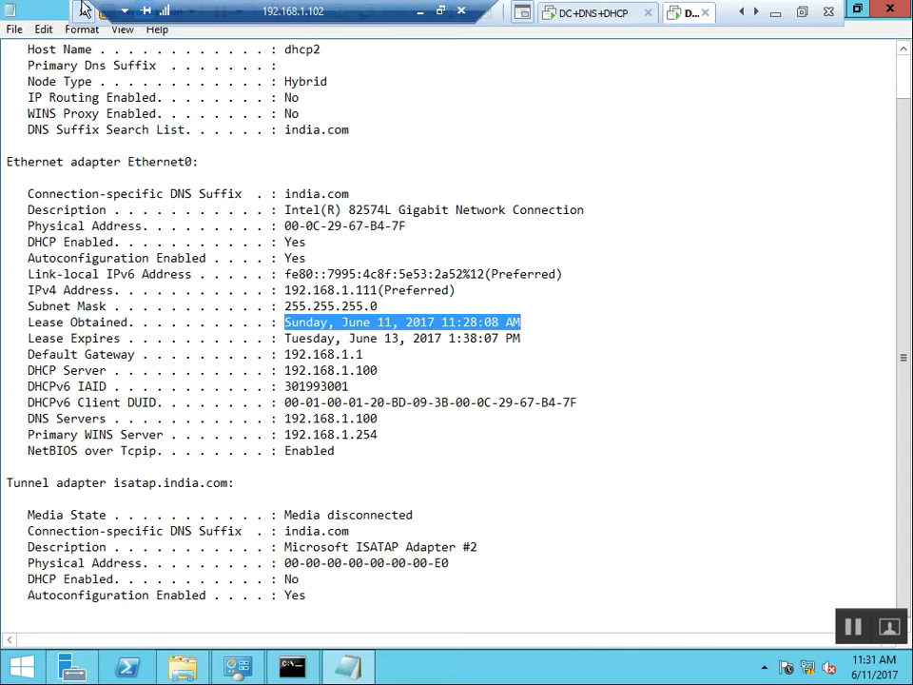
{"action": "left_click", "coordinate": [490, 291]}
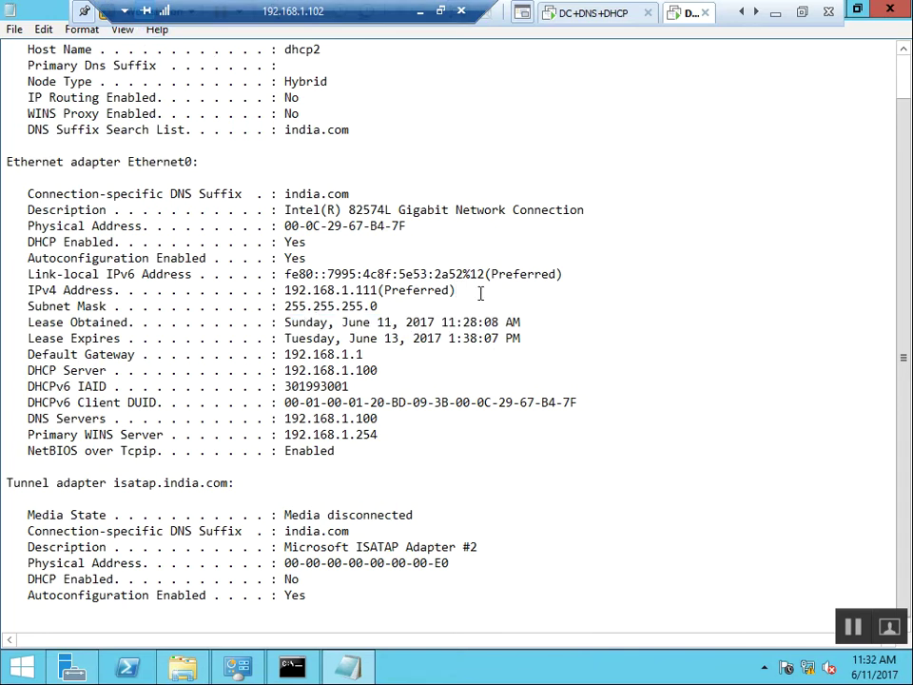
{"action": "left_click_drag", "start_coordinate": [458, 290], "coordinate": [378, 290]}
{"action": "left_click_drag", "start_coordinate": [471, 291], "coordinate": [448, 290]}
{"action": "left_click", "coordinate": [462, 290]}
{"action": "left_click", "coordinate": [467, 288]}
{"action": "left_click_drag", "start_coordinate": [457, 289], "coordinate": [380, 290]}
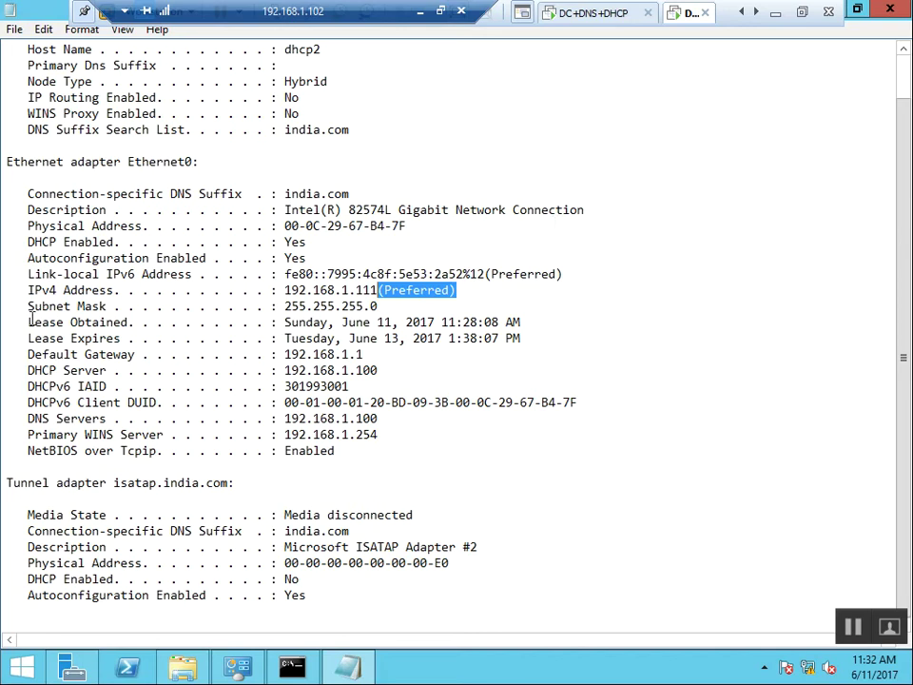
{"action": "left_click_drag", "start_coordinate": [29, 322], "coordinate": [150, 321]}
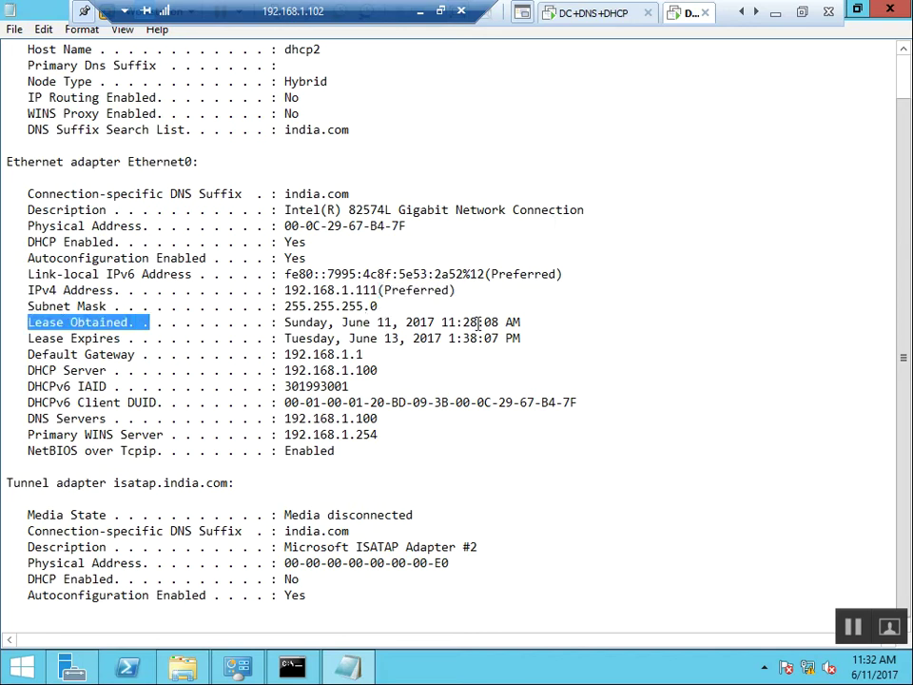
{"action": "left_click_drag", "start_coordinate": [523, 321], "coordinate": [441, 322]}
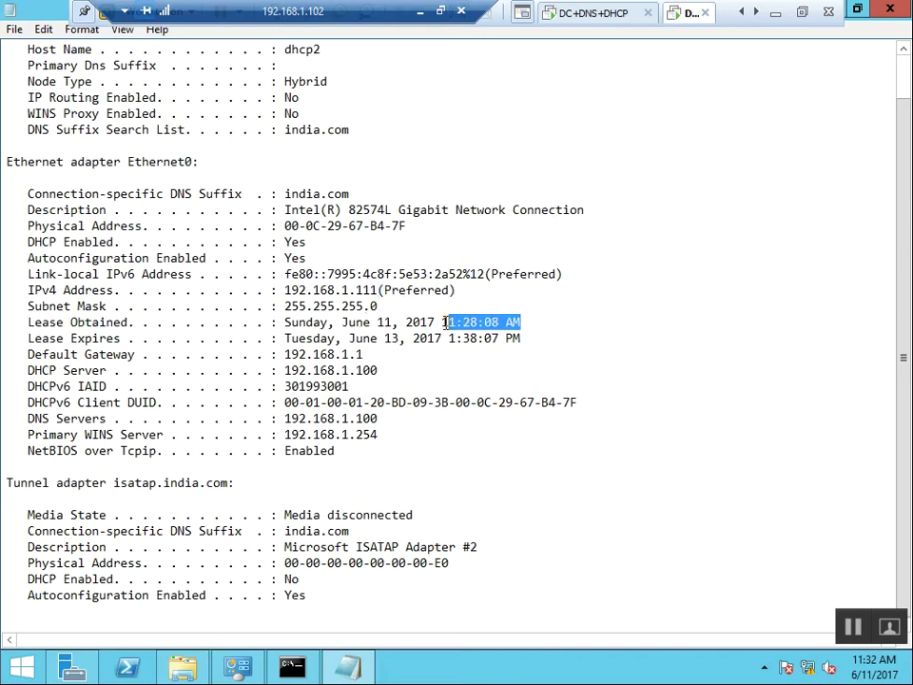
{"action": "left_click", "coordinate": [446, 322]}
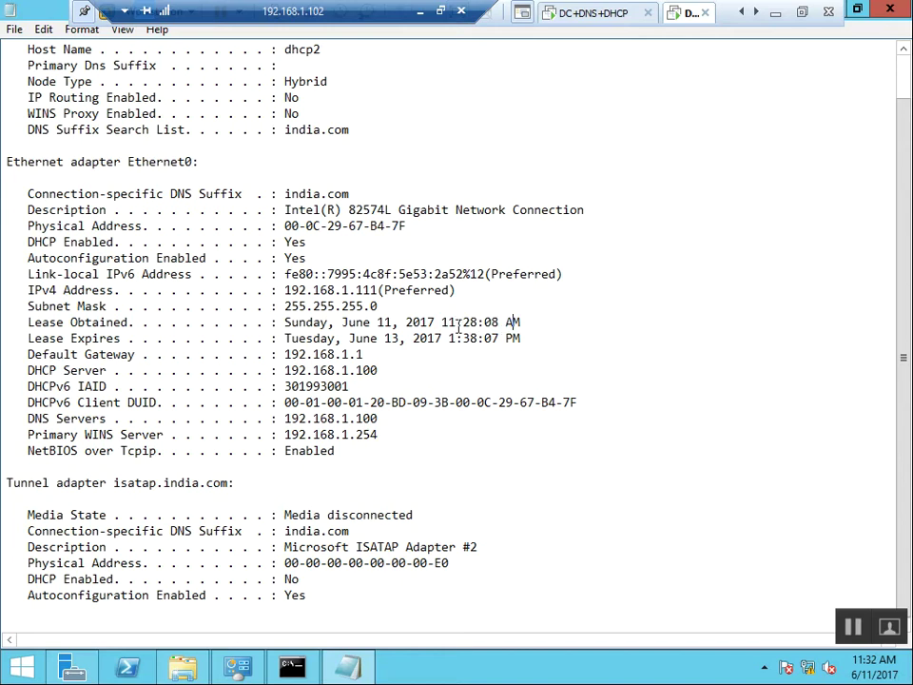
{"action": "left_click_drag", "start_coordinate": [442, 321], "coordinate": [539, 320]}
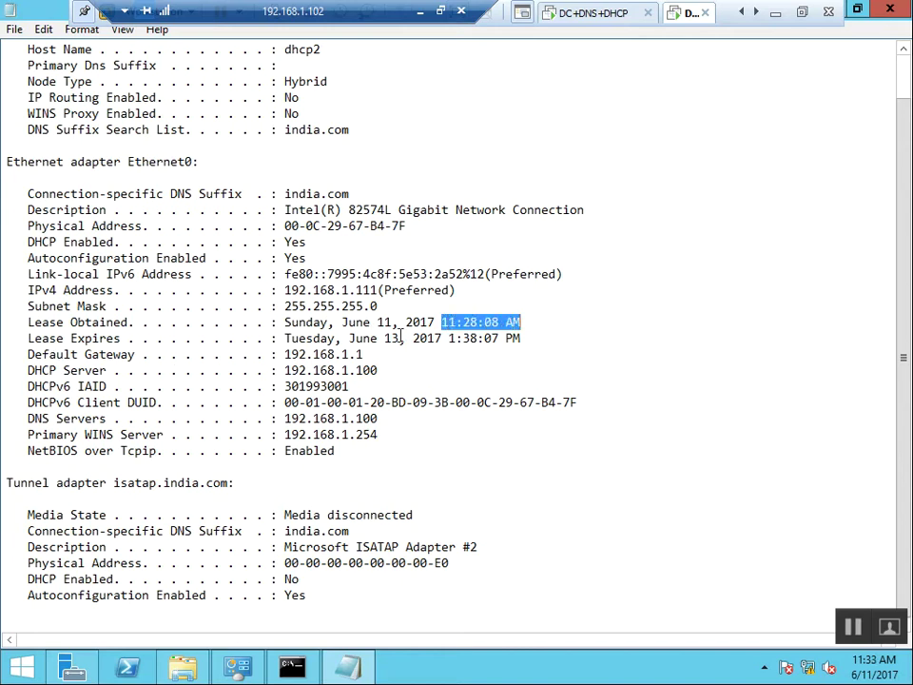
{"action": "left_click_drag", "start_coordinate": [354, 338], "coordinate": [521, 339]}
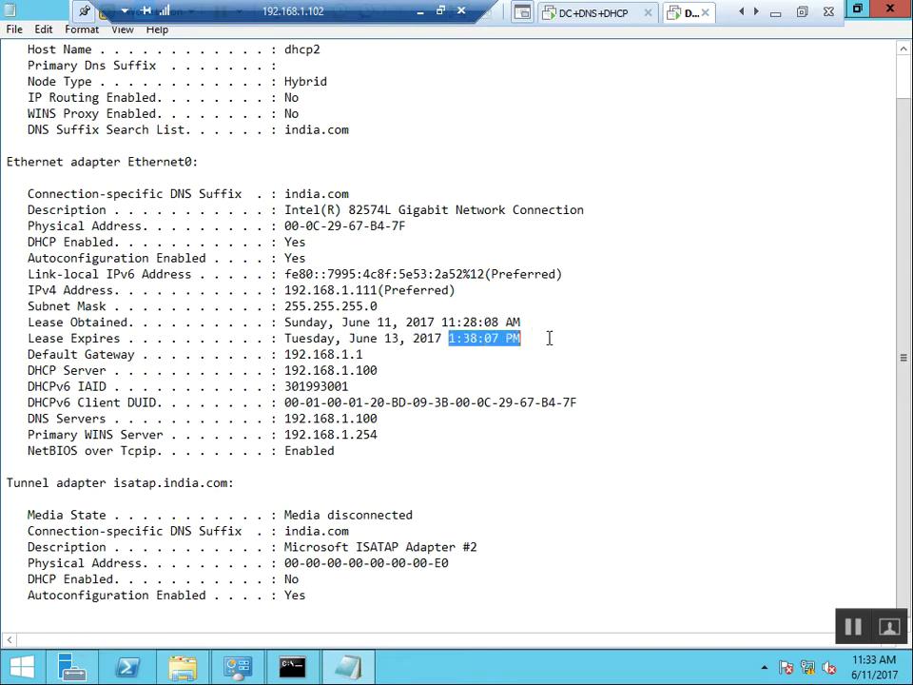
{"action": "left_click_drag", "start_coordinate": [442, 340], "coordinate": [558, 341]}
{"action": "left_click", "coordinate": [544, 354]}
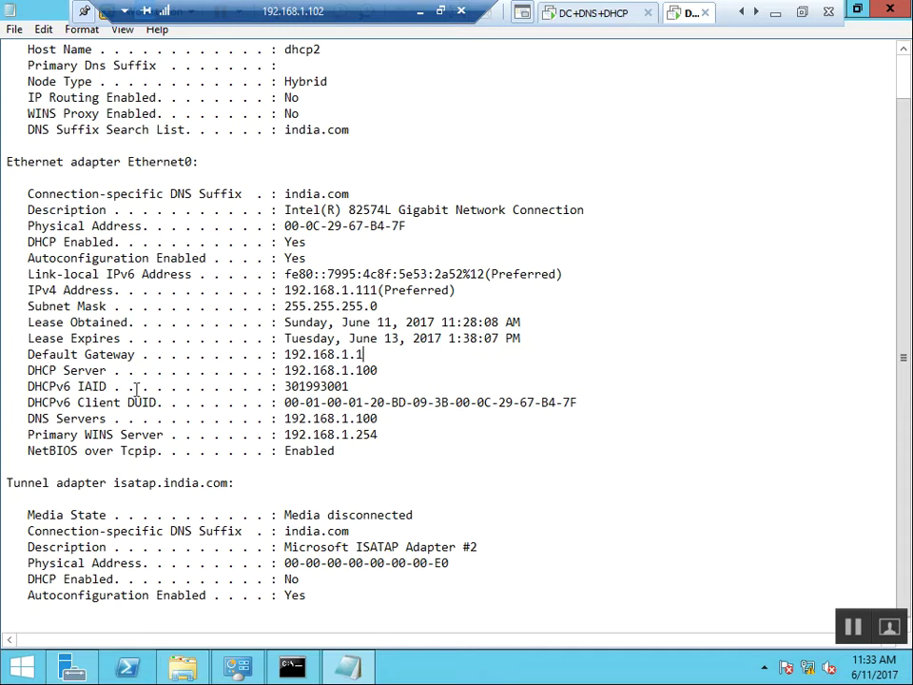
{"action": "left_click_drag", "start_coordinate": [279, 356], "coordinate": [384, 361]}
{"action": "left_click_drag", "start_coordinate": [288, 374], "coordinate": [398, 371]}
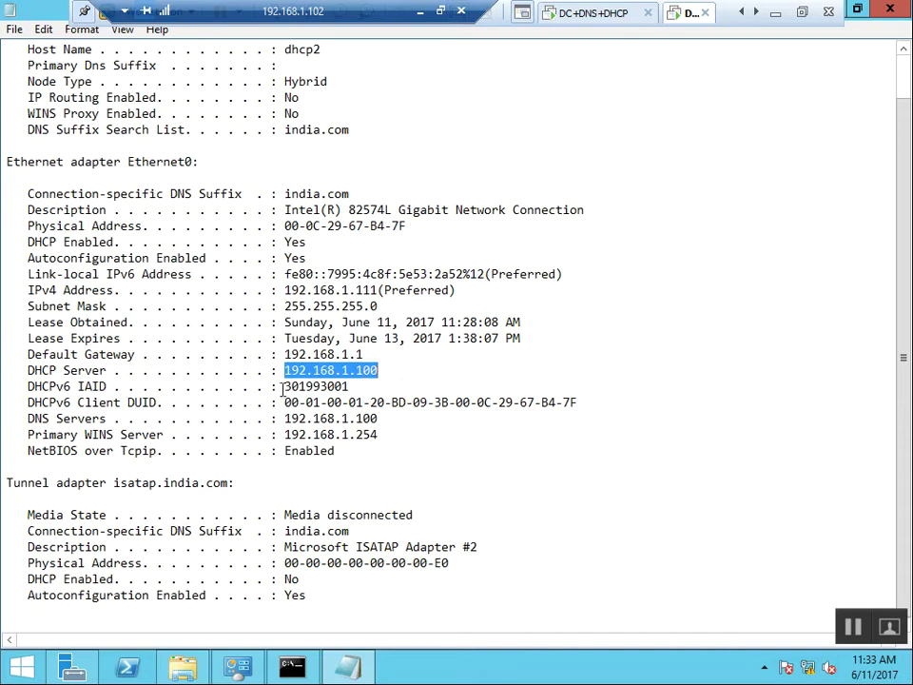
{"action": "left_click_drag", "start_coordinate": [290, 388], "coordinate": [375, 389]}
{"action": "left_click", "coordinate": [303, 426]}
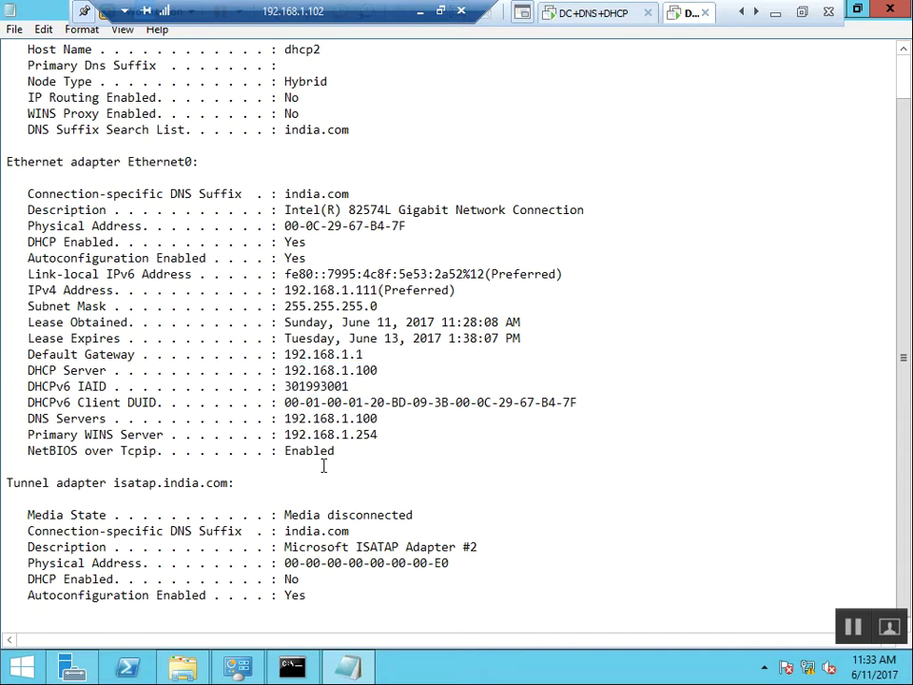
{"action": "left_click", "coordinate": [473, 453]}
{"action": "left_click", "coordinate": [495, 548]}
{"action": "left_click_drag", "start_coordinate": [387, 433], "coordinate": [286, 435]}
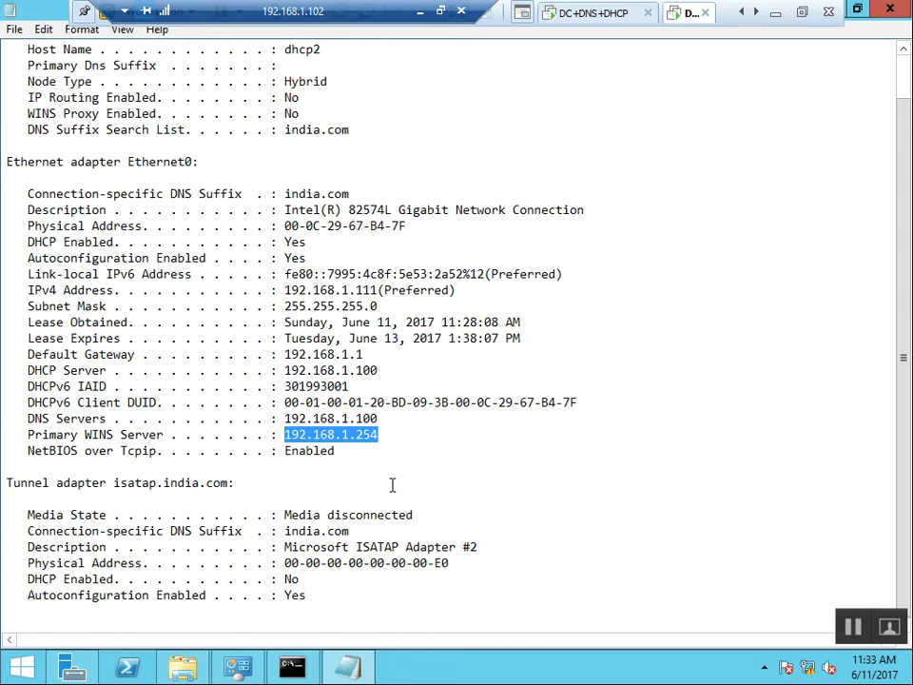
{"action": "right_click", "coordinate": [346, 453]}
{"action": "double_click", "coordinate": [319, 451]}
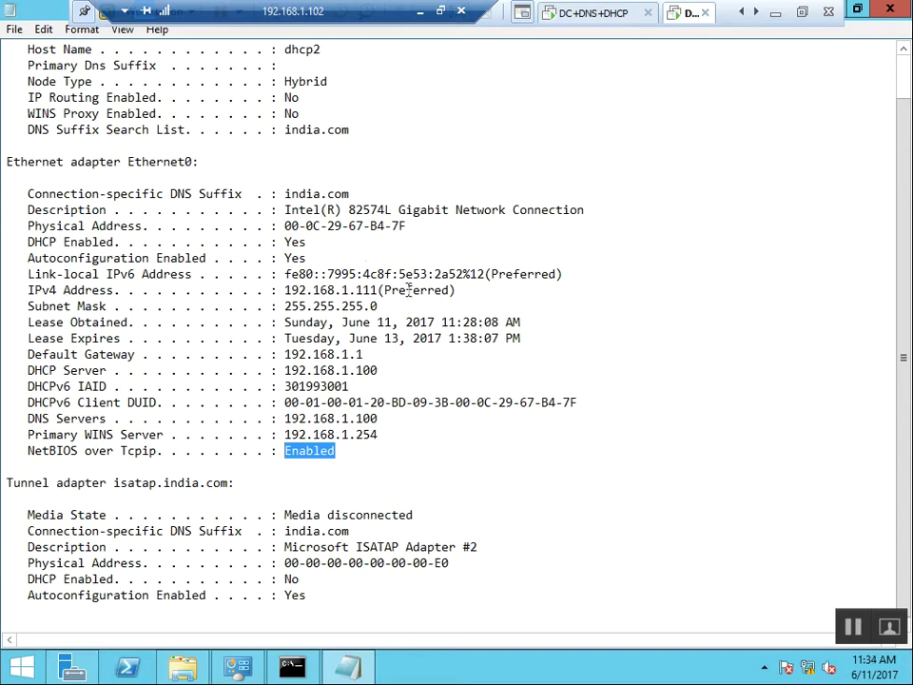
{"action": "left_click_drag", "start_coordinate": [379, 290], "coordinate": [350, 290]}
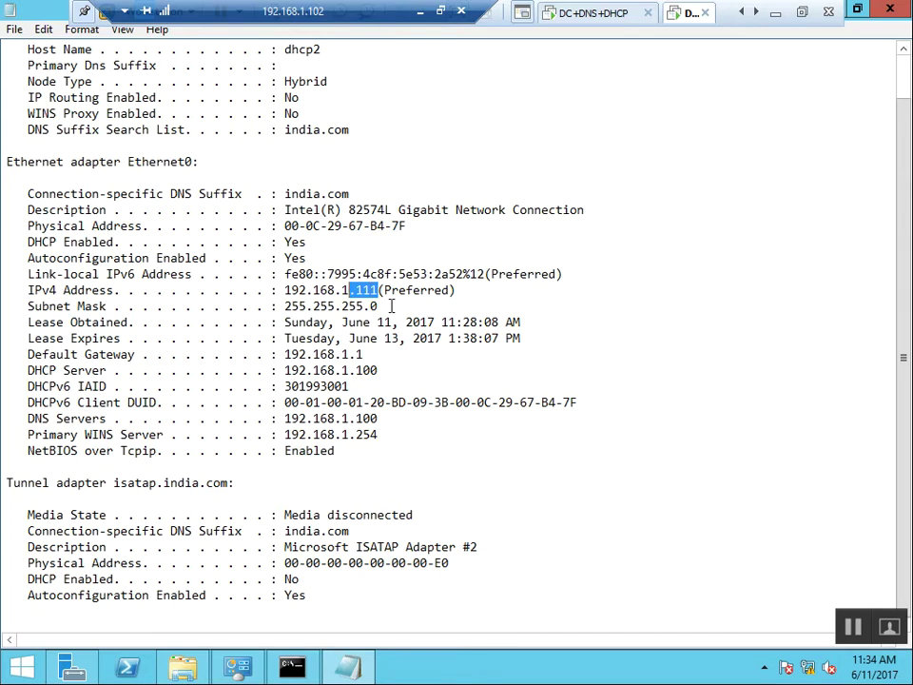
{"action": "right_click", "coordinate": [488, 308]}
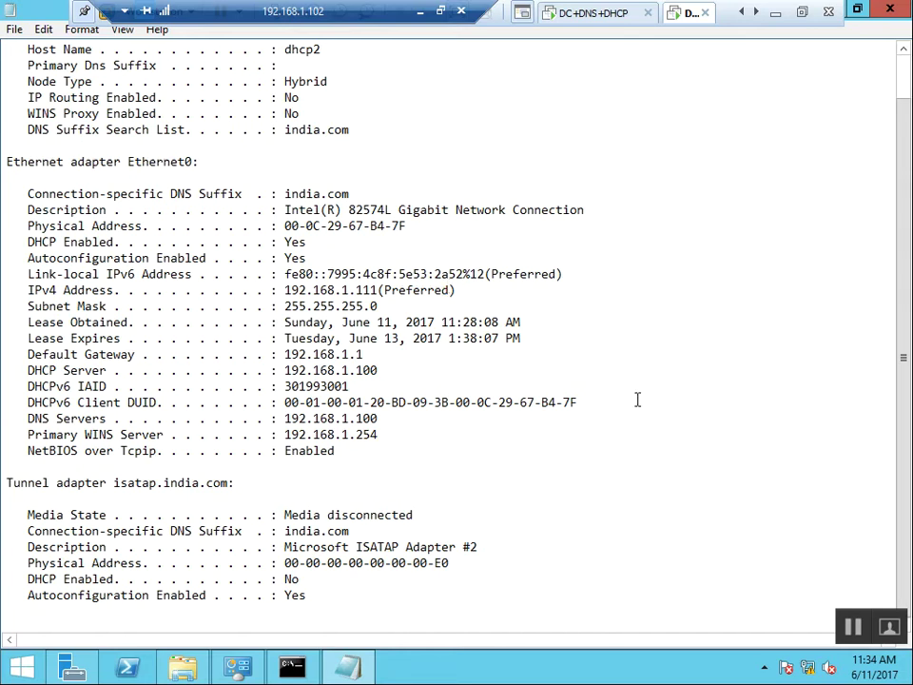
Close Notepad and the Local Disk (C:) window, returning to Command Prompt.
{"action": "left_click", "coordinate": [892, 13]}
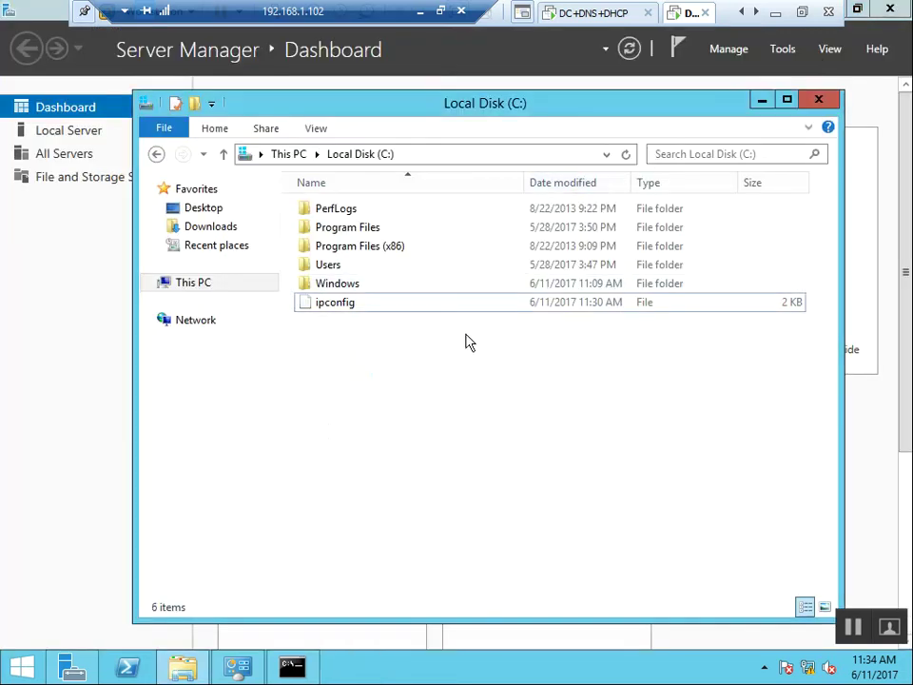
{"action": "left_click", "coordinate": [819, 99]}
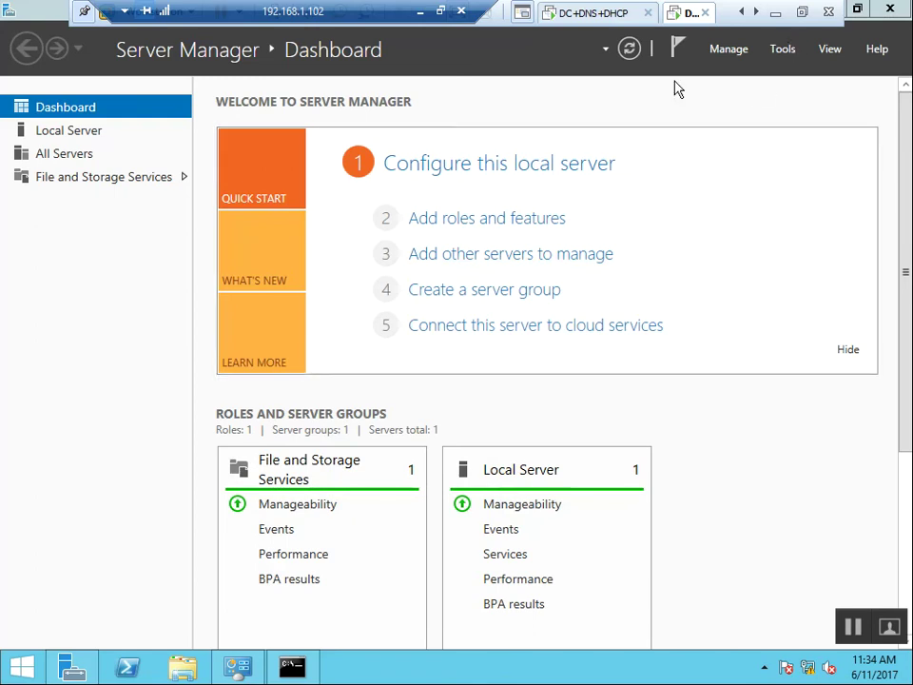
{"action": "left_click", "coordinate": [292, 666]}
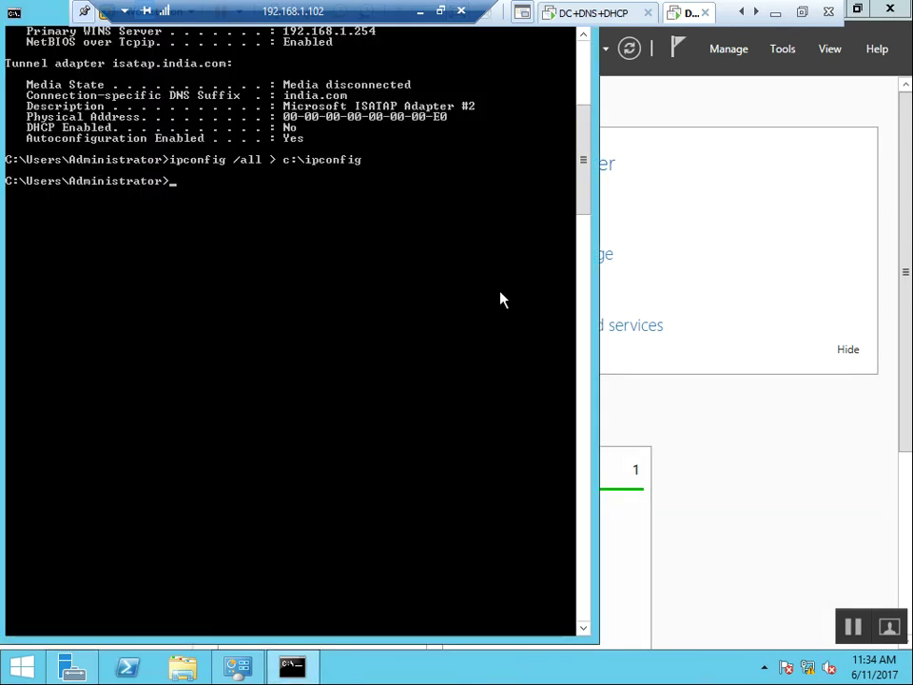
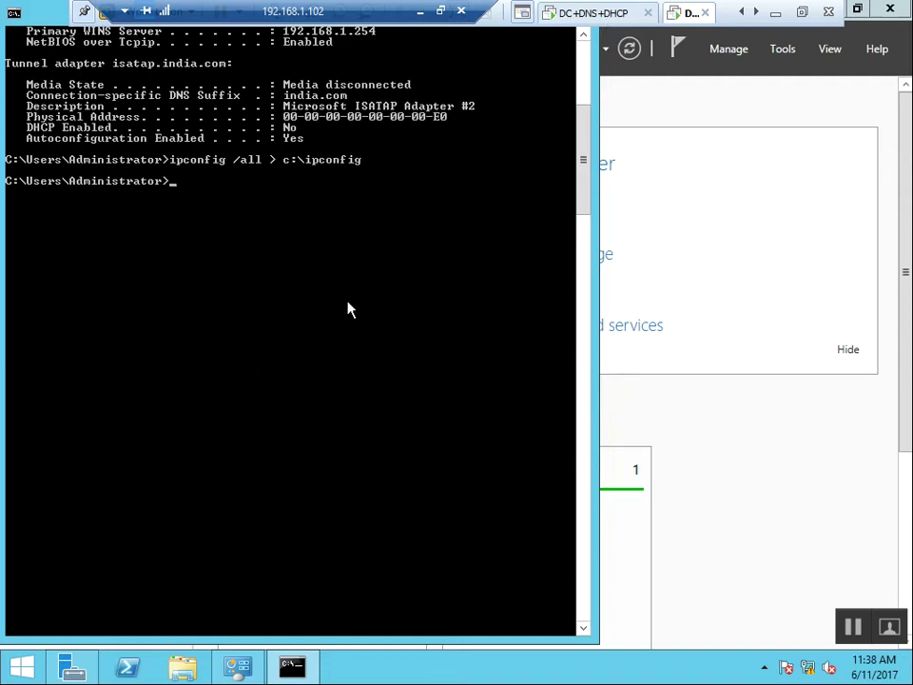
Switch to the DC+DNS+DHCP server and refresh the 192.168.1.0 scope's address leases.
{"action": "key", "text": "Up"}
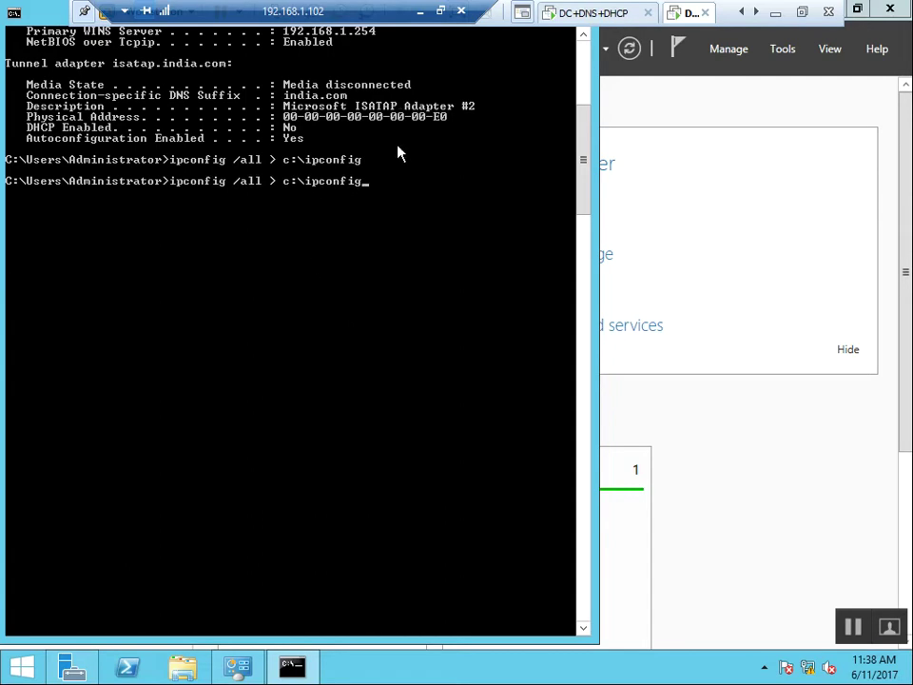
{"action": "left_click", "coordinate": [899, 87]}
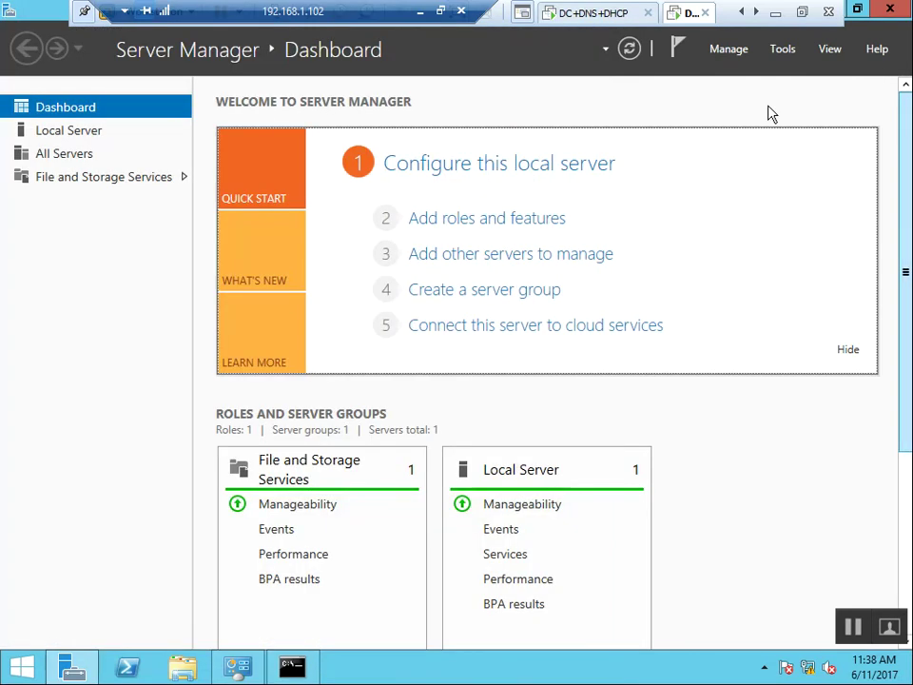
{"action": "left_click", "coordinate": [591, 16]}
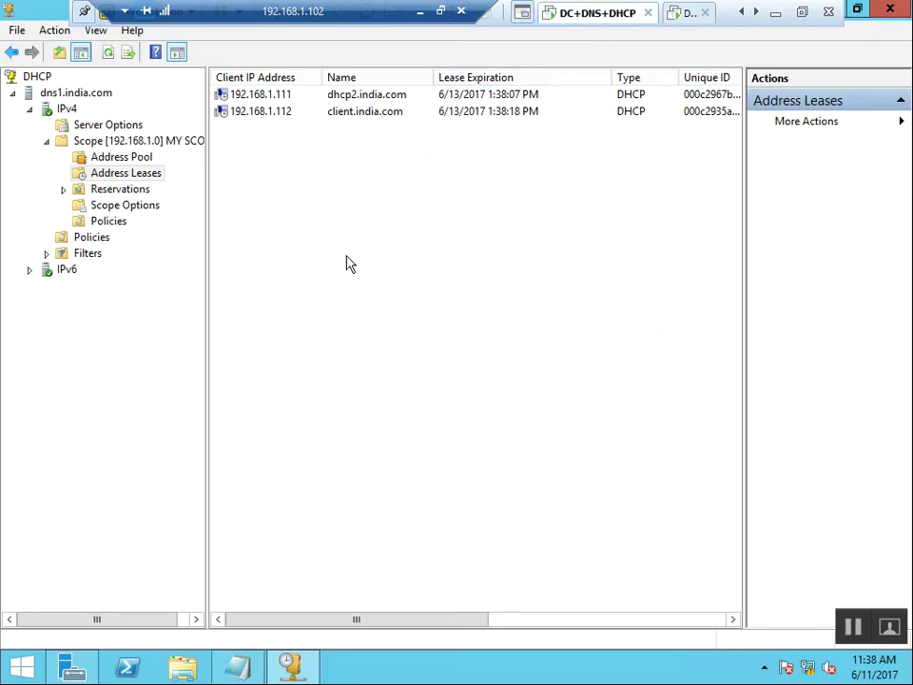
{"action": "right_click", "coordinate": [275, 268]}
{"action": "left_click", "coordinate": [338, 280]}
{"action": "left_click", "coordinate": [130, 157]}
Start a new reservation named MyReserve for IP address 192.168.1.110.
{"action": "left_click", "coordinate": [130, 190]}
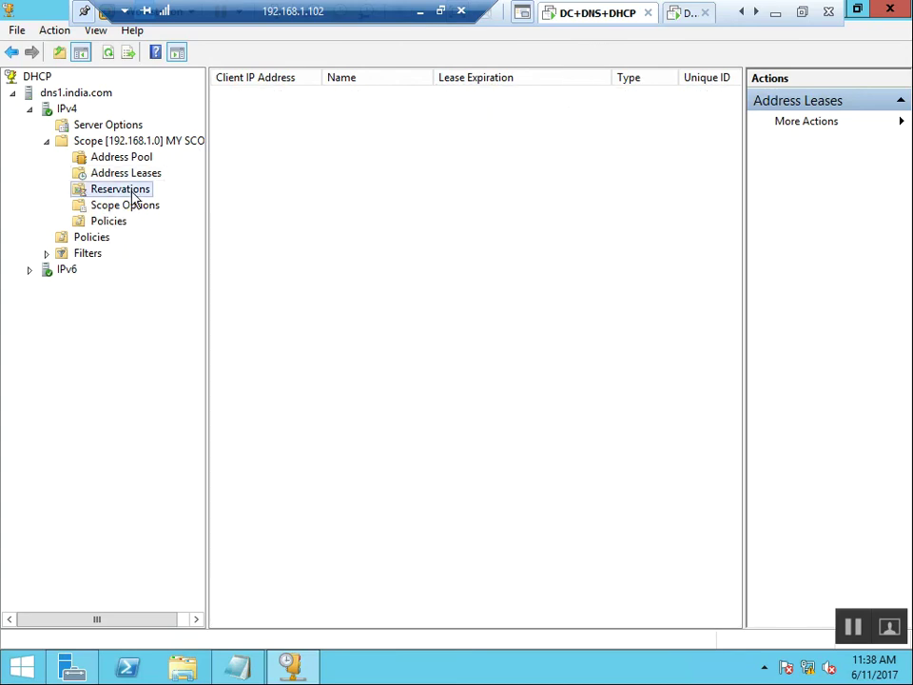
{"action": "right_click", "coordinate": [134, 197]}
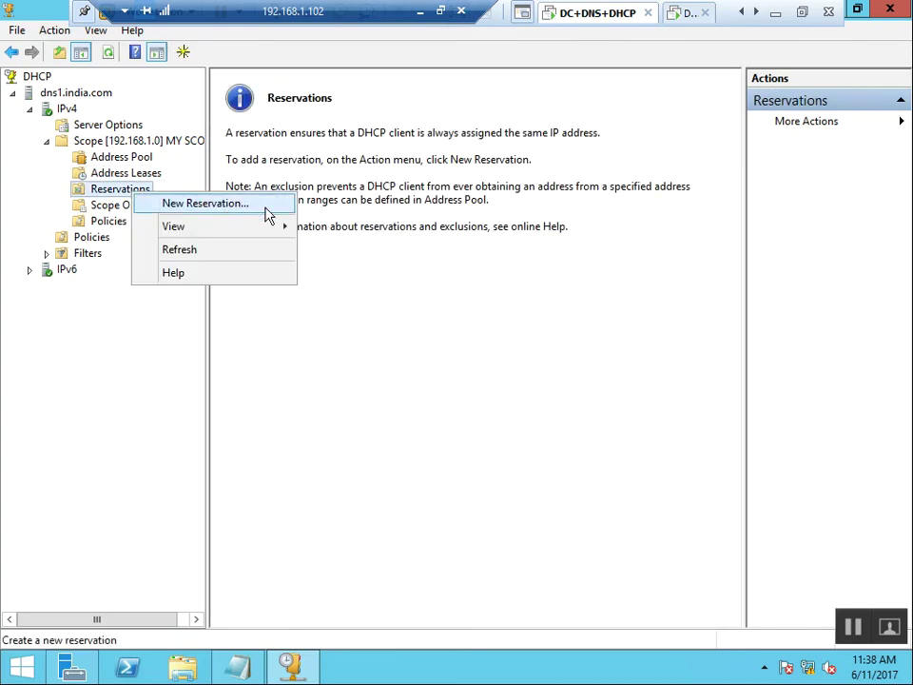
{"action": "left_click", "coordinate": [269, 206]}
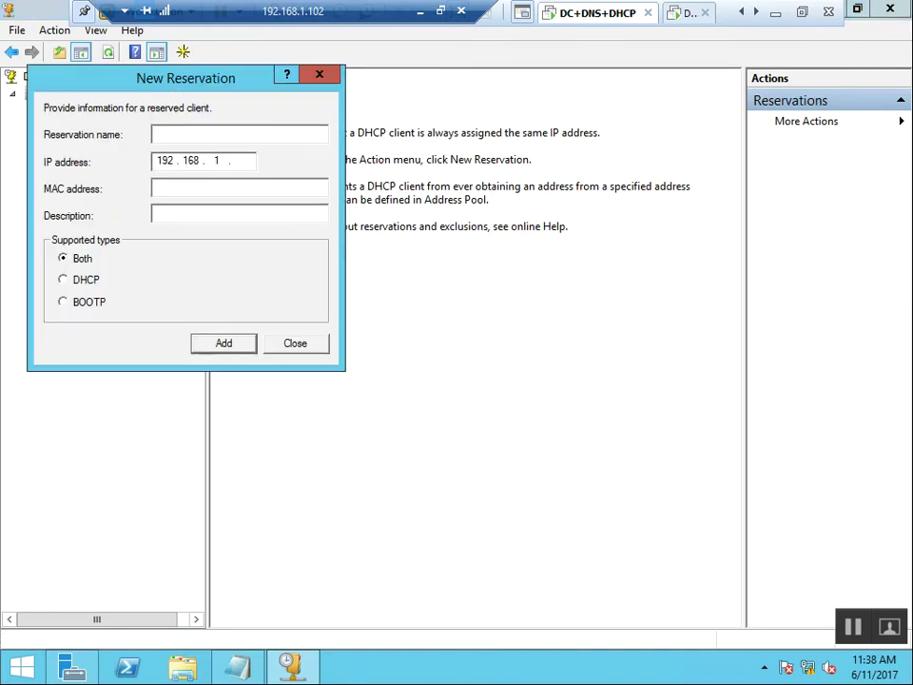
{"action": "left_click_drag", "start_coordinate": [172, 86], "coordinate": [497, 228]}
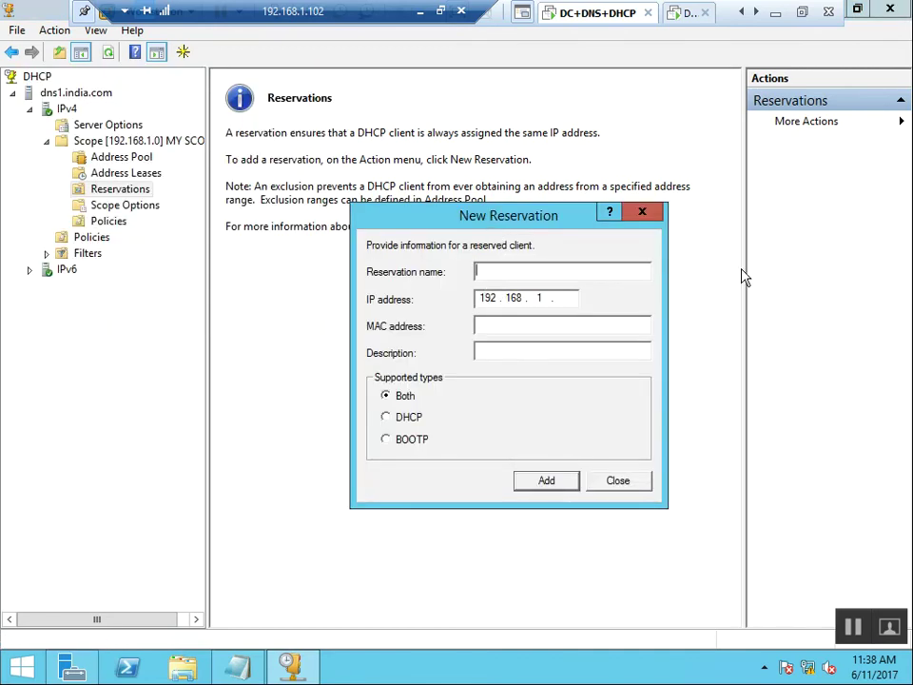
{"action": "type", "text": "MyReserve"}
{"action": "key", "text": "Tab"}
{"action": "left_click", "coordinate": [571, 299]}
{"action": "type", "text": "110"}
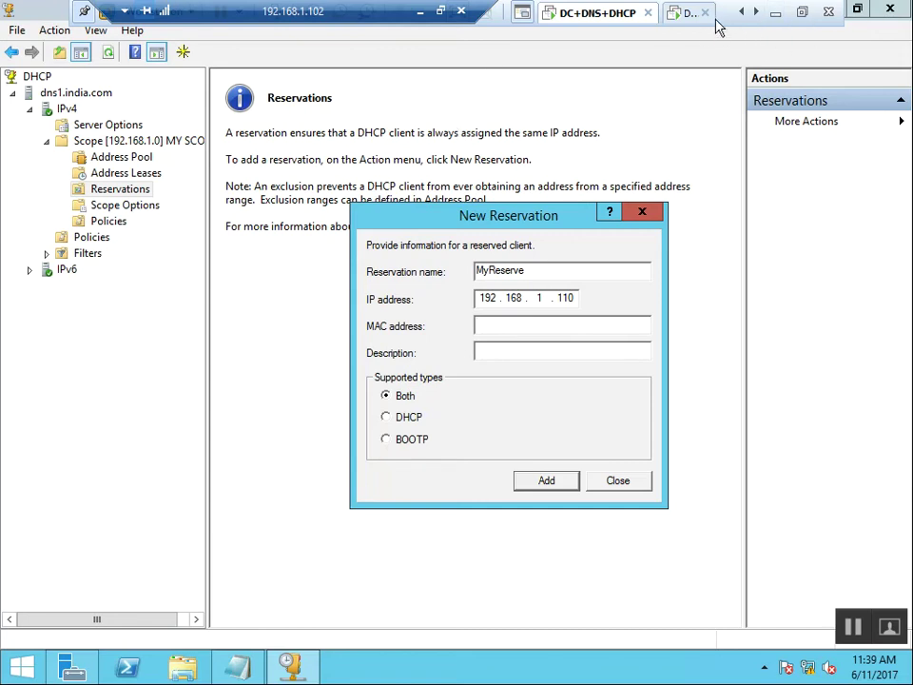
Look at the Client and DHCP2 sessions, then return to the DC+DNS+DHCP server.
{"action": "left_click", "coordinate": [756, 13]}
{"action": "left_click", "coordinate": [654, 15]}
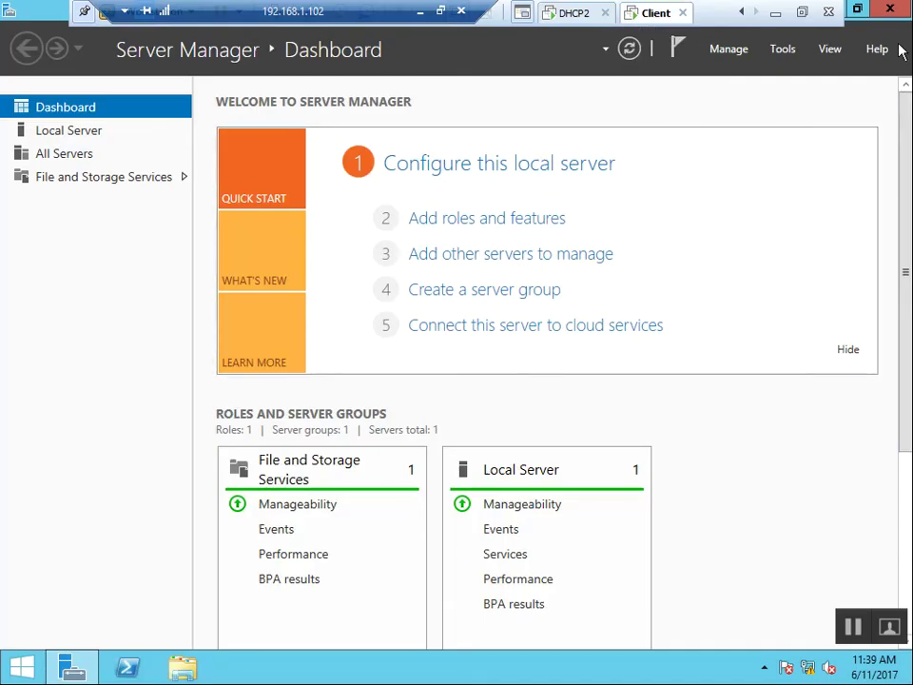
{"action": "key", "text": "super+d"}
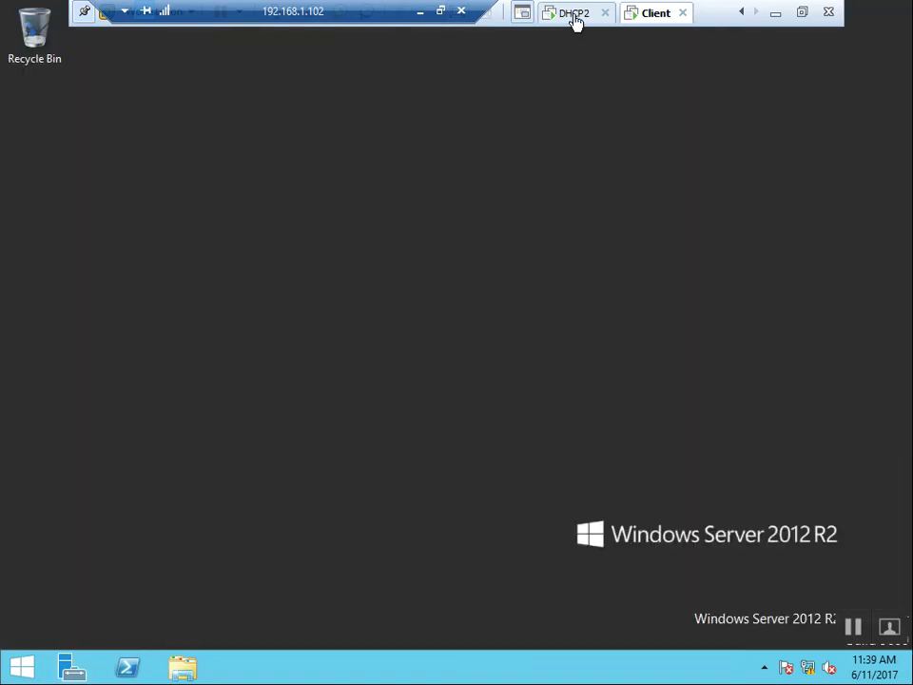
{"action": "left_click", "coordinate": [575, 21]}
{"action": "left_click", "coordinate": [743, 13]}
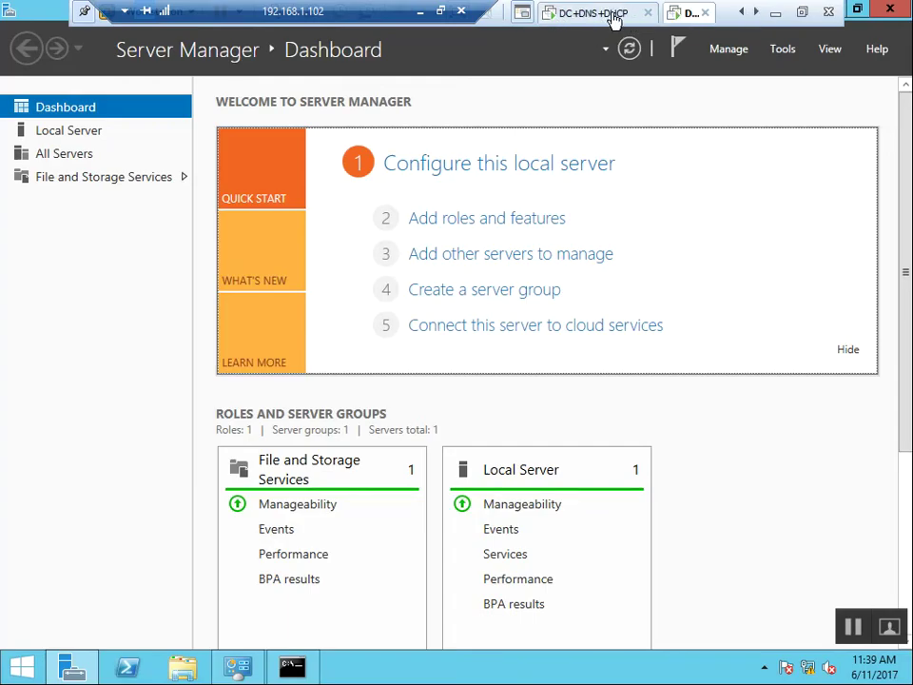
{"action": "left_click", "coordinate": [613, 16]}
Launch a command prompt from the Run box.
{"action": "type", "text": "e"}
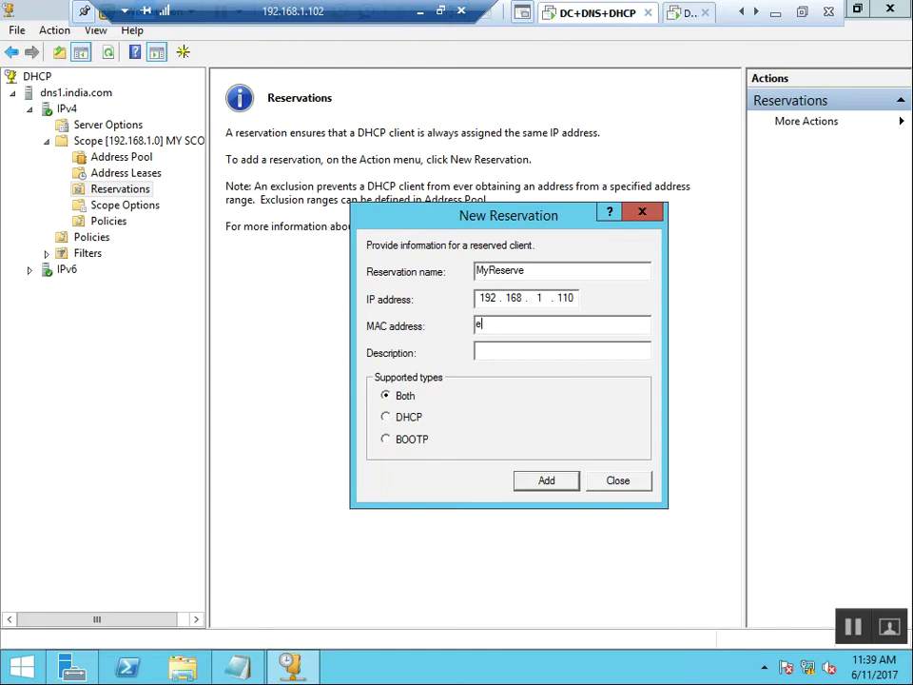
{"action": "key", "text": "super+r"}
{"action": "type", "text": "md"}
{"action": "key", "text": "Return"}
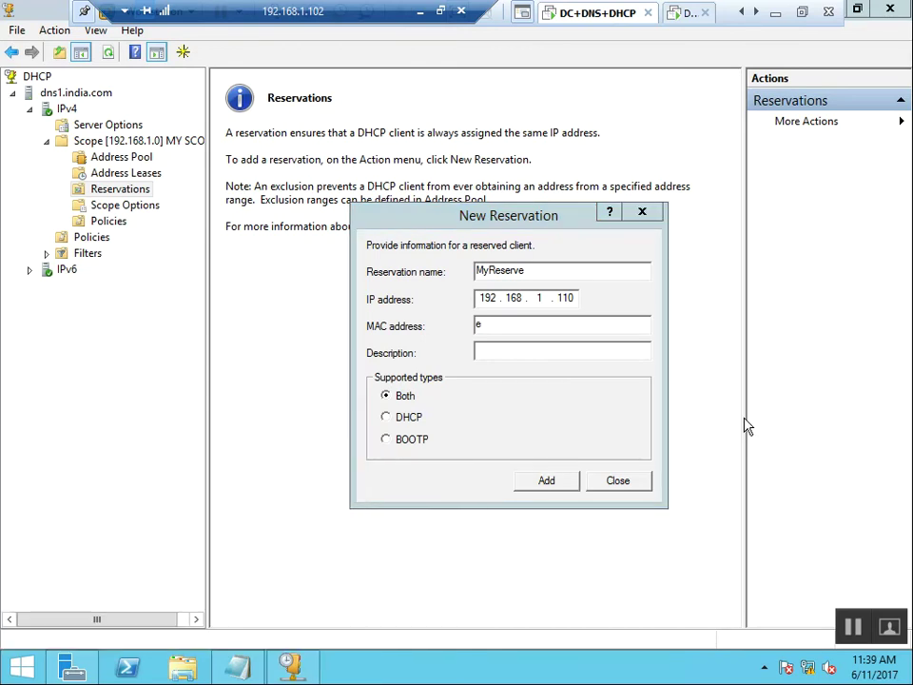
Go to the root of C: and run arp -a to list the ARP table.
{"action": "type", "text": "cd\\"}
{"action": "key", "text": "Return"}
{"action": "key", "text": "Return"}
{"action": "type", "text": "apr"}
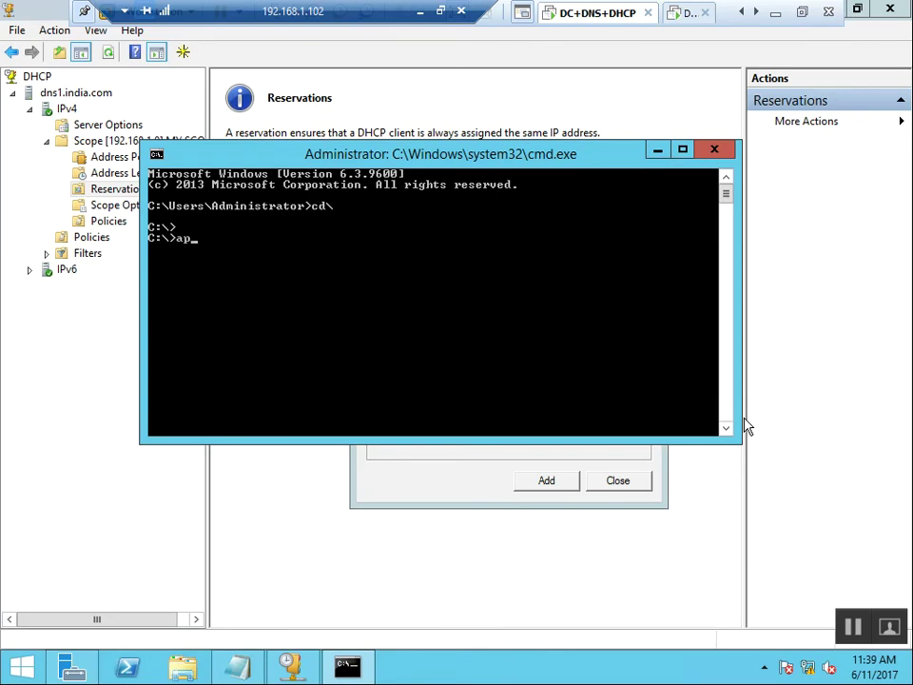
{"action": "key", "text": "BackSpace"}
{"action": "key", "text": "BackSpace"}
{"action": "key", "text": "BackSpace"}
{"action": "type", "text": "arp -a"}
{"action": "key", "text": "Return"}
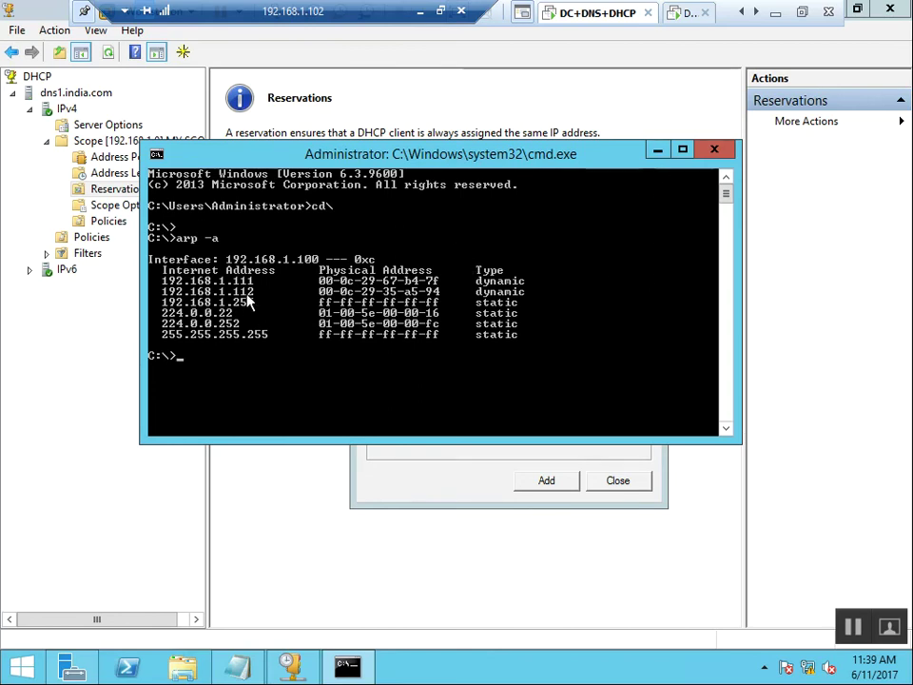
Copy the MAC address of 192.168.1.112 from the console and minimize it.
{"action": "left_click", "coordinate": [157, 154]}
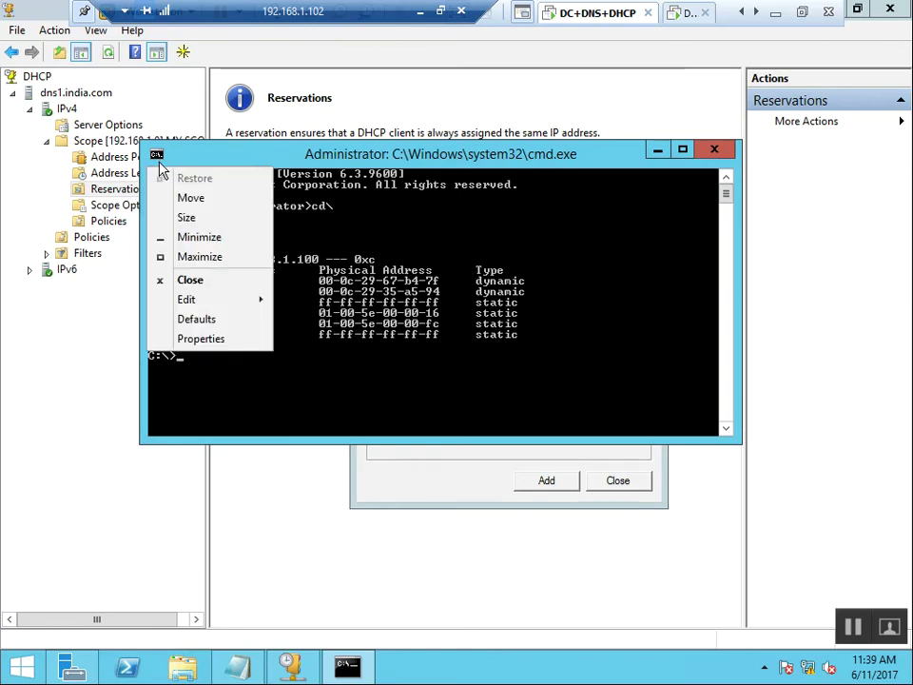
{"action": "mouse_move", "coordinate": [203, 301]}
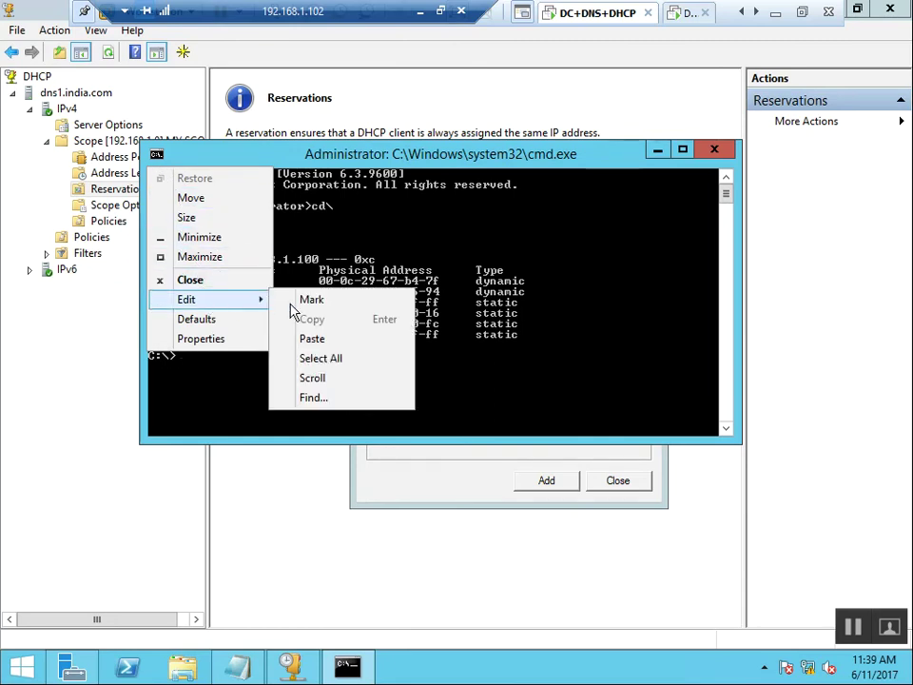
{"action": "left_click", "coordinate": [306, 300]}
{"action": "left_click_drag", "start_coordinate": [320, 292], "coordinate": [453, 300]}
{"action": "key", "text": "ctrl+c"}
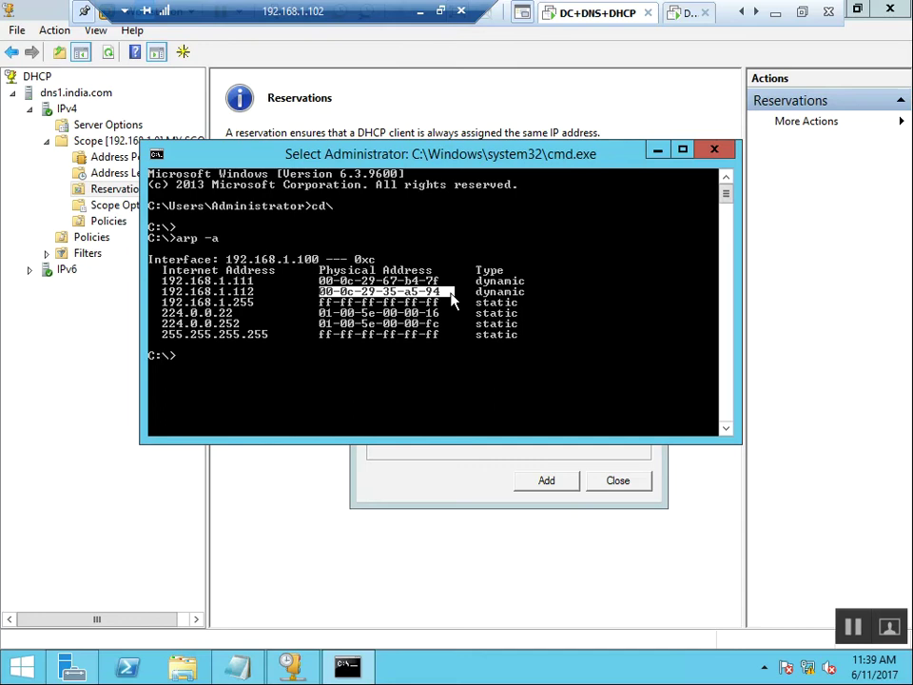
{"action": "key", "text": "Return"}
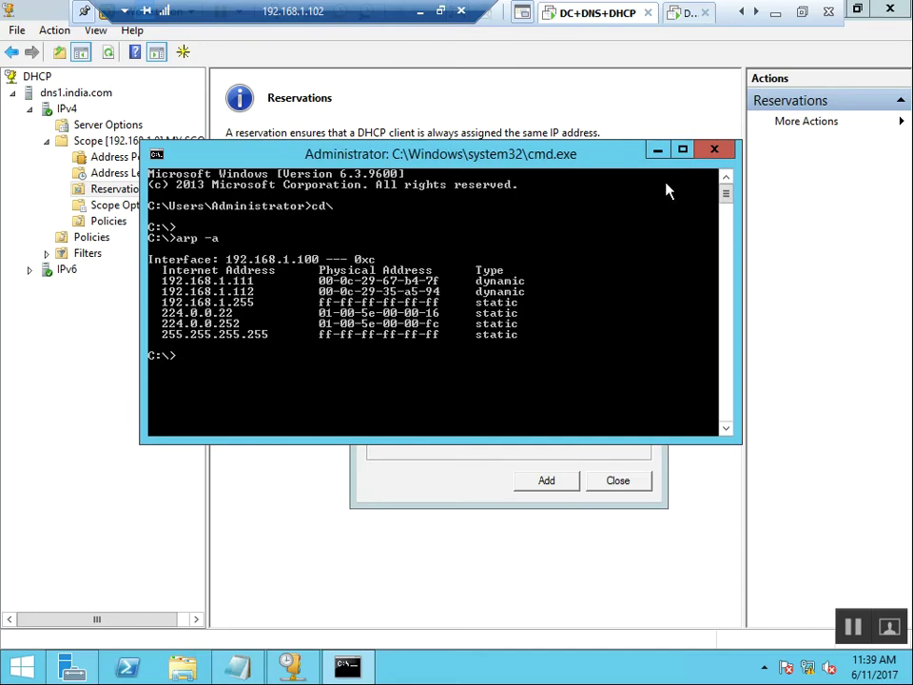
{"action": "left_click", "coordinate": [659, 150]}
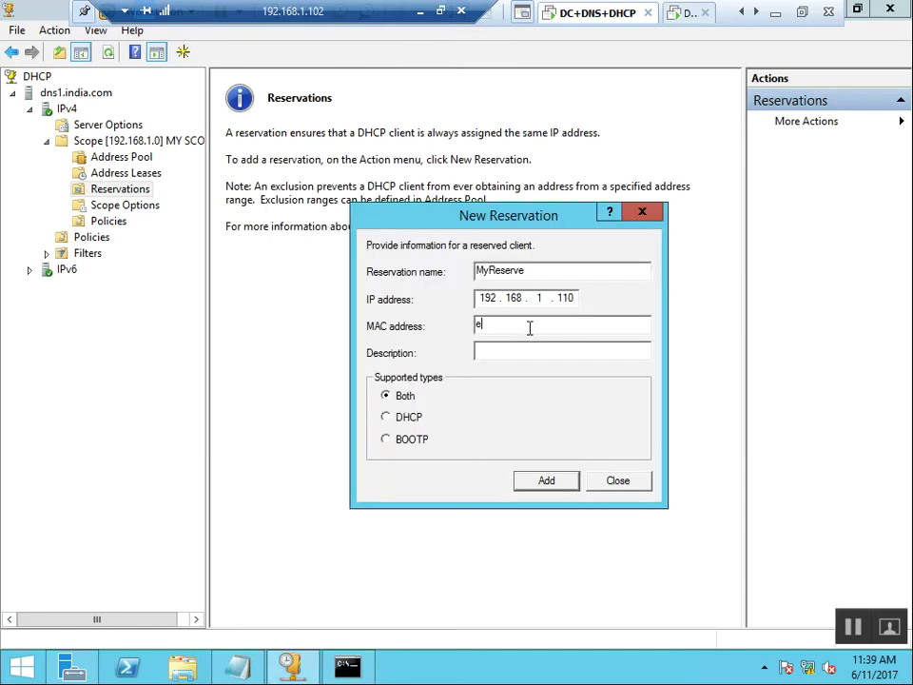
Paste MAC 00-0c-29-35-a5-94, describe it 'this is a reserver system by admin', set DHCP only, and add it.
{"action": "key", "text": "BackSpace"}
{"action": "key", "text": "ctrl+v"}
{"action": "left_click", "coordinate": [546, 354]}
{"action": "type", "text": "this is a reserver system by admin"}
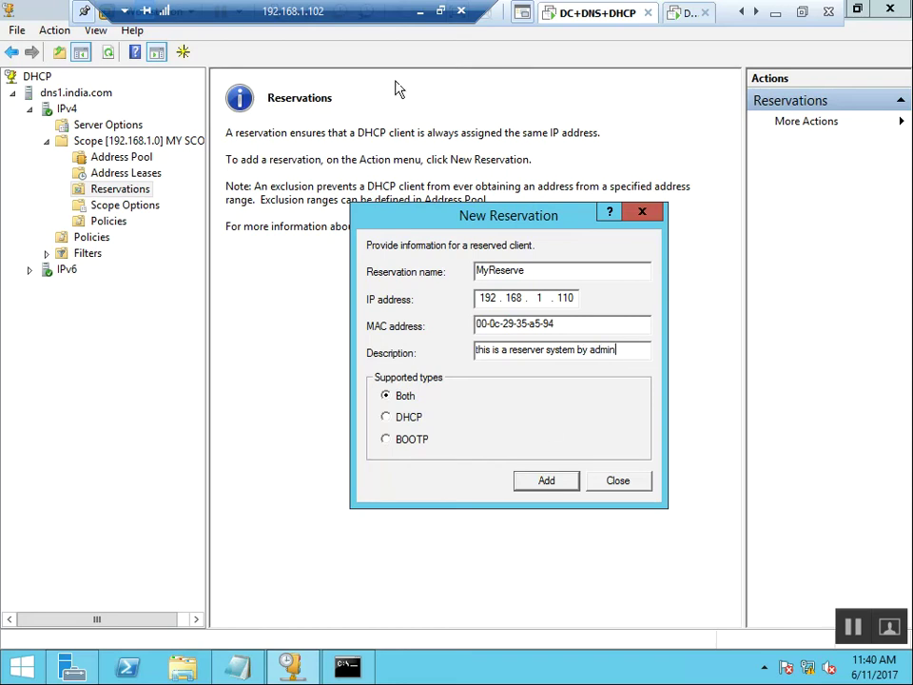
{"action": "left_click", "coordinate": [398, 418]}
{"action": "left_click", "coordinate": [546, 481]}
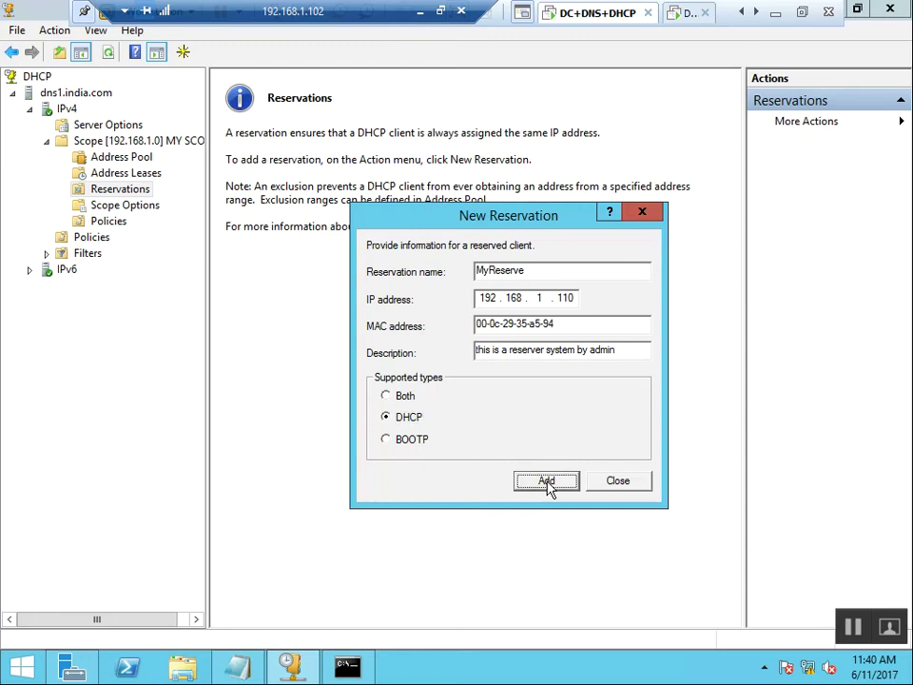
{"action": "left_click", "coordinate": [618, 481]}
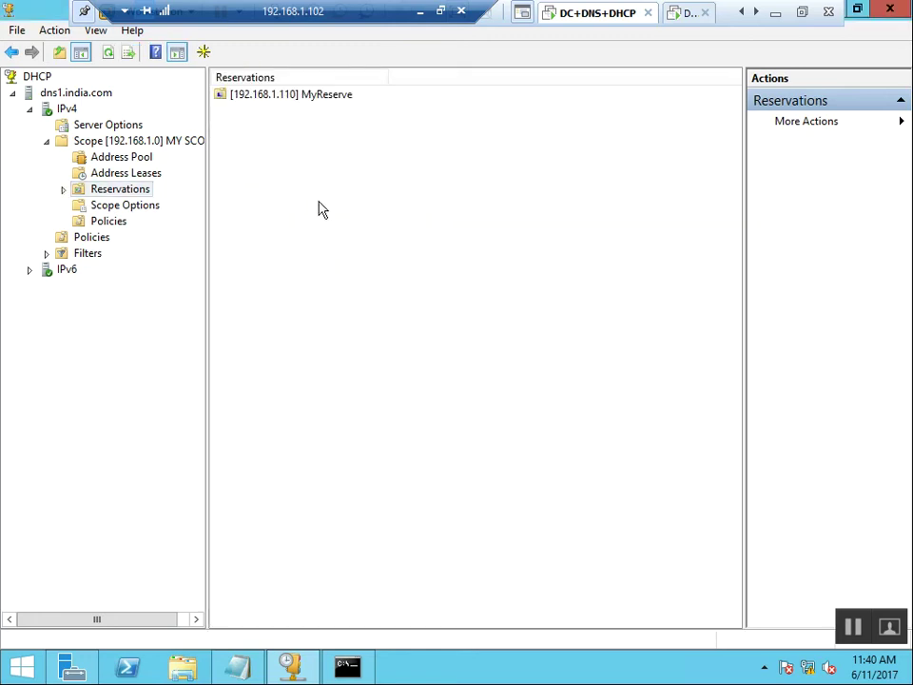
{"action": "right_click", "coordinate": [320, 195]}
{"action": "left_click", "coordinate": [363, 229]}
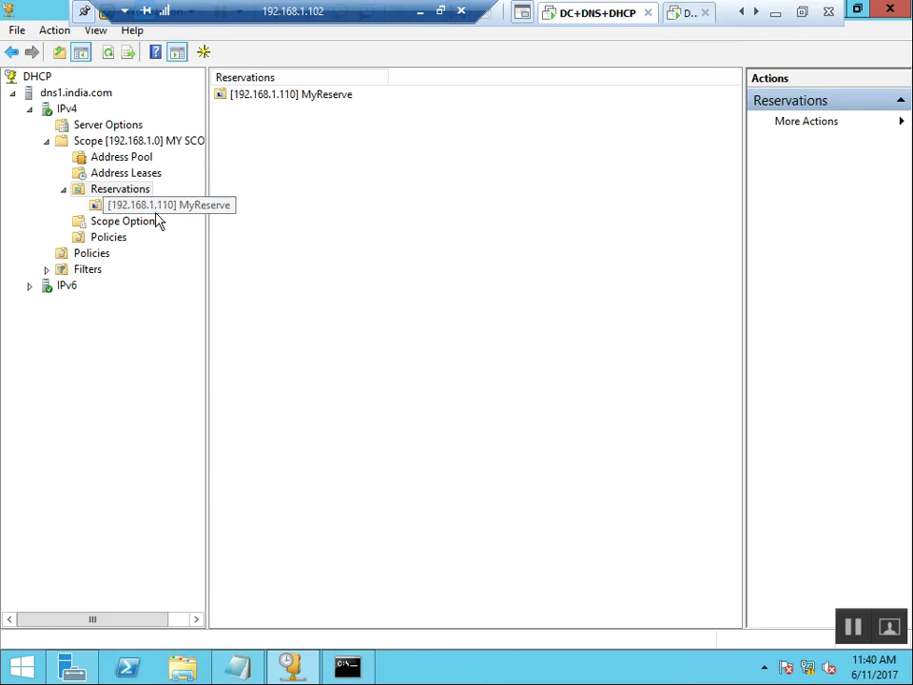
{"action": "left_click", "coordinate": [222, 208]}
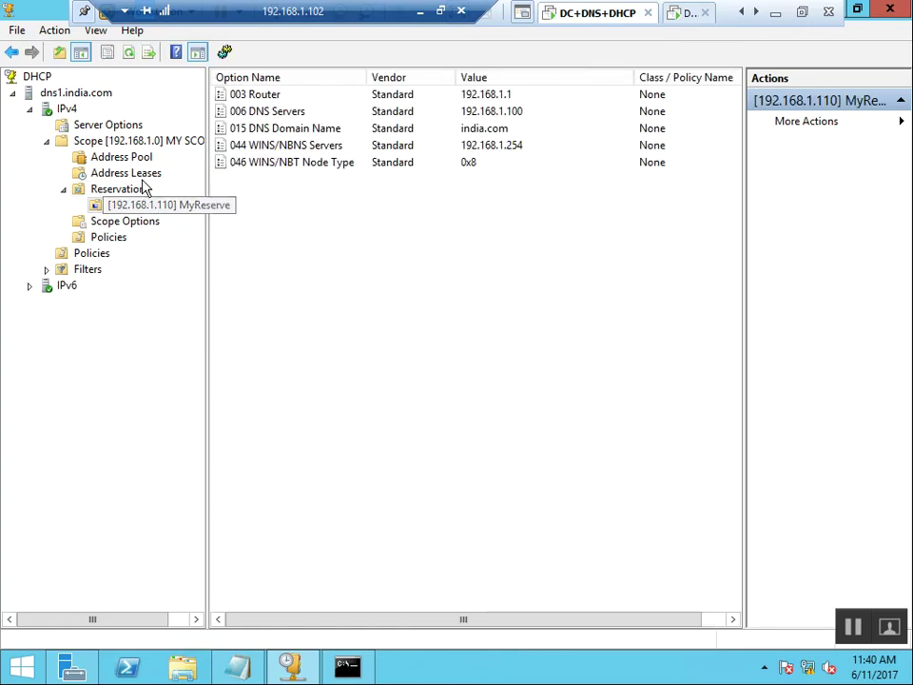
{"action": "left_click", "coordinate": [139, 175]}
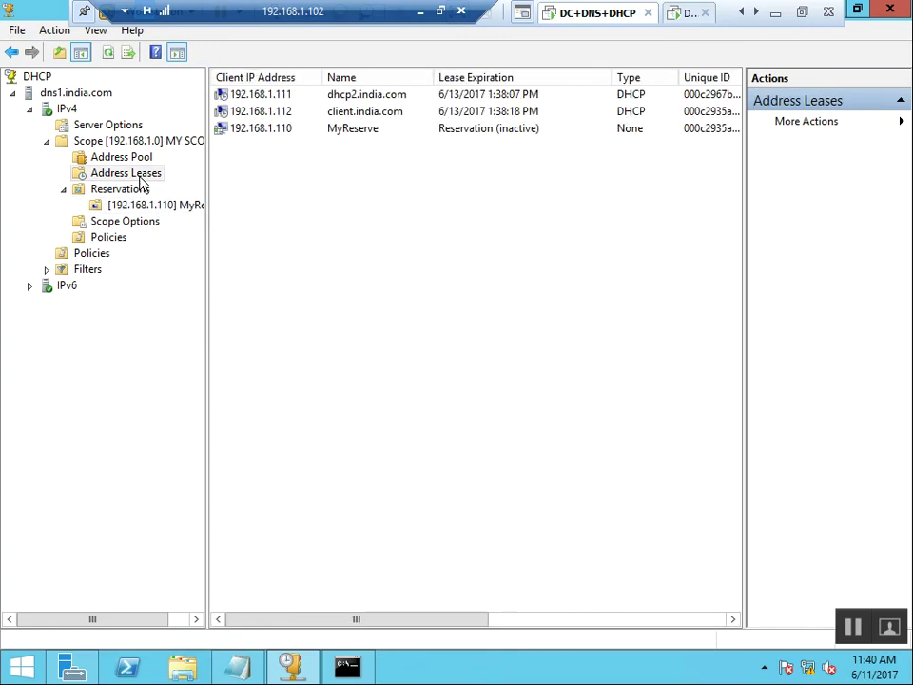
{"action": "left_click", "coordinate": [243, 129]}
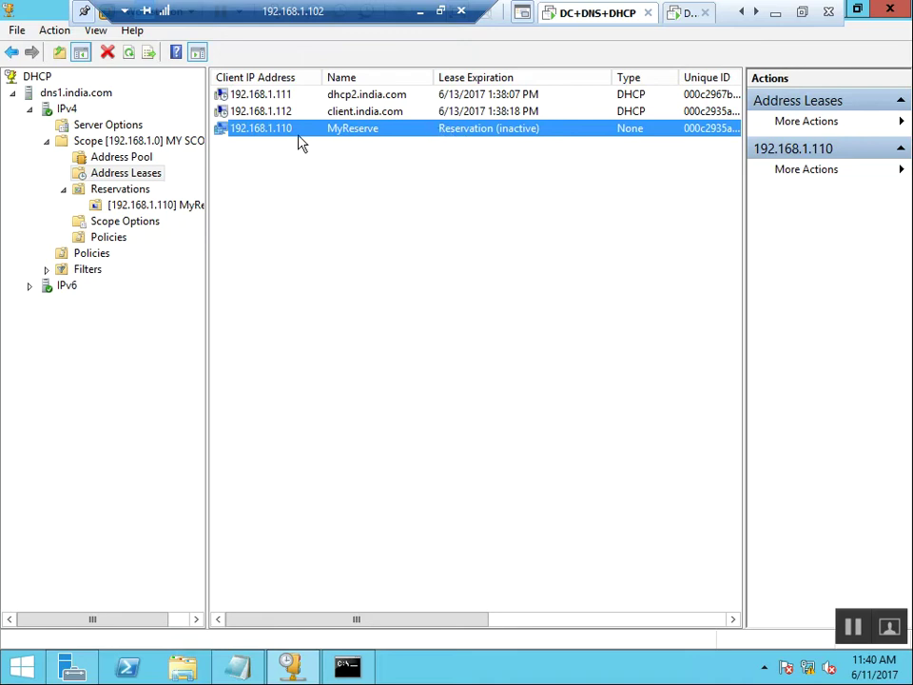
{"action": "left_click", "coordinate": [306, 167]}
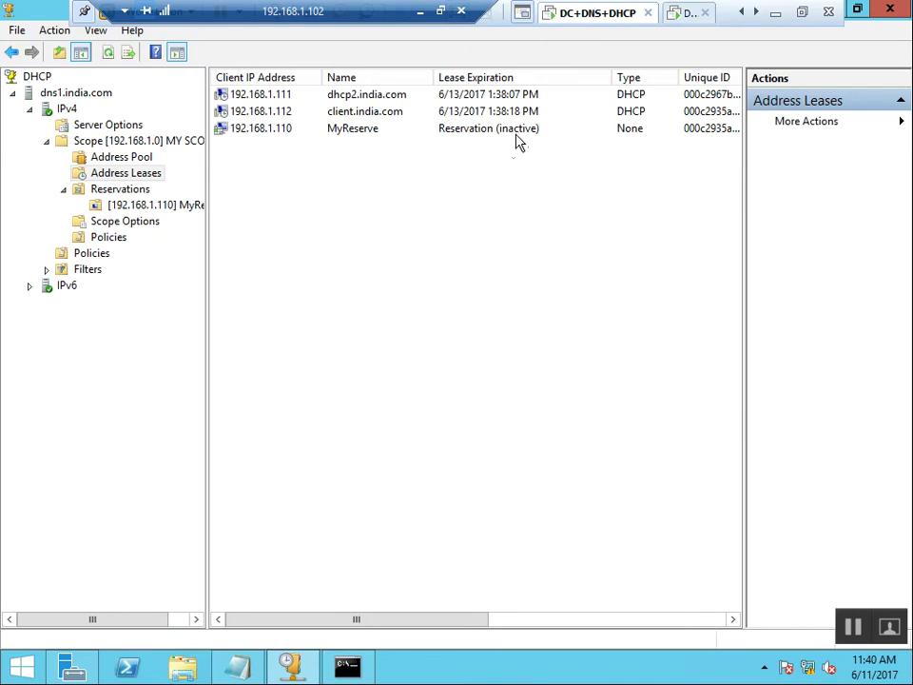
{"action": "right_click", "coordinate": [319, 222]}
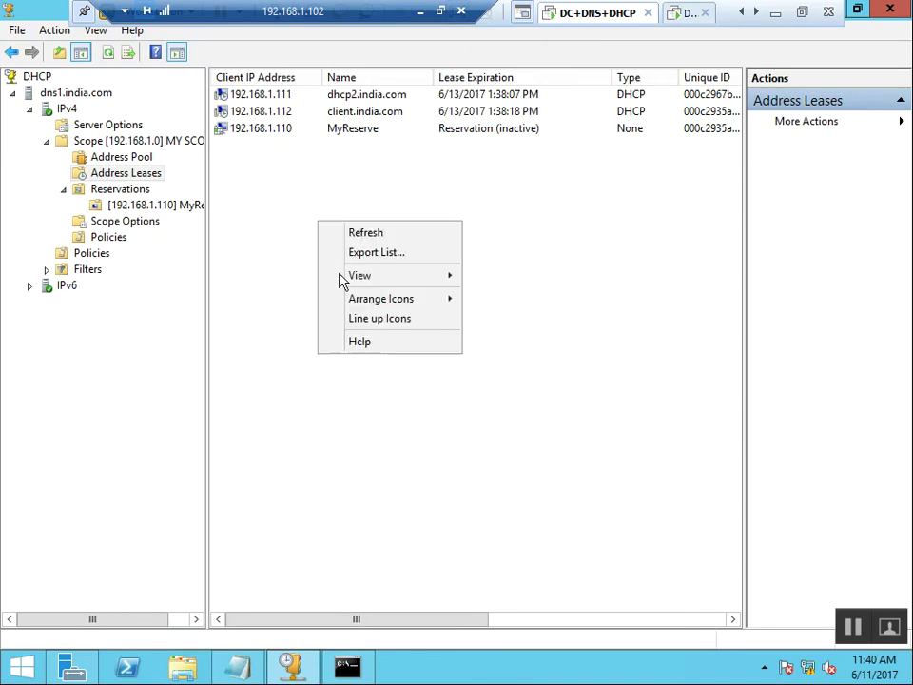
{"action": "left_click", "coordinate": [375, 233]}
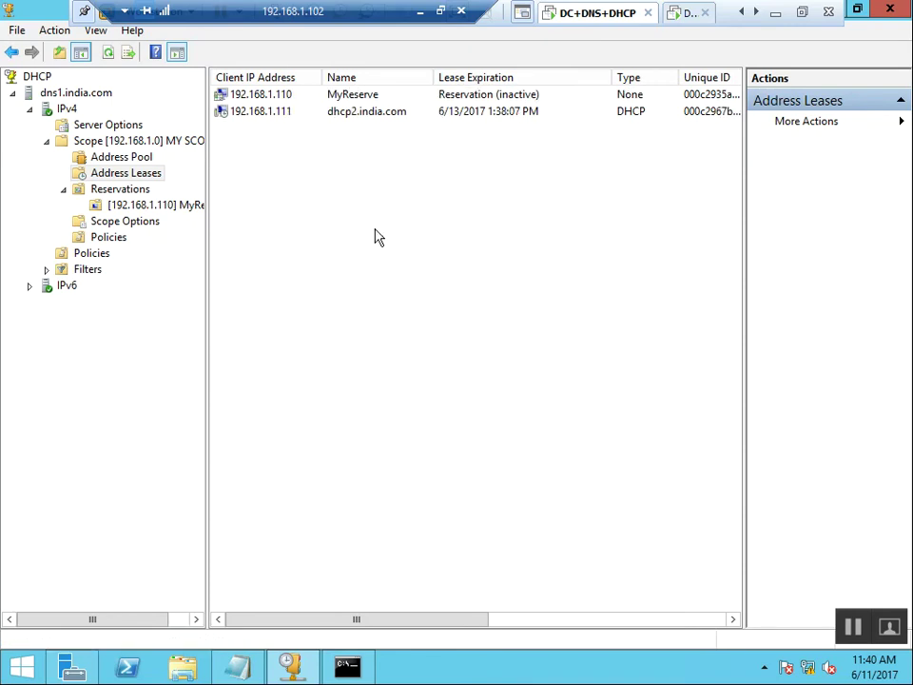
{"action": "right_click", "coordinate": [340, 173]}
{"action": "left_click", "coordinate": [386, 184]}
{"action": "left_click", "coordinate": [469, 95]}
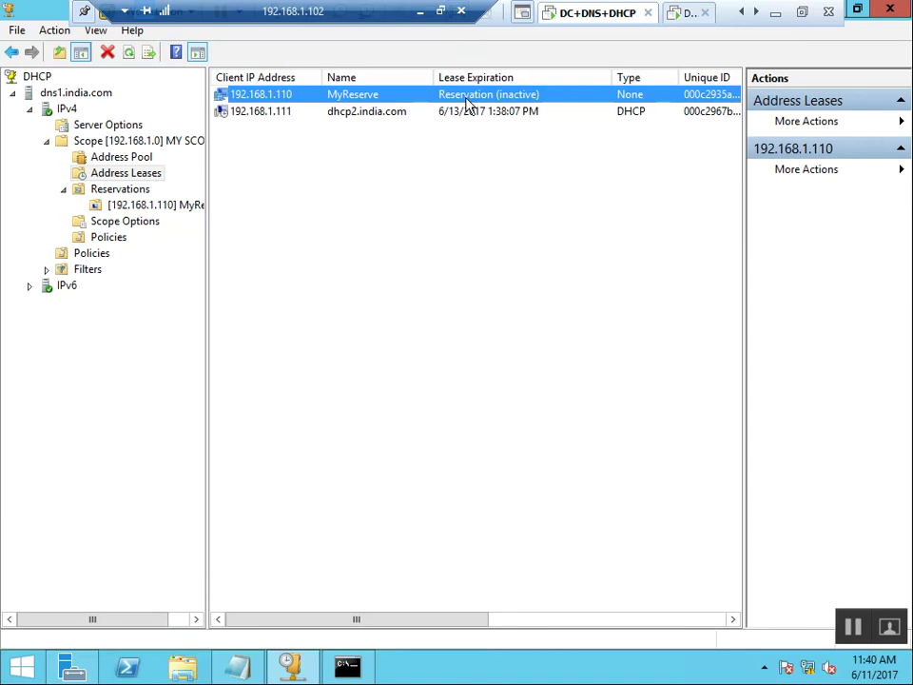
On the Client machine, open a command prompt at the root of C:.
{"action": "left_click", "coordinate": [755, 13]}
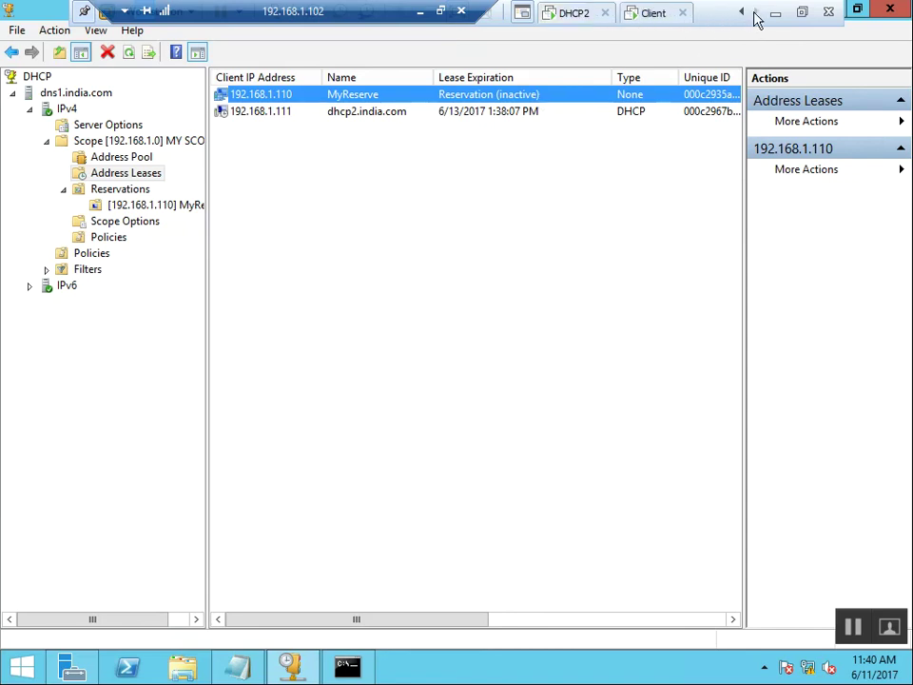
{"action": "left_click", "coordinate": [649, 23]}
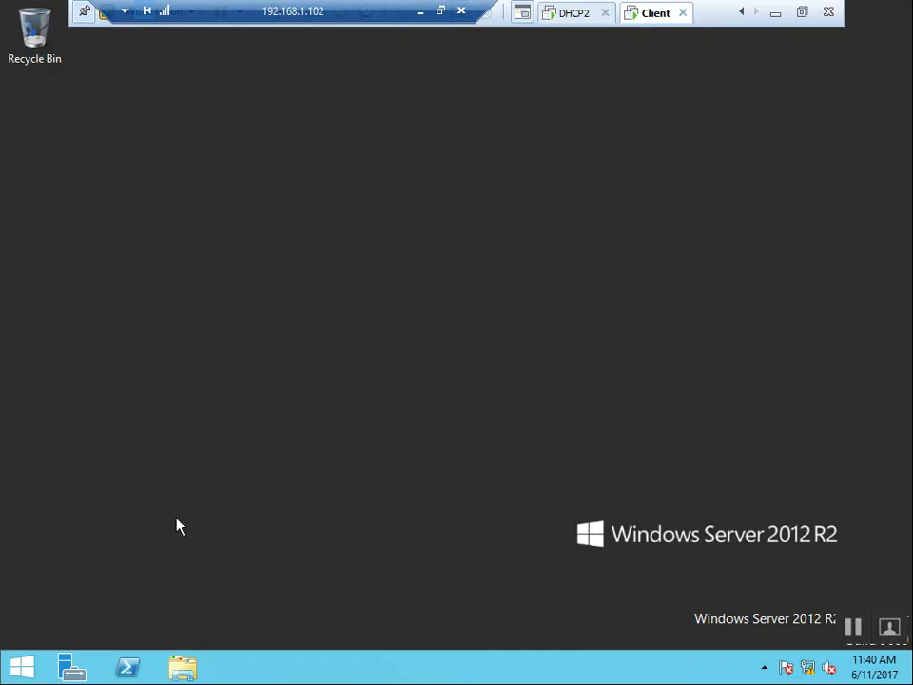
{"action": "key", "text": "super+r"}
{"action": "key", "text": "BackSpace"}
{"action": "type", "text": "cmd"}
{"action": "key", "text": "Return"}
{"action": "type", "text": "cd"}
{"action": "key", "text": "Return"}
{"action": "key", "text": "Return"}
{"action": "key", "text": "Return"}
Run ipconfig /release and then ipconfig /renew on the client.
{"action": "type", "text": "ipconfig"}
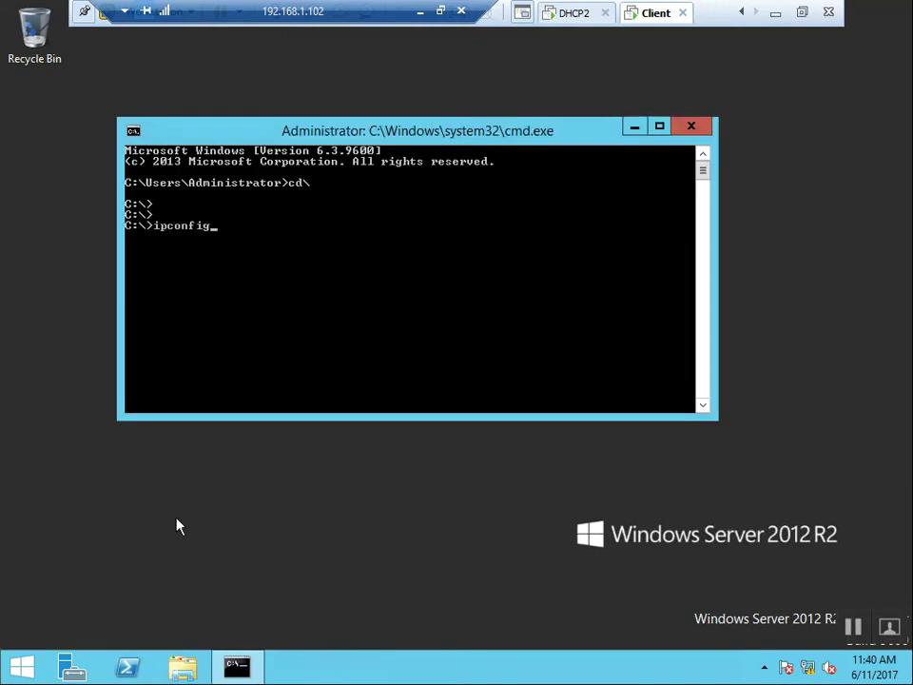
{"action": "type", "text": " /release"}
{"action": "key", "text": "Return"}
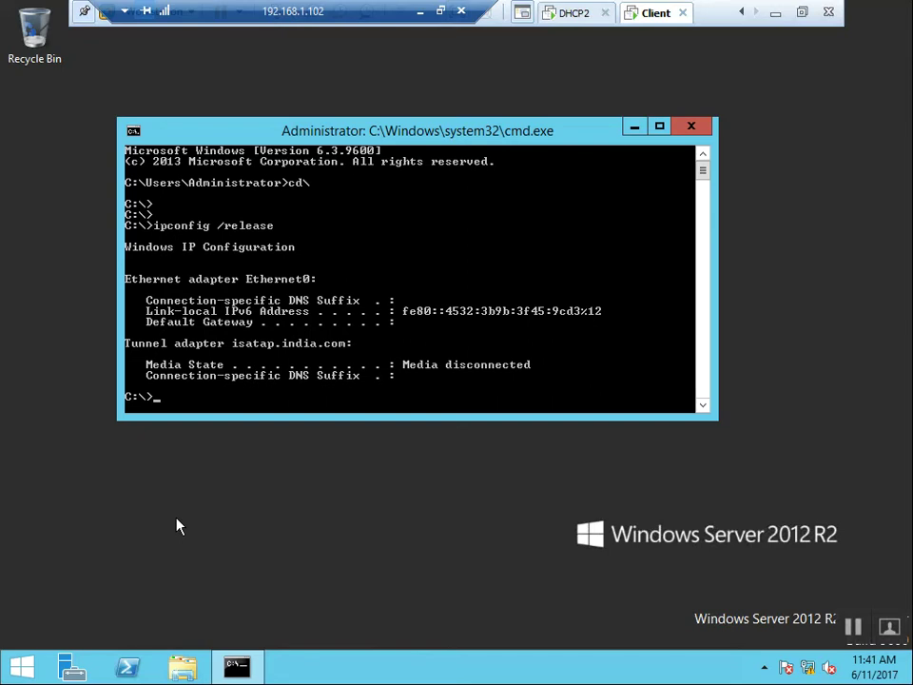
{"action": "key", "text": "Up"}
{"action": "key", "text": "BackSpace"}
{"action": "key", "text": "BackSpace"}
{"action": "key", "text": "BackSpace"}
{"action": "key", "text": "BackSpace"}
{"action": "key", "text": "BackSpace"}
{"action": "type", "text": "new"}
{"action": "key", "text": "Return"}
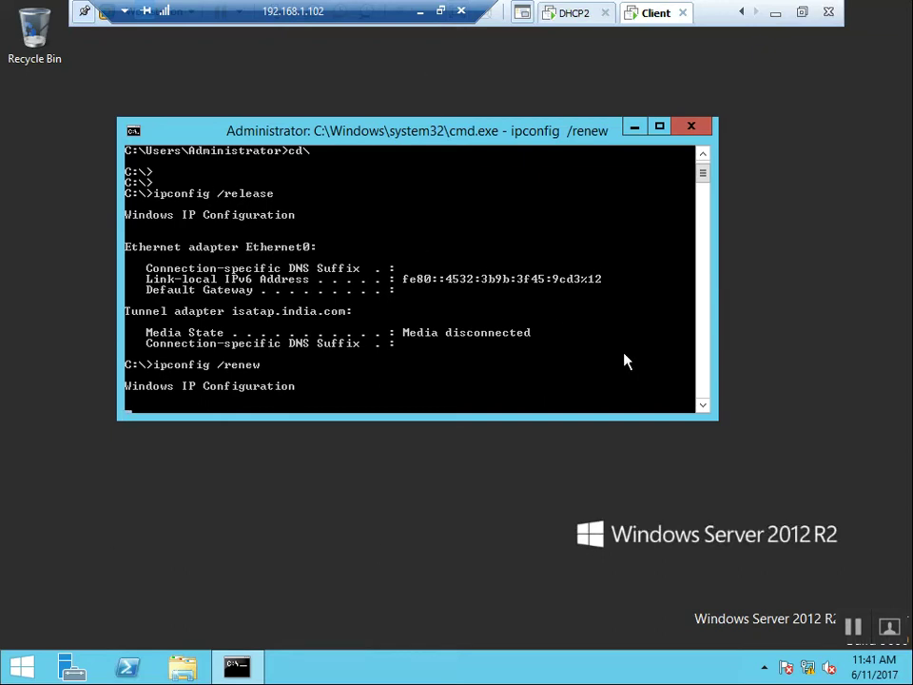
{"action": "left_click", "coordinate": [702, 405]}
{"action": "left_click", "coordinate": [702, 405]}
{"action": "left_click", "coordinate": [703, 404]}
{"action": "left_click", "coordinate": [703, 404]}
{"action": "left_click", "coordinate": [702, 405]}
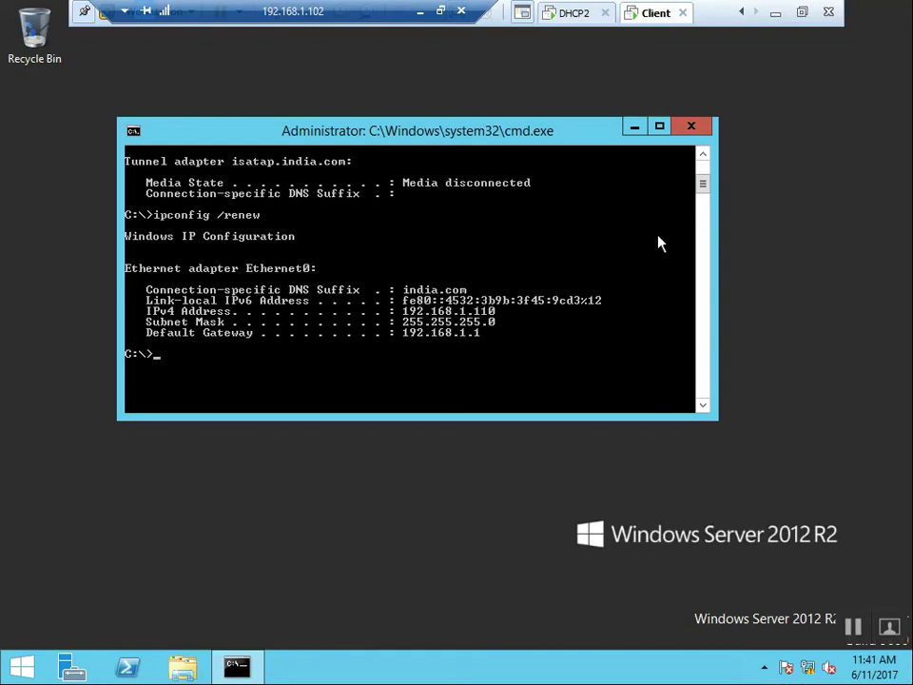
Run ipconfig /all to confirm 192.168.1.110 from server 192.168.1.100, then close the prompt.
{"action": "key", "text": "Up"}
{"action": "key", "text": "Up"}
{"action": "key", "text": "Up"}
{"action": "key", "text": "Escape"}
{"action": "type", "text": "io"}
{"action": "key", "text": "BackSpace"}
{"action": "type", "text": "pconfg"}
{"action": "key", "text": "BackSpace"}
{"action": "type", "text": "ig /all"}
{"action": "key", "text": "Return"}
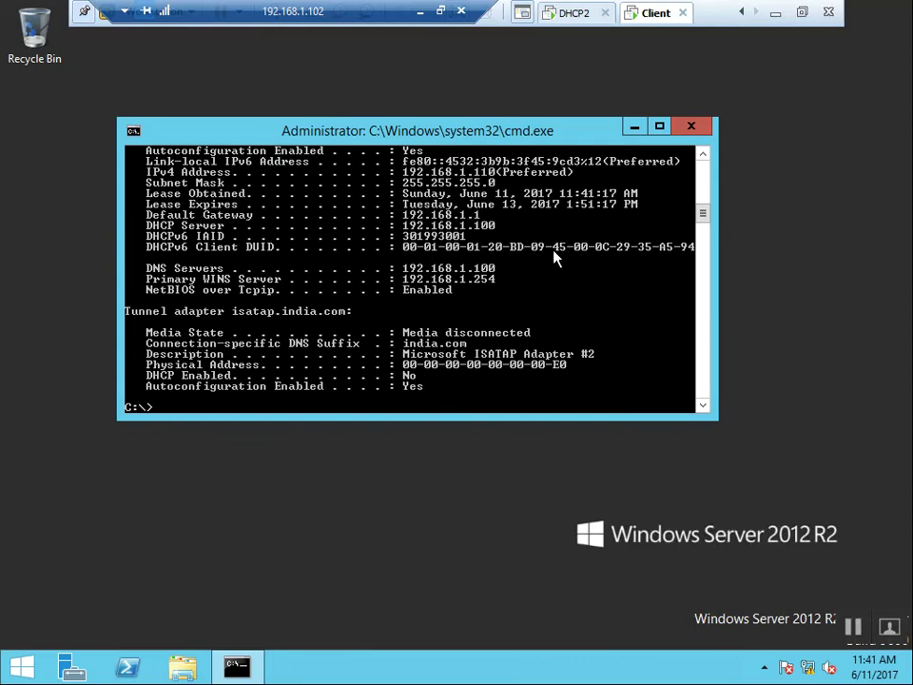
{"action": "scroll", "coordinate": [704, 169], "scroll_direction": "up", "scroll_amount": 1}
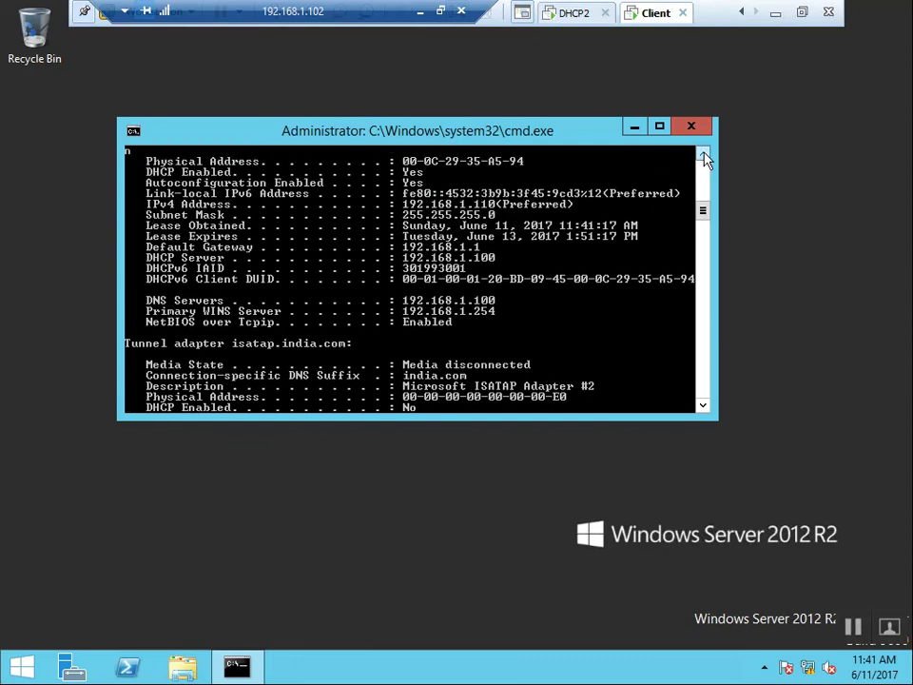
{"action": "scroll", "coordinate": [704, 155], "scroll_direction": "up", "scroll_amount": 1}
{"action": "left_click", "coordinate": [704, 155]}
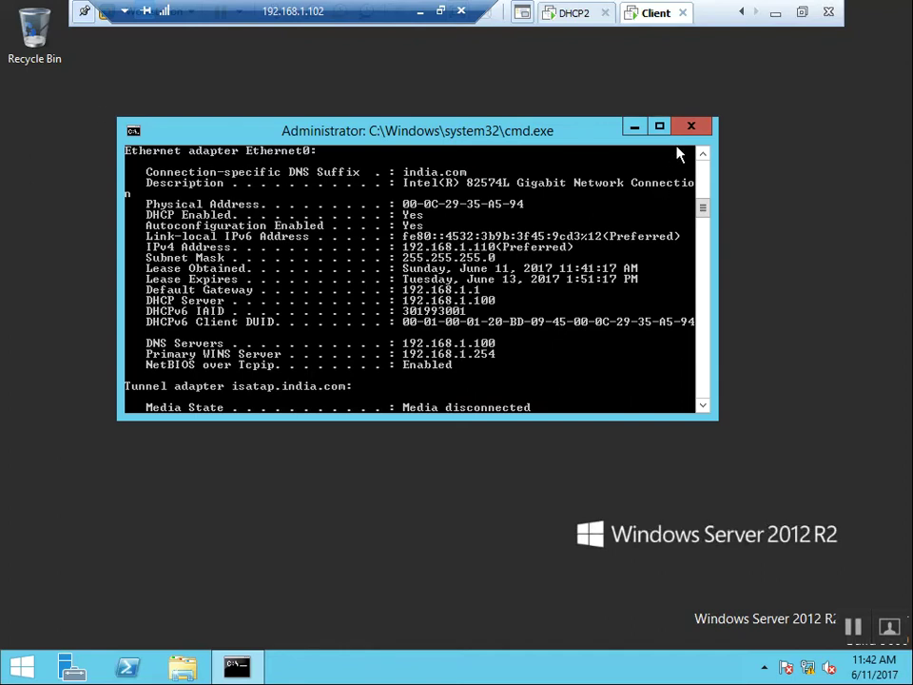
{"action": "key", "text": "alt+F4"}
Return to the DHCP server, refresh the address leases, and select the 192.168.1.110 lease.
{"action": "left_click", "coordinate": [741, 11]}
{"action": "left_click", "coordinate": [741, 12]}
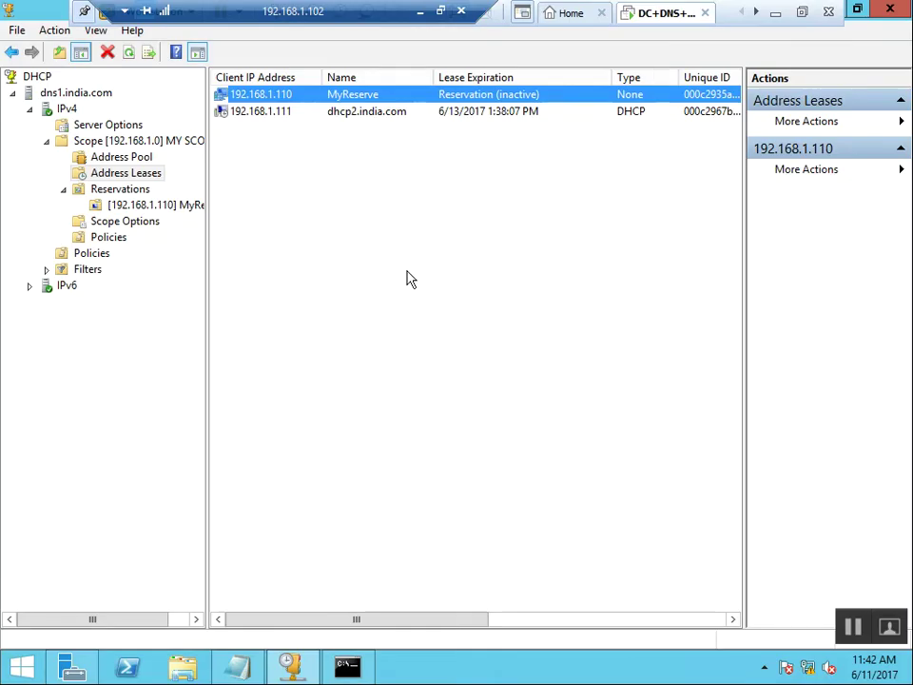
{"action": "left_click", "coordinate": [416, 324]}
{"action": "right_click", "coordinate": [403, 273]}
{"action": "left_click", "coordinate": [466, 284]}
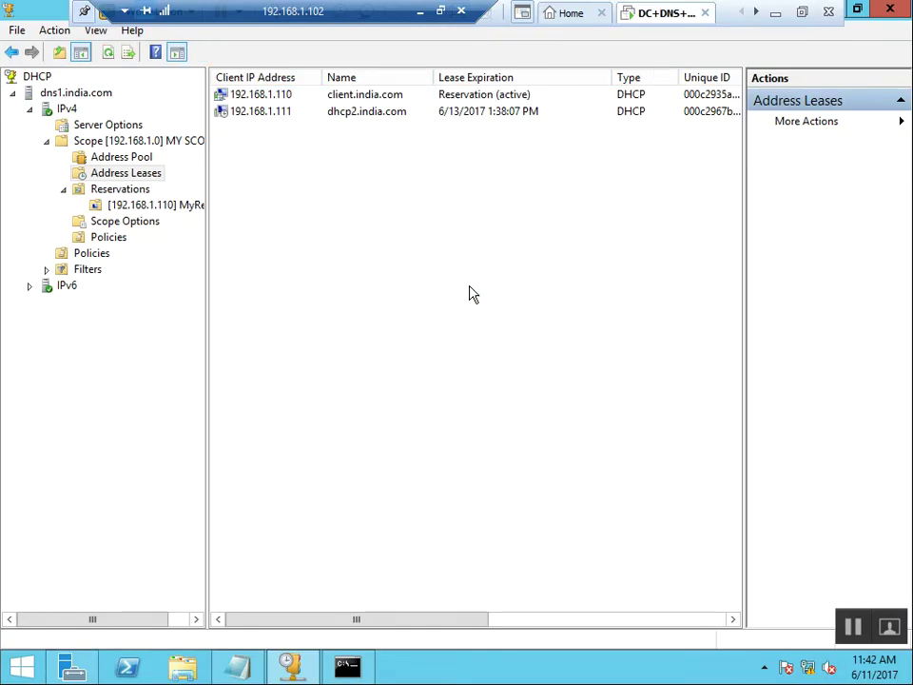
{"action": "left_click", "coordinate": [494, 95]}
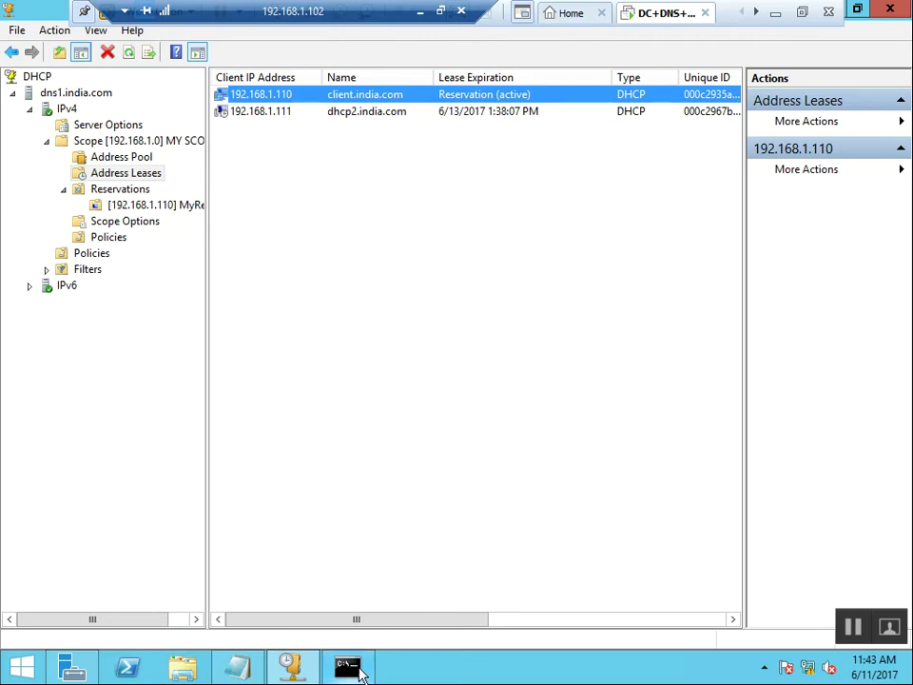
Run arp -a on the server to see 192.168.1.110 at 00-0c-29-35-a5-94, then close it.
{"action": "left_click", "coordinate": [354, 668]}
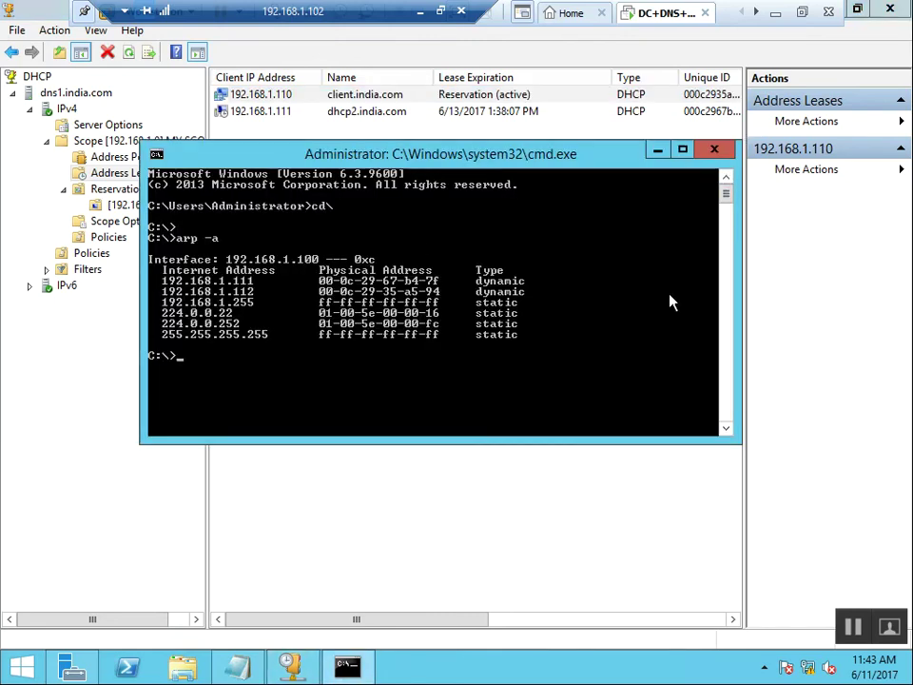
{"action": "type", "text": "arp -a"}
{"action": "key", "text": "Return"}
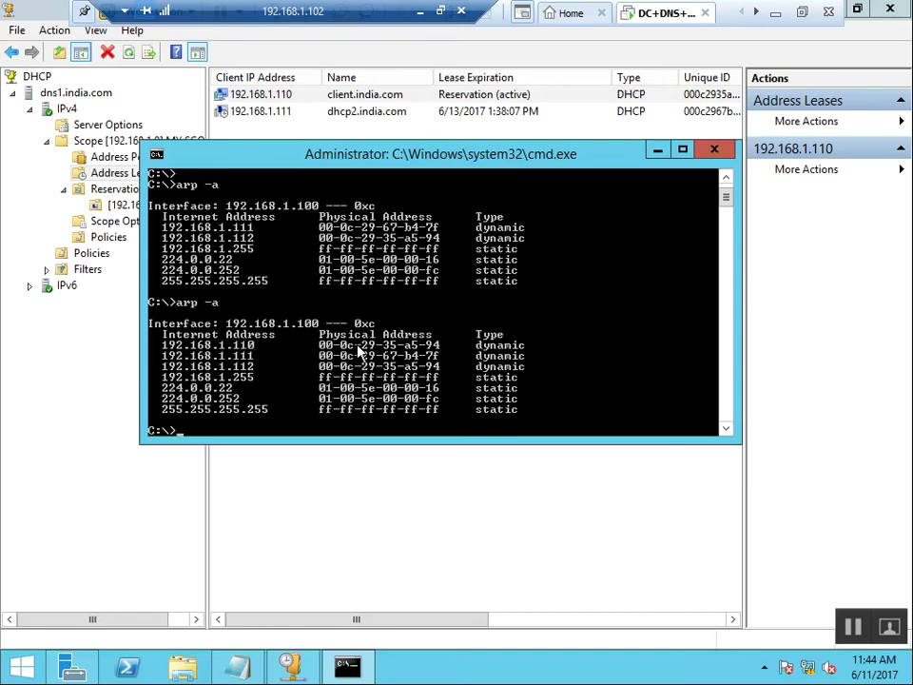
{"action": "left_click", "coordinate": [712, 149]}
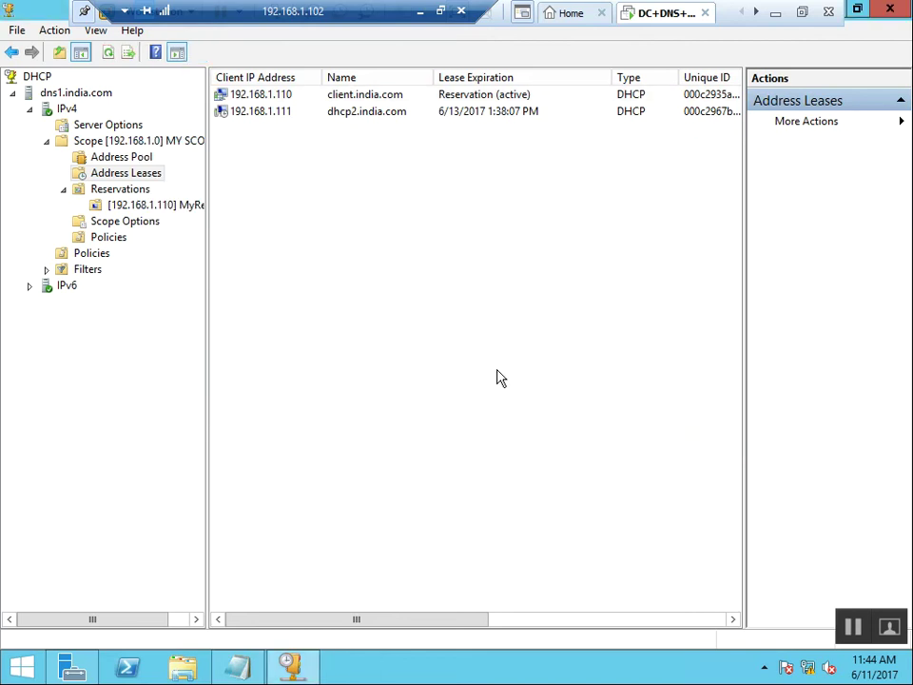
Add the 192.168.1.111 dhcp2.india.com lease to reservations and refresh the leases list.
{"action": "right_click", "coordinate": [402, 287]}
{"action": "left_click", "coordinate": [236, 357]}
{"action": "left_click", "coordinate": [354, 112]}
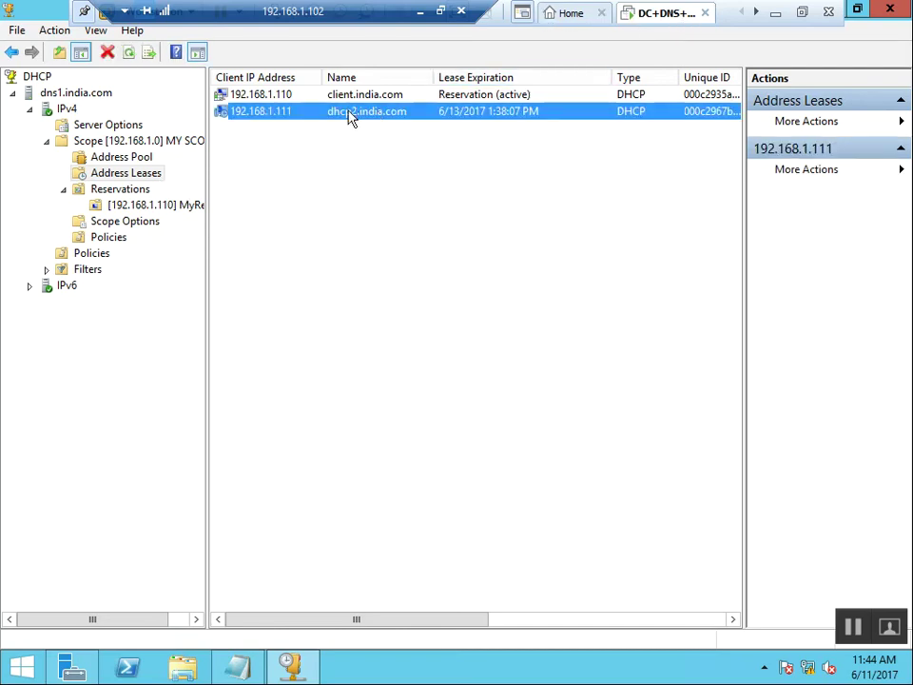
{"action": "right_click", "coordinate": [351, 112]}
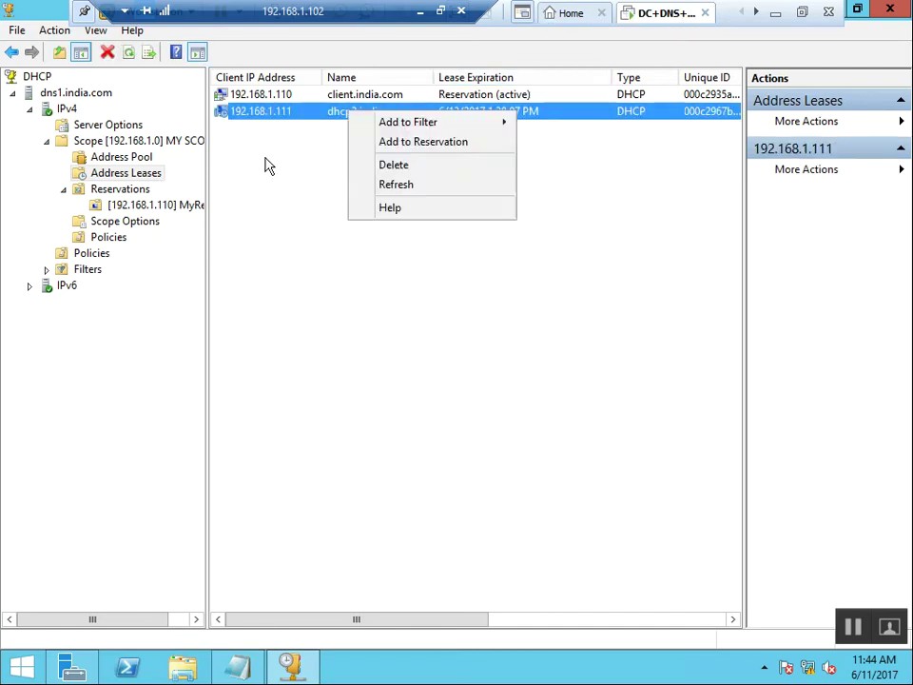
{"action": "left_click", "coordinate": [440, 148]}
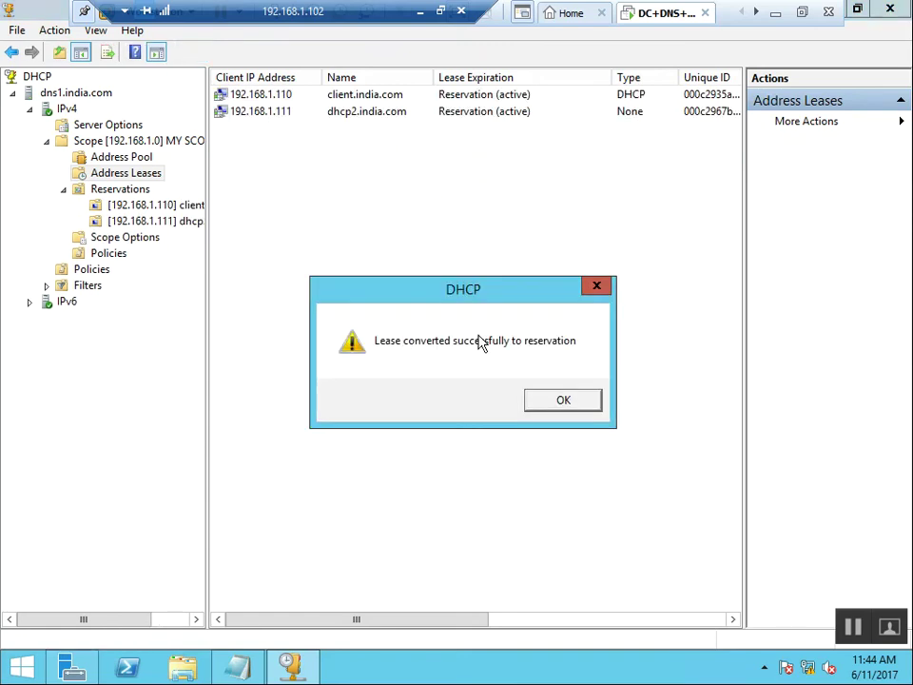
{"action": "left_click", "coordinate": [557, 397]}
{"action": "right_click", "coordinate": [428, 286]}
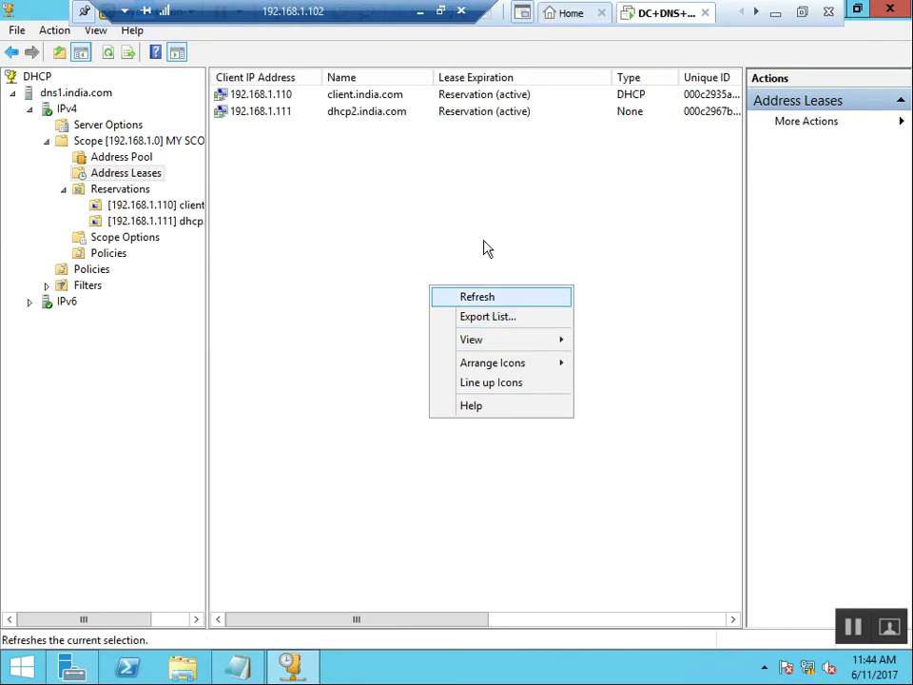
{"action": "left_click", "coordinate": [437, 296]}
{"action": "left_click", "coordinate": [496, 116]}
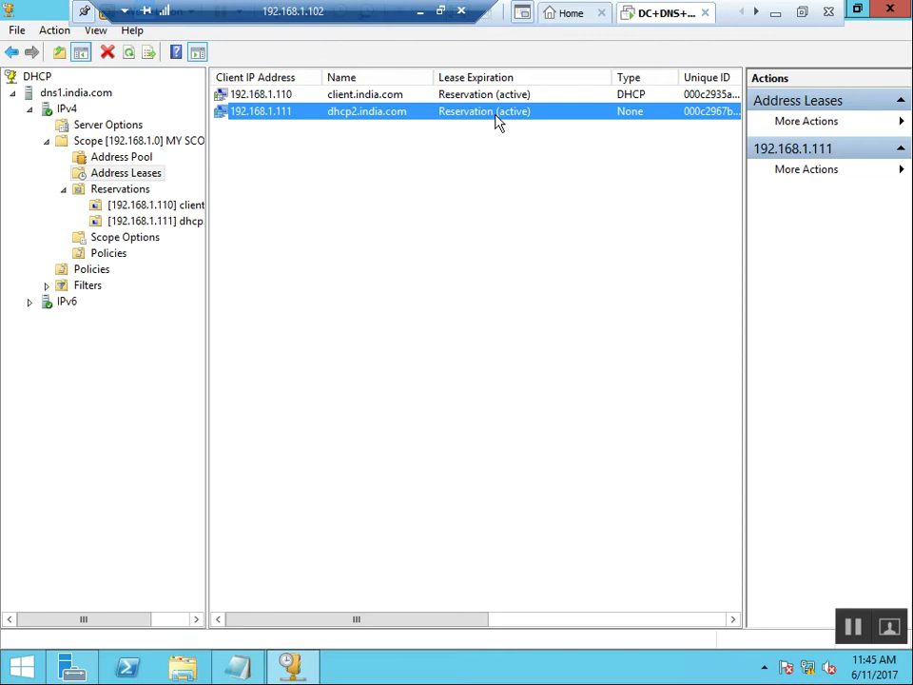
{"action": "left_click", "coordinate": [389, 180]}
Refresh the address leases list several times.
{"action": "right_click", "coordinate": [389, 180]}
{"action": "left_click", "coordinate": [432, 179]}
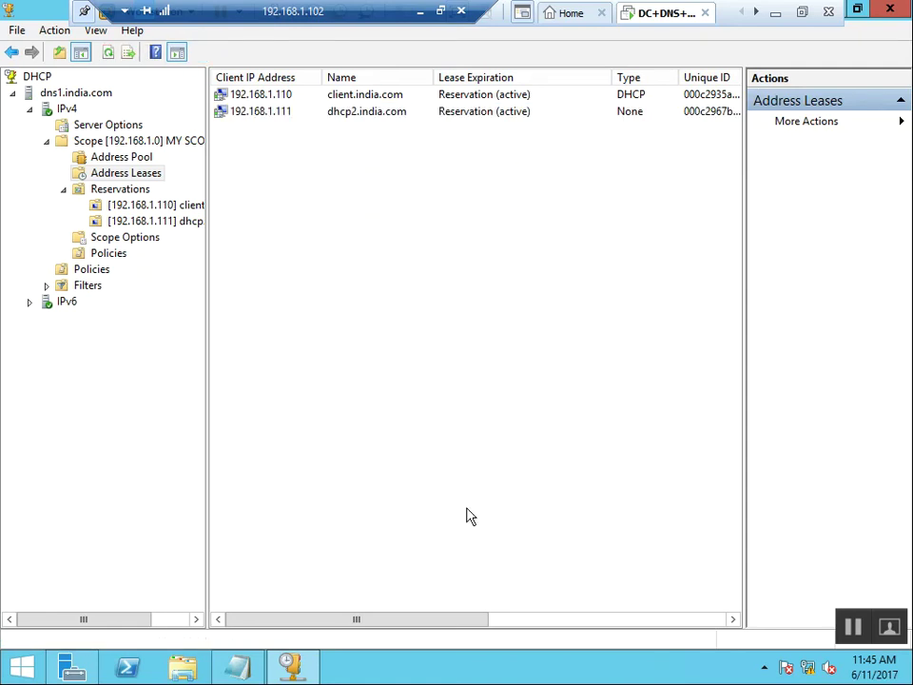
{"action": "left_click", "coordinate": [636, 619]}
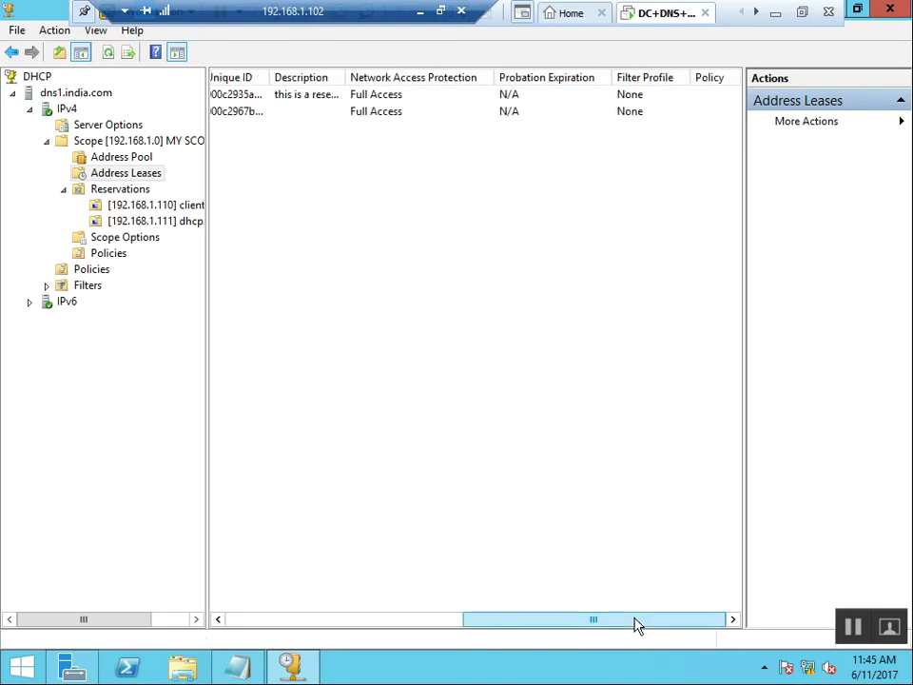
{"action": "left_click_drag", "start_coordinate": [633, 626], "coordinate": [318, 621]}
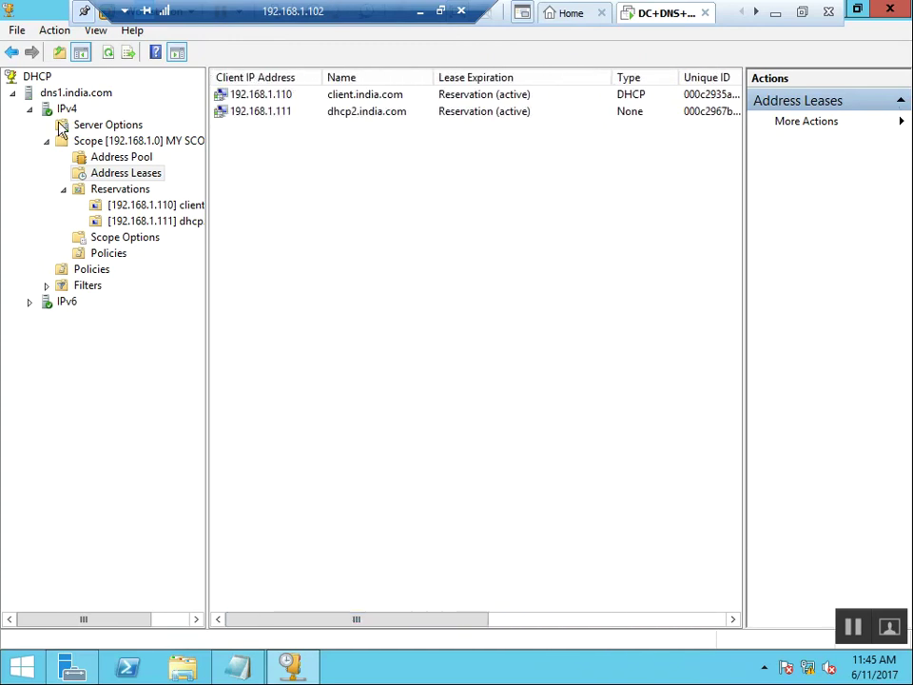
{"action": "right_click", "coordinate": [348, 325]}
{"action": "left_click", "coordinate": [318, 269]}
{"action": "right_click", "coordinate": [307, 236]}
{"action": "left_click", "coordinate": [368, 250]}
{"action": "right_click", "coordinate": [342, 193]}
{"action": "left_click", "coordinate": [403, 212]}
{"action": "right_click", "coordinate": [332, 217]}
{"action": "left_click", "coordinate": [379, 226]}
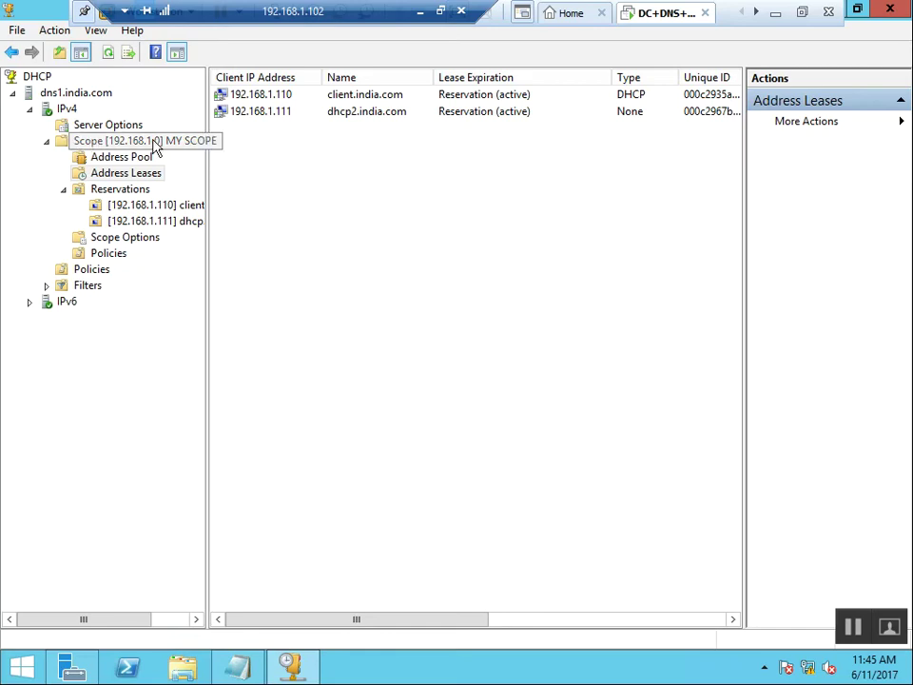
{"action": "right_click", "coordinate": [307, 208]}
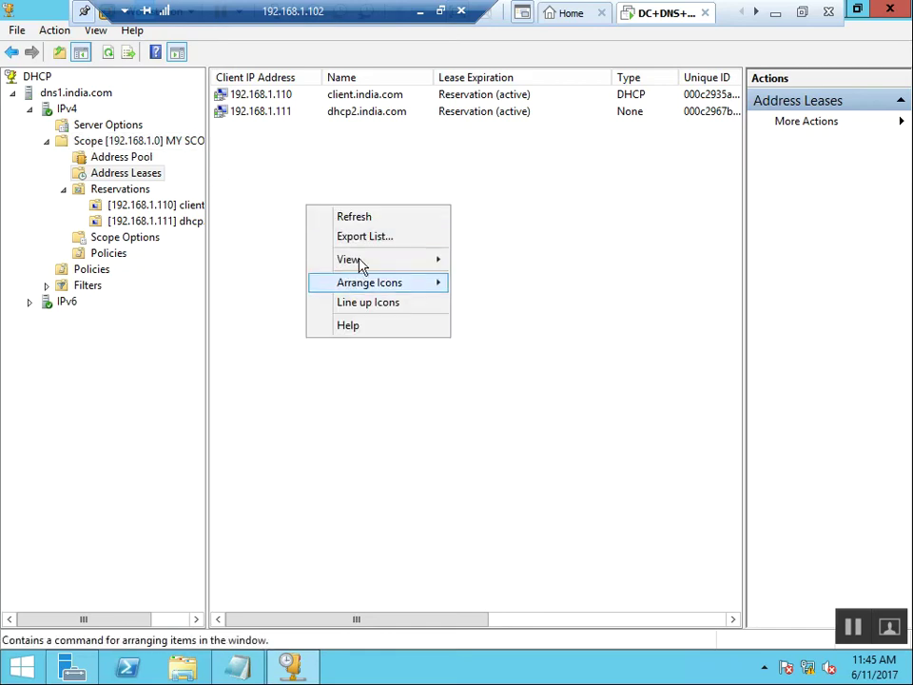
{"action": "left_click", "coordinate": [362, 219]}
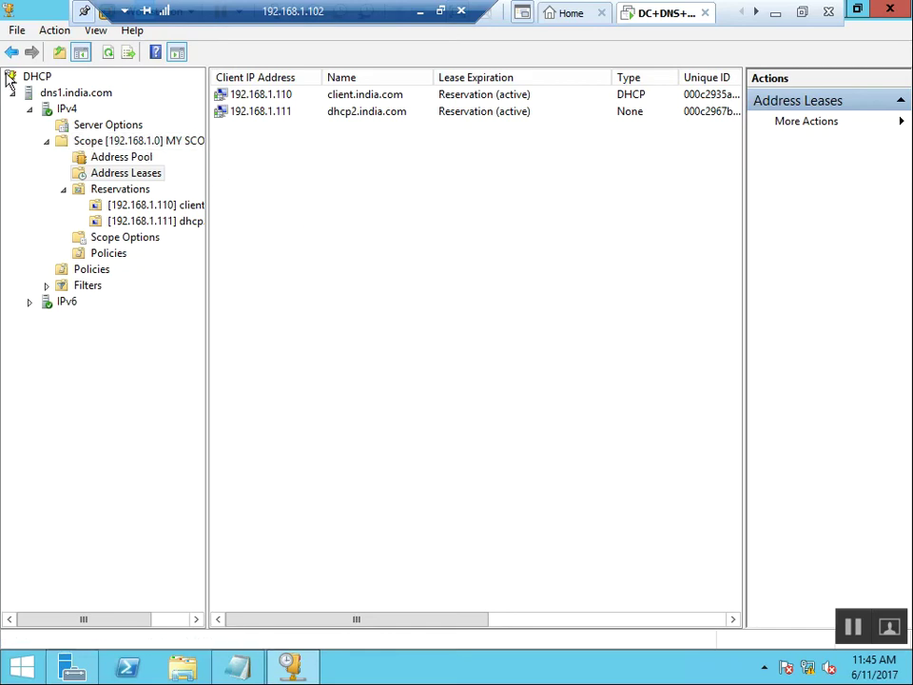
Delete the 192.168.1.0 scope despite its active clients and select dns1.india.com.
{"action": "left_click", "coordinate": [155, 142]}
{"action": "right_click", "coordinate": [160, 141]}
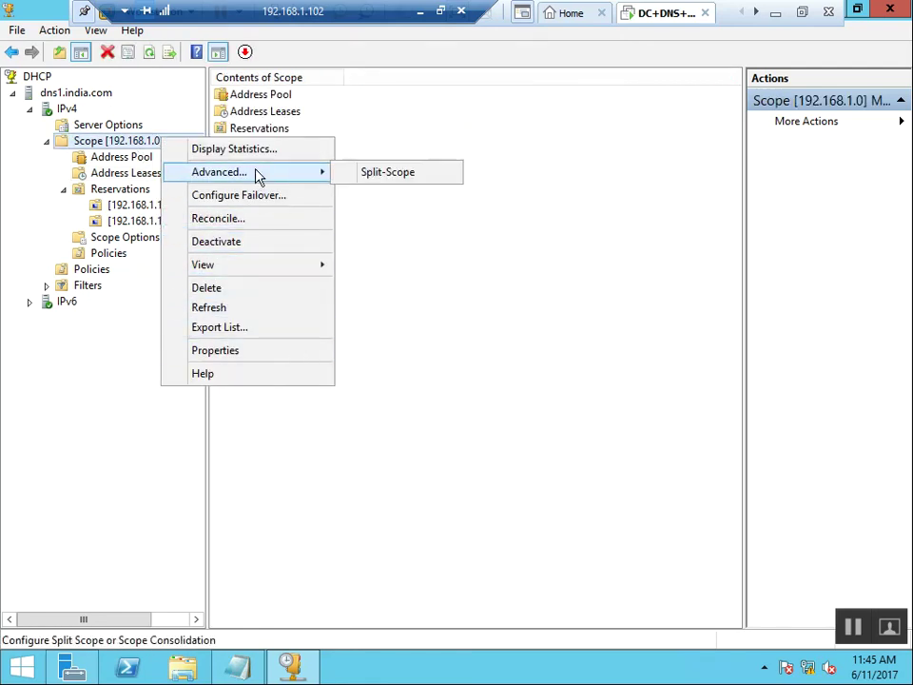
{"action": "left_click", "coordinate": [290, 288]}
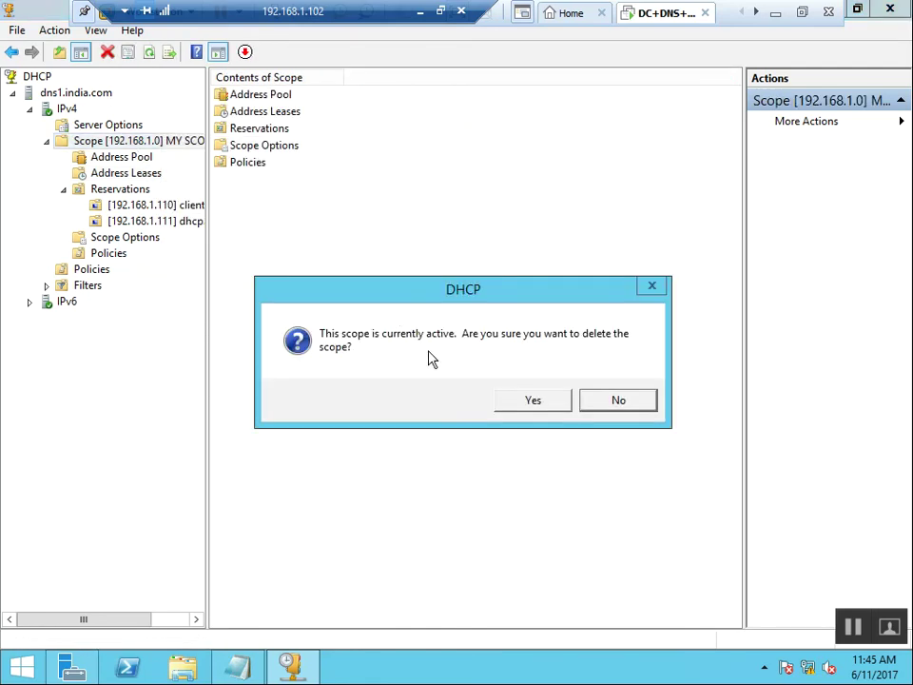
{"action": "left_click", "coordinate": [526, 401]}
{"action": "left_click", "coordinate": [547, 397]}
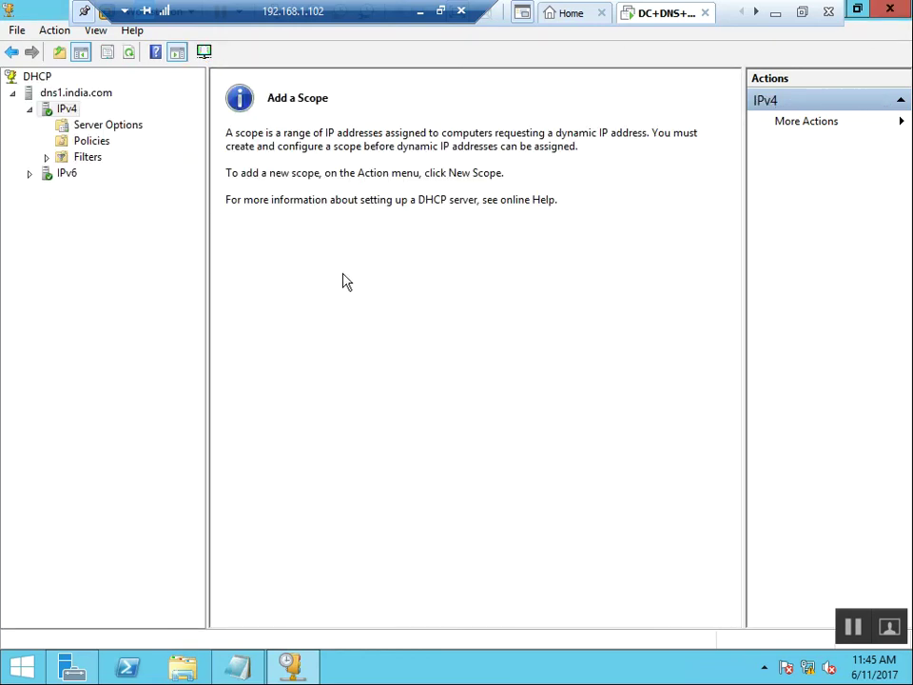
{"action": "left_click", "coordinate": [55, 93]}
Start a new IPv4 scope named 'superscope' with description 'scope for super scope'.
{"action": "left_click", "coordinate": [65, 111]}
{"action": "right_click", "coordinate": [68, 111]}
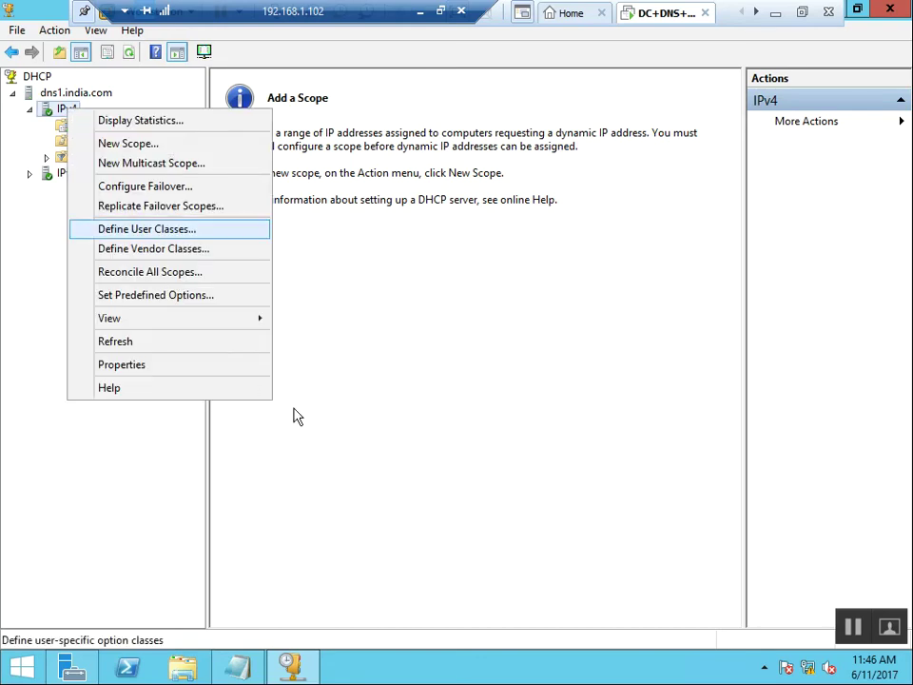
{"action": "left_click", "coordinate": [252, 145]}
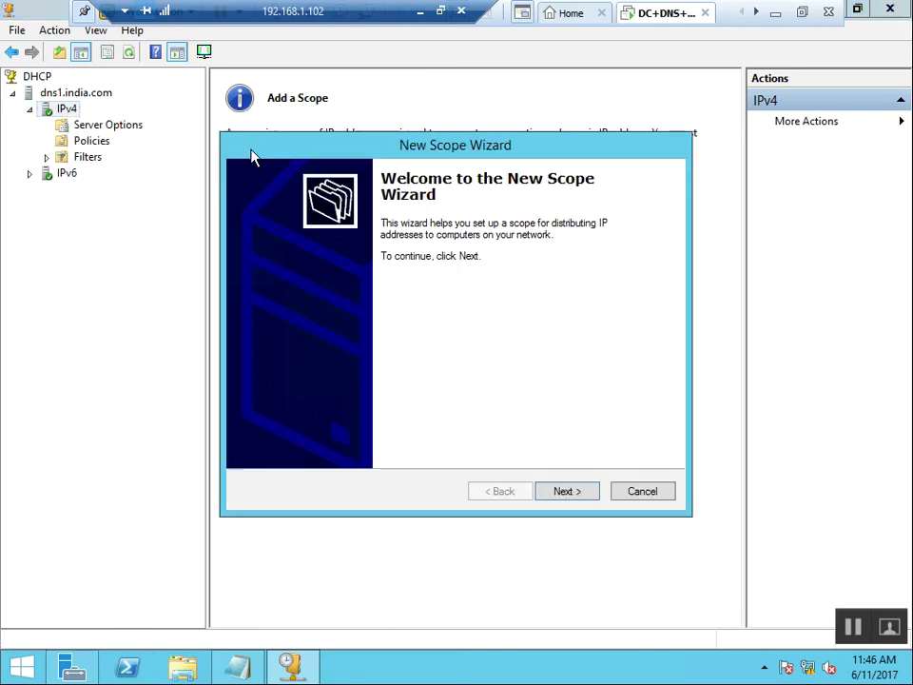
{"action": "left_click", "coordinate": [567, 492]}
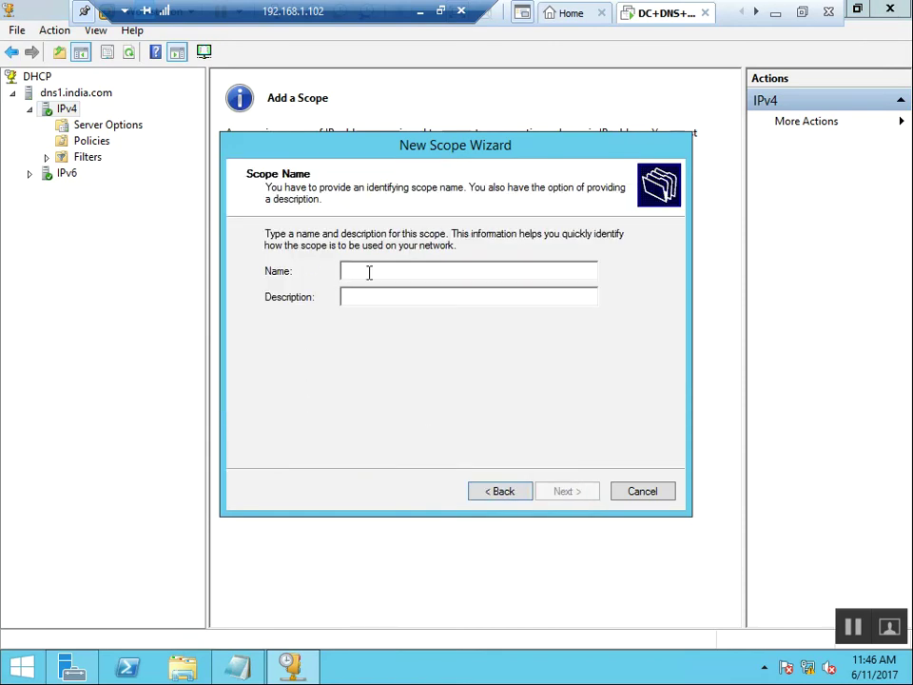
{"action": "type", "text": "su"}
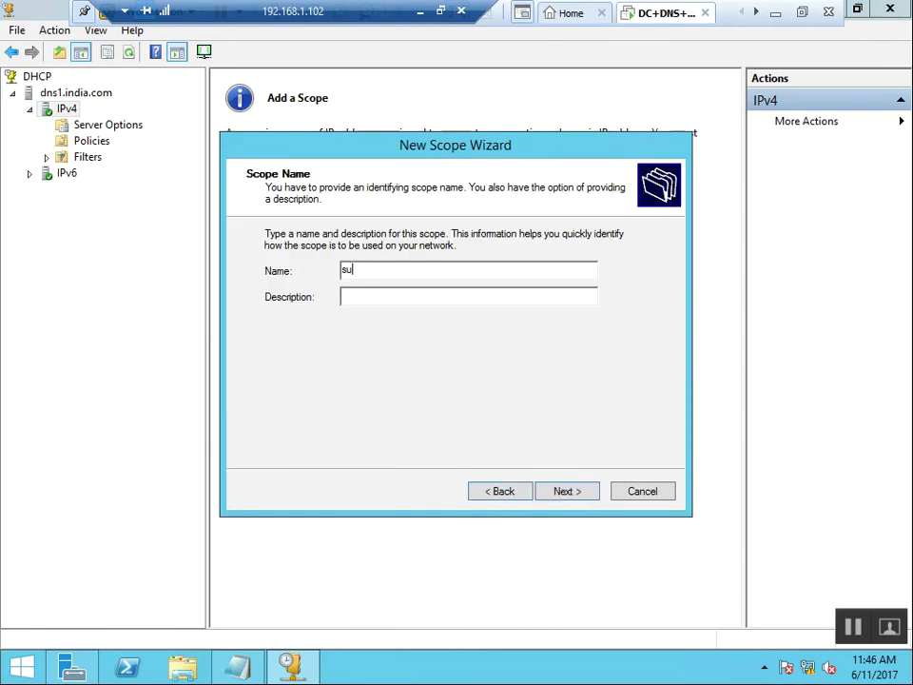
{"action": "type", "text": "pert"}
{"action": "key", "text": "BackSpace"}
{"action": "type", "text": "scope"}
{"action": "type", "text": "scop"}
{"action": "type", "text": "e for"}
{"action": "type", "text": " su"}
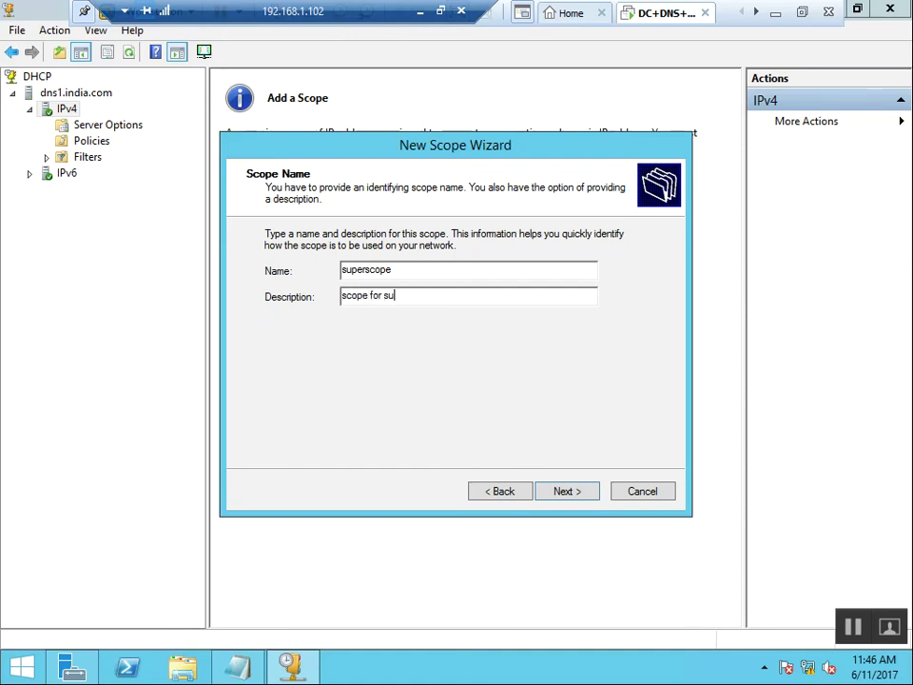
{"action": "type", "text": "per scope"}
{"action": "left_click", "coordinate": [568, 491]}
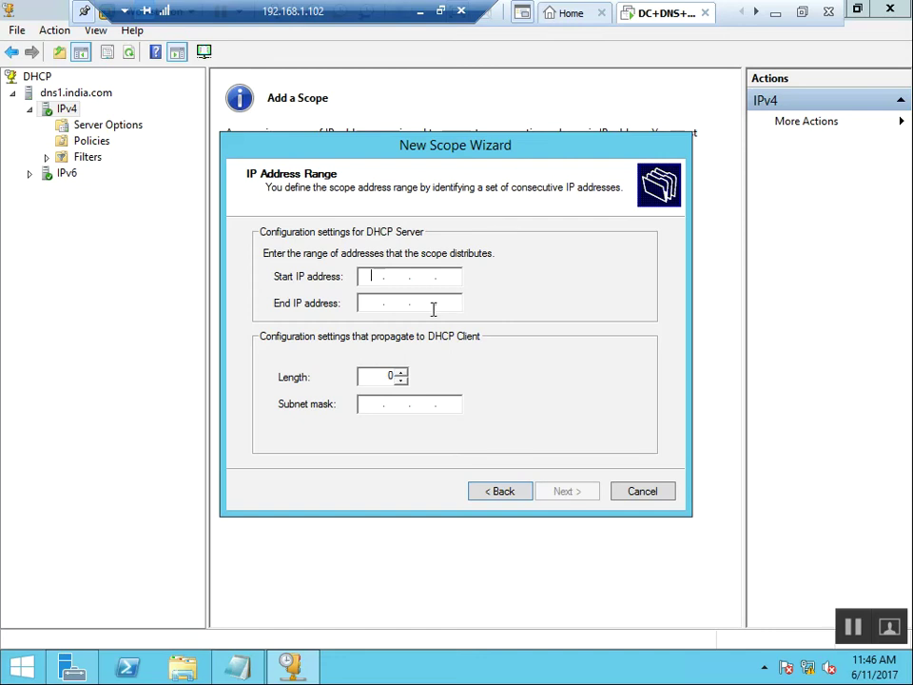
{"action": "left_click", "coordinate": [526, 492]}
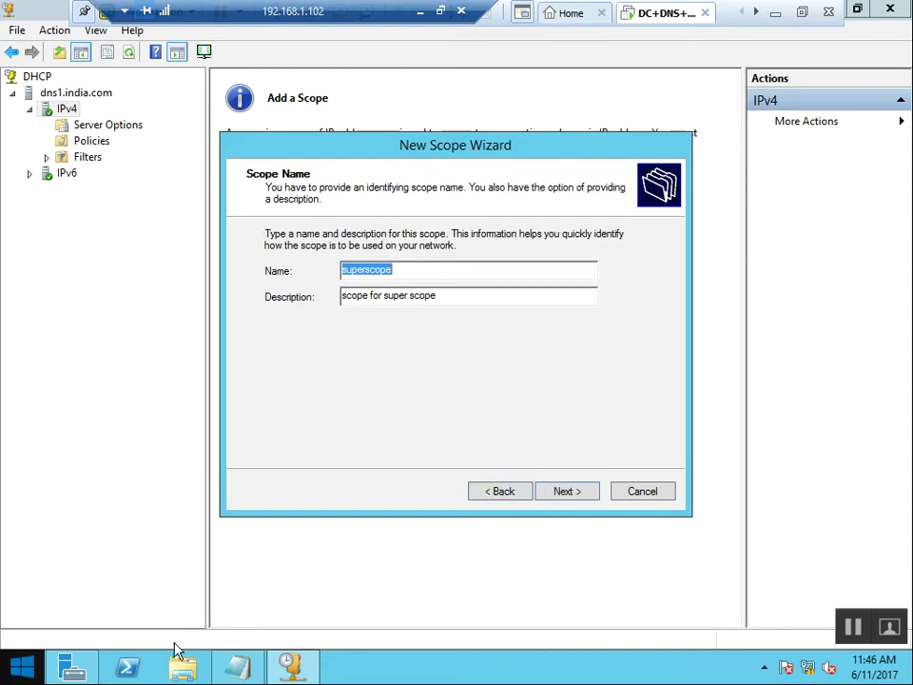
Add the line CONFIGURE SUPER SCOPE to the Notepad notes, then minimize Notepad.
{"action": "left_click", "coordinate": [238, 668]}
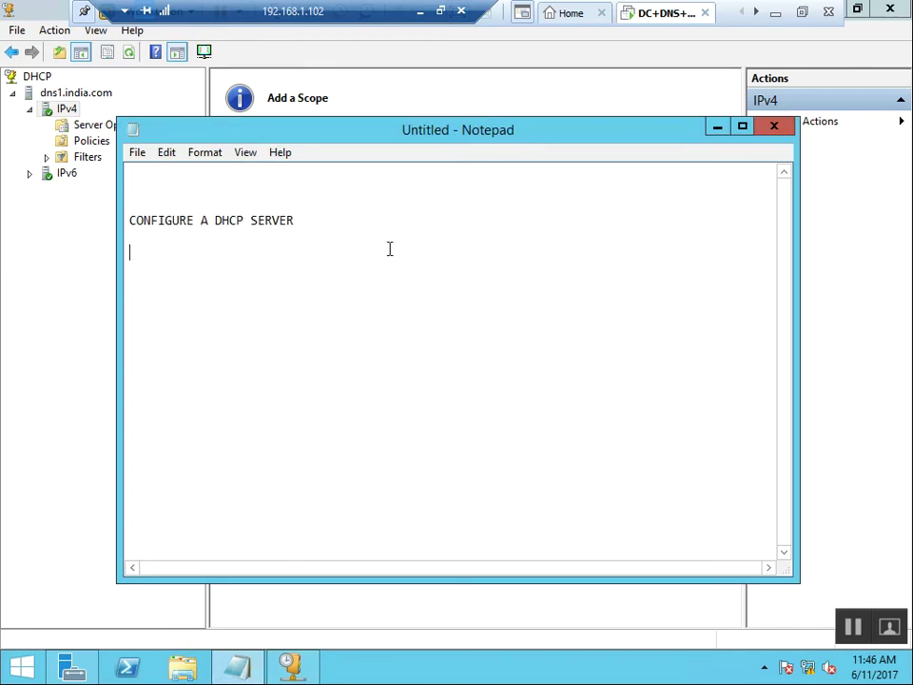
{"action": "type", "text": "CONFIGURE SUPER SCOPE"}
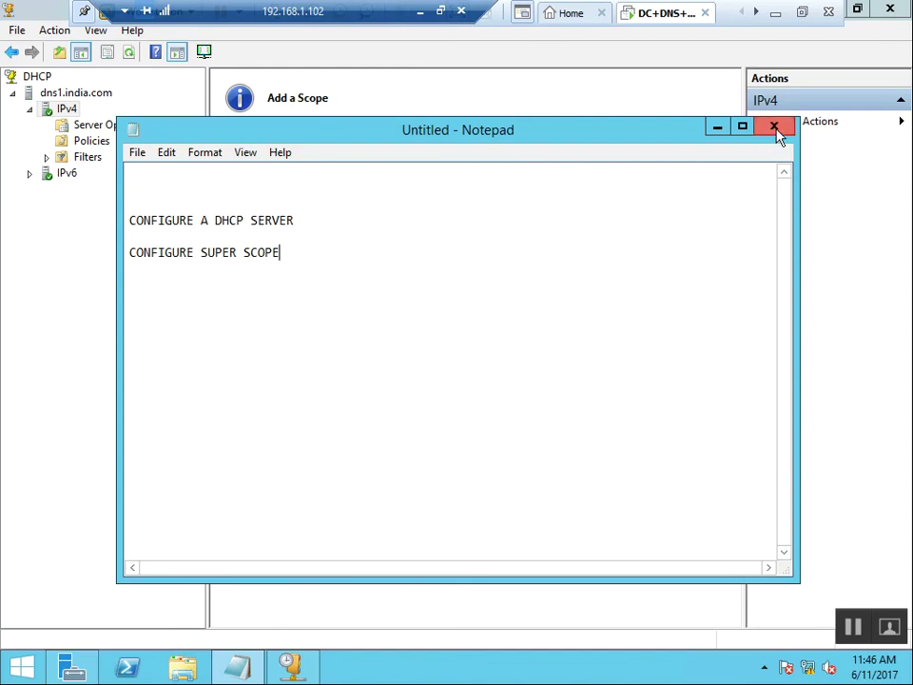
{"action": "left_click", "coordinate": [717, 127]}
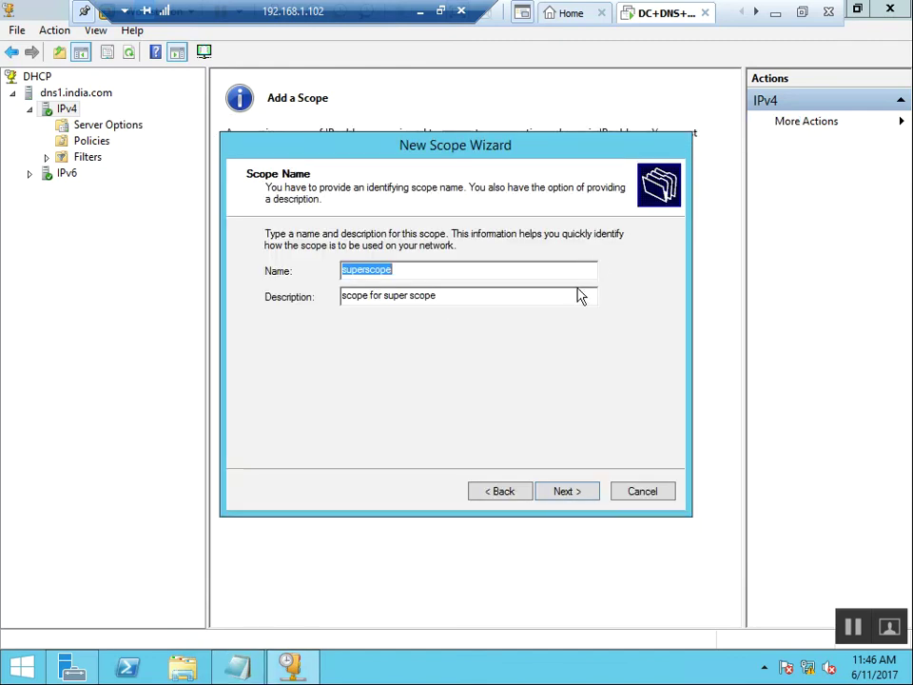
Enter the scope range 192.168.1.101 to 192.168.3.254 with a /24 mask and submit it.
{"action": "left_click", "coordinate": [496, 291]}
{"action": "left_click", "coordinate": [567, 497]}
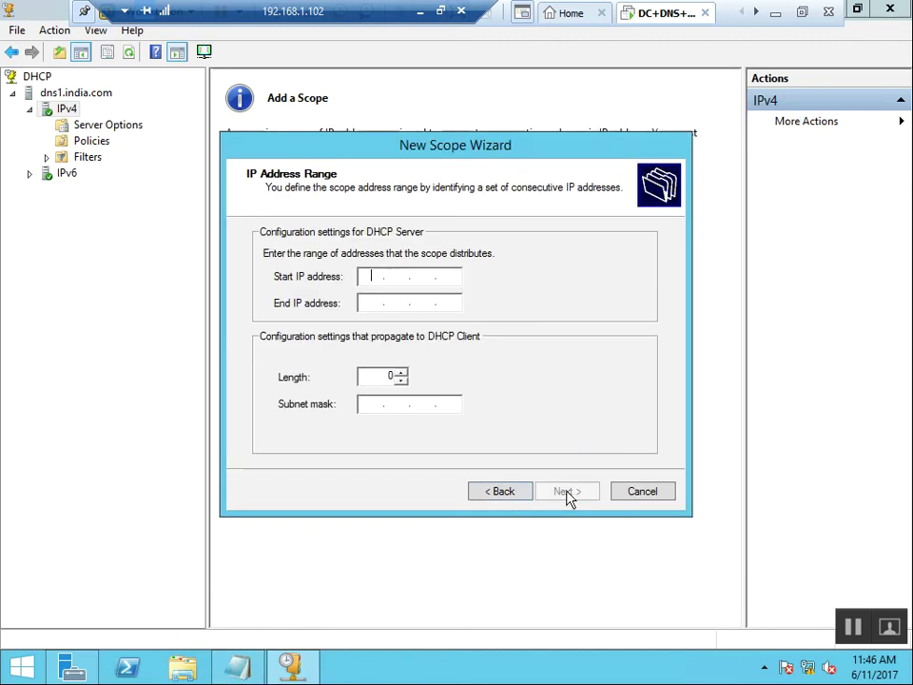
{"action": "type", "text": "192 . 168 . 1 "}
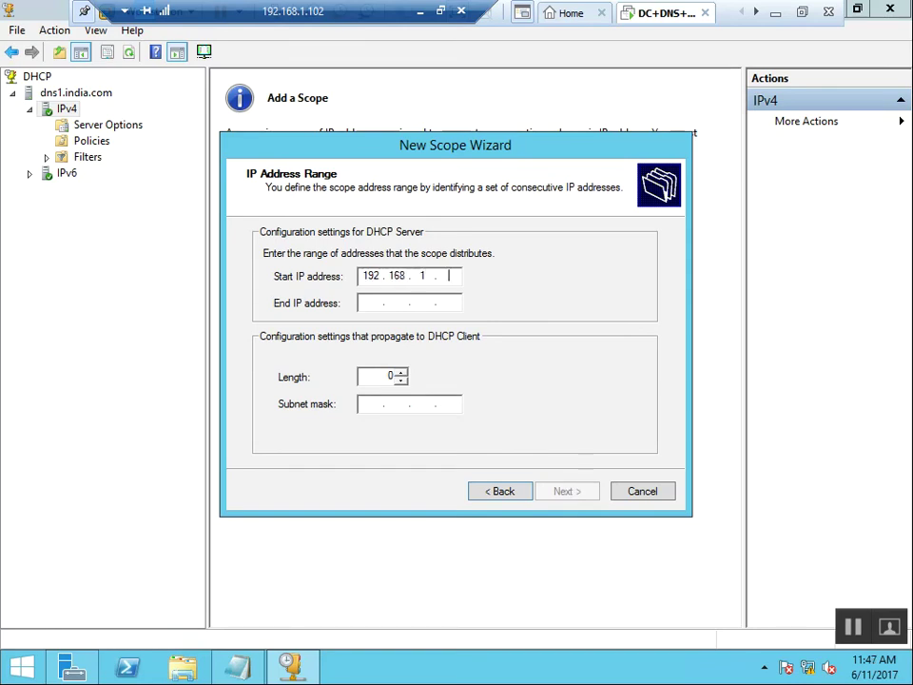
{"action": "type", "text": ". 101"}
{"action": "key", "text": "Tab"}
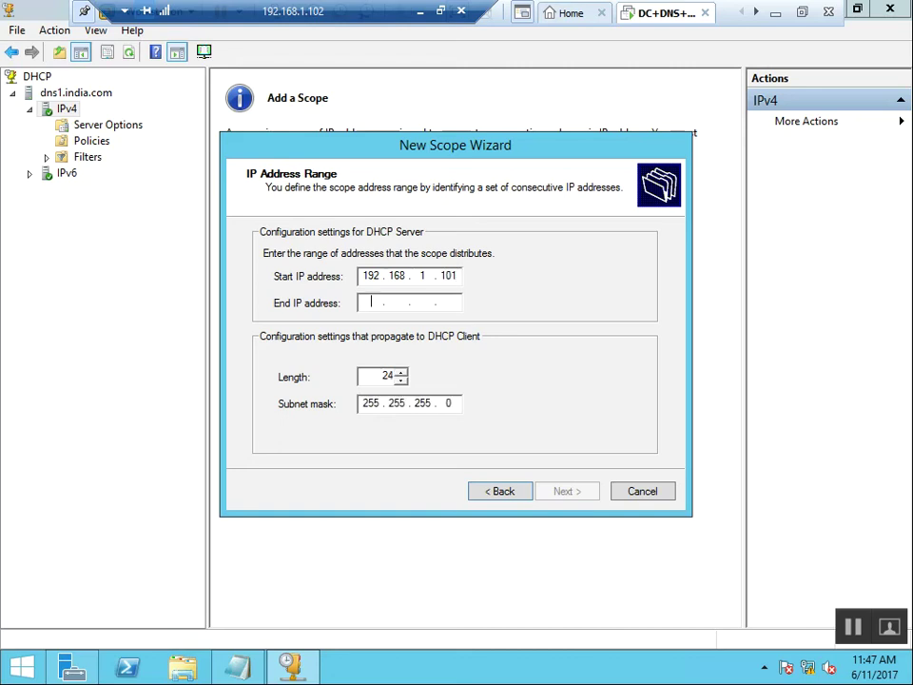
{"action": "type", "text": "192 . 168 . 3 . "}
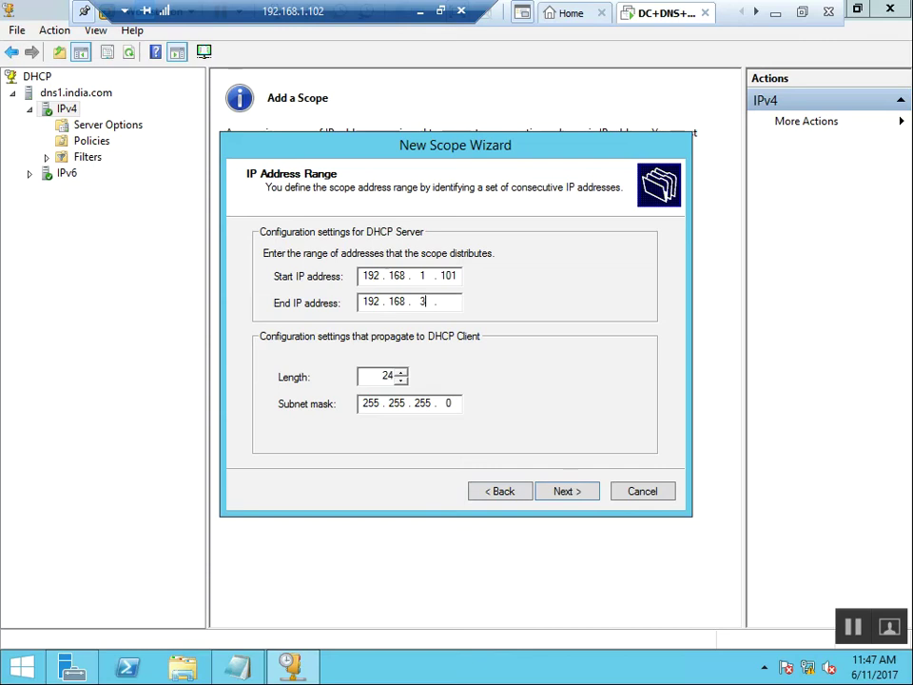
{"action": "type", "text": "254"}
{"action": "left_click", "coordinate": [559, 496]}
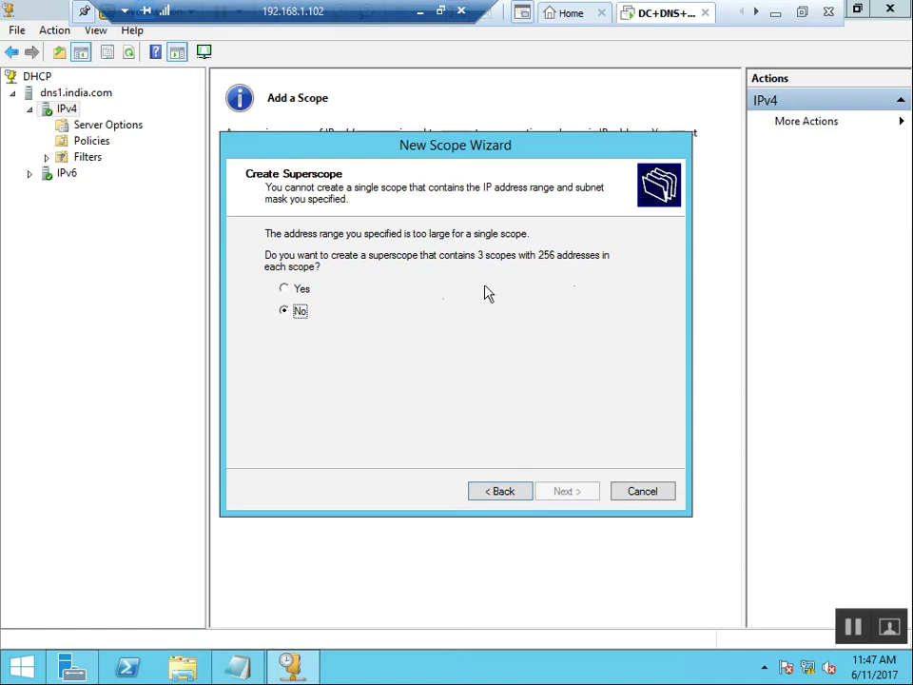
Choose to create a superscope and set a lease of 3 days, 3 hours, 3 minutes.
{"action": "left_click", "coordinate": [300, 289]}
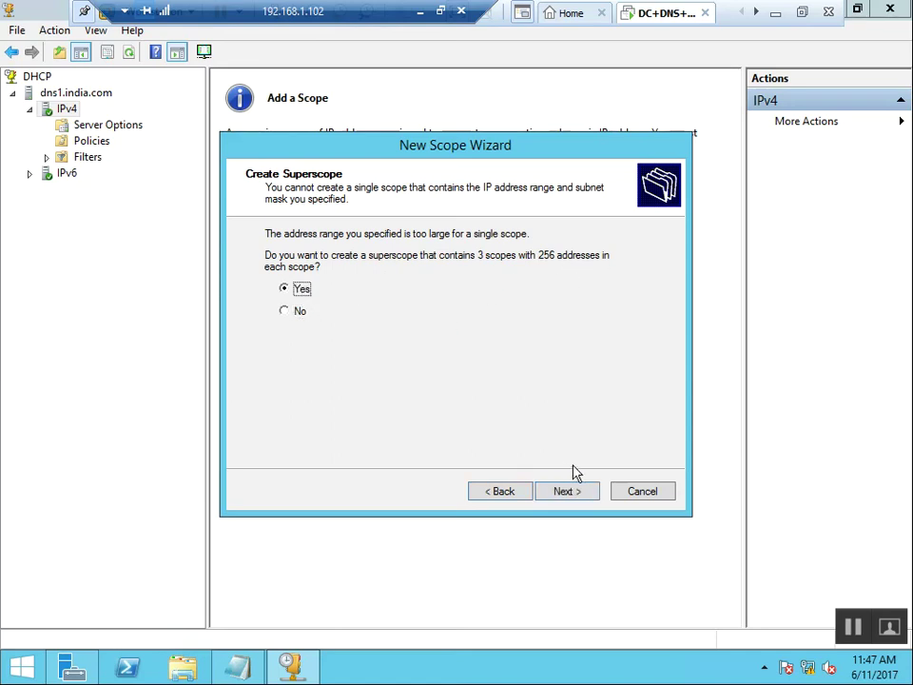
{"action": "left_click", "coordinate": [568, 491]}
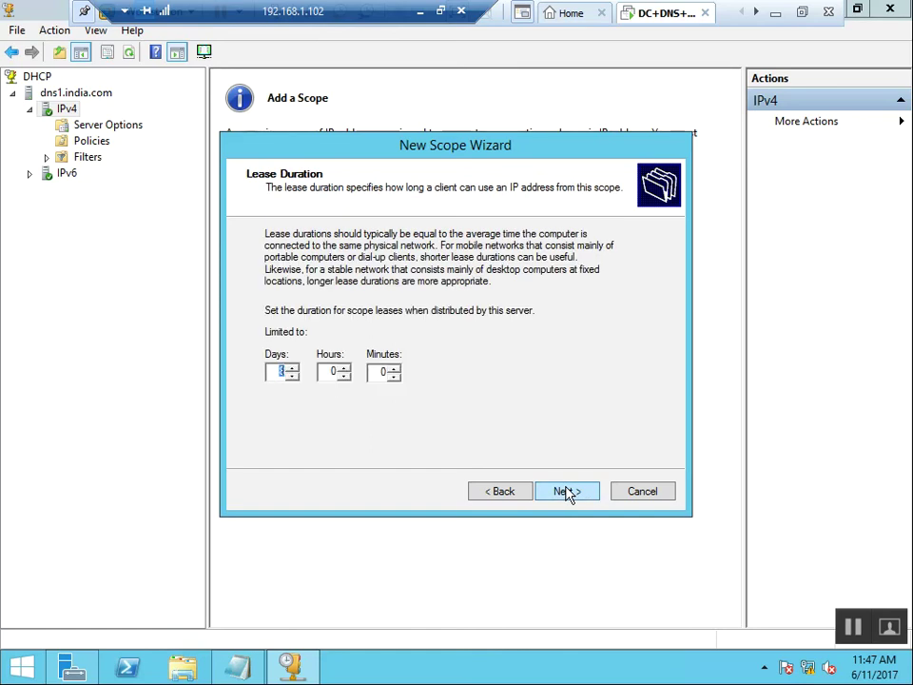
{"action": "type", "text": "3"}
{"action": "key", "text": "Tab"}
{"action": "type", "text": "3"}
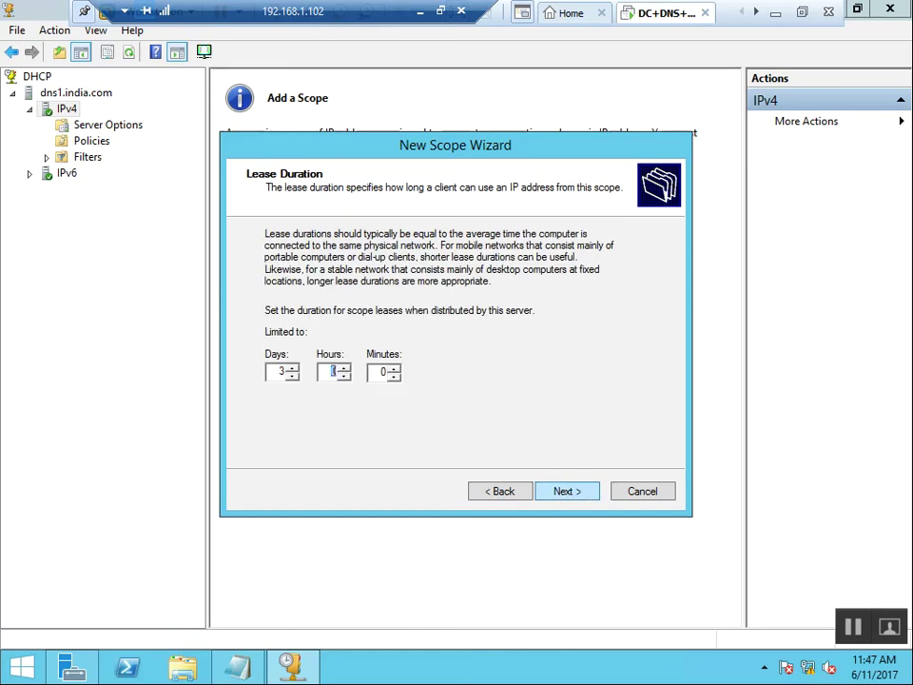
{"action": "key", "text": "Tab"}
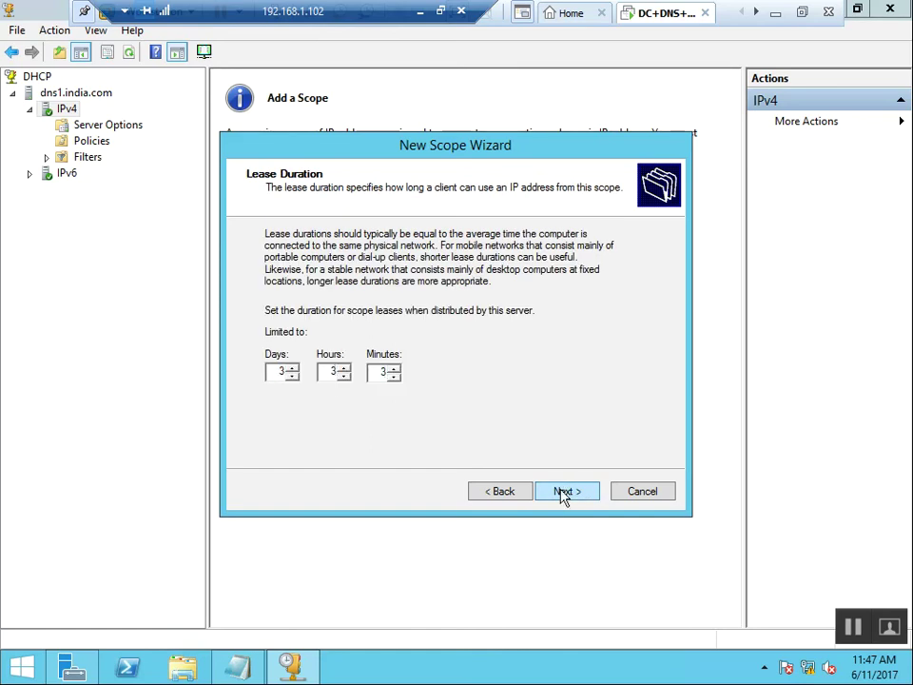
{"action": "left_click", "coordinate": [563, 492]}
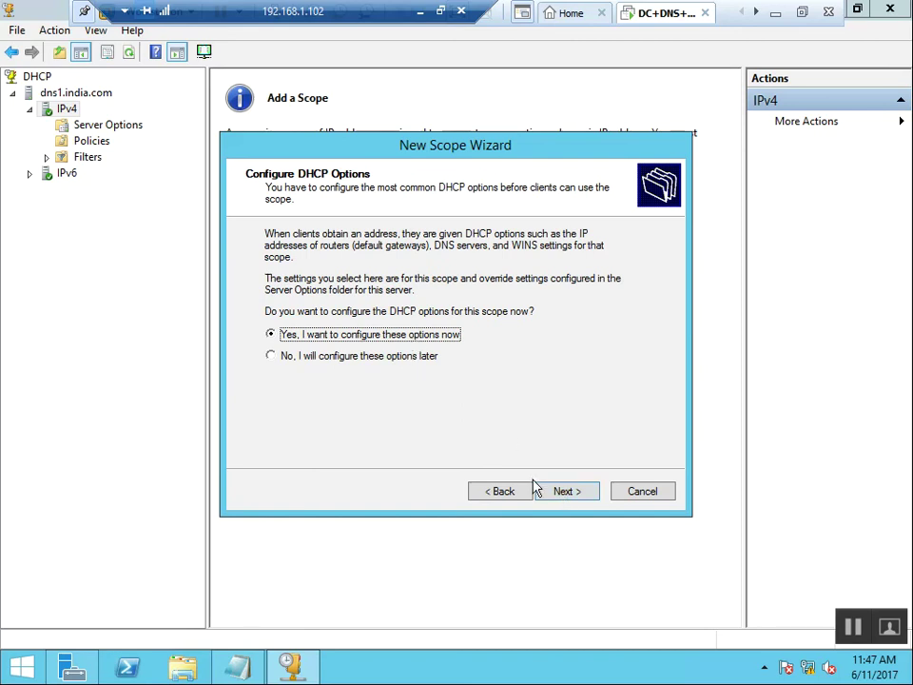
Add router 192.168.1.1, keep the DNS servers, skip WINS, and finish the wizard.
{"action": "left_click", "coordinate": [552, 493]}
{"action": "type", "text": "192.168.1.1"}
{"action": "key", "text": "Return"}
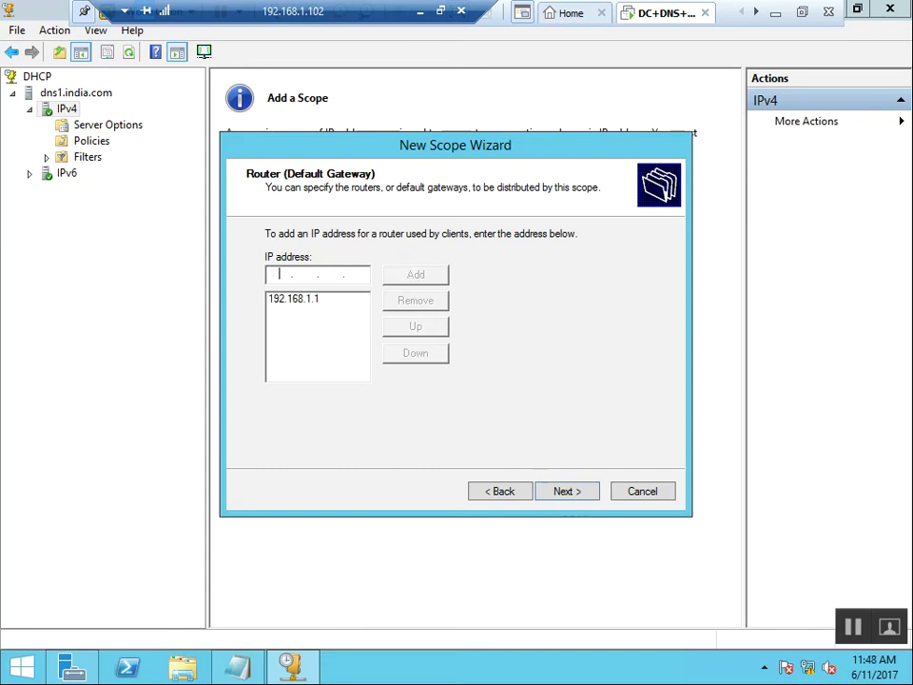
{"action": "left_click", "coordinate": [568, 491]}
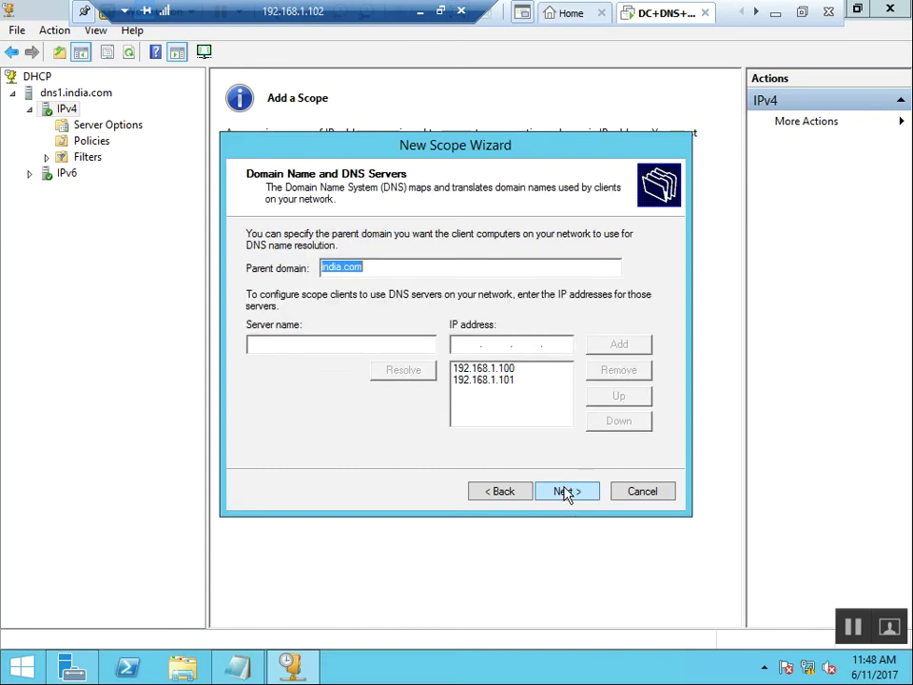
{"action": "left_click", "coordinate": [568, 491]}
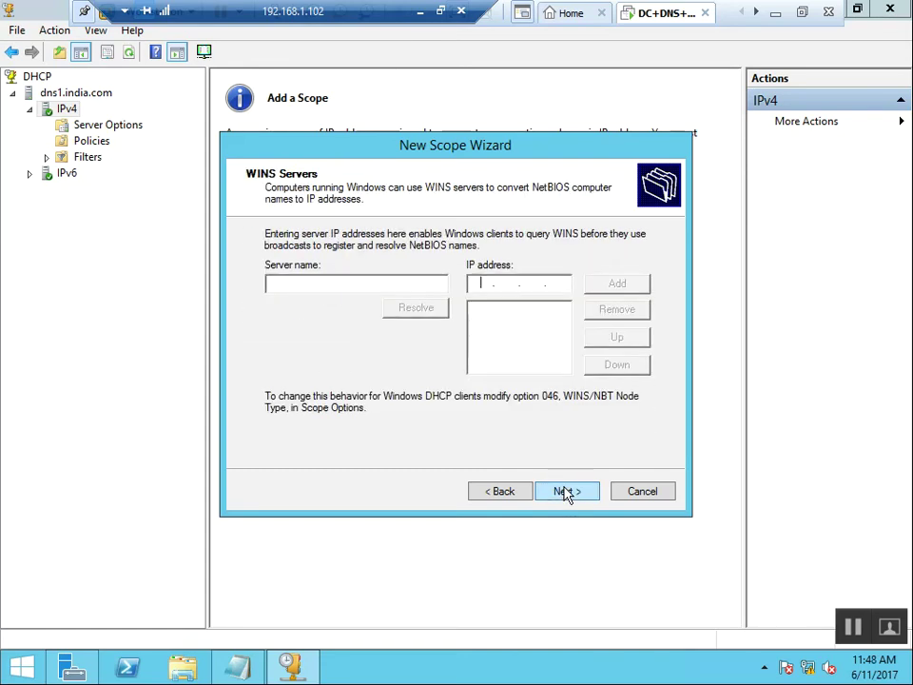
{"action": "left_click", "coordinate": [568, 491]}
{"action": "left_click", "coordinate": [566, 490]}
{"action": "left_click", "coordinate": [565, 491]}
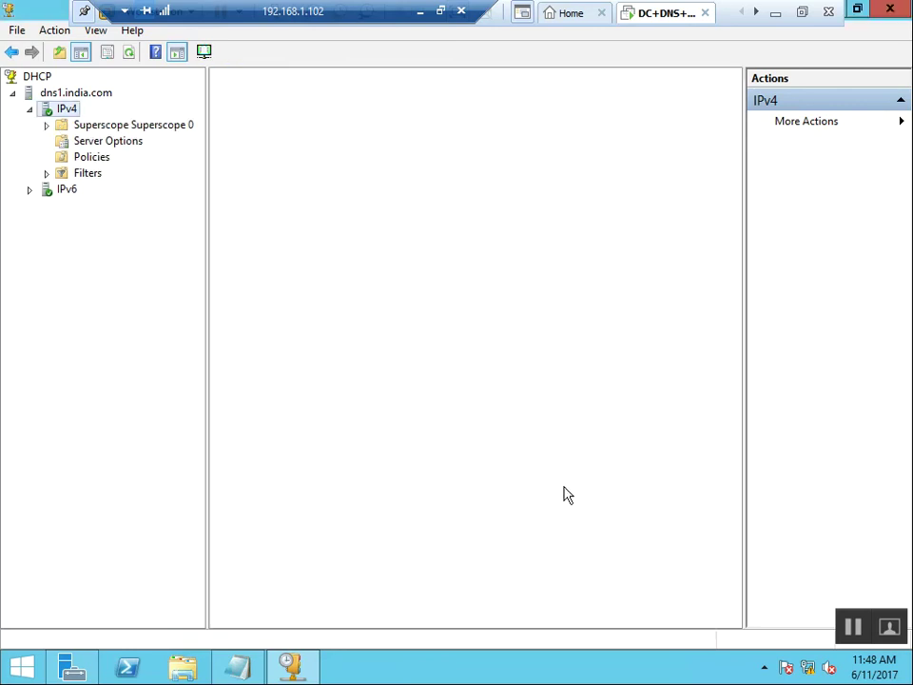
Refresh IPv4, expand Superscope 0, and view the 192.168.1.0 pool 192.168.1.101–192.168.1.254.
{"action": "right_click", "coordinate": [329, 232]}
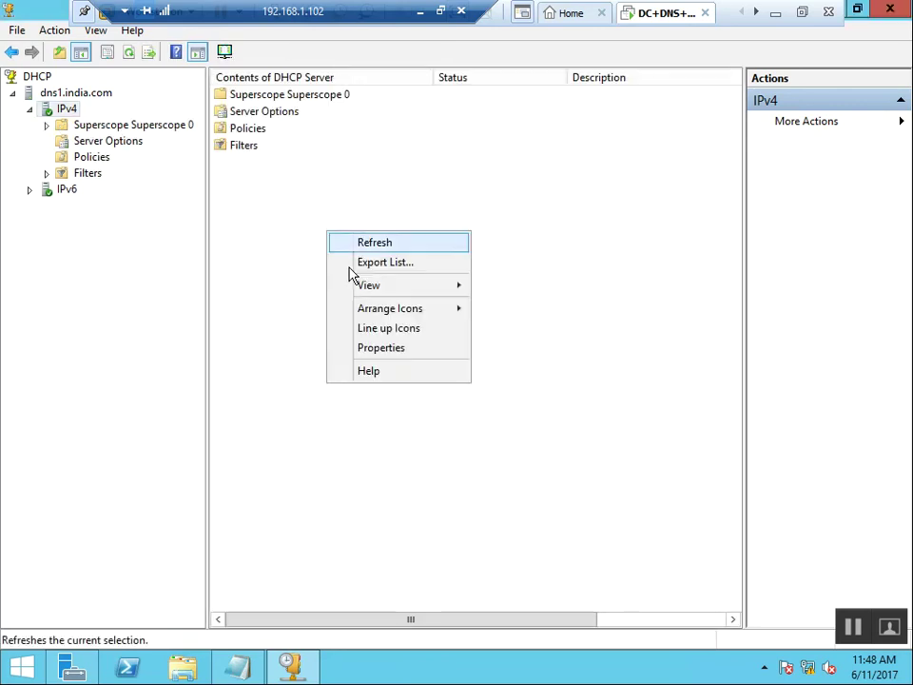
{"action": "left_click", "coordinate": [373, 244]}
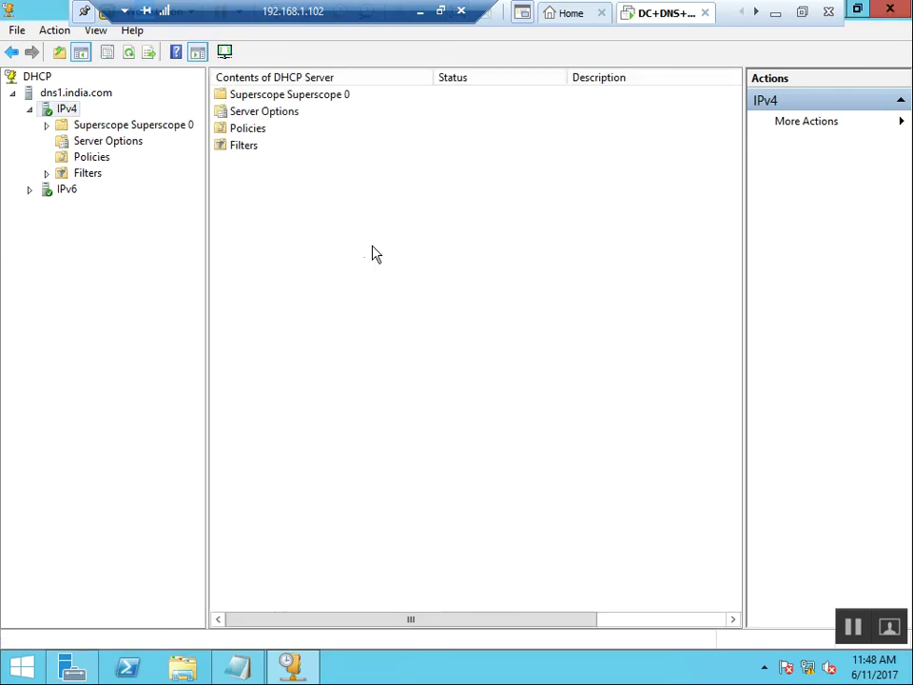
{"action": "left_click", "coordinate": [133, 129]}
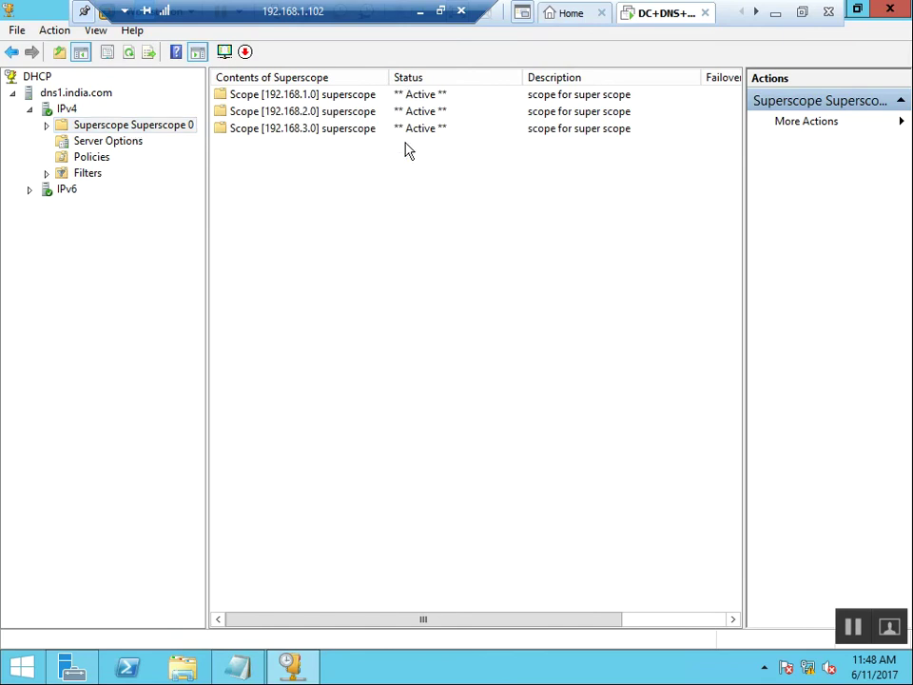
{"action": "double_click", "coordinate": [291, 96]}
{"action": "left_click_drag", "start_coordinate": [209, 210], "coordinate": [326, 256]}
{"action": "left_click", "coordinate": [159, 160]}
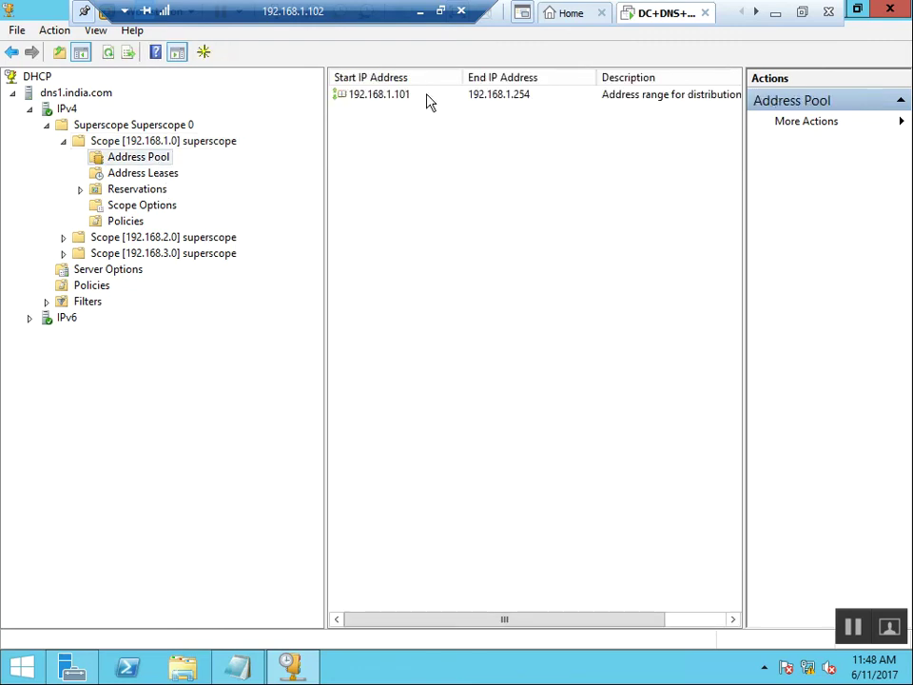
{"action": "left_click", "coordinate": [424, 97]}
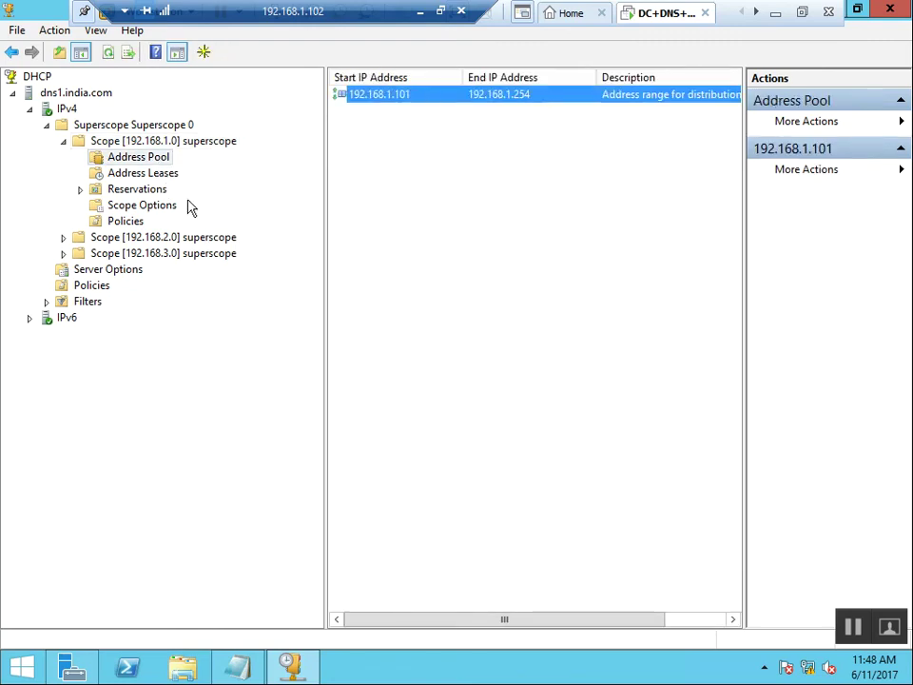
Open the address pools of the 192.168.2.0 and 192.168.3.0 scopes.
{"action": "double_click", "coordinate": [183, 238]}
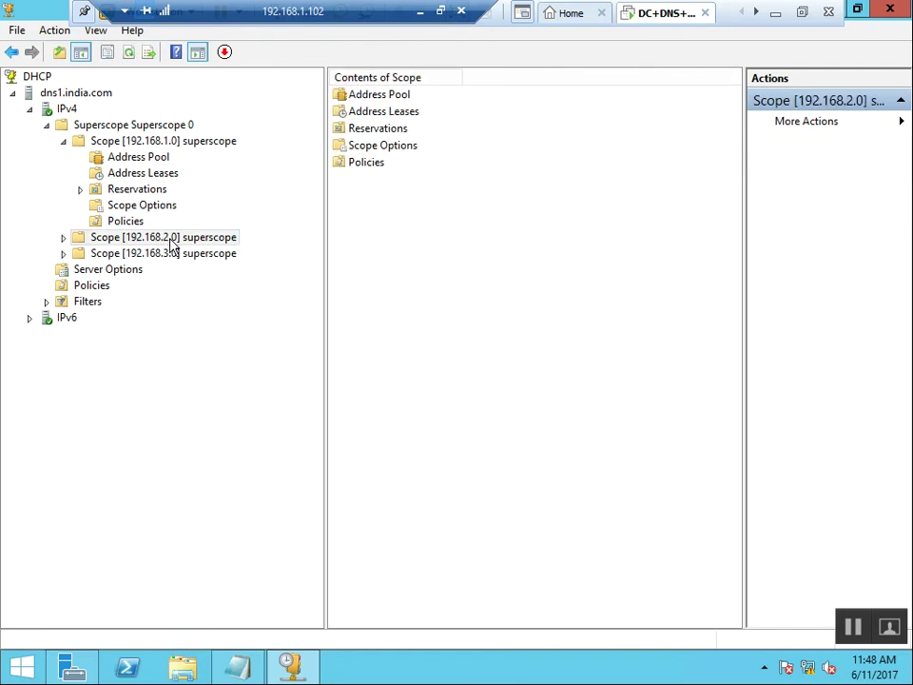
{"action": "left_click", "coordinate": [160, 255]}
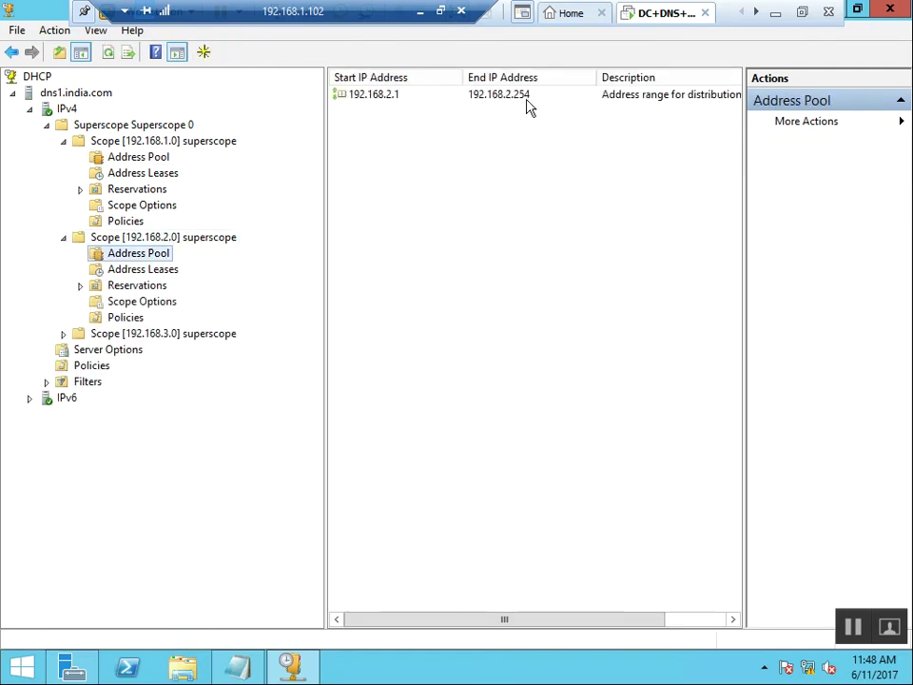
{"action": "left_click", "coordinate": [179, 337]}
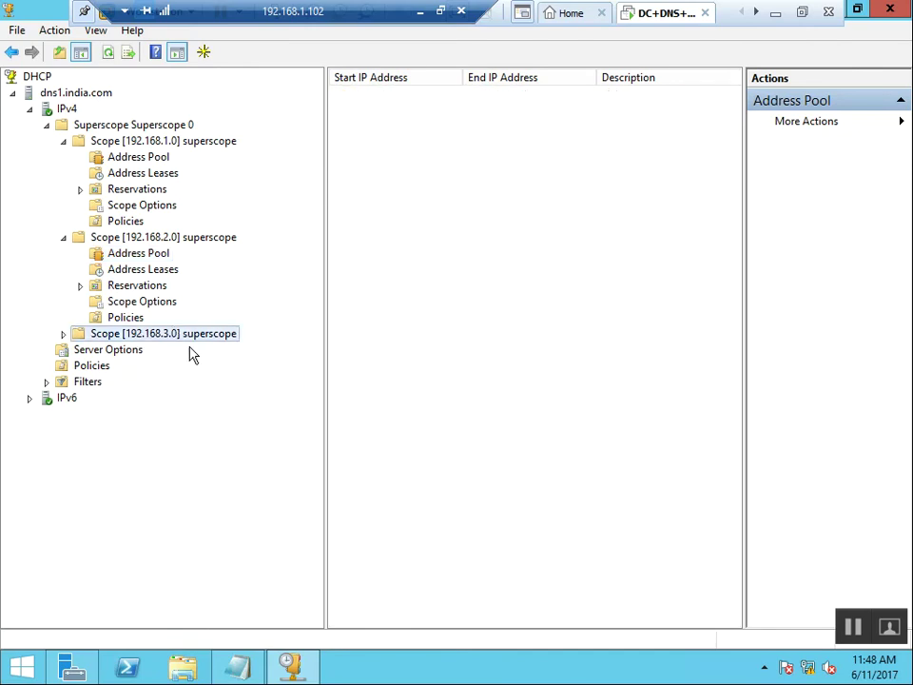
{"action": "double_click", "coordinate": [175, 338]}
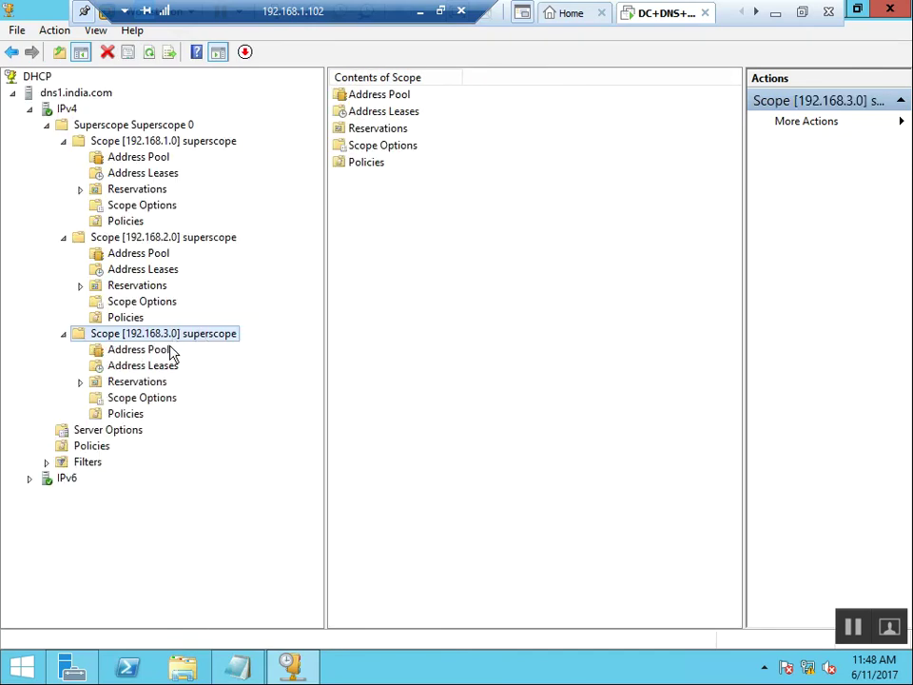
{"action": "left_click", "coordinate": [173, 352]}
{"action": "left_click", "coordinate": [414, 99]}
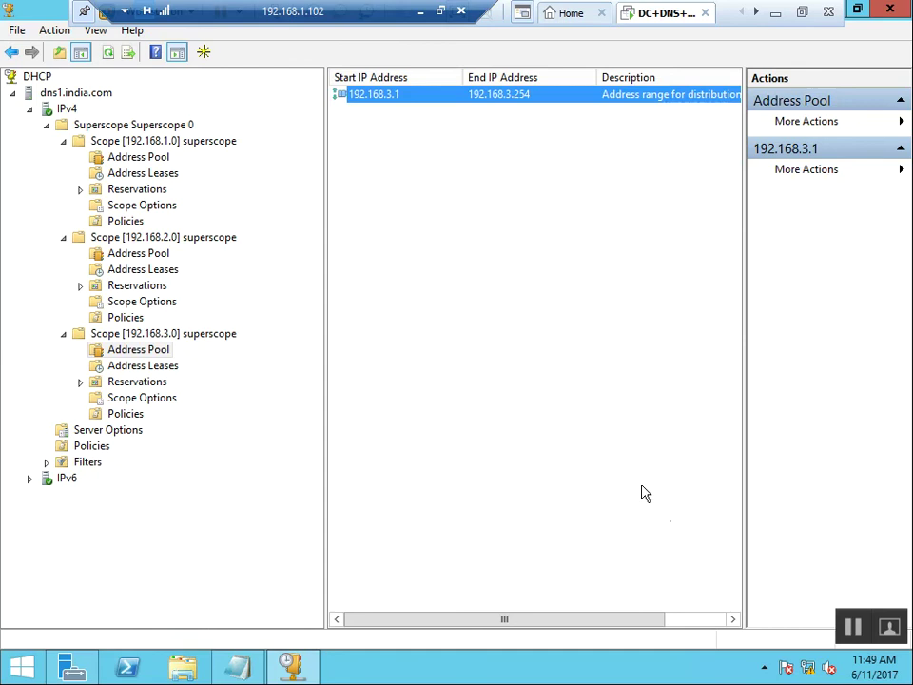
Add the line BACKUP AND RESTORE A DHCP SERVER to the Notepad notes.
{"action": "left_click", "coordinate": [533, 571]}
{"action": "left_click", "coordinate": [242, 668]}
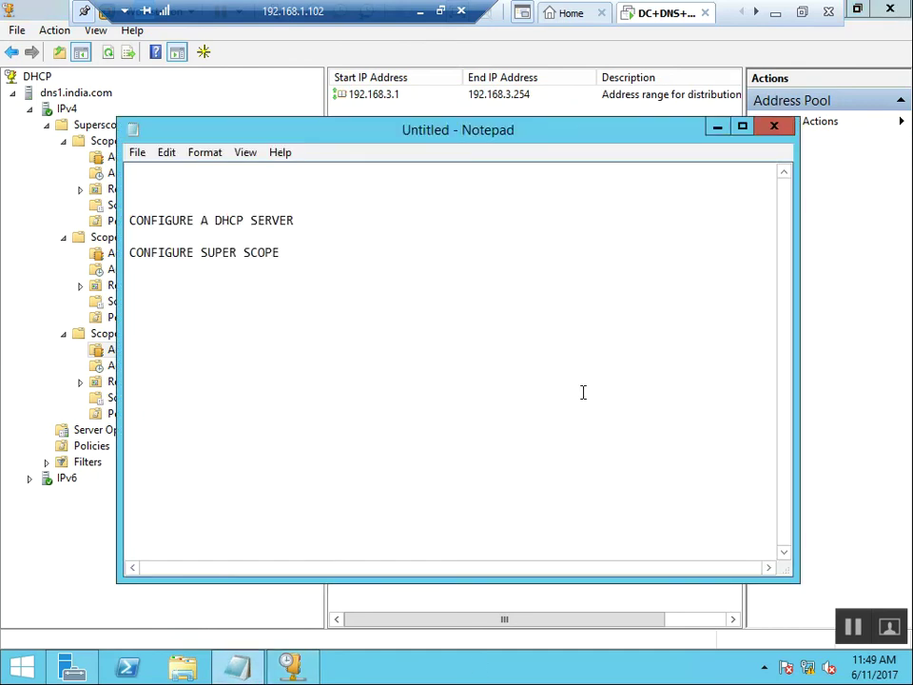
{"action": "key", "text": "Return"}
{"action": "key", "text": "Return"}
{"action": "type", "text": "BACKUP AND R"}
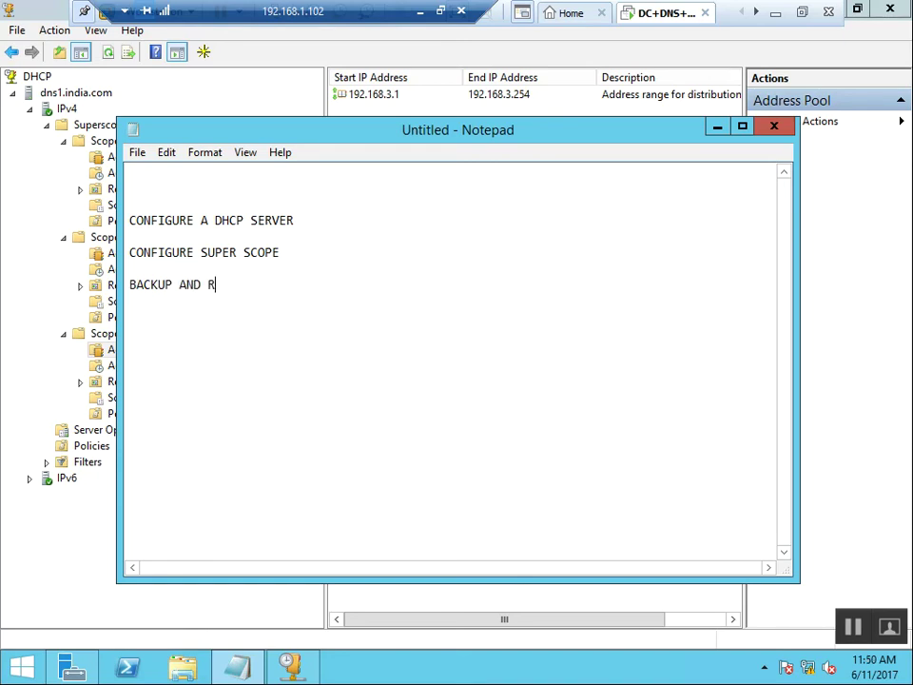
{"action": "type", "text": "ESTORE A DHCP SE"}
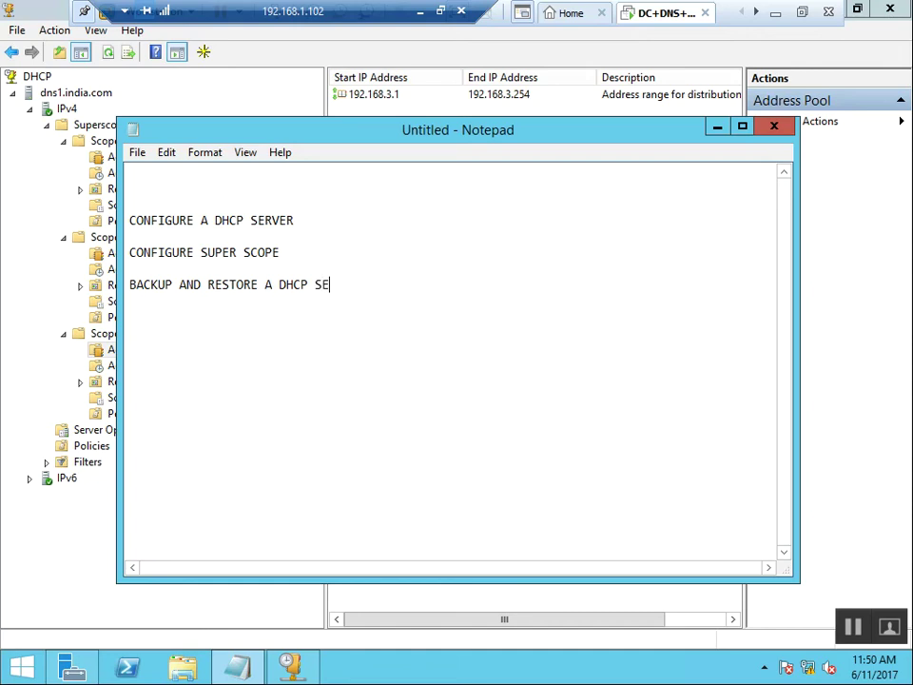
{"action": "type", "text": "RVER"}
{"action": "key", "text": "Return"}
Minimize Notepad, collapse the 192.168.1.0 scope and Superscope 0, and open File Explorer.
{"action": "left_click", "coordinate": [719, 128]}
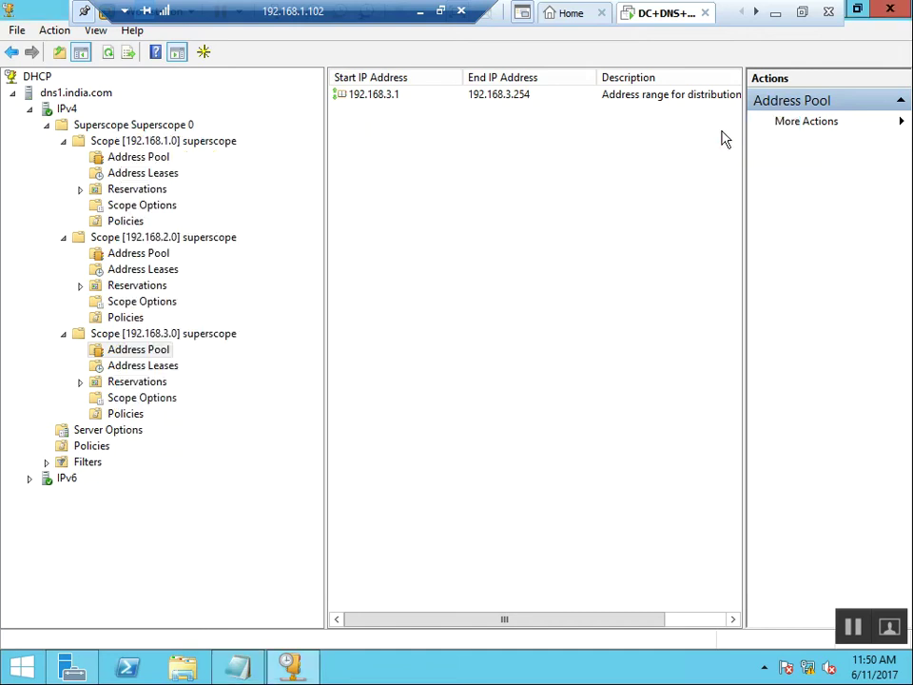
{"action": "left_click", "coordinate": [63, 141]}
{"action": "left_click", "coordinate": [50, 128]}
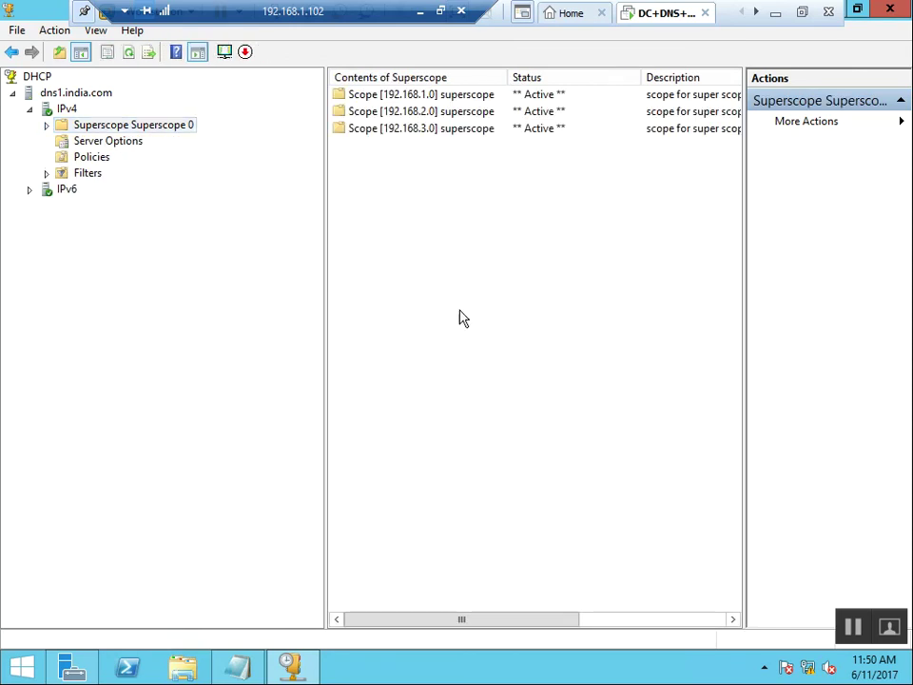
{"action": "key", "text": "super+e"}
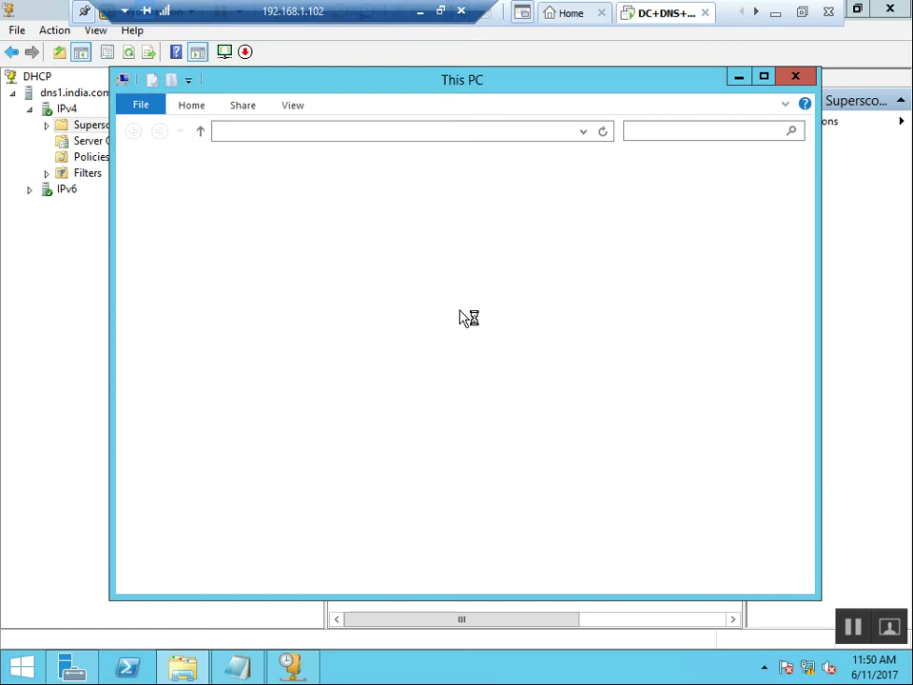
Browse through C:\Windows\System32 into the dhcp folder and select dhcp.mdb.
{"action": "key", "text": "super+r"}
{"action": "left_click", "coordinate": [373, 448]}
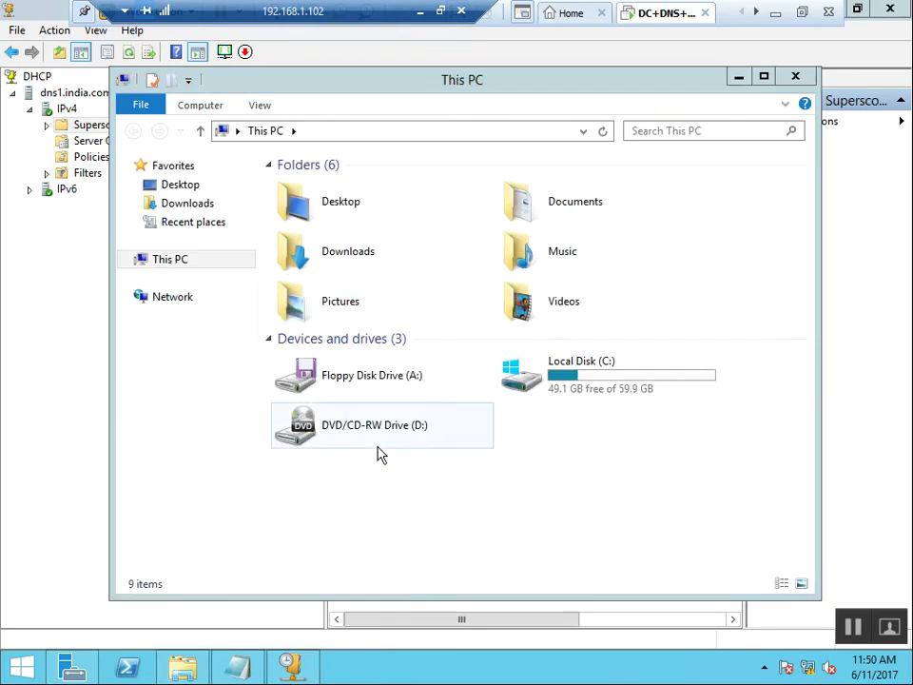
{"action": "double_click", "coordinate": [550, 385]}
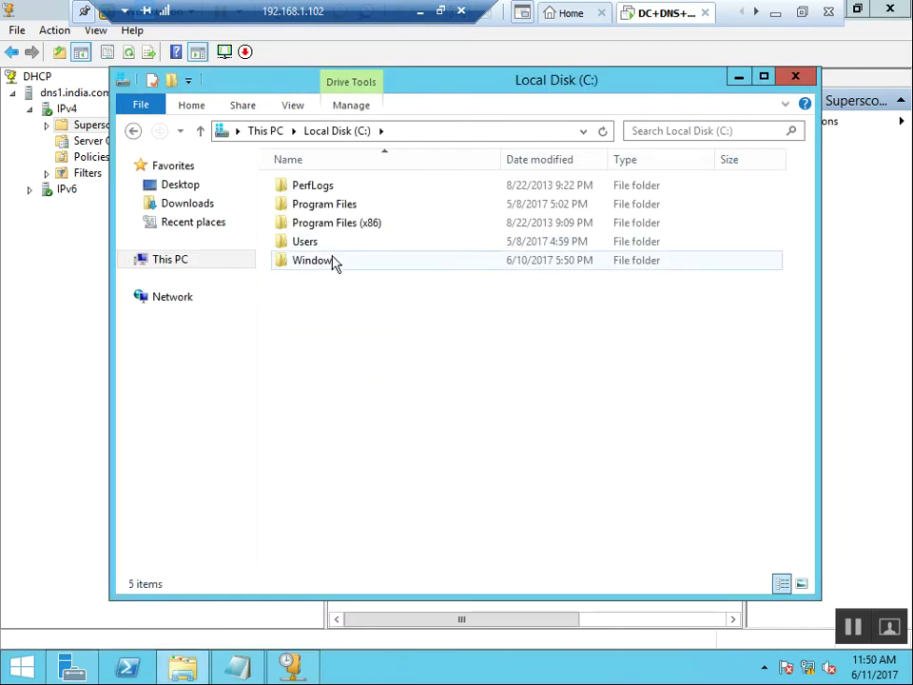
{"action": "double_click", "coordinate": [332, 261]}
{"action": "left_click", "coordinate": [333, 262]}
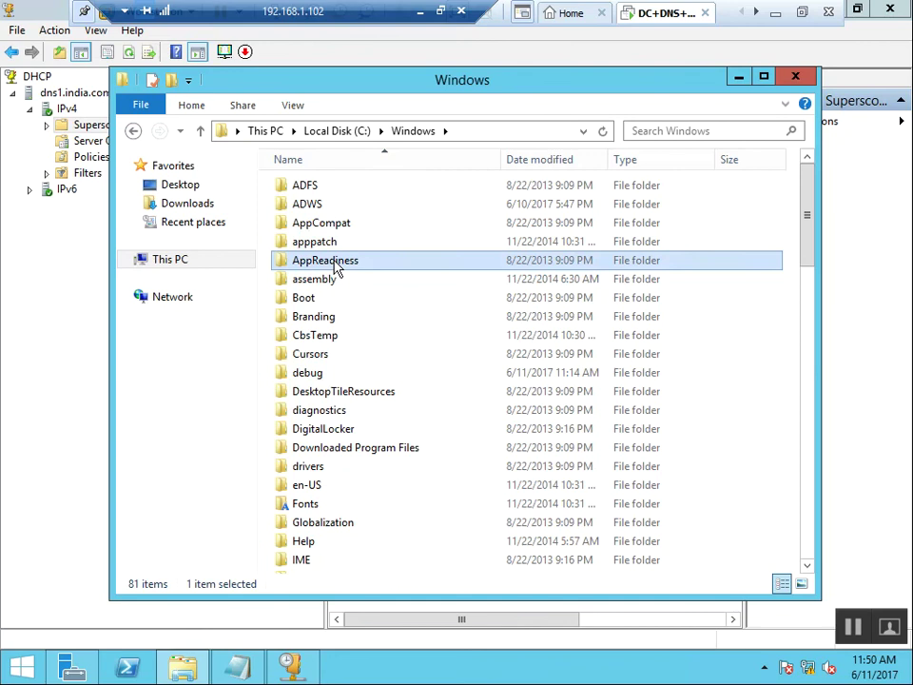
{"action": "key", "text": "s"}
{"action": "key", "text": "s"}
{"action": "key", "text": "s"}
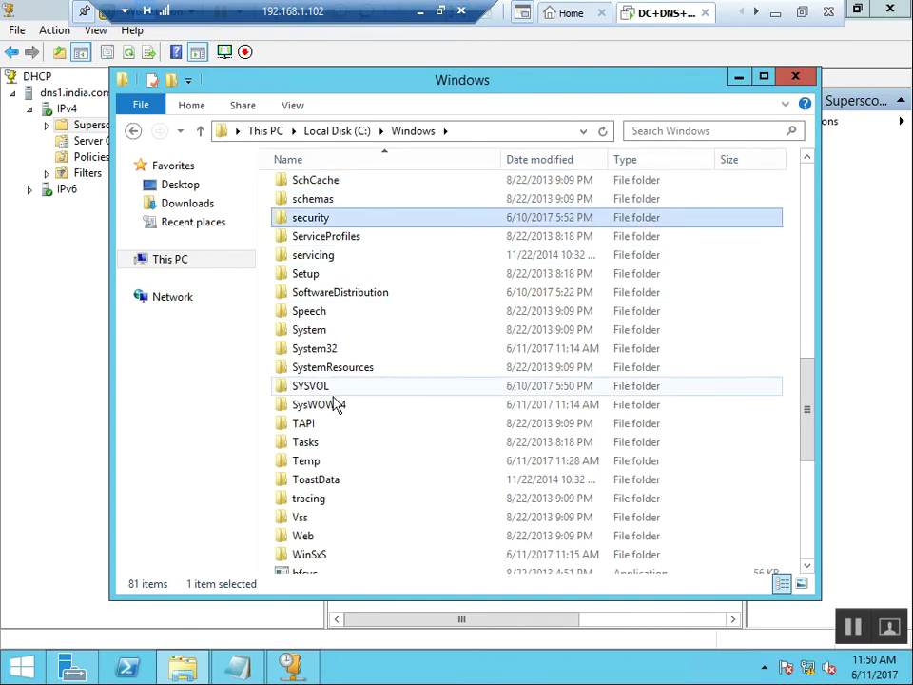
{"action": "double_click", "coordinate": [359, 350]}
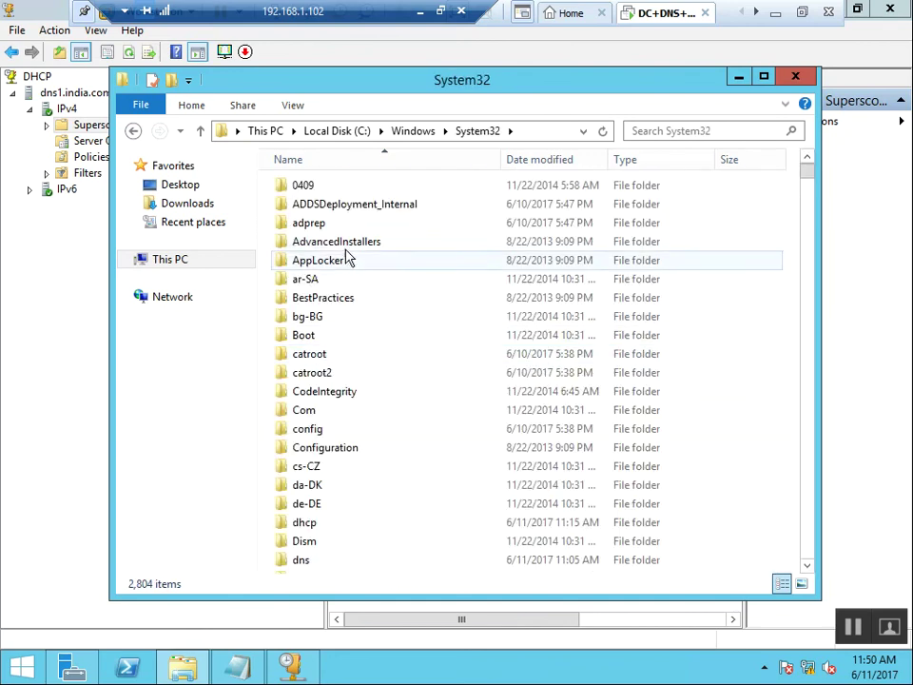
{"action": "left_click", "coordinate": [327, 342]}
{"action": "key", "text": "d"}
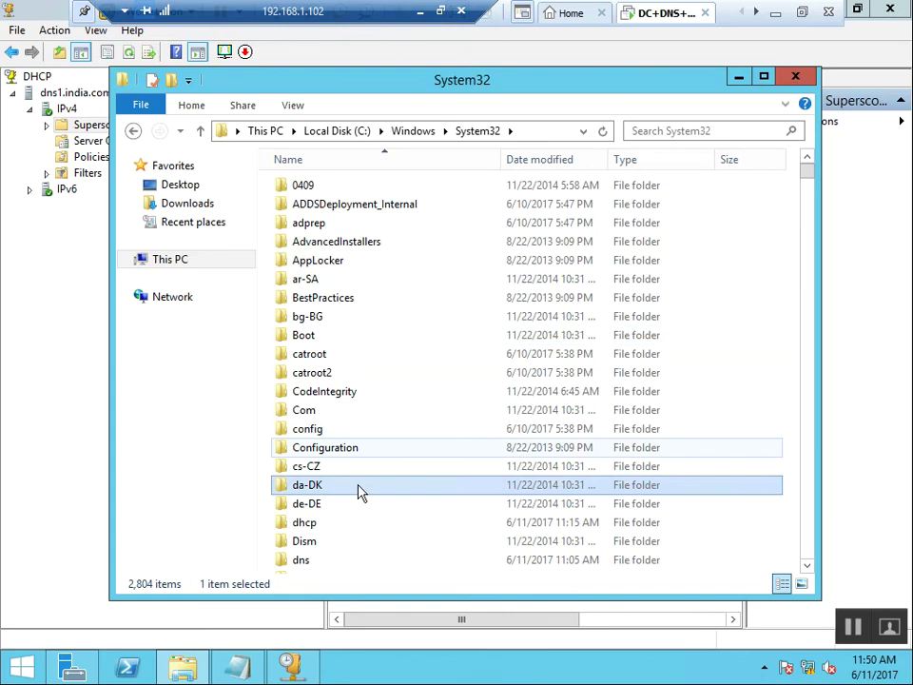
{"action": "double_click", "coordinate": [329, 526]}
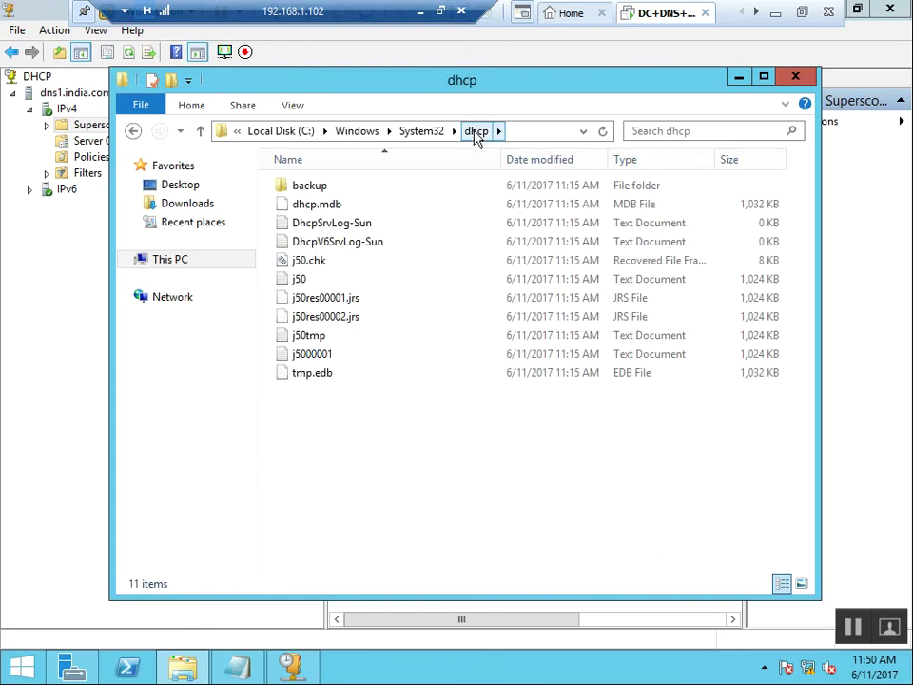
{"action": "left_click", "coordinate": [320, 208]}
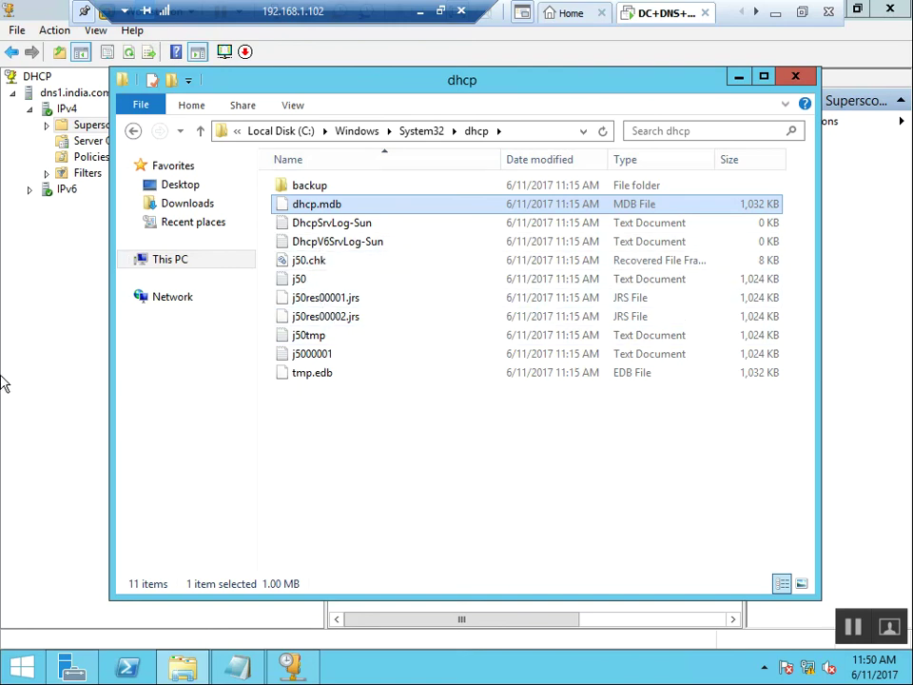
{"action": "left_click", "coordinate": [363, 306]}
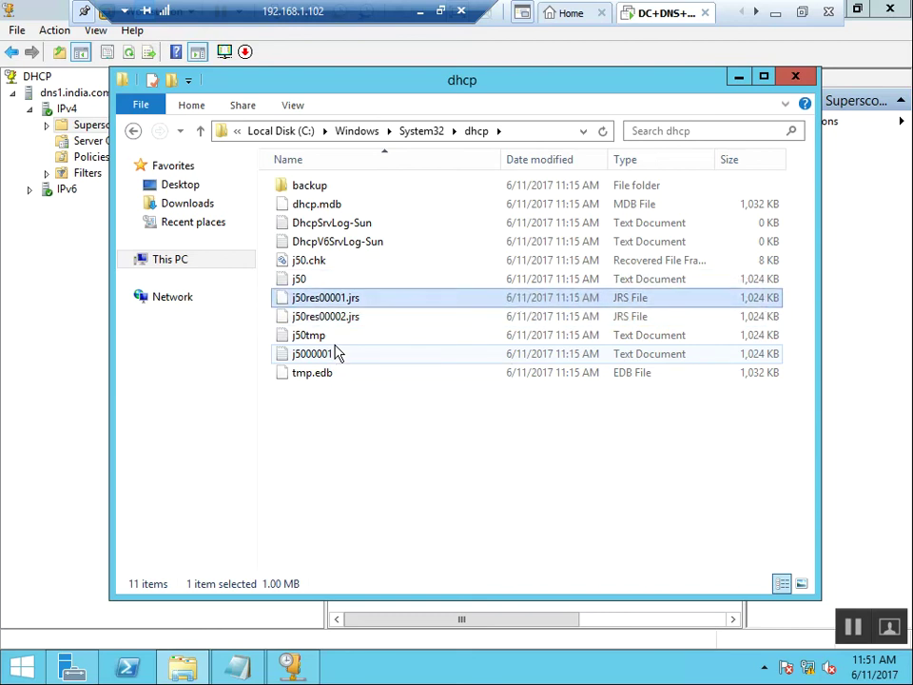
{"action": "key", "text": "Up"}
{"action": "key", "text": "Up"}
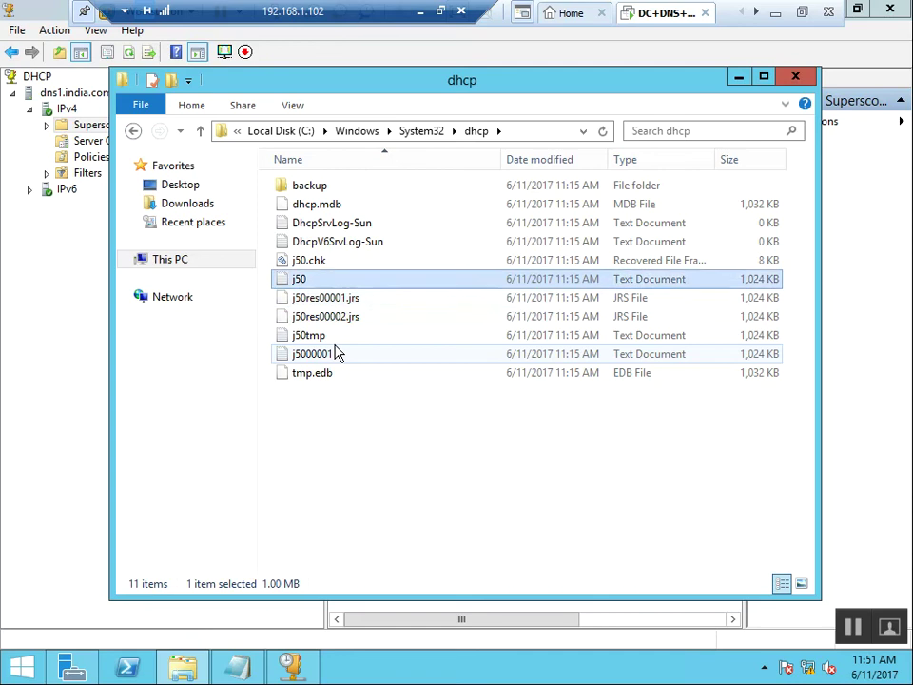
{"action": "key", "text": "Down"}
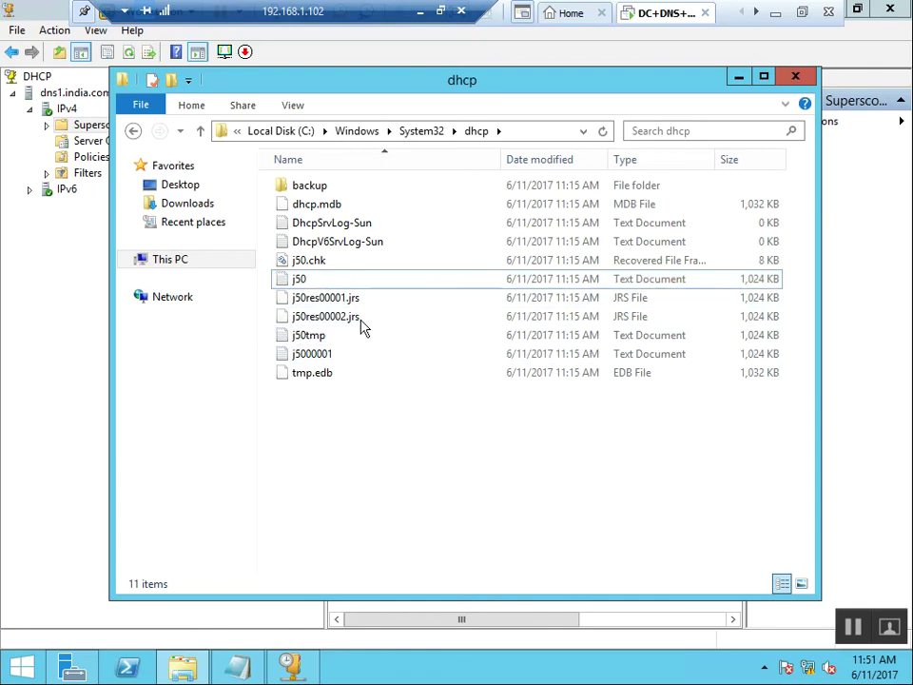
{"action": "left_click", "coordinate": [303, 353]}
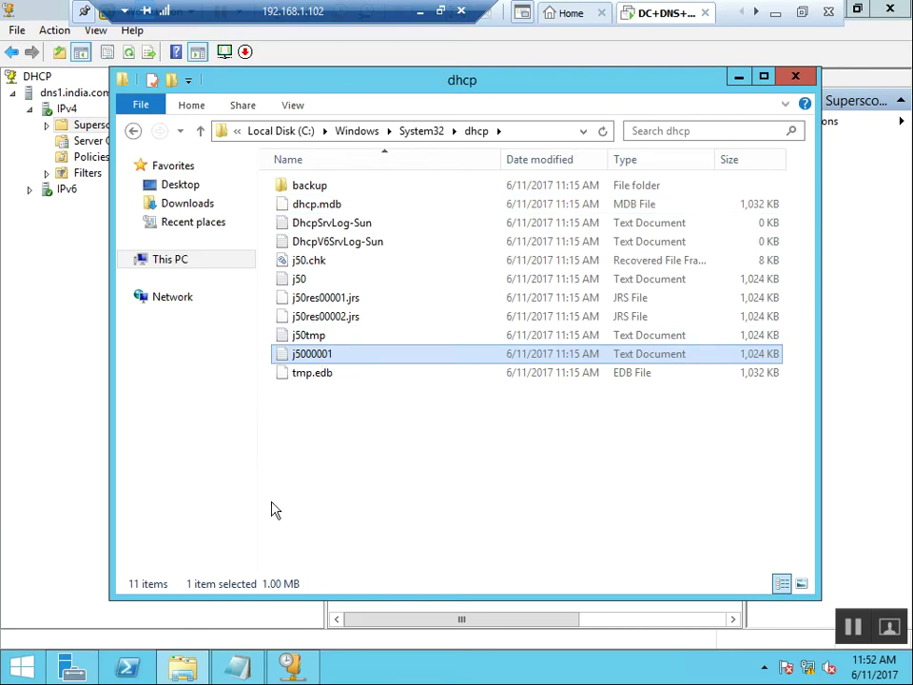
{"action": "left_click", "coordinate": [359, 406]}
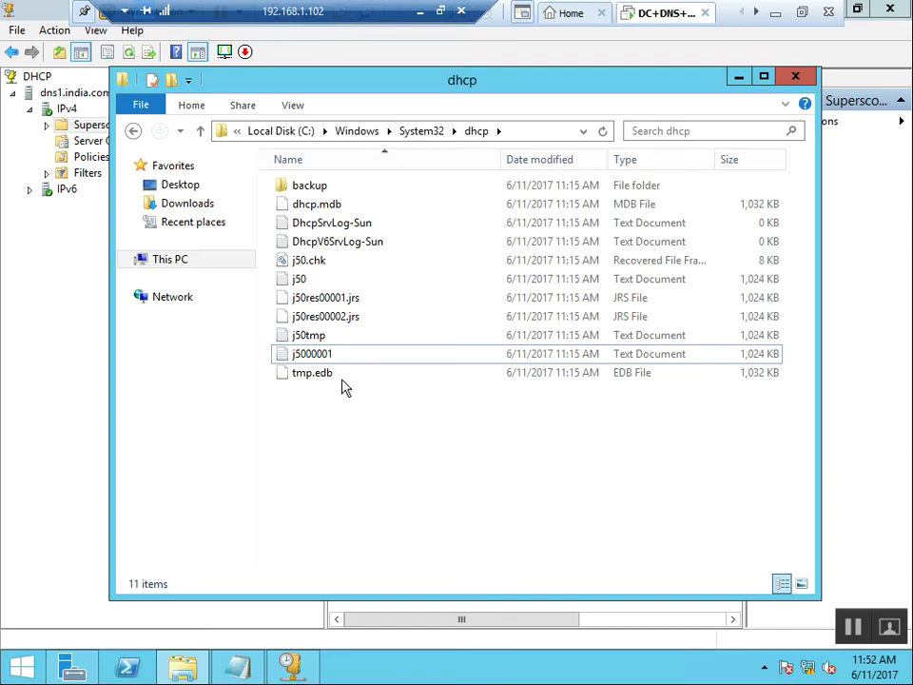
{"action": "left_click", "coordinate": [314, 378]}
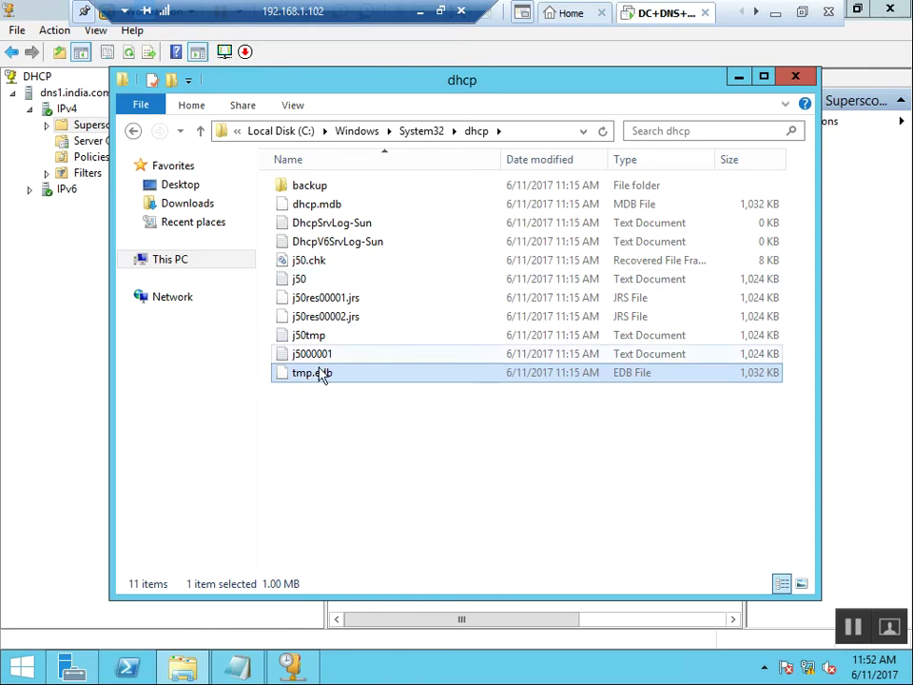
{"action": "double_click", "coordinate": [319, 379]}
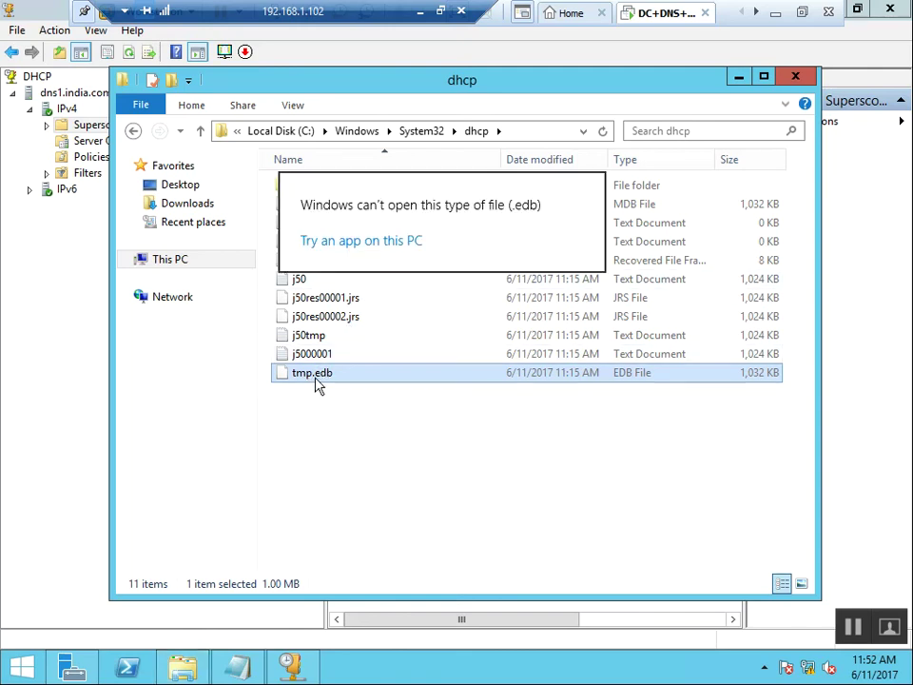
{"action": "left_click", "coordinate": [452, 547]}
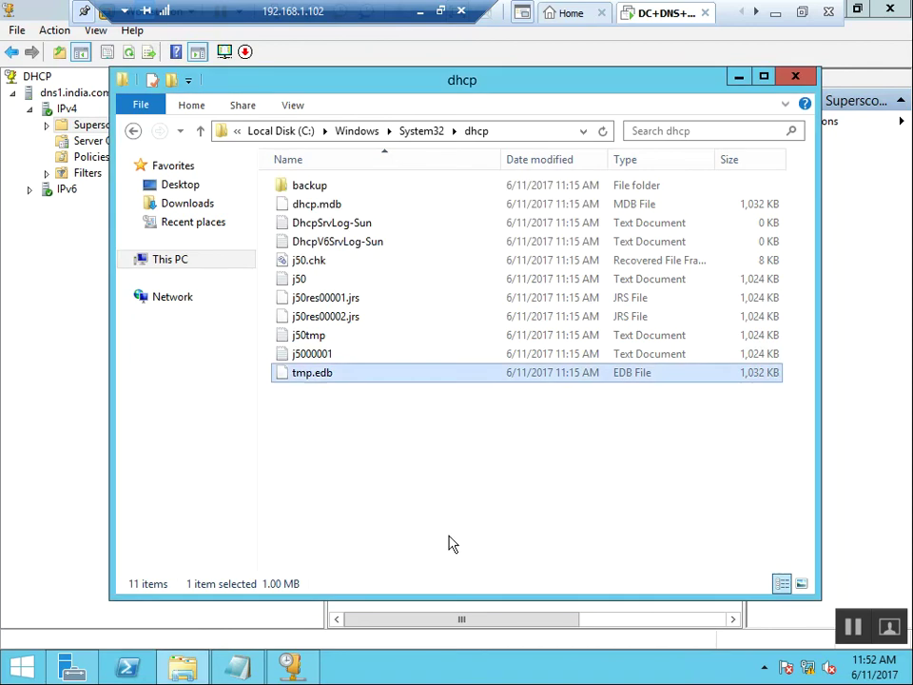
{"action": "double_click", "coordinate": [319, 283]}
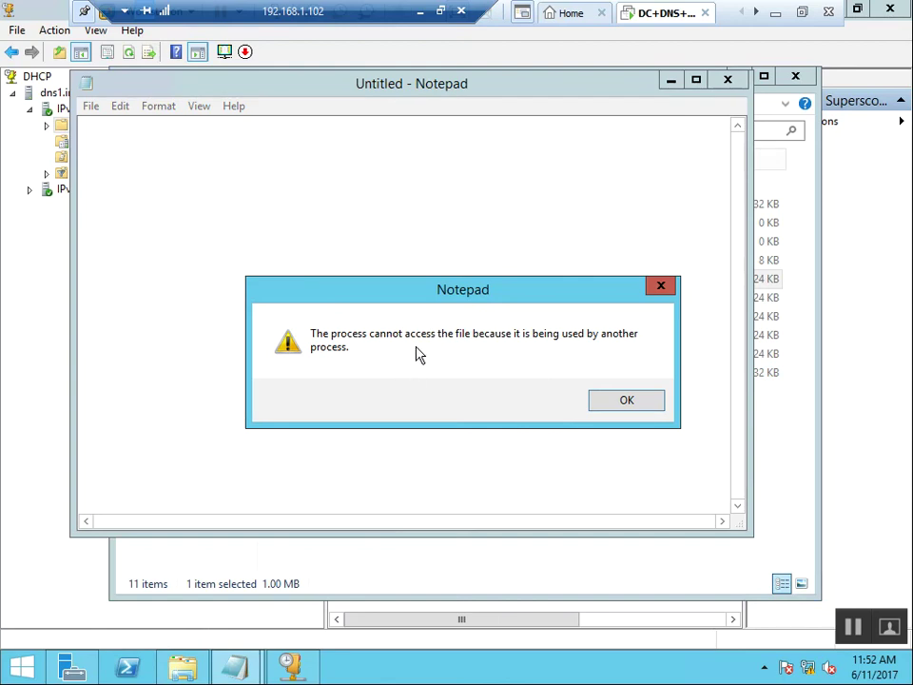
{"action": "left_click", "coordinate": [728, 85]}
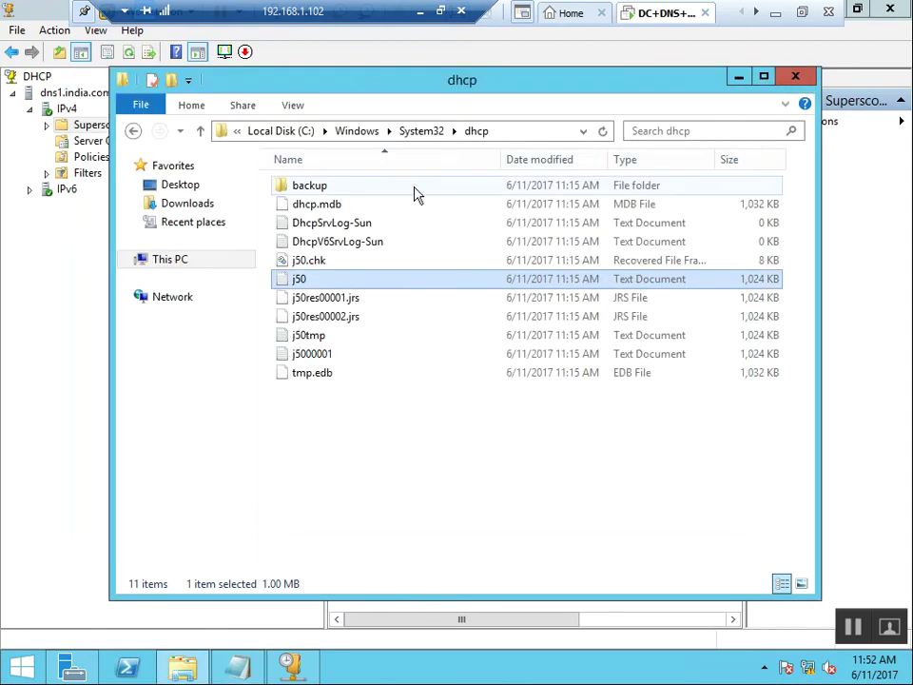
{"action": "left_click", "coordinate": [323, 212]}
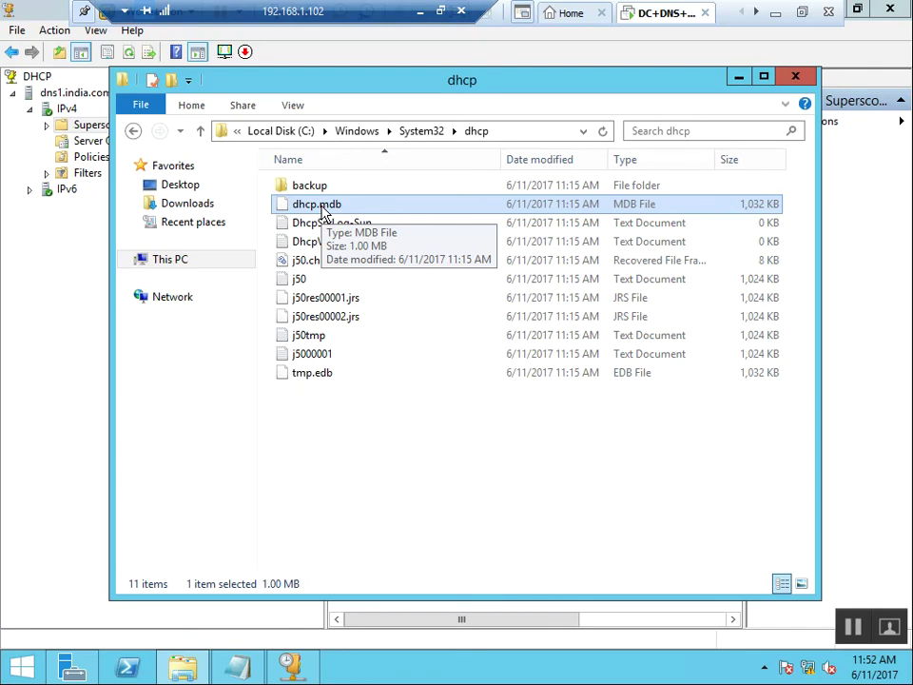
{"action": "left_click", "coordinate": [442, 429]}
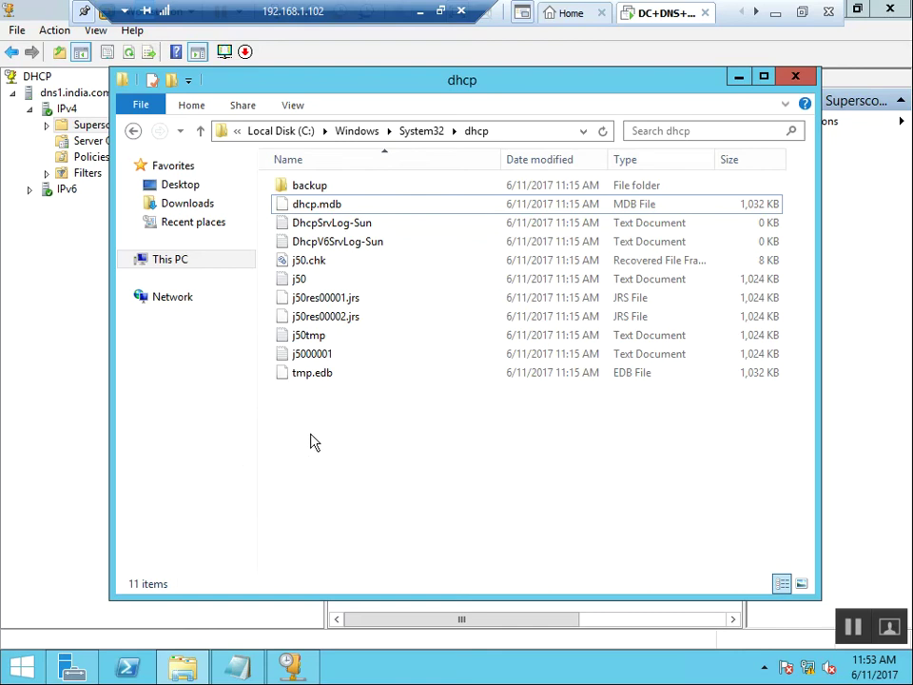
{"action": "double_click", "coordinate": [381, 244]}
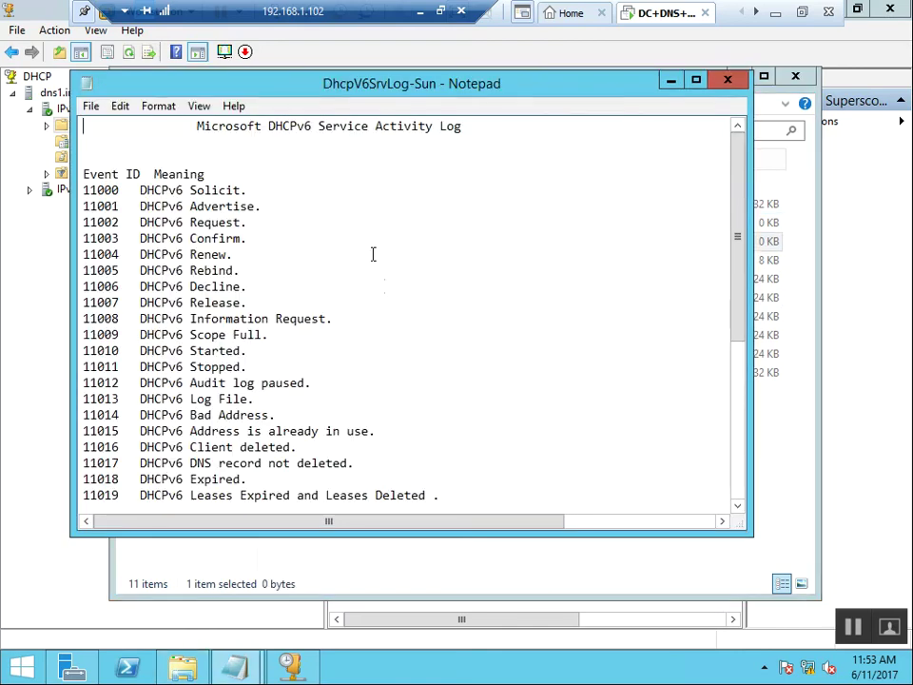
{"action": "scroll", "coordinate": [457, 376], "scroll_direction": "down", "scroll_amount": 6}
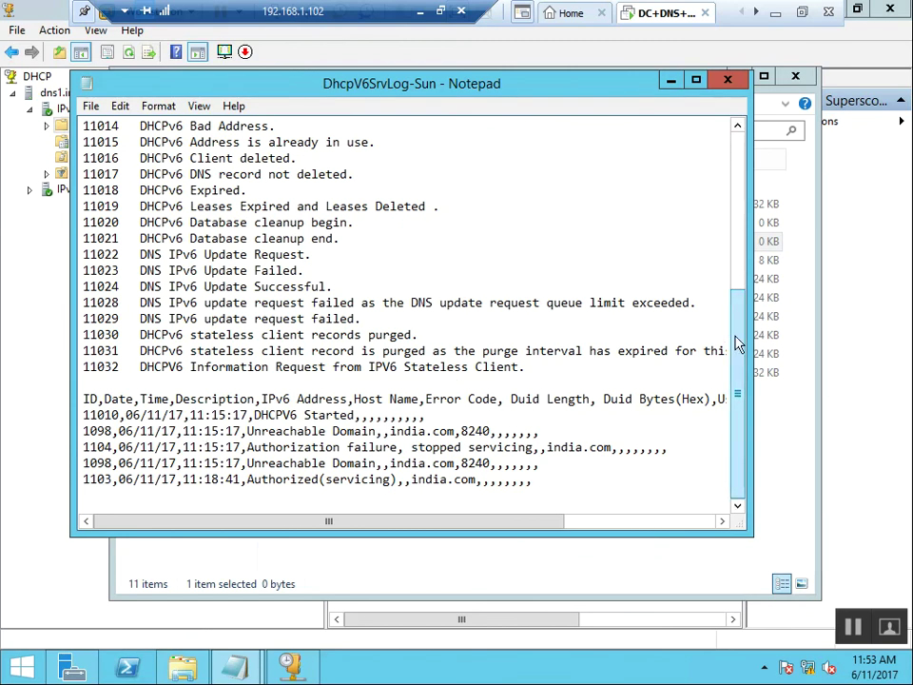
{"action": "left_click_drag", "start_coordinate": [132, 416], "coordinate": [542, 466]}
{"action": "left_click_drag", "start_coordinate": [272, 466], "coordinate": [511, 490]}
{"action": "left_click", "coordinate": [276, 490]}
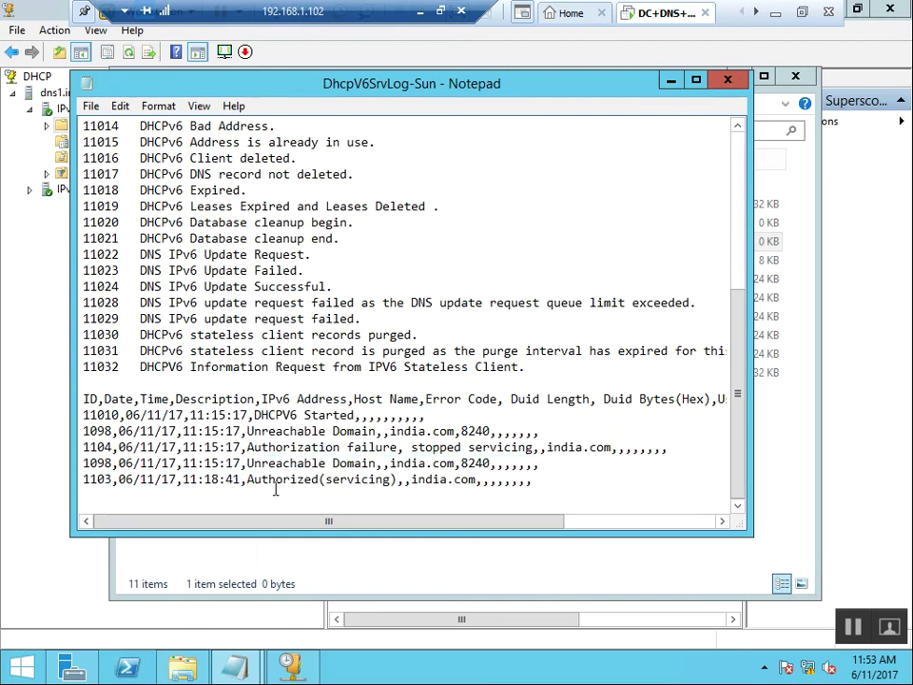
{"action": "left_click_drag", "start_coordinate": [242, 478], "coordinate": [496, 481]}
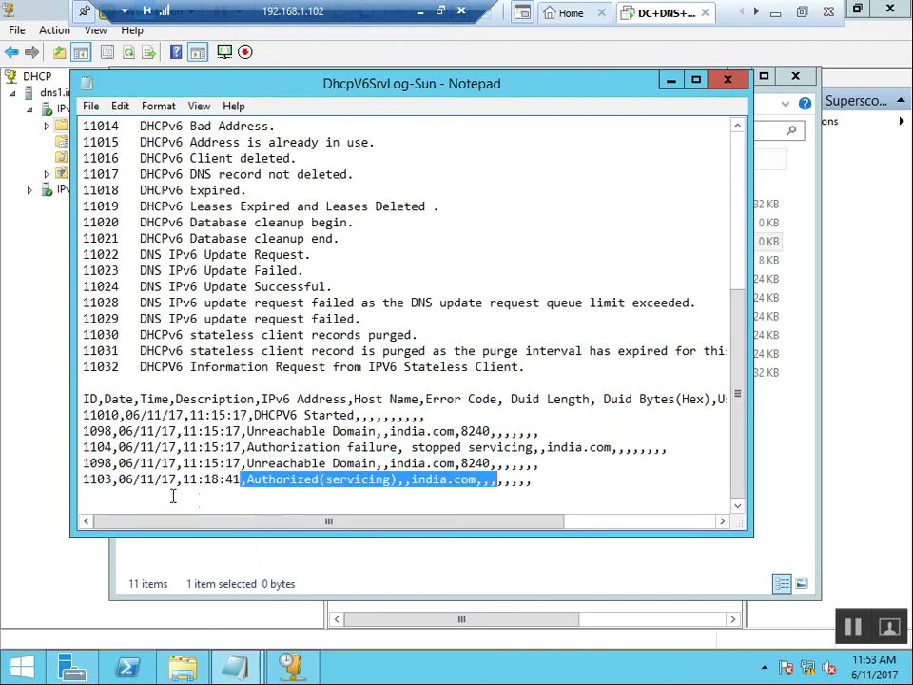
{"action": "left_click", "coordinate": [138, 483]}
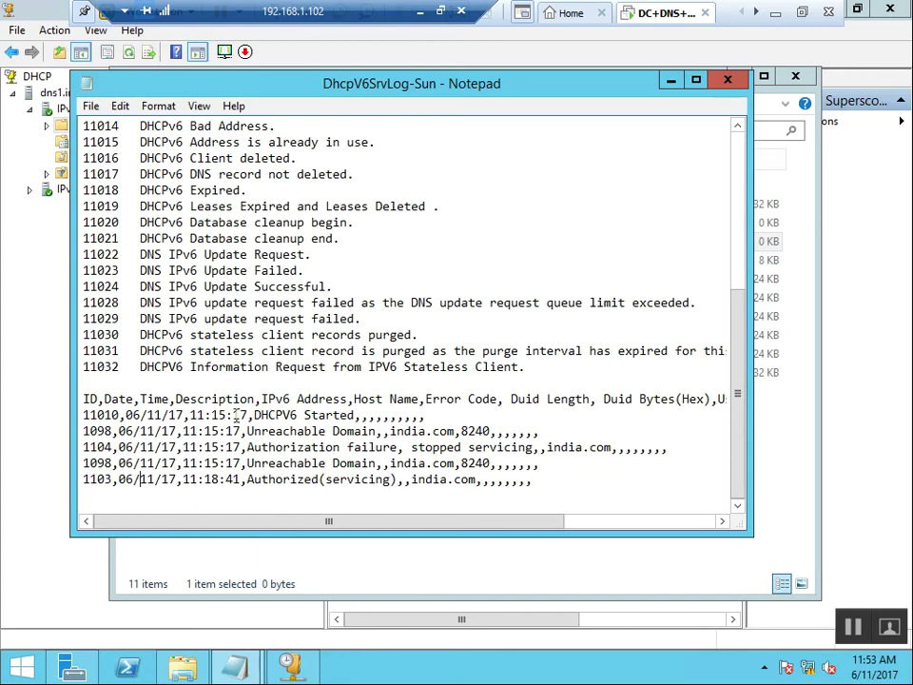
{"action": "left_click_drag", "start_coordinate": [212, 431], "coordinate": [352, 448]}
{"action": "left_click_drag", "start_coordinate": [287, 479], "coordinate": [480, 481]}
{"action": "left_click", "coordinate": [9, 457]}
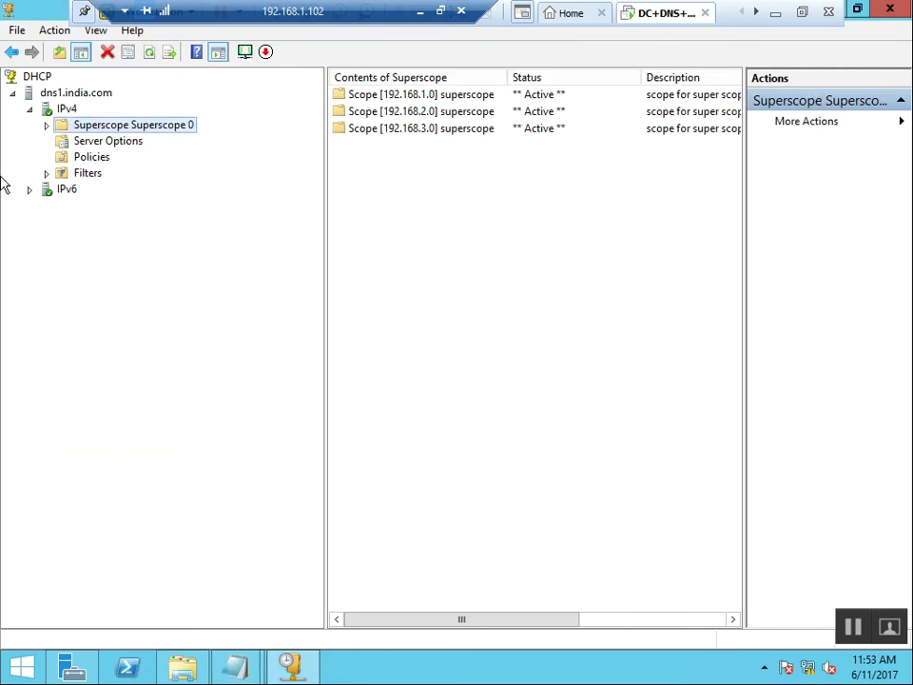
{"action": "mouse_move", "coordinate": [235, 669]}
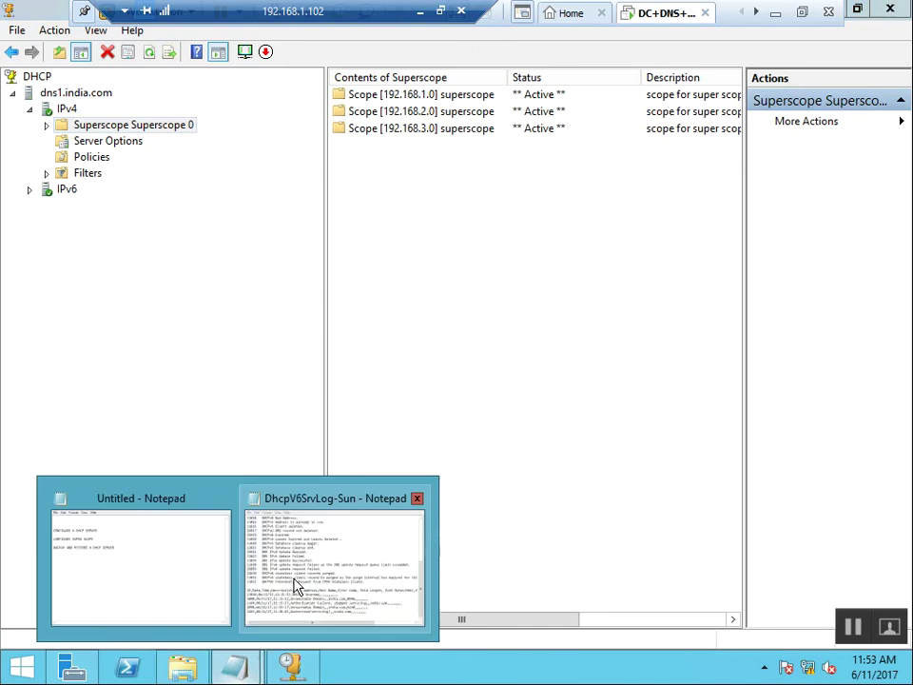
{"action": "left_click", "coordinate": [296, 587]}
{"action": "left_click", "coordinate": [727, 82]}
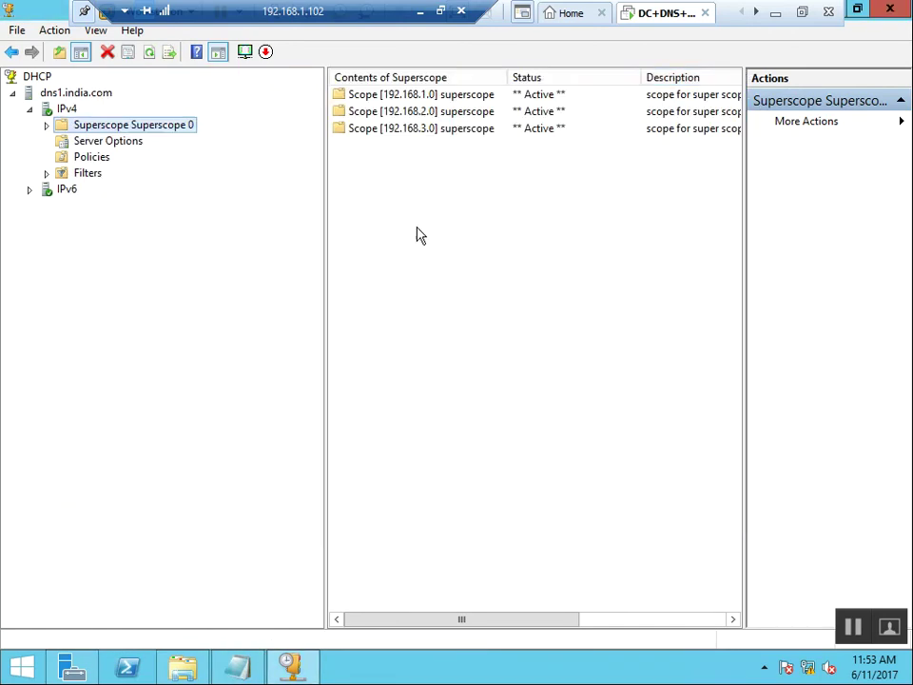
{"action": "left_click", "coordinate": [182, 668]}
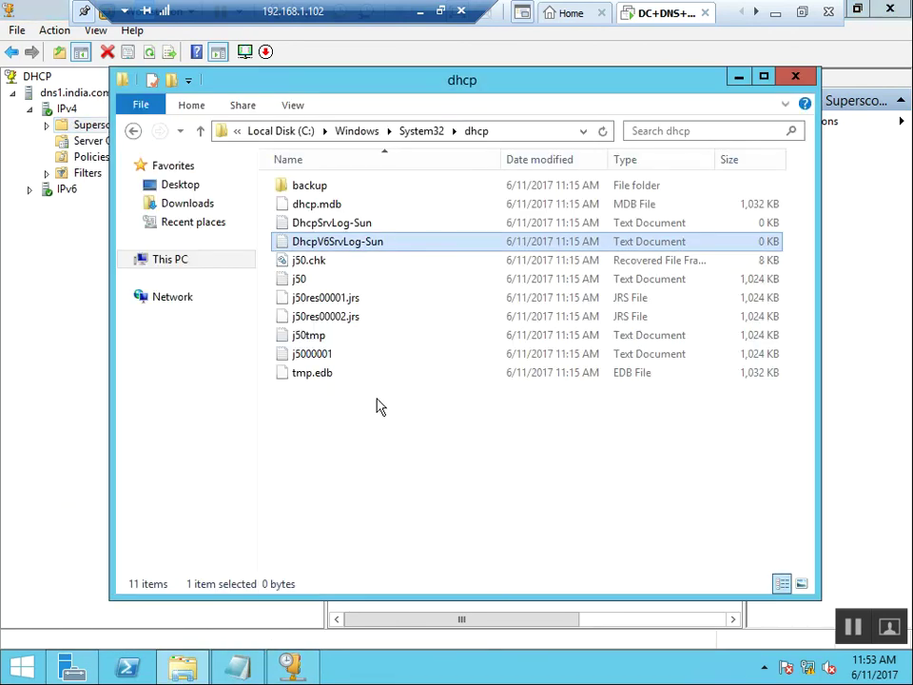
{"action": "double_click", "coordinate": [341, 225]}
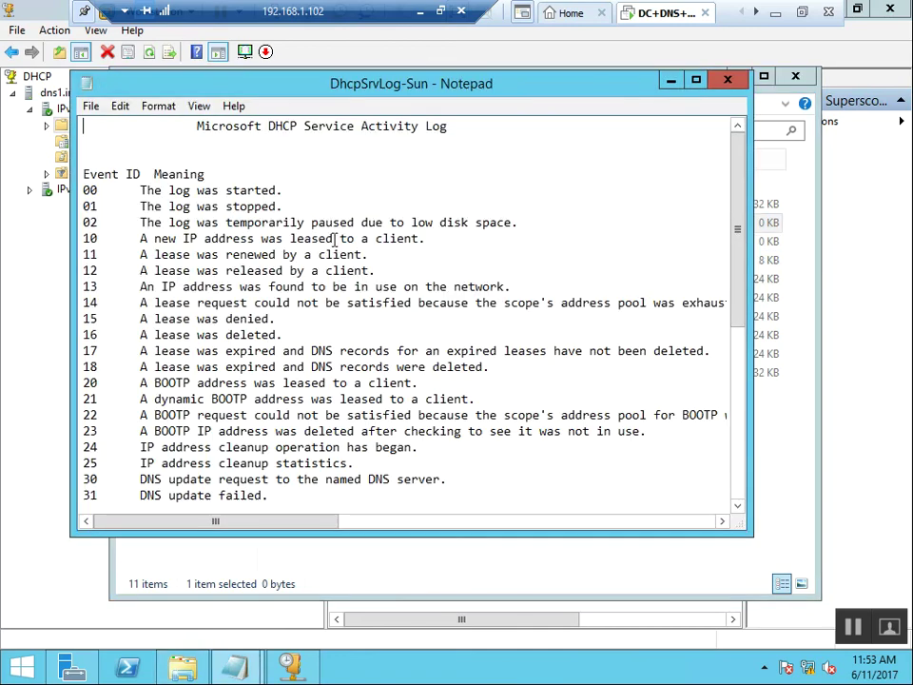
{"action": "scroll", "coordinate": [666, 447], "scroll_direction": "down", "scroll_amount": 4}
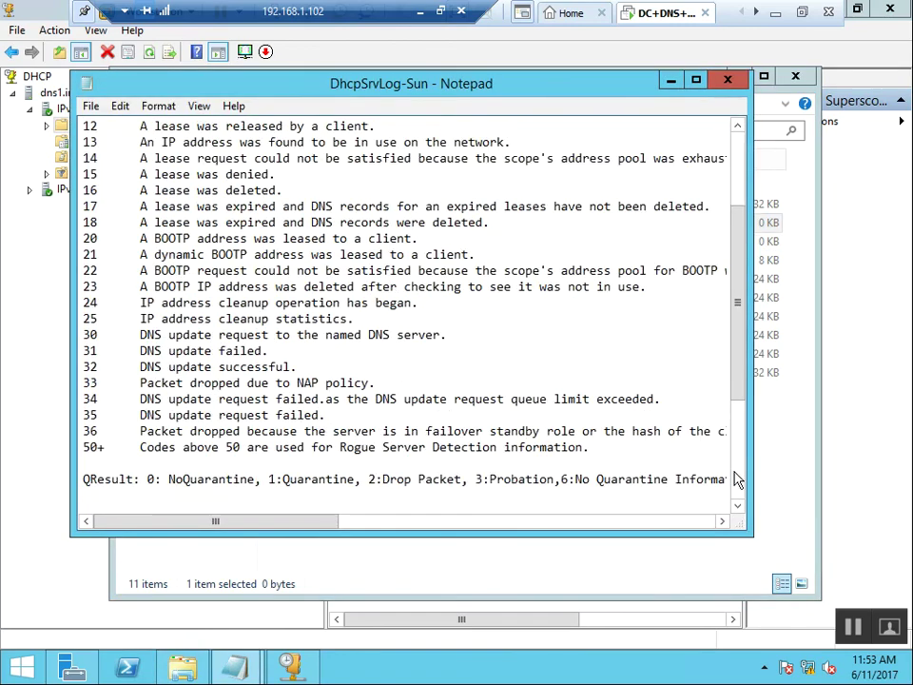
{"action": "scroll", "coordinate": [738, 478], "scroll_direction": "down", "scroll_amount": 4}
{"action": "left_click_drag", "start_coordinate": [288, 318], "coordinate": [522, 483]}
{"action": "left_click", "coordinate": [349, 491]}
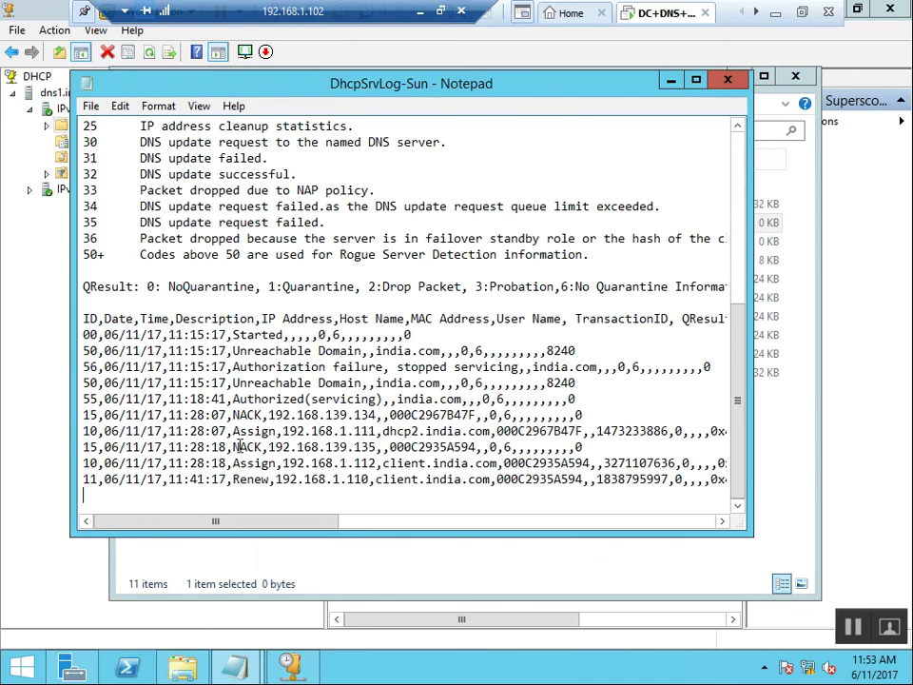
{"action": "key", "text": "shift+Right"}
{"action": "key", "text": "shift+Right"}
{"action": "key", "text": "shift+Right"}
{"action": "key", "text": "shift+Right"}
{"action": "key", "text": "shift+Right"}
{"action": "key", "text": "shift+Right"}
{"action": "key", "text": "shift+Right"}
{"action": "key", "text": "shift+Right"}
{"action": "key", "text": "shift+Right"}
{"action": "key", "text": "shift+Right"}
{"action": "key", "text": "shift+Right"}
{"action": "key", "text": "shift+Right"}
{"action": "key", "text": "shift+Right"}
{"action": "key", "text": "shift+Right"}
{"action": "key", "text": "shift+Right"}
{"action": "key", "text": "shift+Right"}
{"action": "key", "text": "shift+Right"}
{"action": "key", "text": "shift+Right"}
{"action": "key", "text": "shift+Right"}
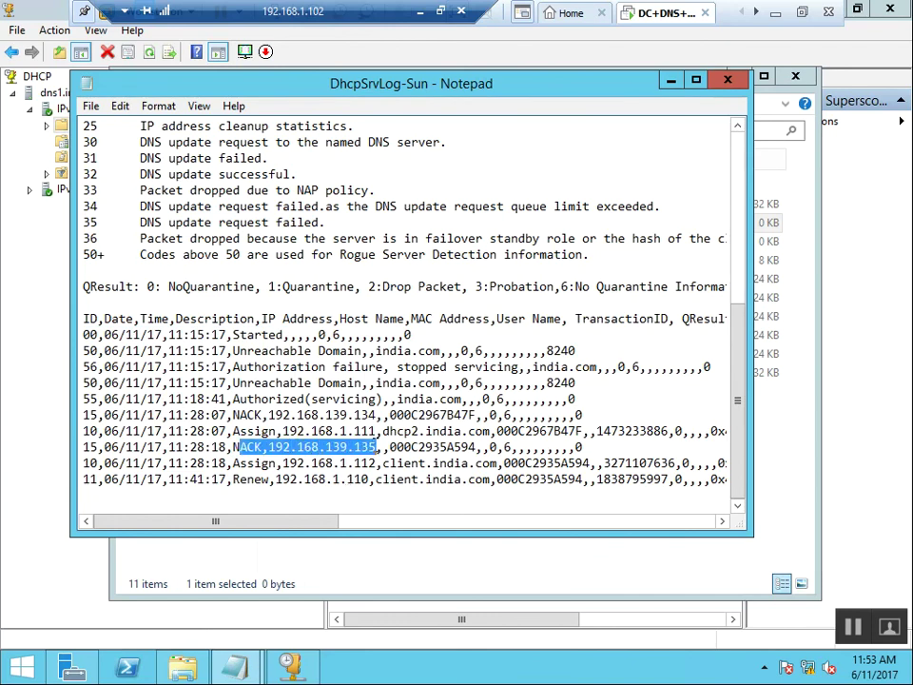
{"action": "key", "text": "Left"}
{"action": "key", "text": "Left"}
{"action": "key", "text": "Left"}
{"action": "key", "text": "shift+Left"}
{"action": "left_click_drag", "start_coordinate": [237, 447], "coordinate": [263, 448]}
{"action": "left_click", "coordinate": [275, 450]}
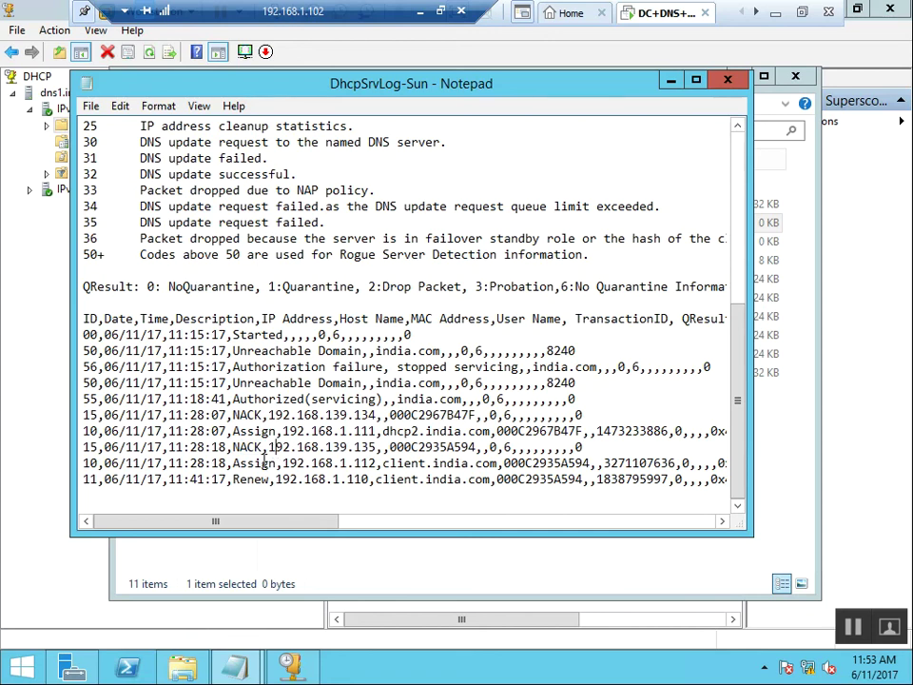
{"action": "left_click_drag", "start_coordinate": [247, 464], "coordinate": [377, 464]}
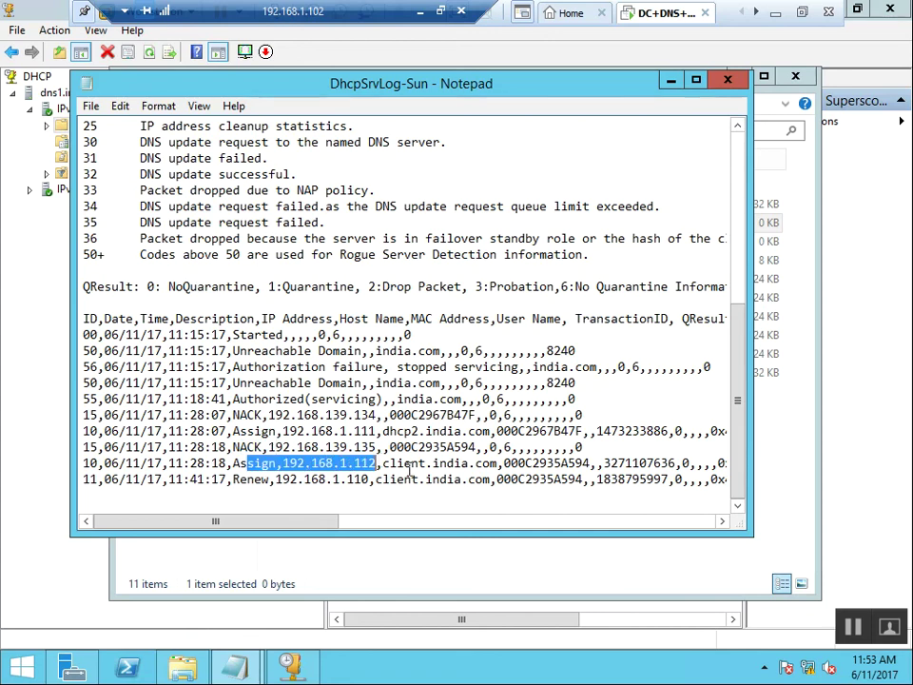
{"action": "left_click", "coordinate": [457, 464]}
{"action": "double_click", "coordinate": [456, 464]}
{"action": "left_click_drag", "start_coordinate": [397, 464], "coordinate": [569, 465]}
{"action": "left_click", "coordinate": [599, 463]}
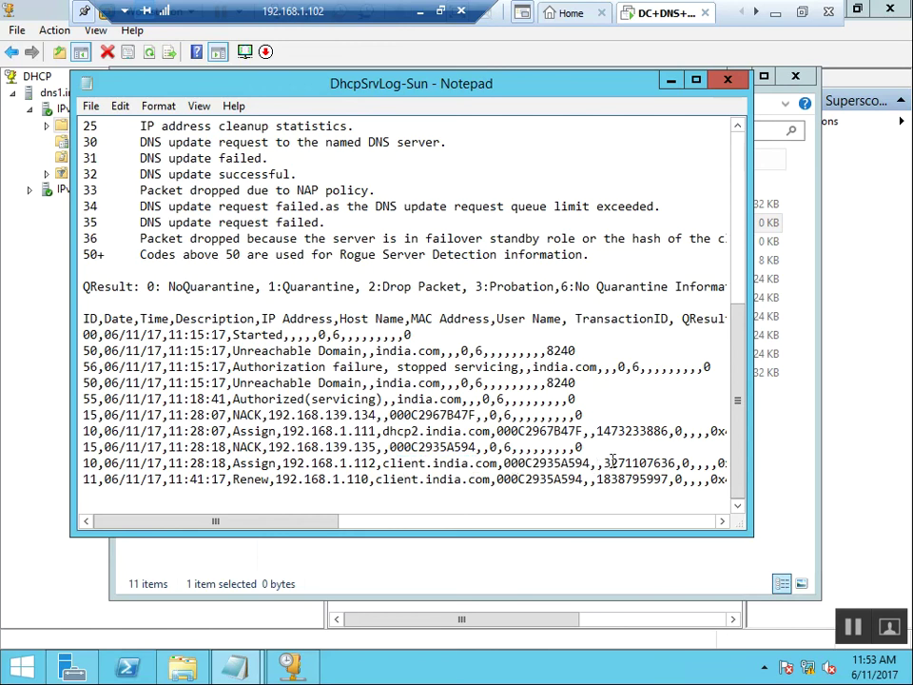
{"action": "left_click", "coordinate": [375, 490]}
{"action": "left_click_drag", "start_coordinate": [372, 480], "coordinate": [277, 481]}
{"action": "left_click_drag", "start_coordinate": [220, 480], "coordinate": [255, 480]}
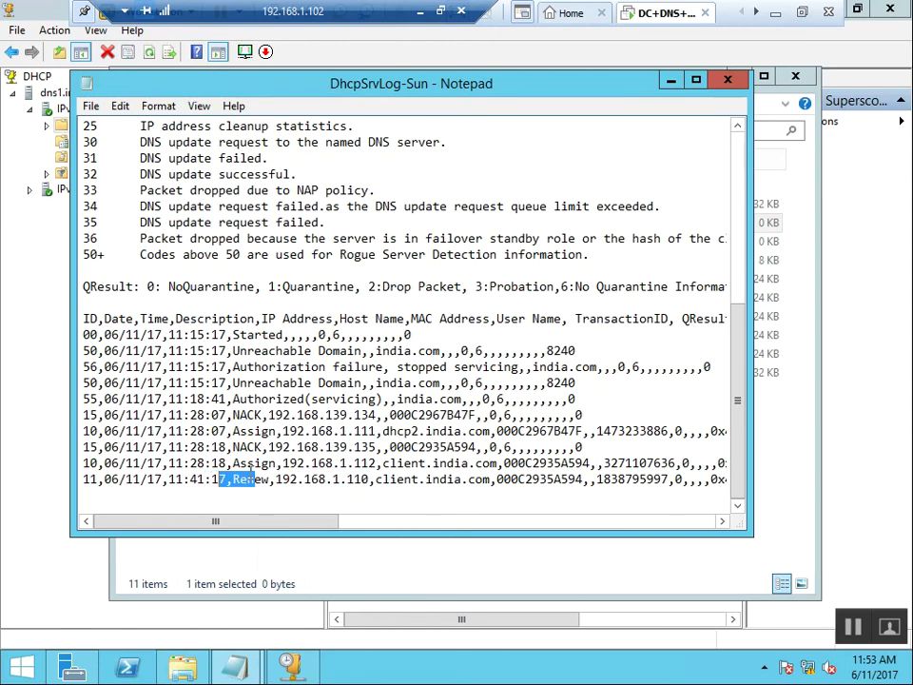
{"action": "left_click_drag", "start_coordinate": [376, 479], "coordinate": [263, 480]}
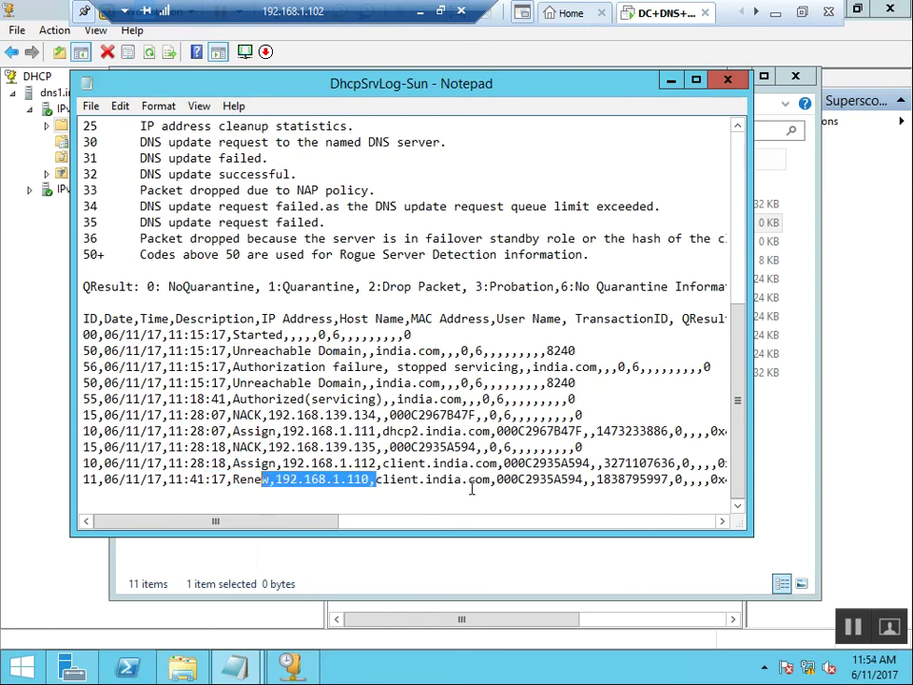
{"action": "left_click_drag", "start_coordinate": [411, 479], "coordinate": [403, 506]}
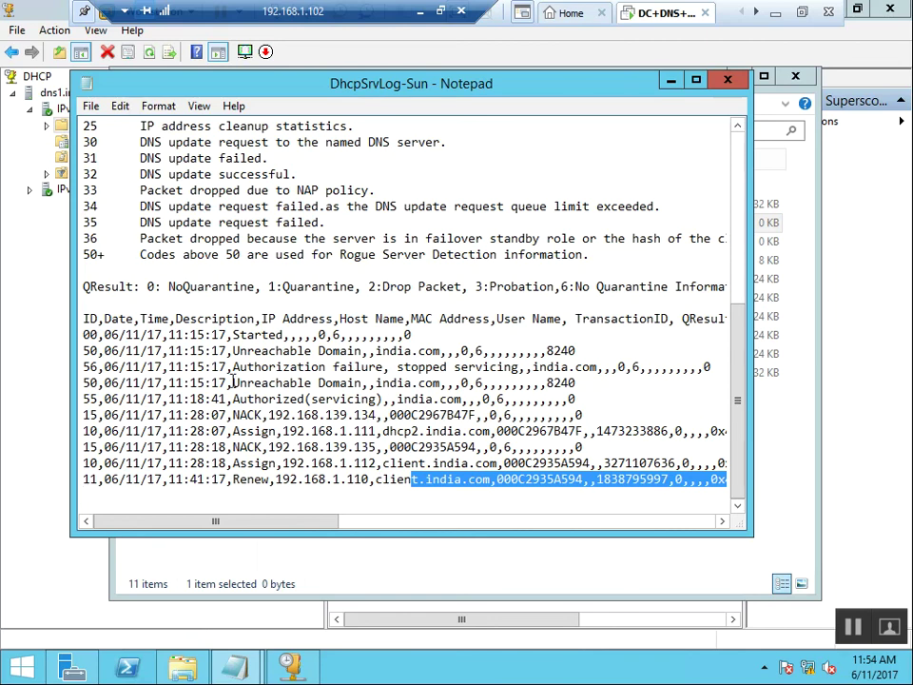
{"action": "scroll", "coordinate": [252, 401], "scroll_direction": "up", "scroll_amount": 1}
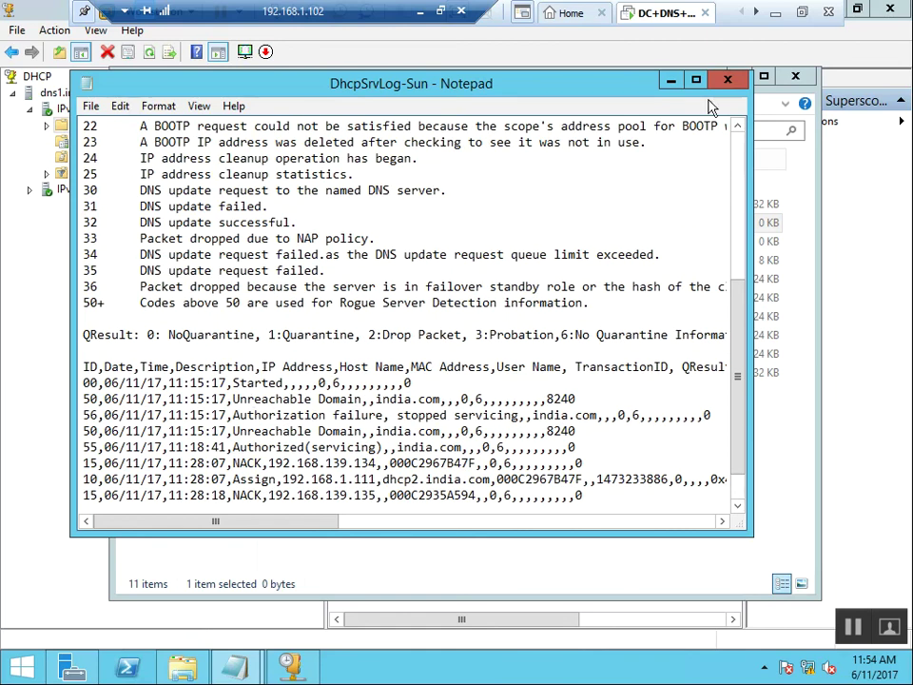
{"action": "left_click", "coordinate": [728, 80]}
Check the DhcpV6SrvLog-Sun and j50 files, confirm the backup folder is empty, then close Explorer.
{"action": "left_click", "coordinate": [348, 241]}
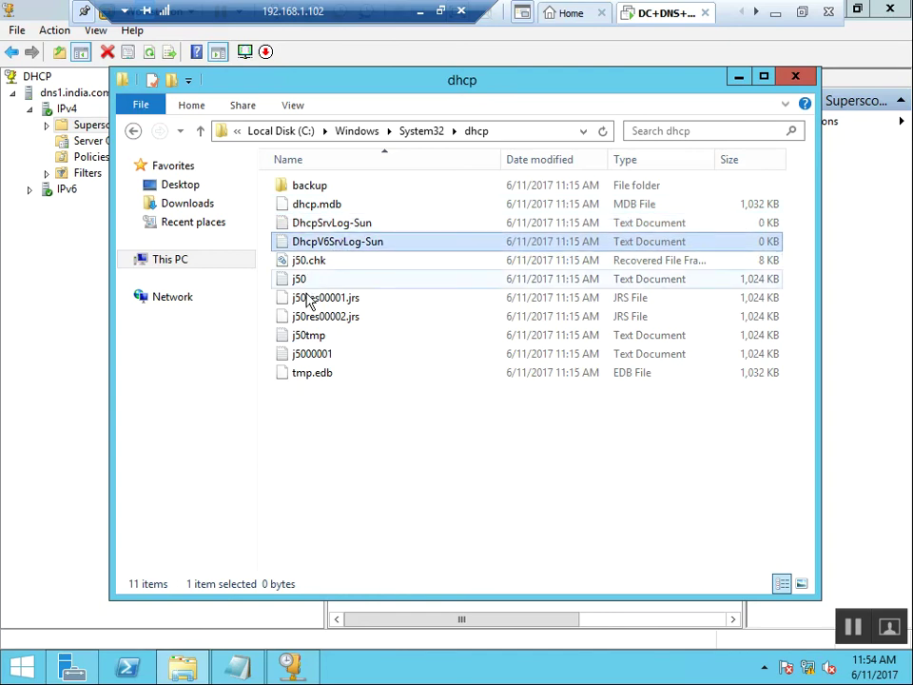
{"action": "left_click", "coordinate": [309, 281]}
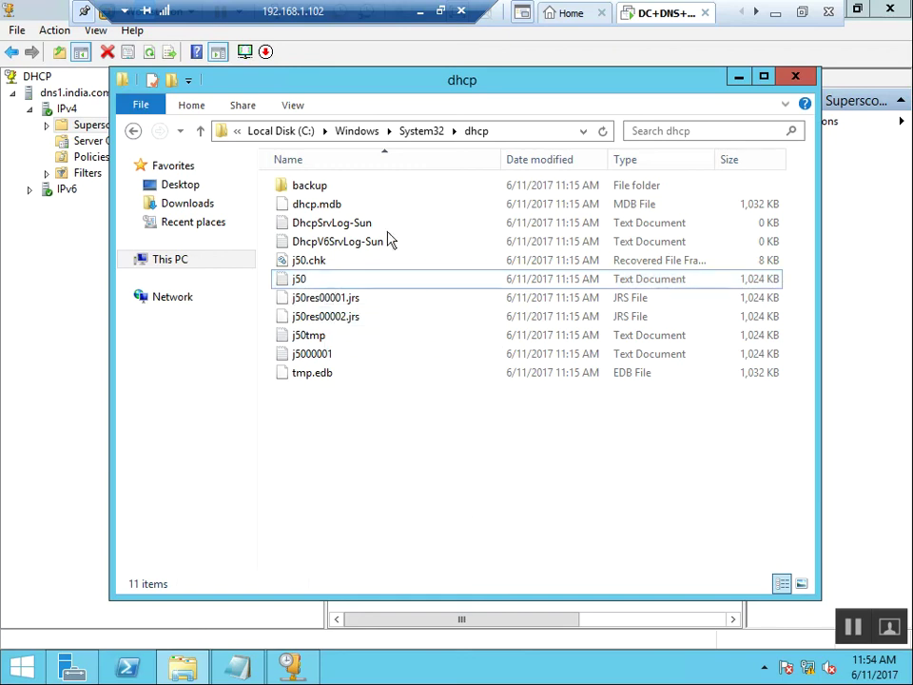
{"action": "double_click", "coordinate": [333, 189]}
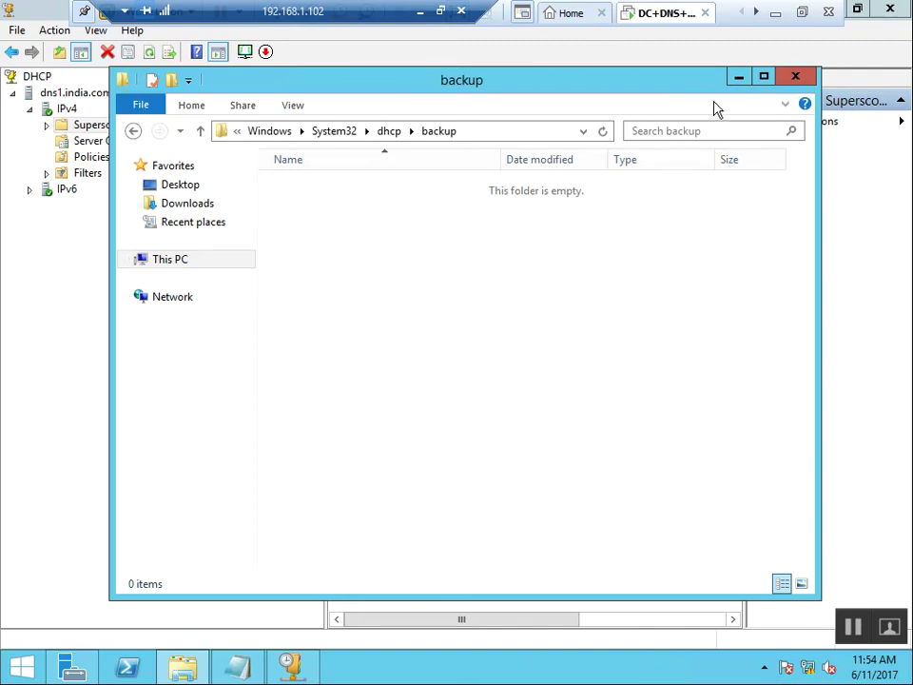
{"action": "left_click", "coordinate": [738, 76]}
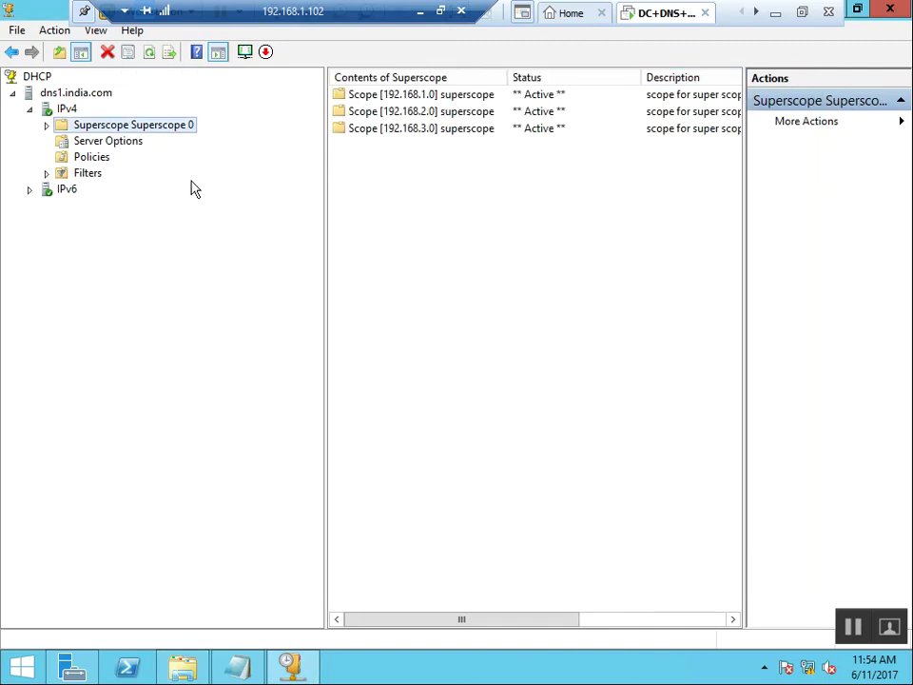
Select server dns1.india.com and choose Action > Backup... to pick a destination folder.
{"action": "left_click", "coordinate": [75, 94]}
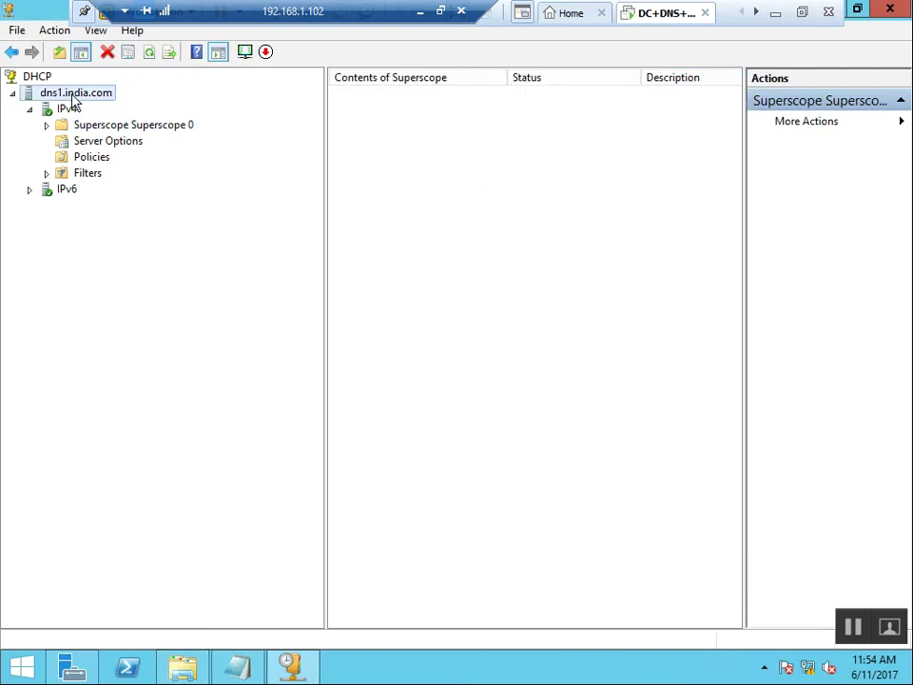
{"action": "left_click", "coordinate": [57, 31]}
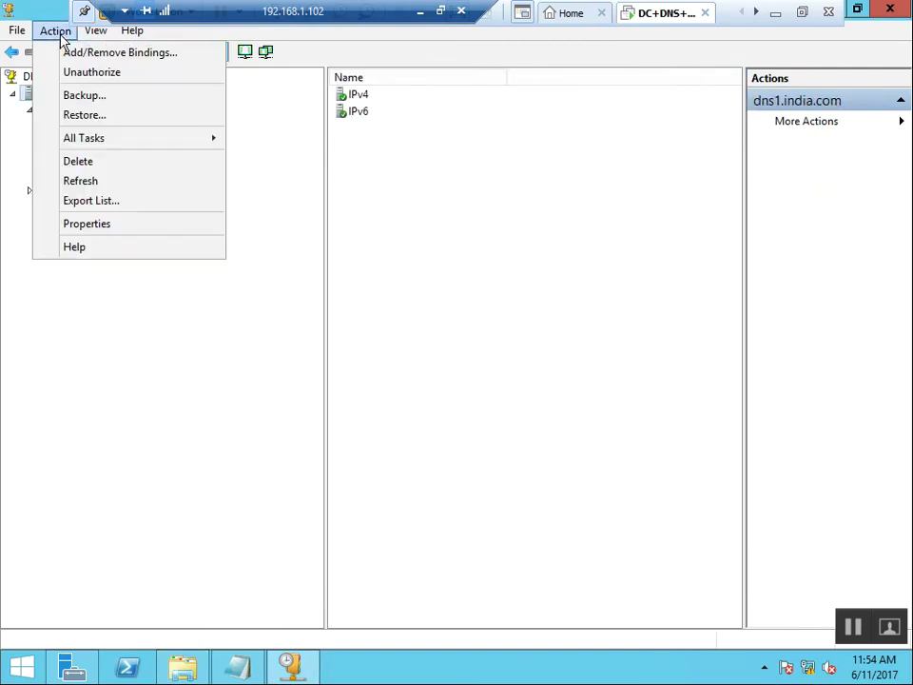
{"action": "left_click", "coordinate": [95, 98]}
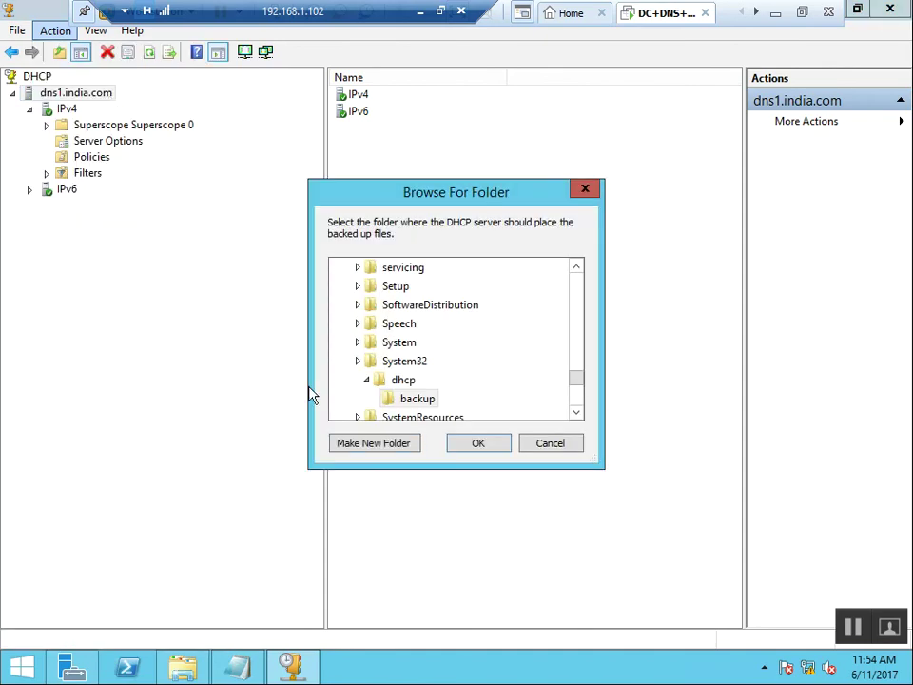